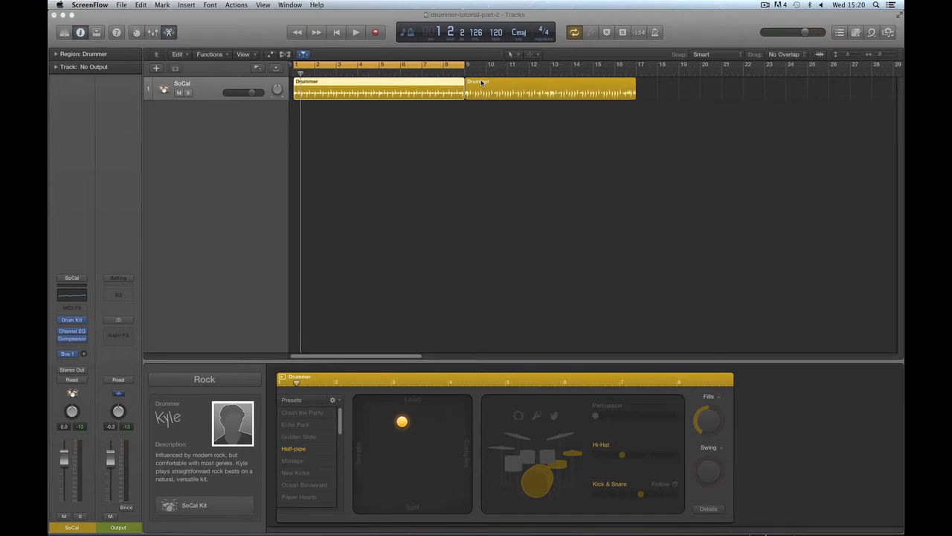
Look at the SoCal kit in the track's Drum Kit instrument window and close it
left_click(481, 84)
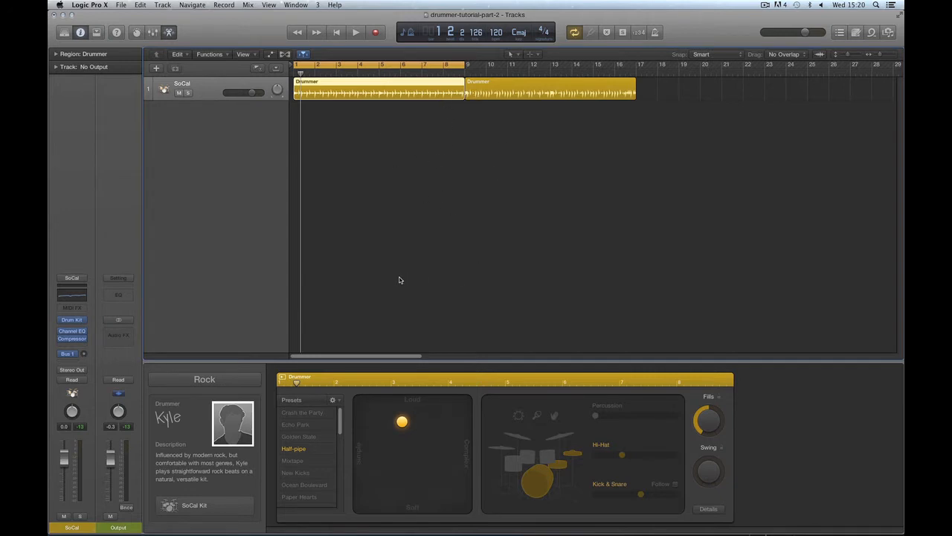
left_click(72, 321)
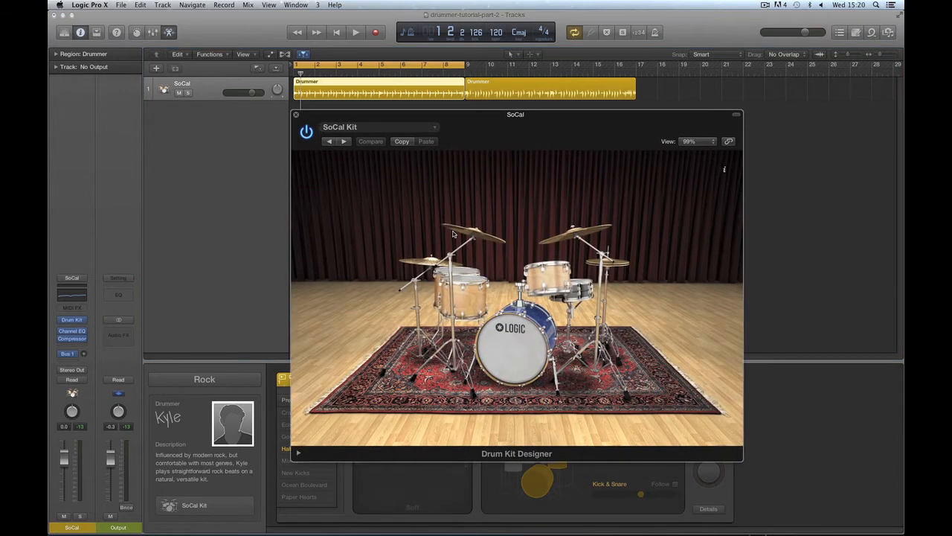
left_click(297, 115)
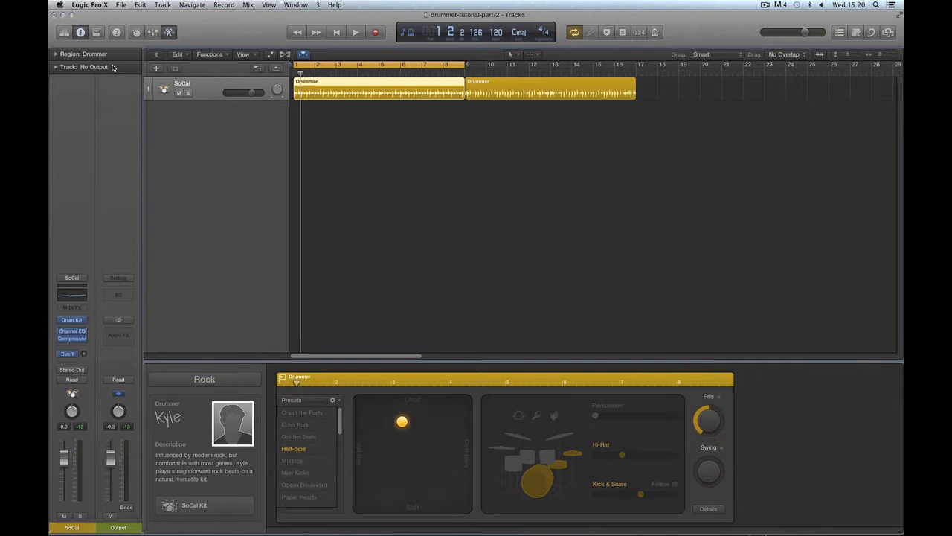
Show the library and list the Producer Kits in the Drum Kit category
left_click(64, 32)
left_click(73, 222)
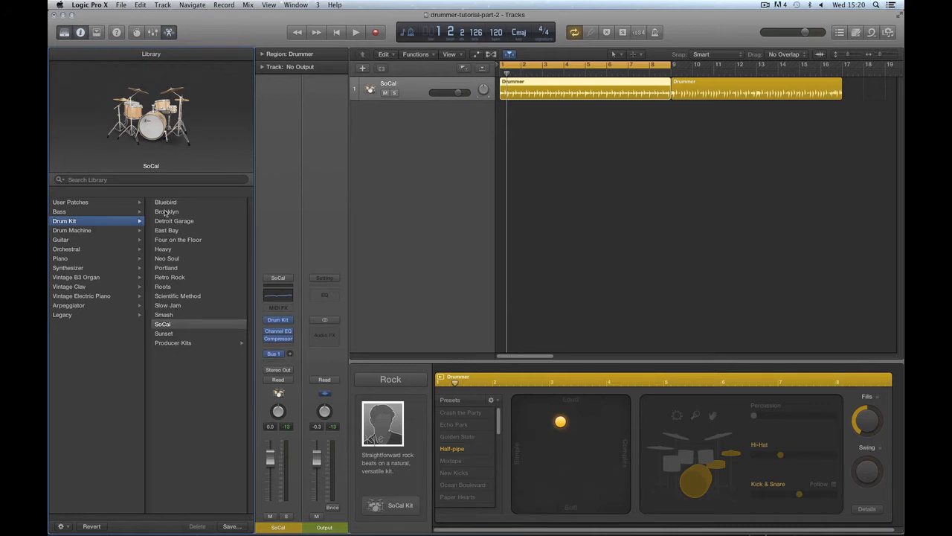
left_click(175, 343)
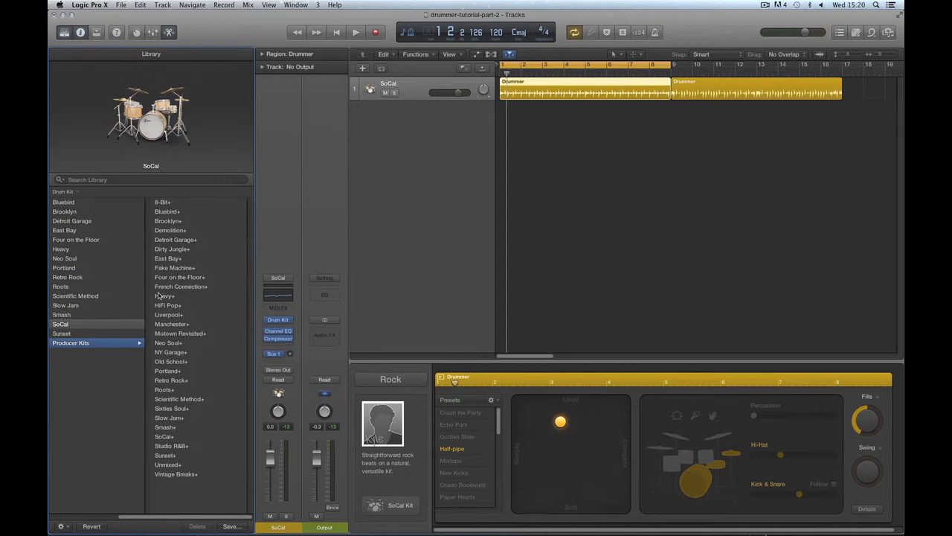
Review the drum kit packages in the Additional Content list and leave without installing anything
left_click(88, 5)
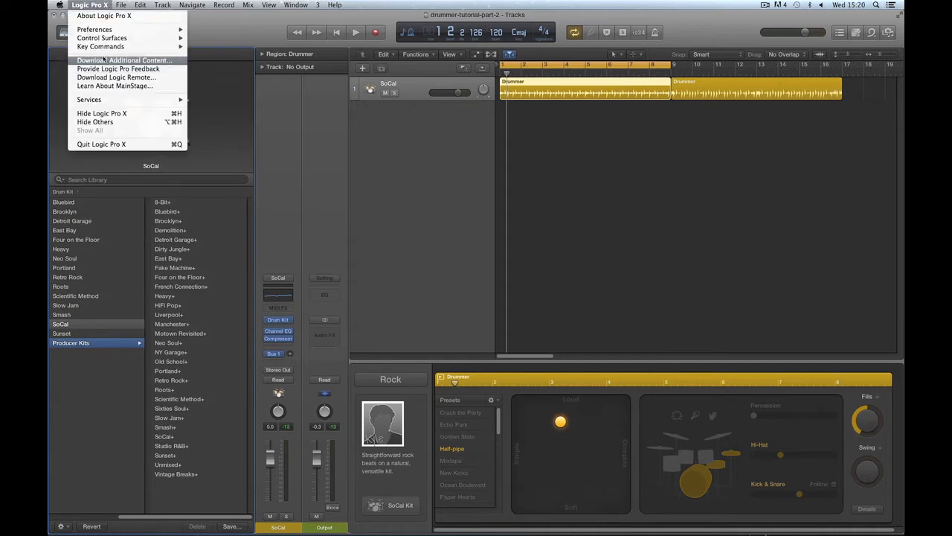
left_click(111, 60)
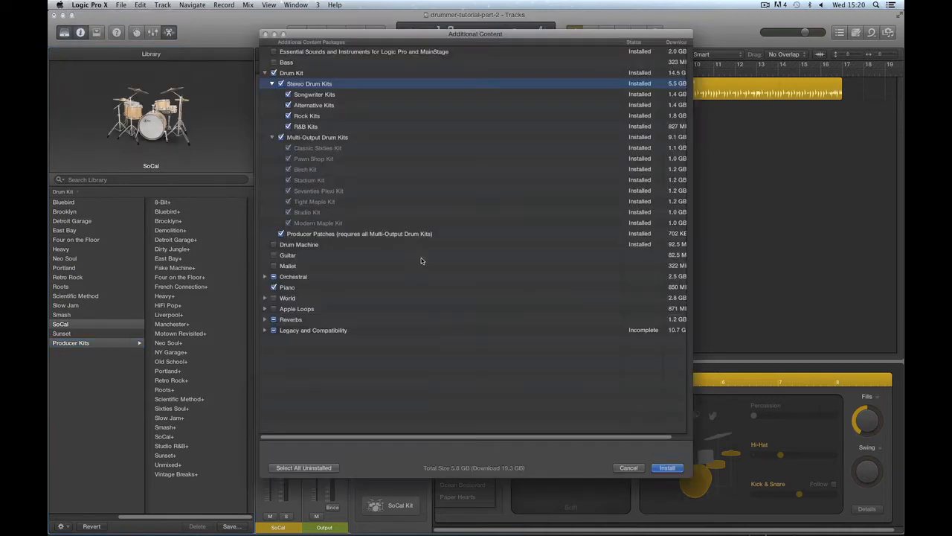
left_click_drag(392, 35, 414, 54)
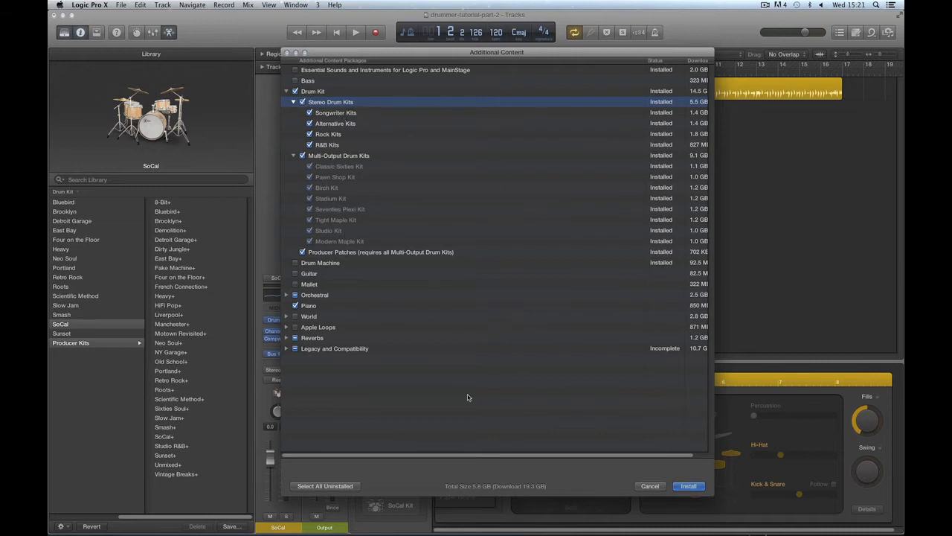
left_click(650, 486)
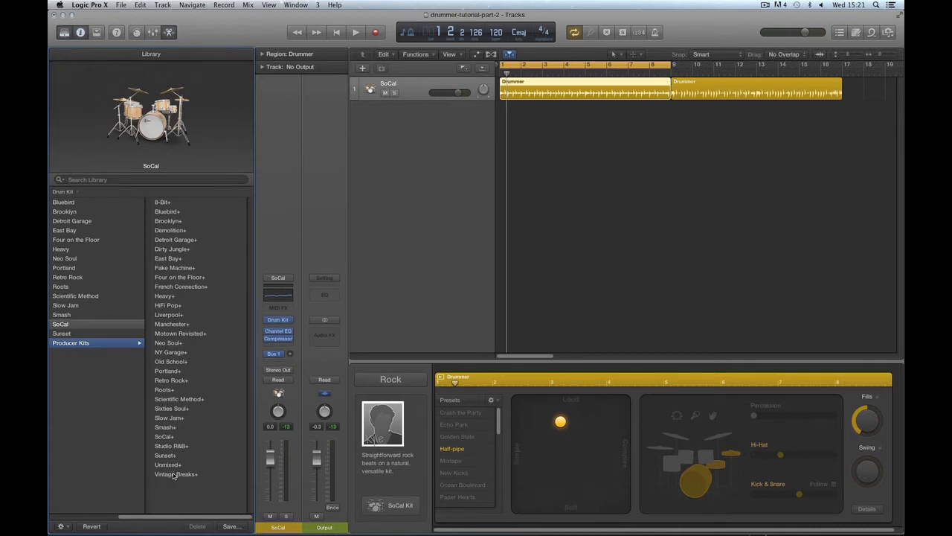
Load the Vintage Breaks+ producer kit and examine its individual drum channels in the mixer with the track stack expanded
left_click(172, 475)
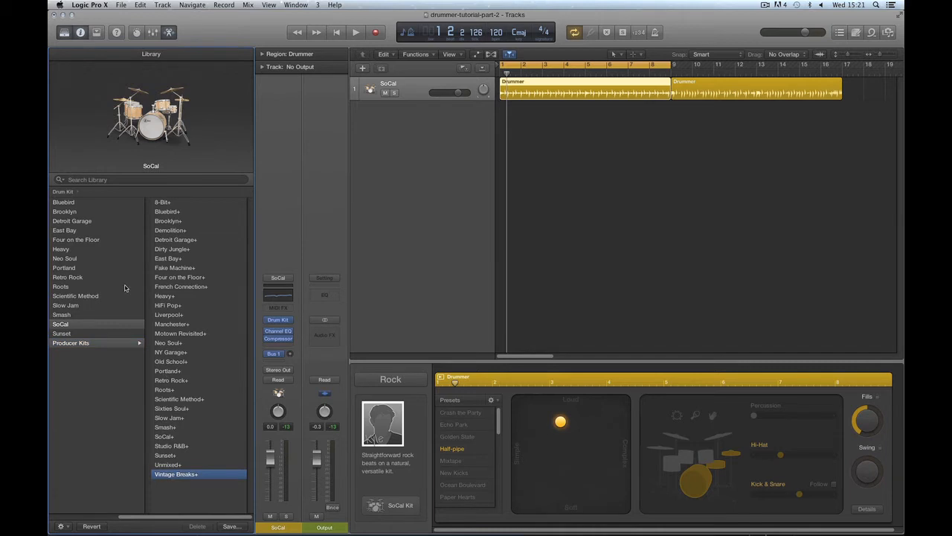
left_click(65, 33)
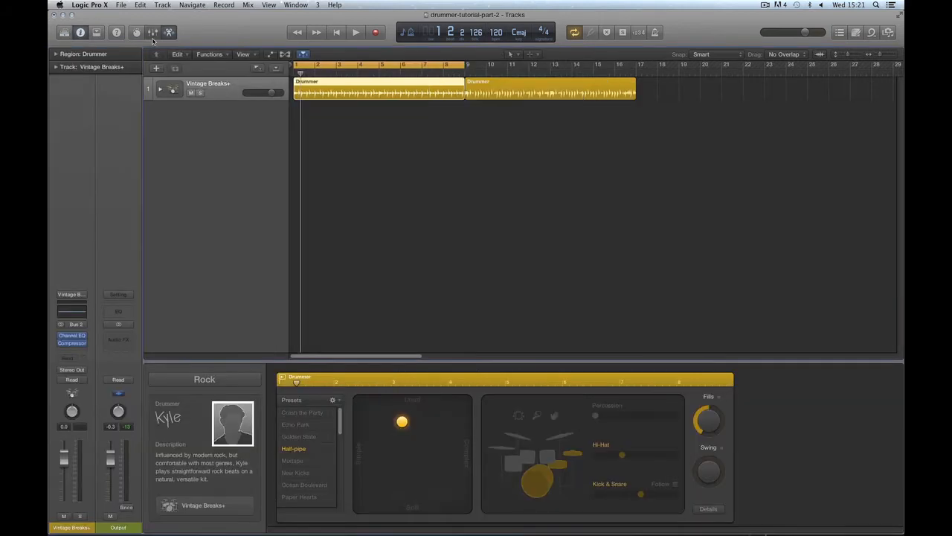
left_click(152, 32)
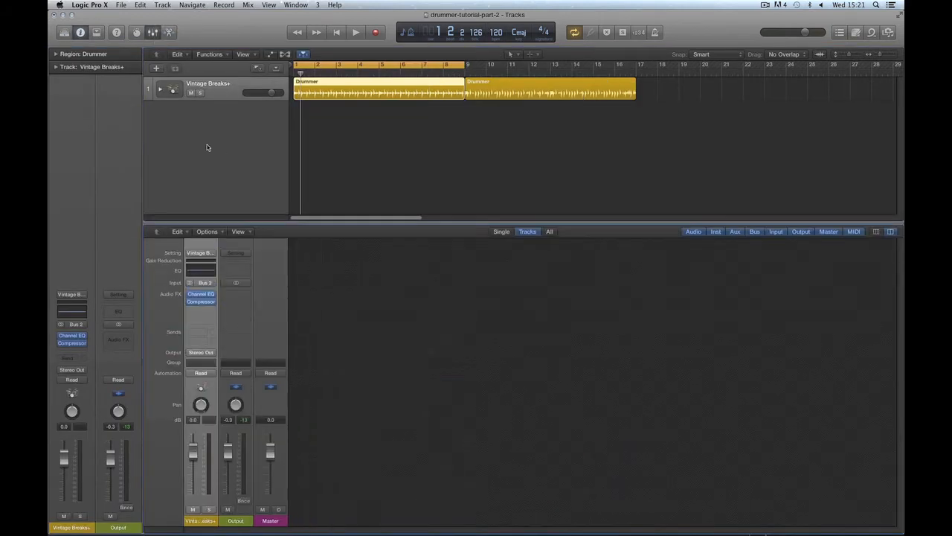
left_click(160, 89)
left_click_drag(342, 224, 341, 156)
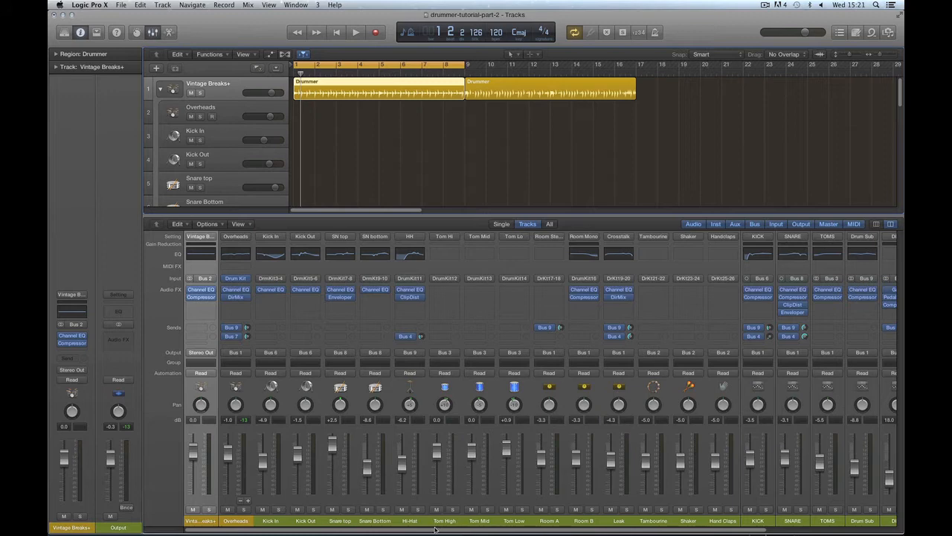
left_click_drag(433, 531, 414, 523)
Undo the Vintage Breaks+ kit change and bring the Drummer editor back
key("super+z")
key("e")
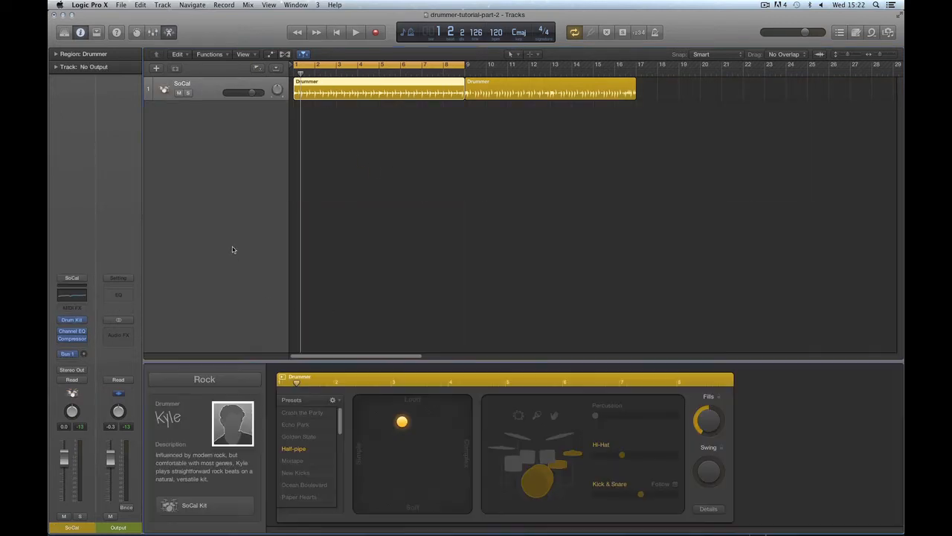
Browse the Producer Kits list in the library and hide the library
left_click(65, 33)
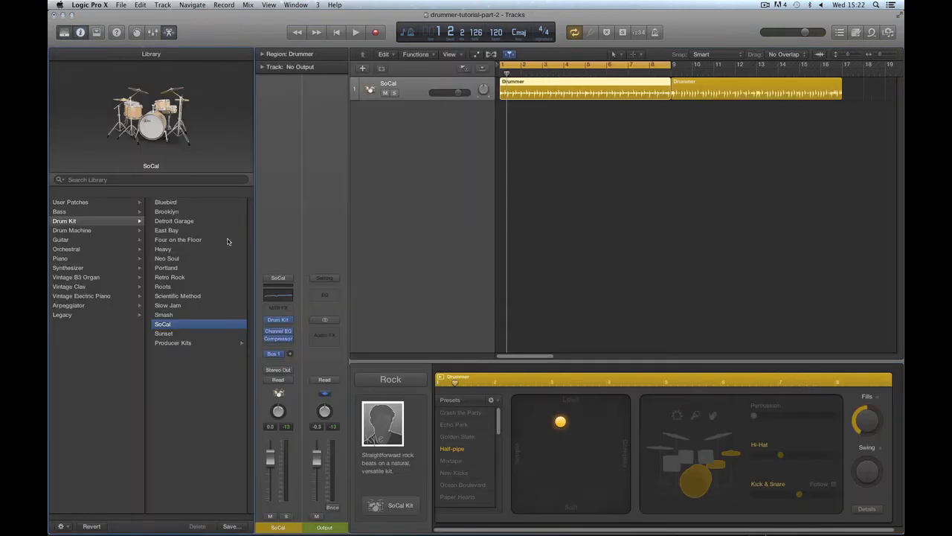
left_click(187, 344)
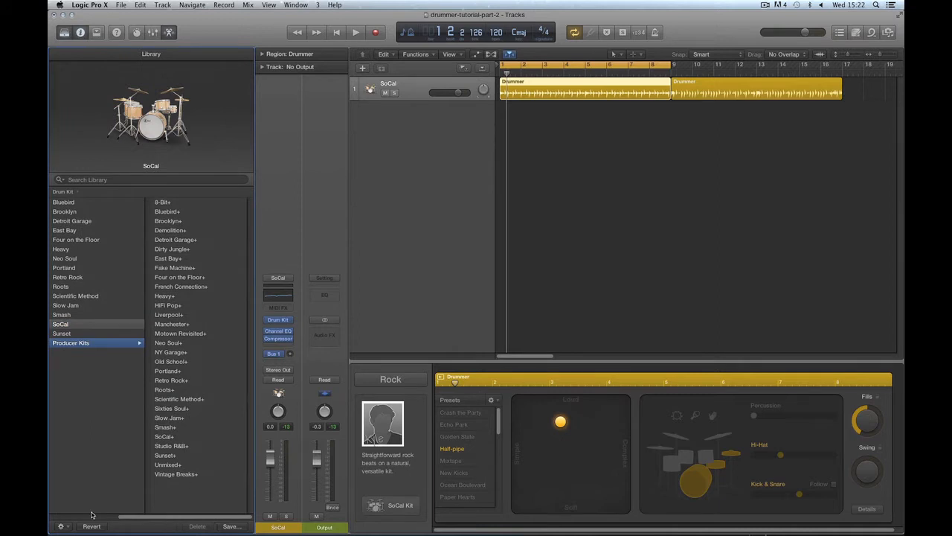
left_click(64, 33)
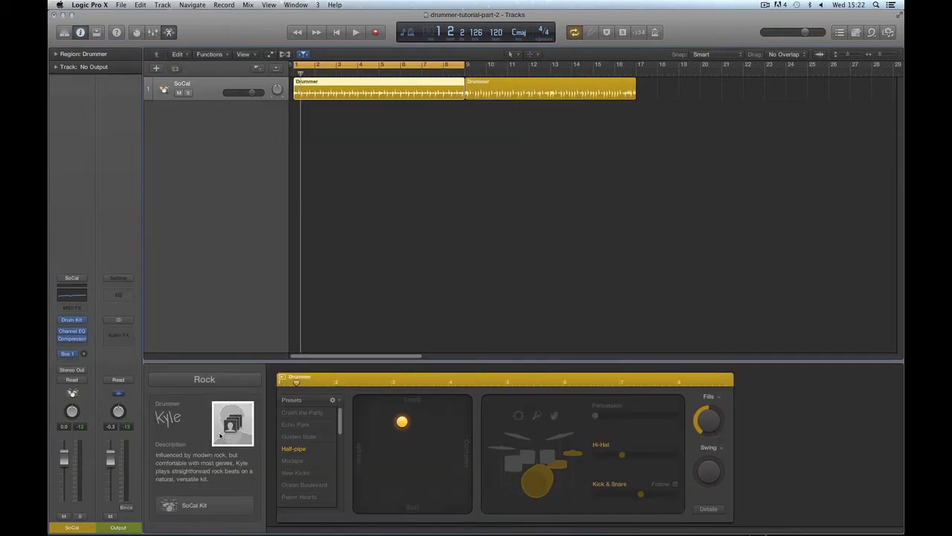
View the SoCal kit in Drum Kit Designer, opened from the Drummer editor, with its window moved clear, and close it
left_click(189, 505)
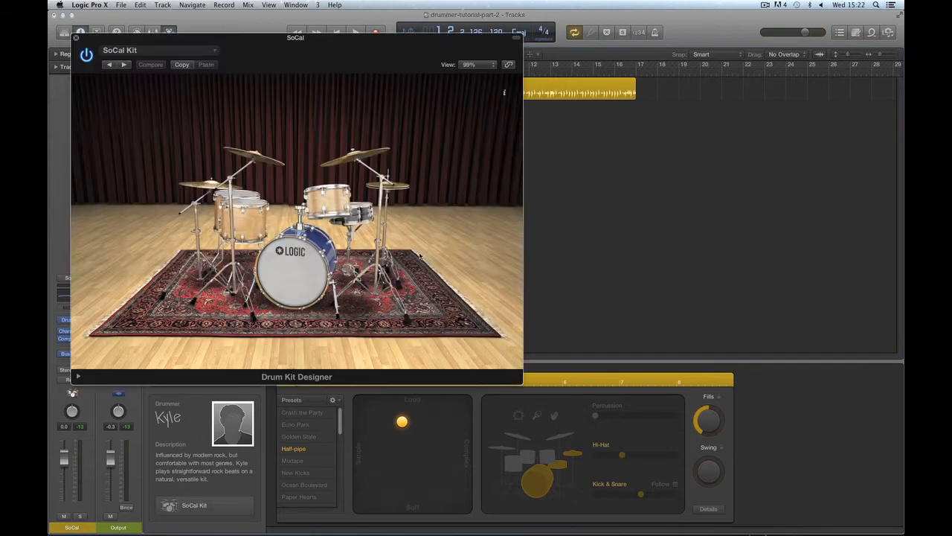
left_click_drag(329, 42, 531, 139)
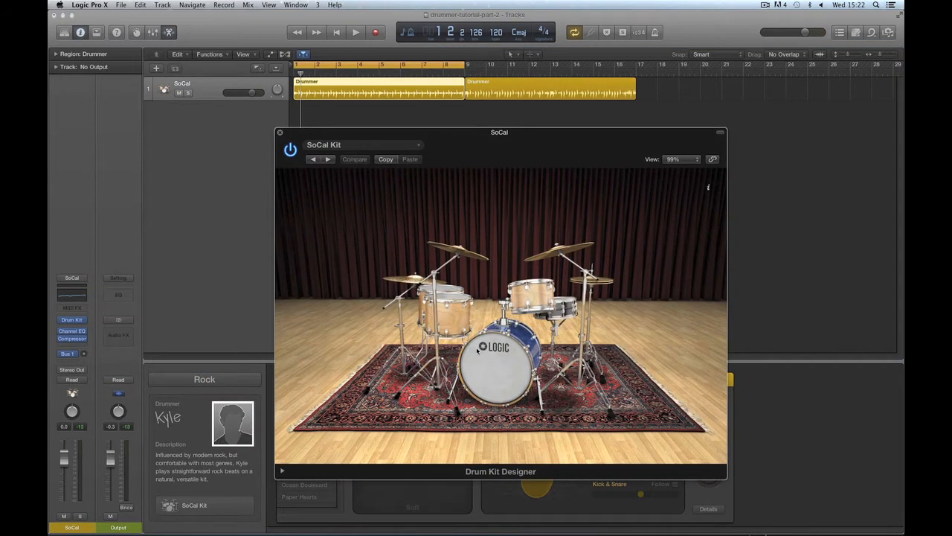
left_click_drag(459, 134, 433, 120)
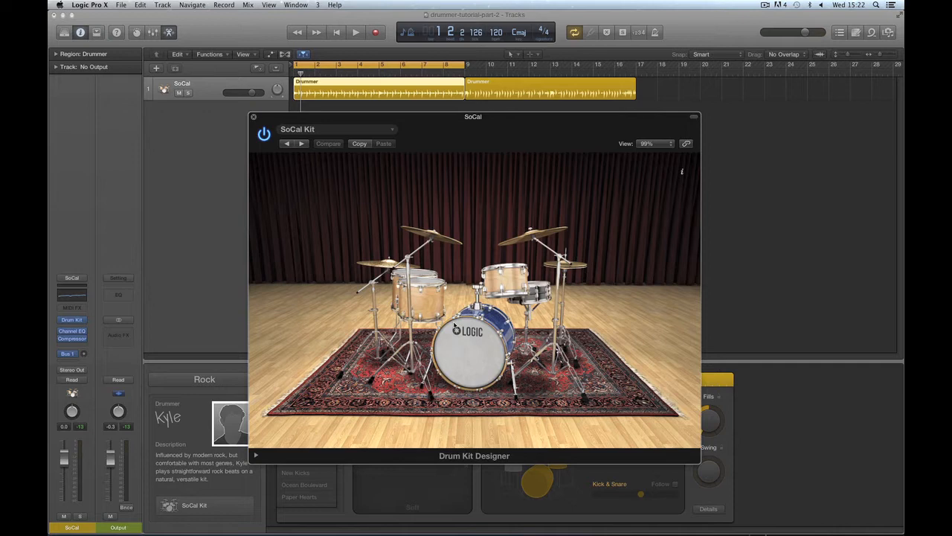
left_click(253, 116)
Show the library's Producer Kits list briefly and hide it
left_click(64, 32)
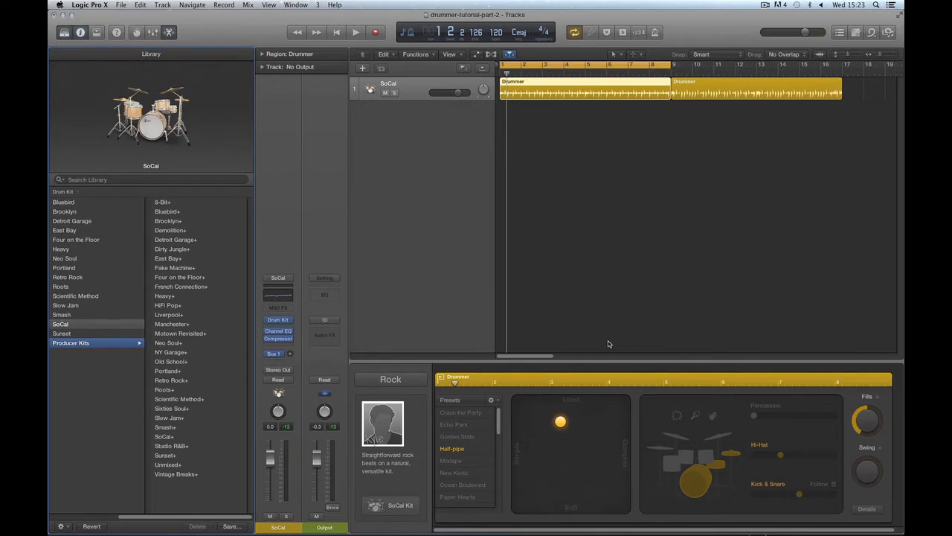
key("y")
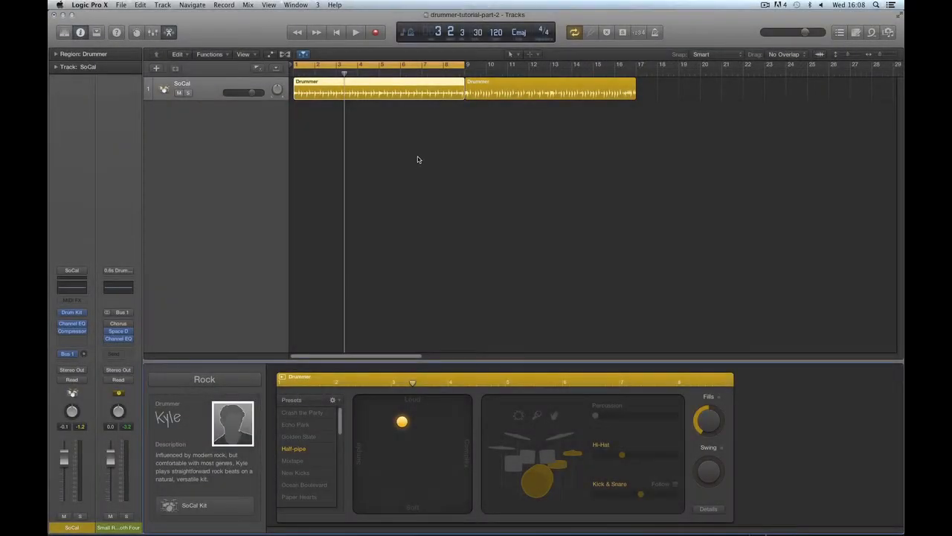
Delete the existing SoCal drummer track and create a new Drummer track routed to Output 1 + 2
left_click(406, 137)
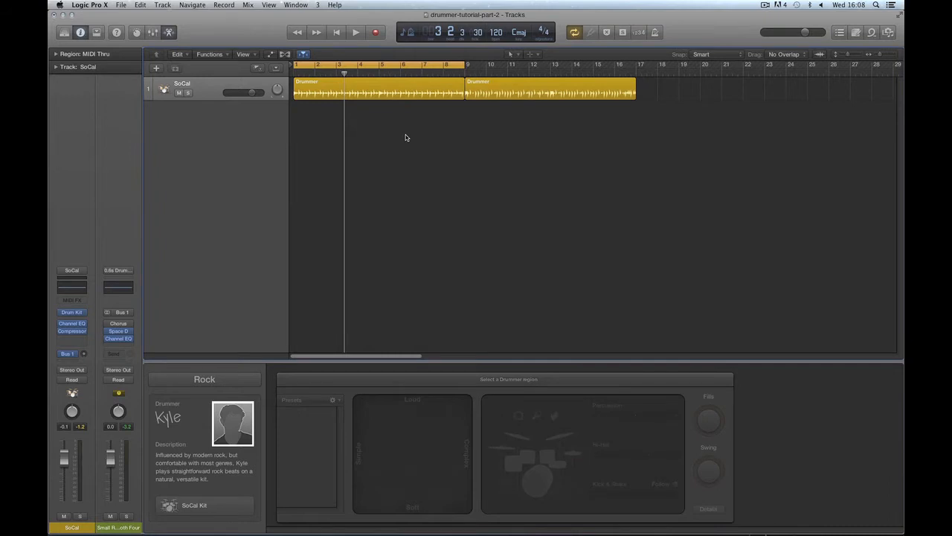
key("super+BackSpace")
left_click(542, 180)
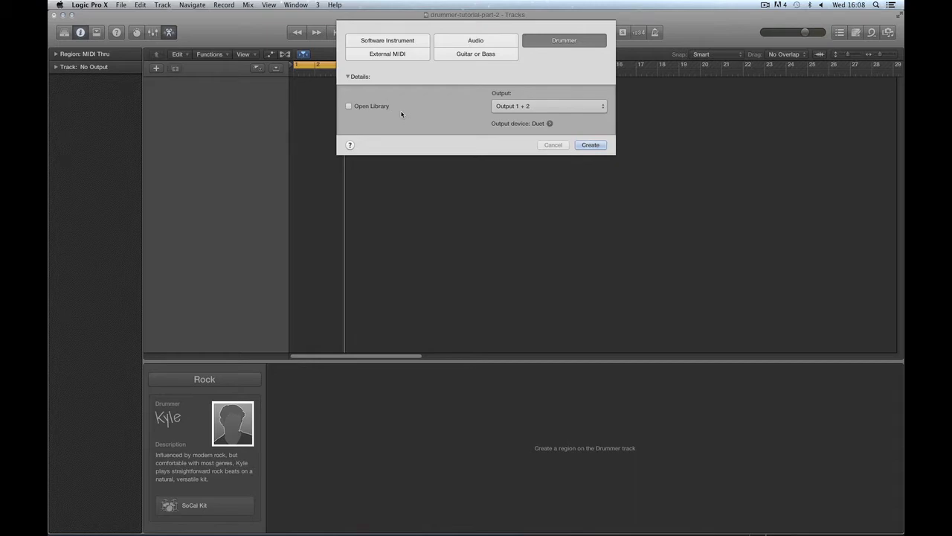
left_click(592, 149)
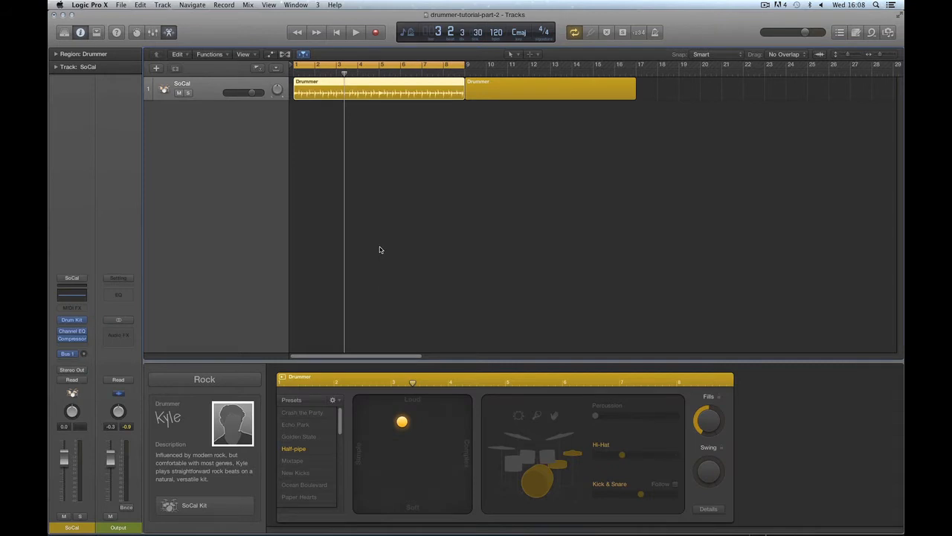
Show the mixer and raise the SoCal channel's volume to +2.0 dB, auditioning the drums
mouse_move(230, 422)
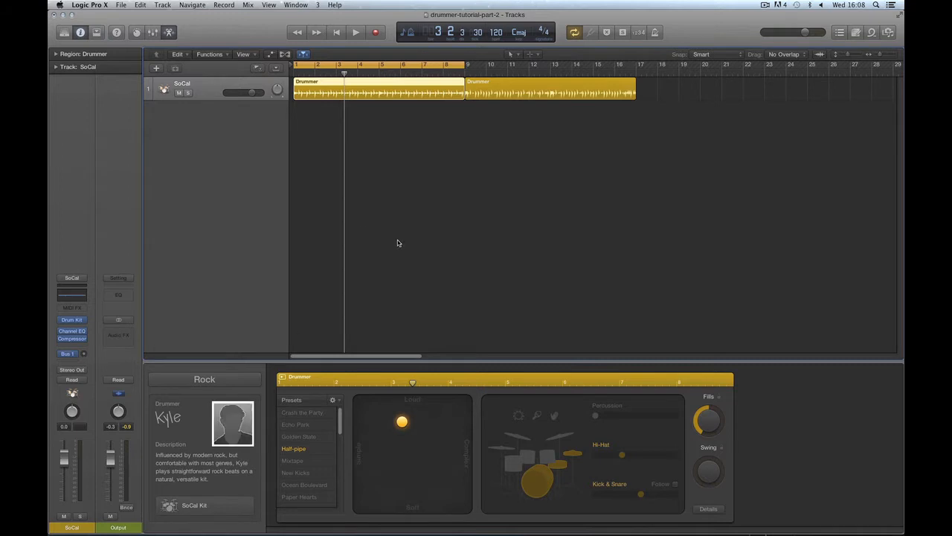
left_click(152, 32)
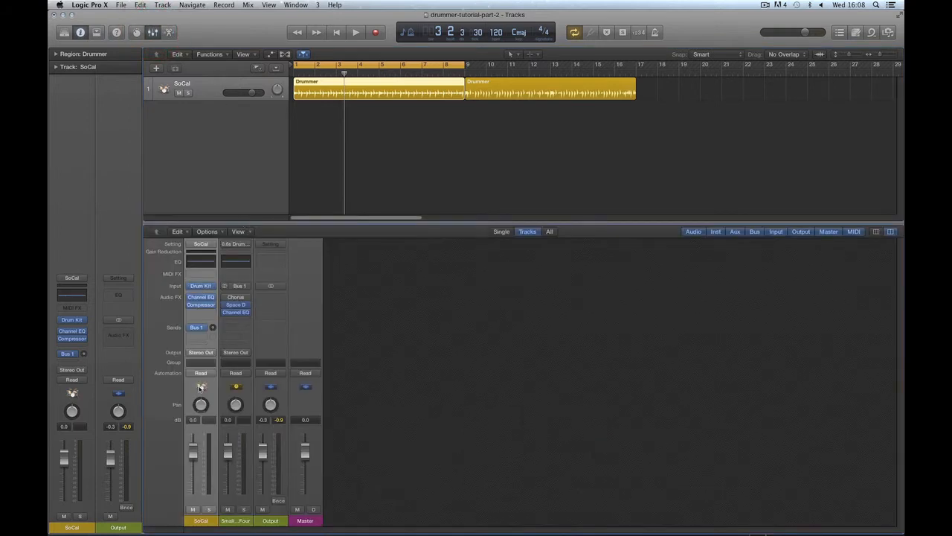
mouse_move(193, 450)
left_mouse_down()
mouse_move(199, 521)
mouse_move(199, 444)
left_mouse_up()
key("space")
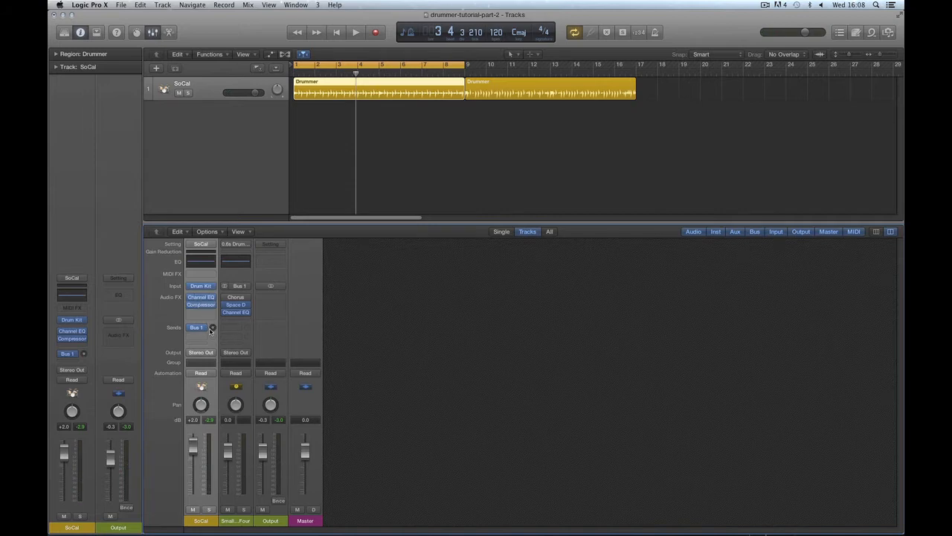
Audition the SoCal channel's Bus 1 reverb send during playback by raising its level and turning it back down
left_click(238, 520)
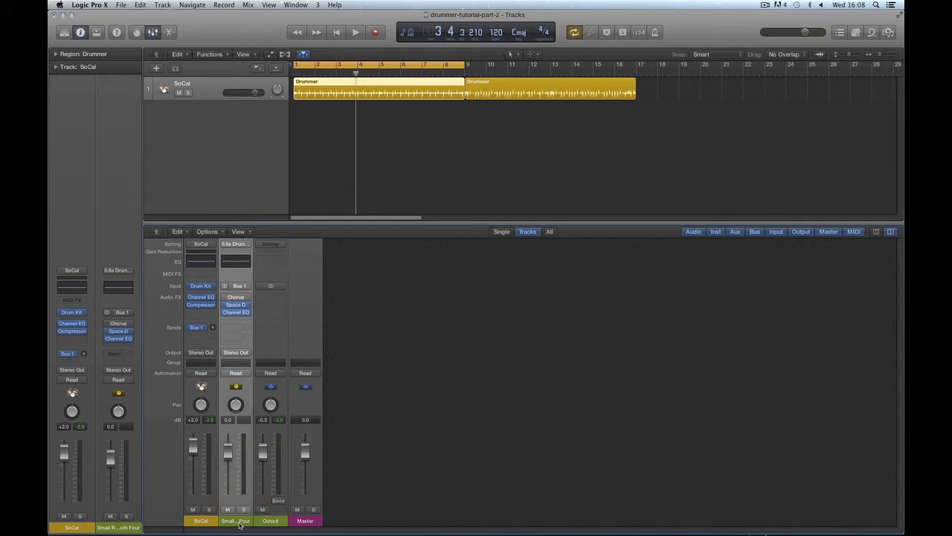
left_click(212, 521)
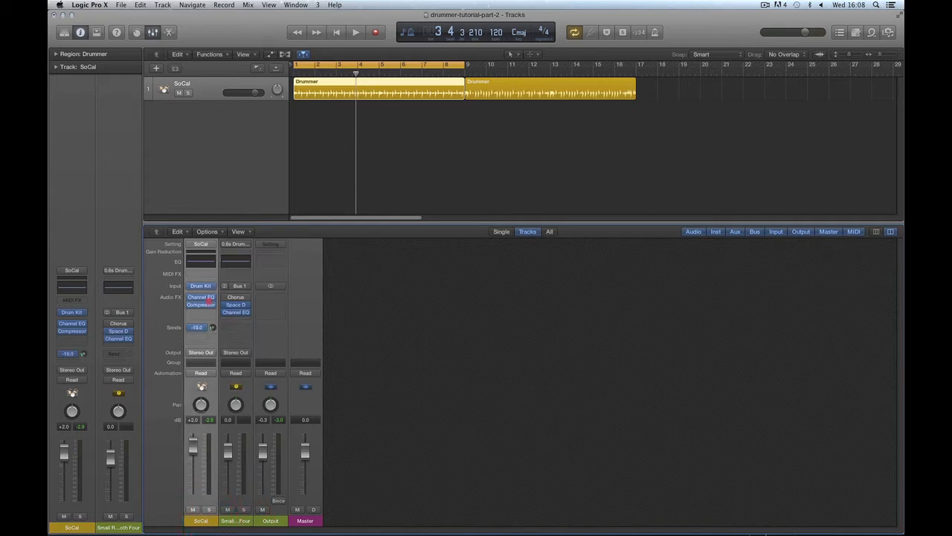
left_click_drag(209, 287, 208, 312)
left_click_drag(213, 329, 214, 332)
key("space")
left_click_drag(213, 330, 216, 417)
key("space")
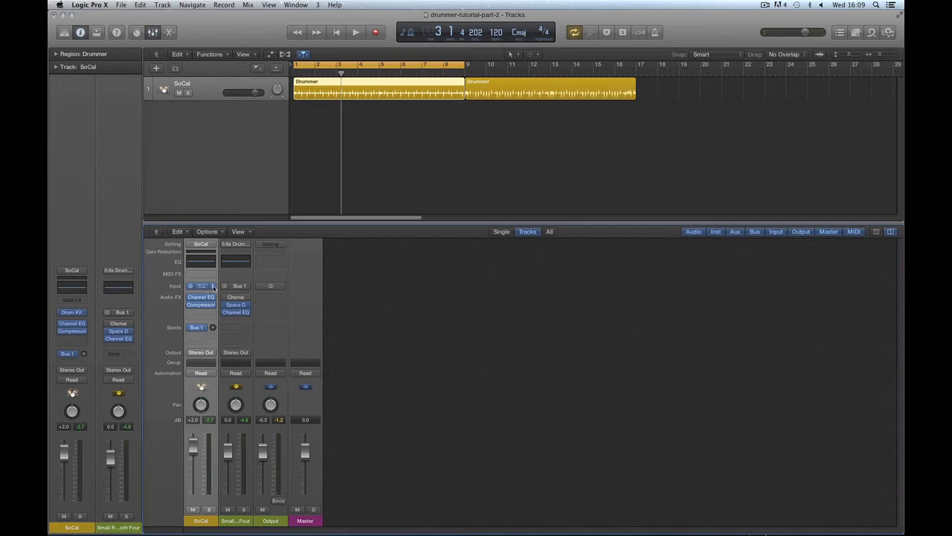
Load the Multi Output version of Drum Kit Designer on the SoCal channel and close the plug-in window
left_click(213, 287)
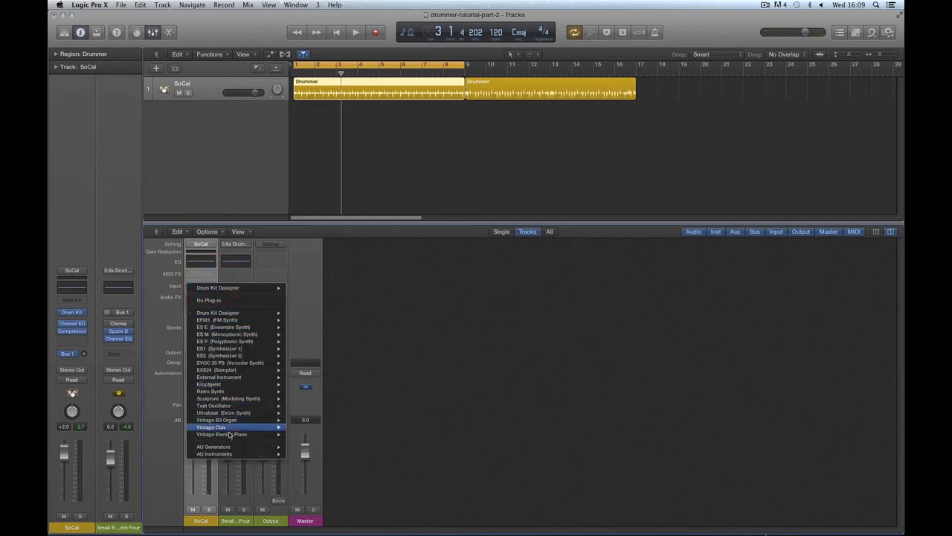
mouse_move(230, 438)
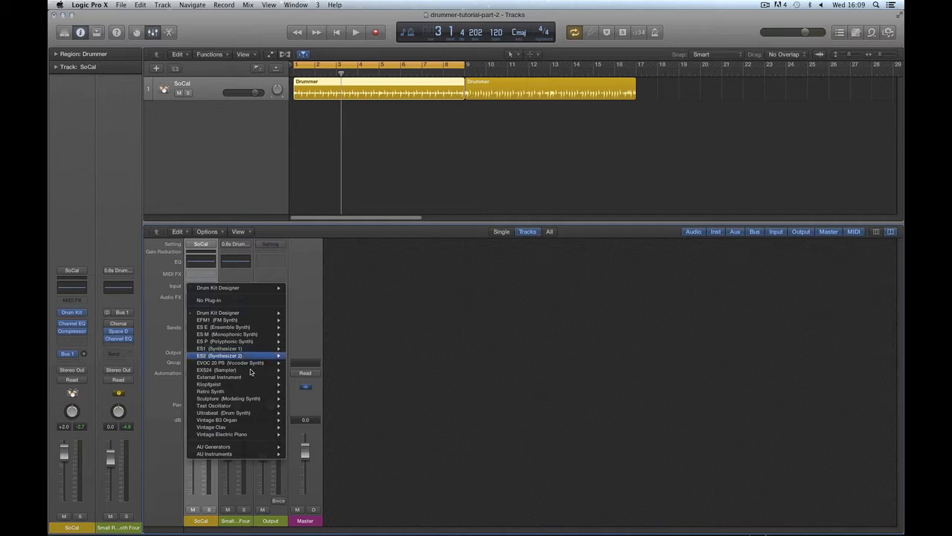
mouse_move(236, 405)
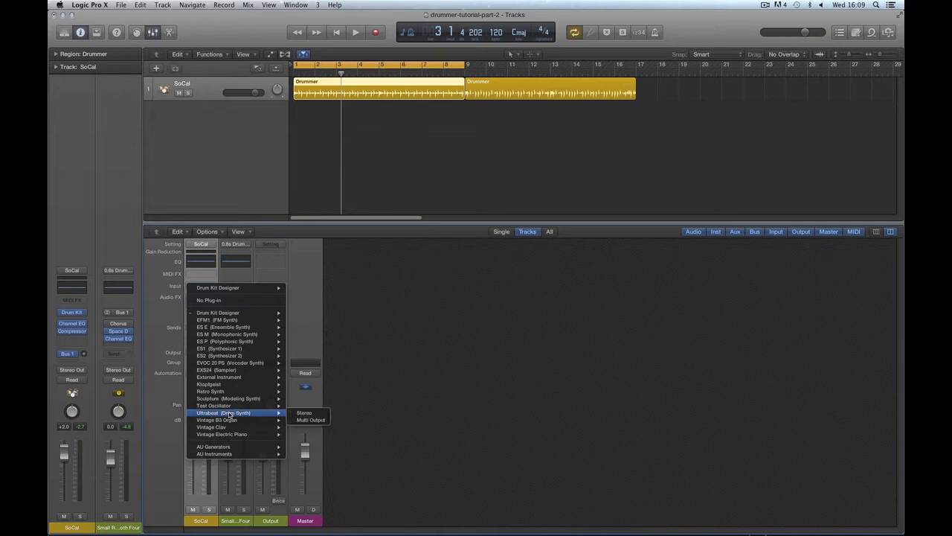
mouse_move(220, 291)
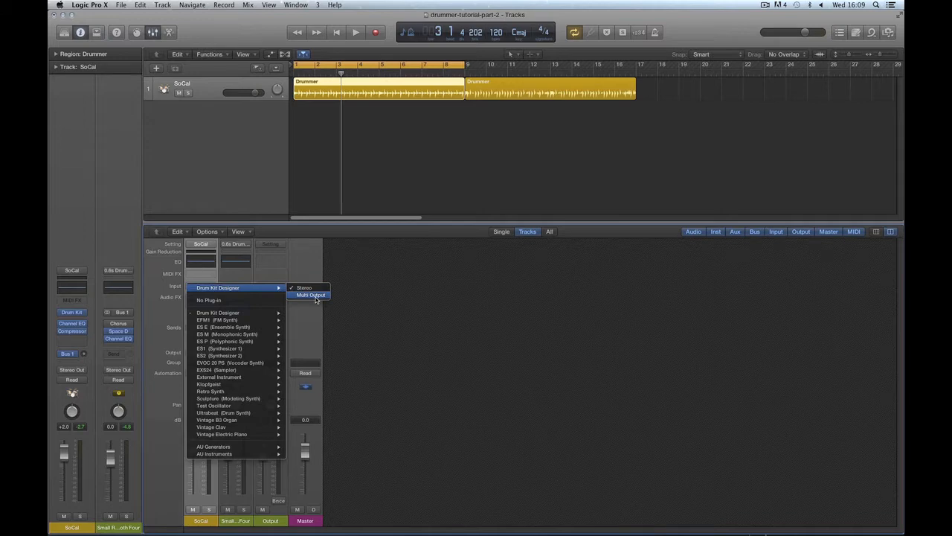
left_click(314, 298)
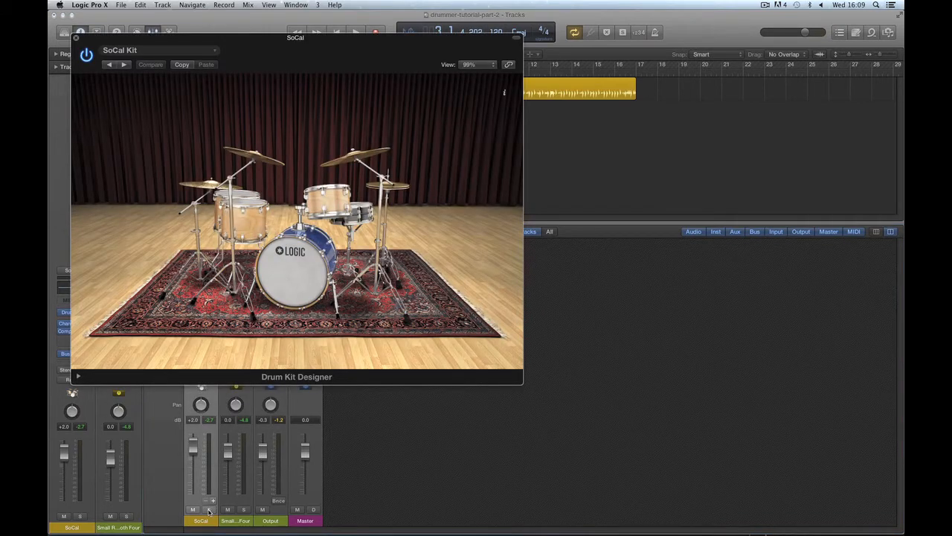
left_click(209, 511)
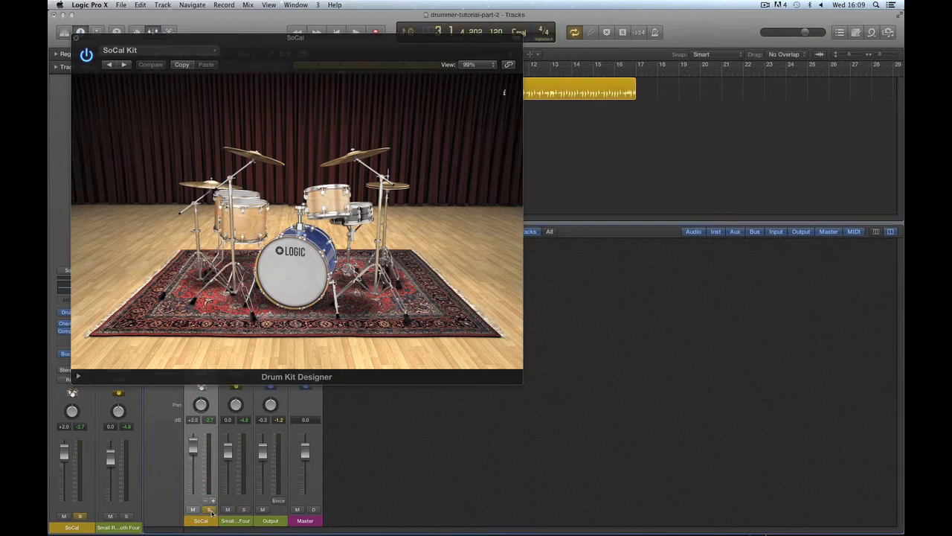
left_click(209, 510)
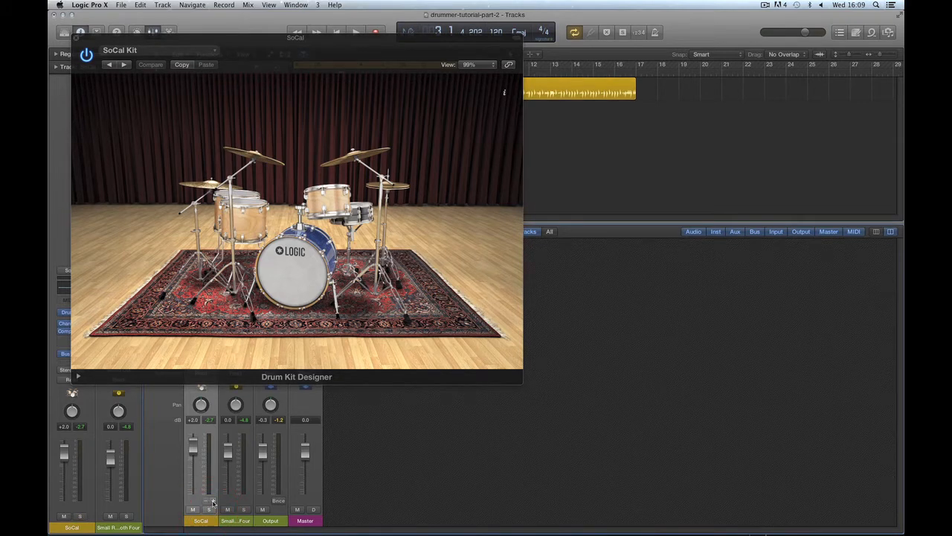
left_click(75, 37)
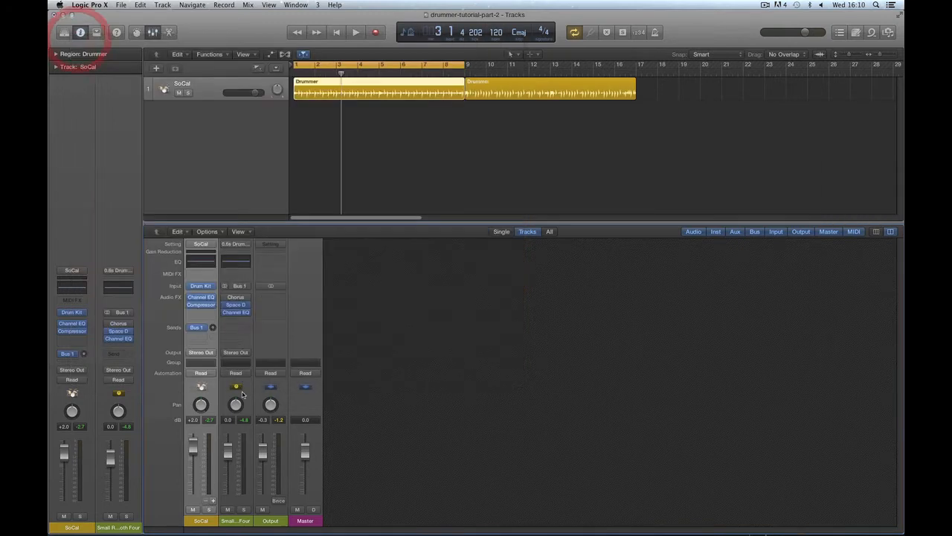
Add four aux channels to the SoCal instrument for Kick, Snare, Toms and Hi-Hat/Perc, and select each one in turn
left_click(212, 502)
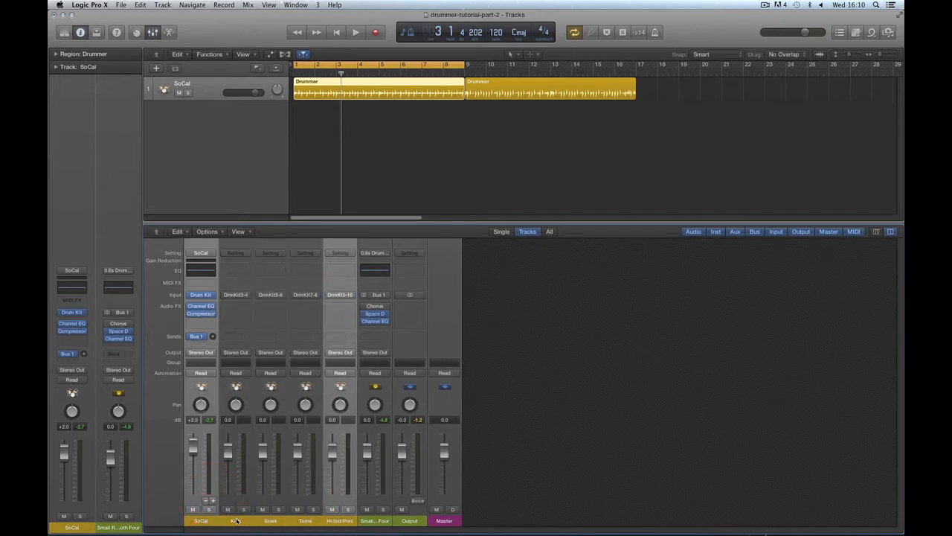
left_click(236, 521)
left_click(270, 521)
left_click(305, 521)
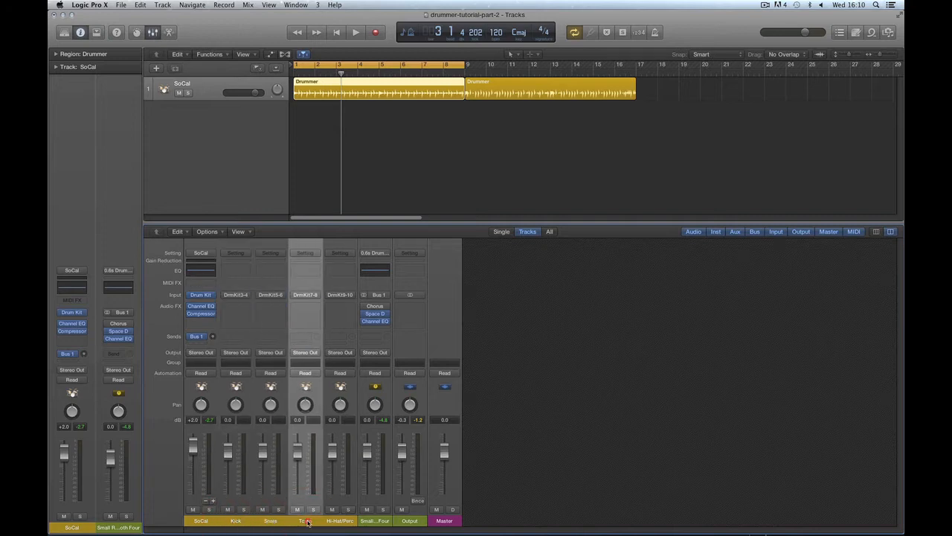
left_click(338, 520)
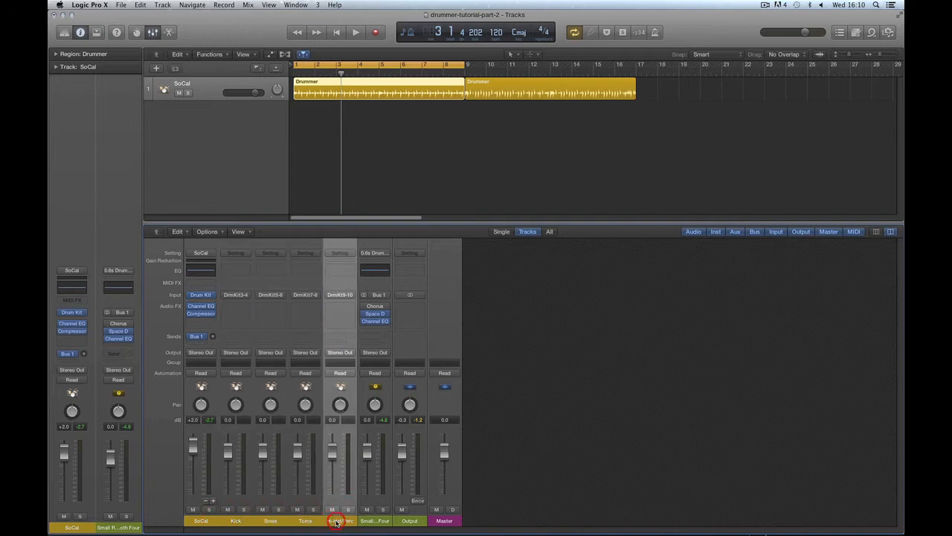
Add five extra aux channels, Aux 6 to Aux 10, to the SoCal instrument and remove them again
left_click(213, 500)
left_click(213, 500)
left_click(213, 501)
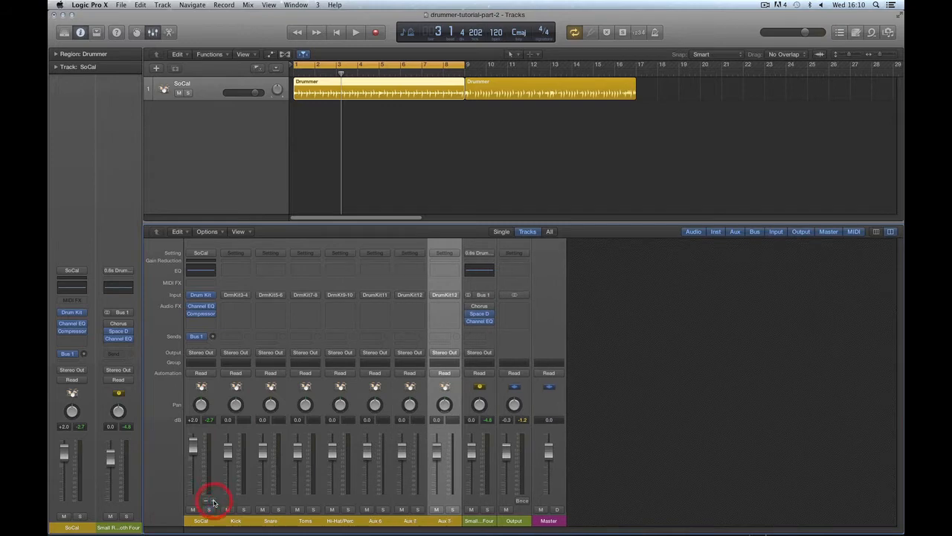
left_click(212, 501)
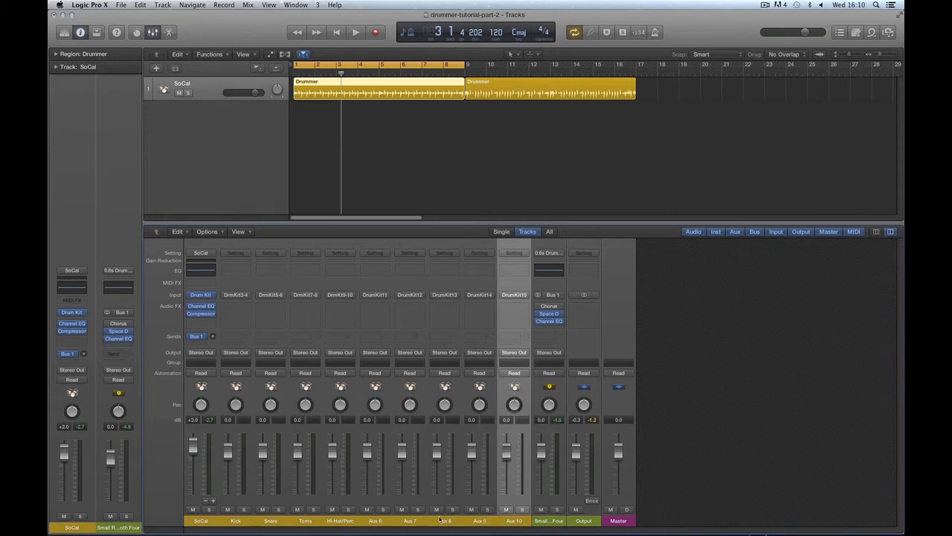
left_click(207, 503)
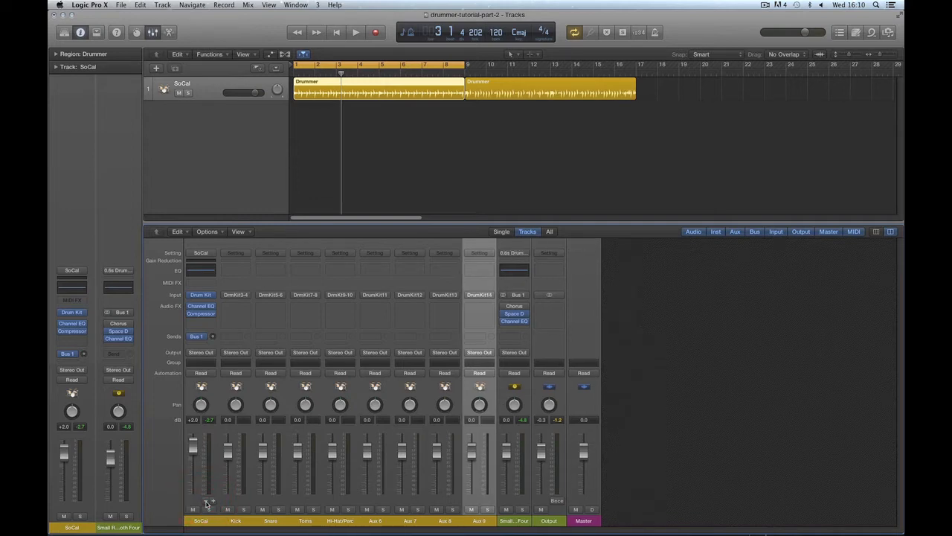
left_click(207, 503)
left_click(206, 503)
left_click(206, 503)
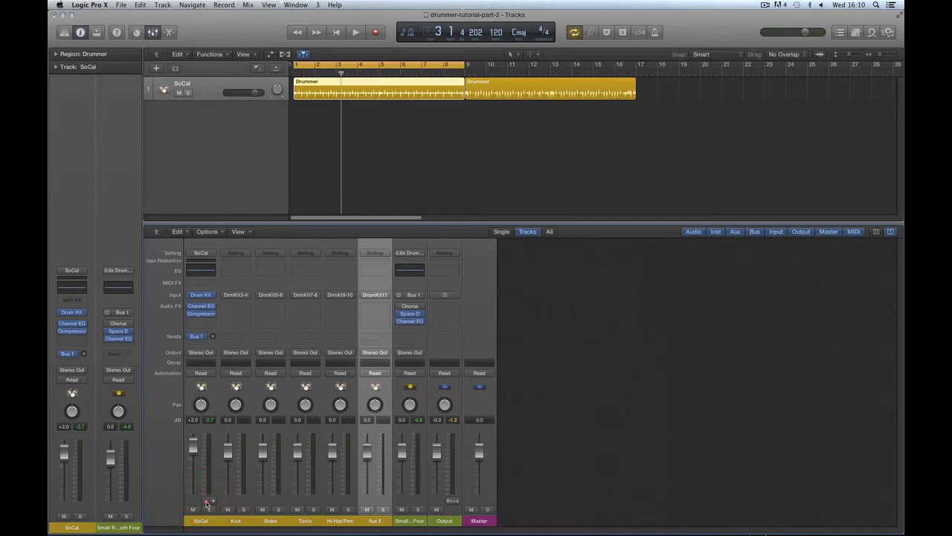
left_click(207, 503)
Audition the Kick channel in solo during playback and switch its solo off
left_click(238, 521)
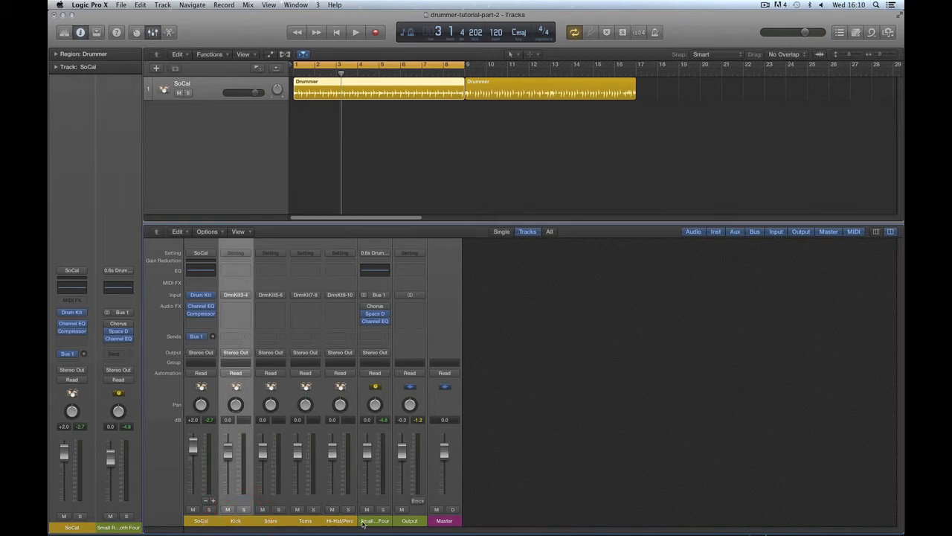
left_click(206, 522)
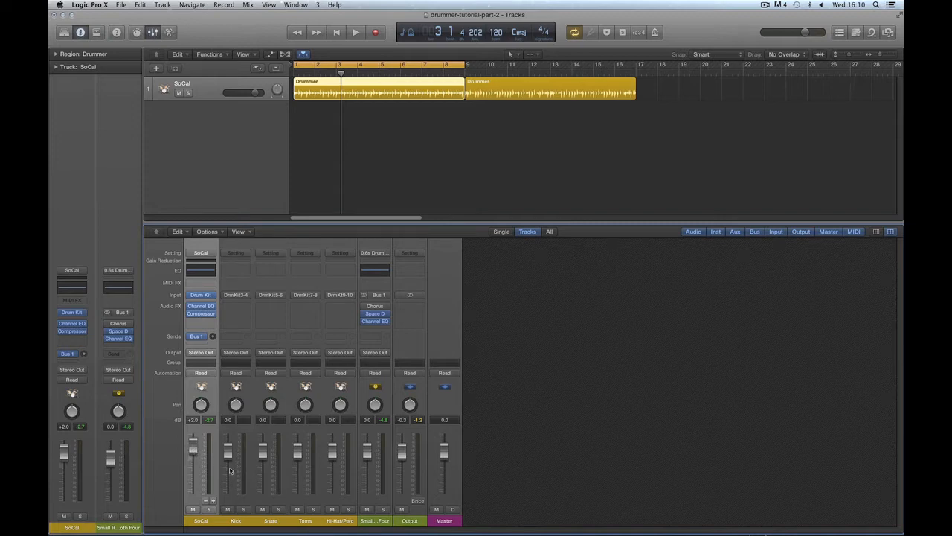
left_click(245, 520)
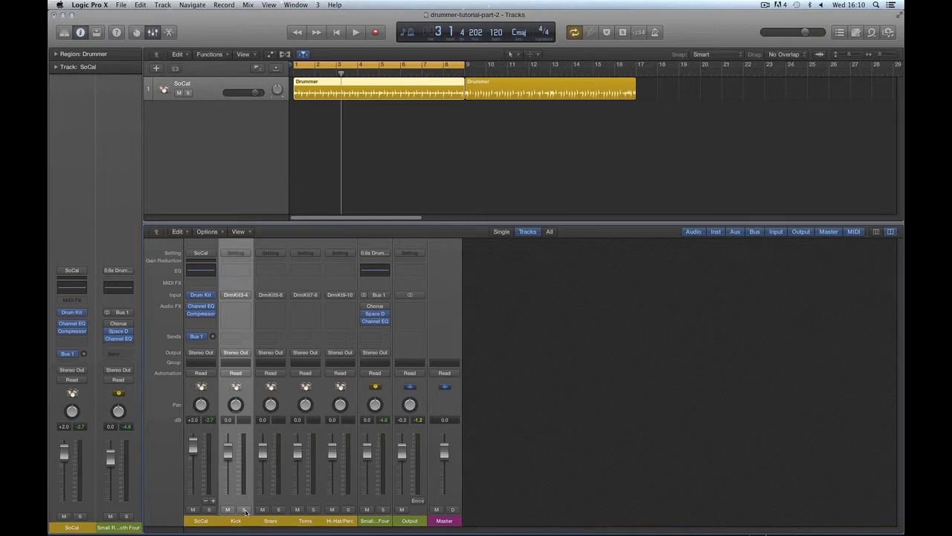
left_click(244, 511)
key("space")
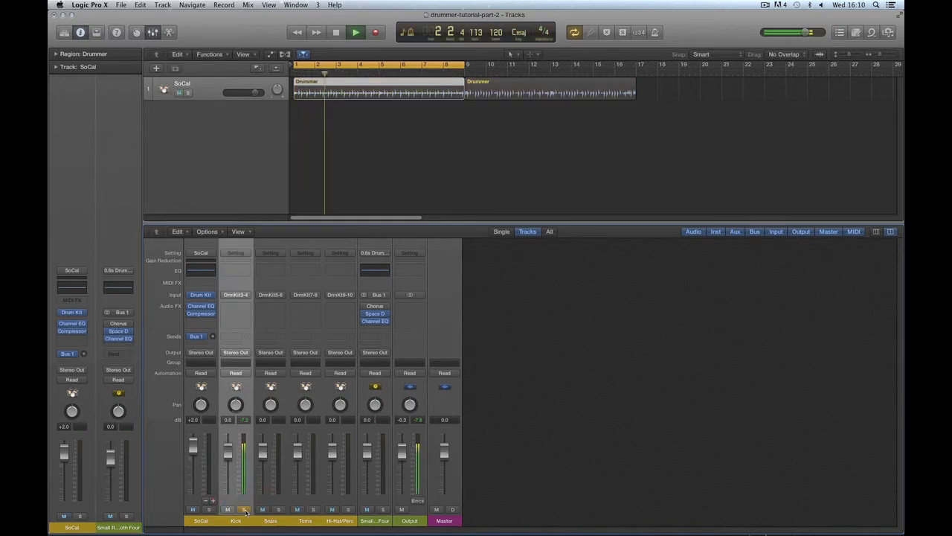
left_click(245, 510)
Audition the Snare channel and the Hi-Hat/Perc channel in solo one after the other, and stop playback
left_click(271, 520)
left_click(279, 510)
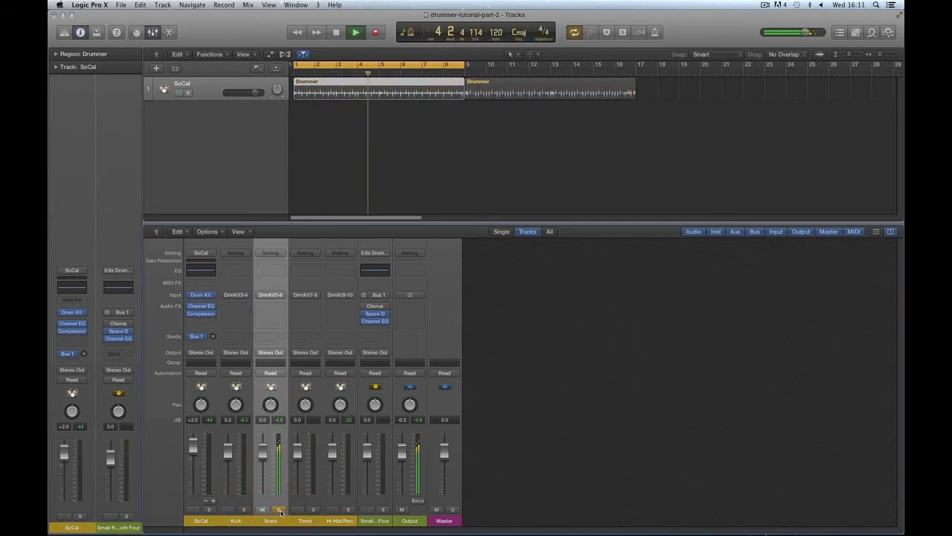
left_click(279, 510)
left_click(340, 520)
left_click(349, 511)
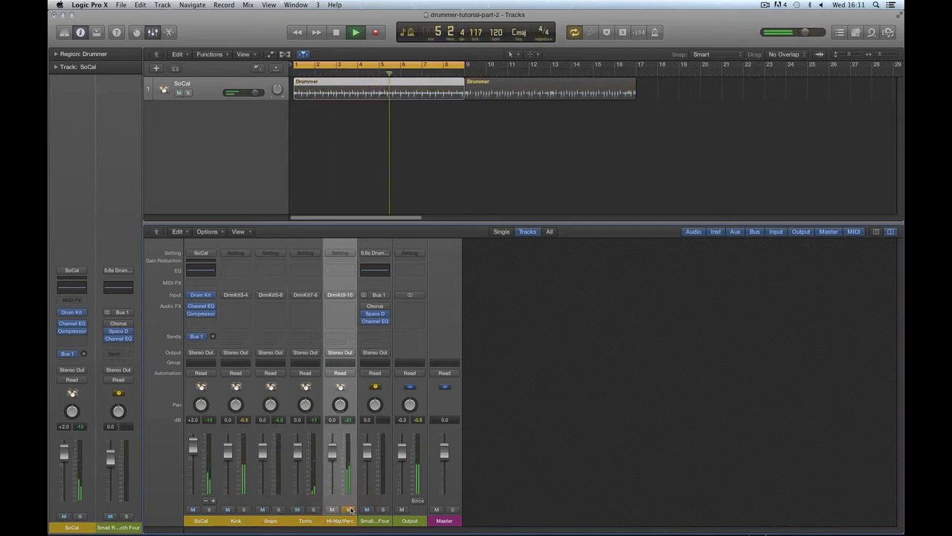
key("space")
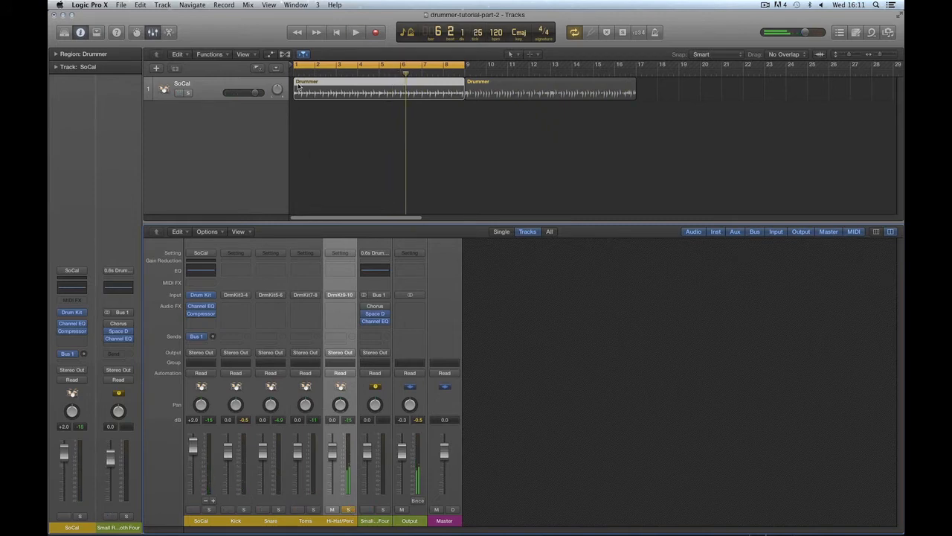
Switch the first Drummer region's pattern to toms and audition the Toms channel in solo from the mixer
double_click(342, 85)
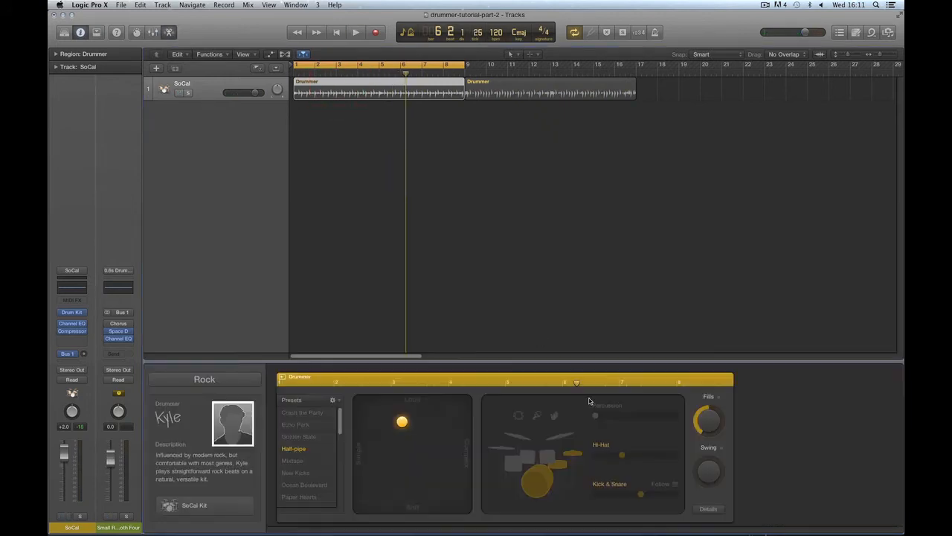
left_click(555, 455)
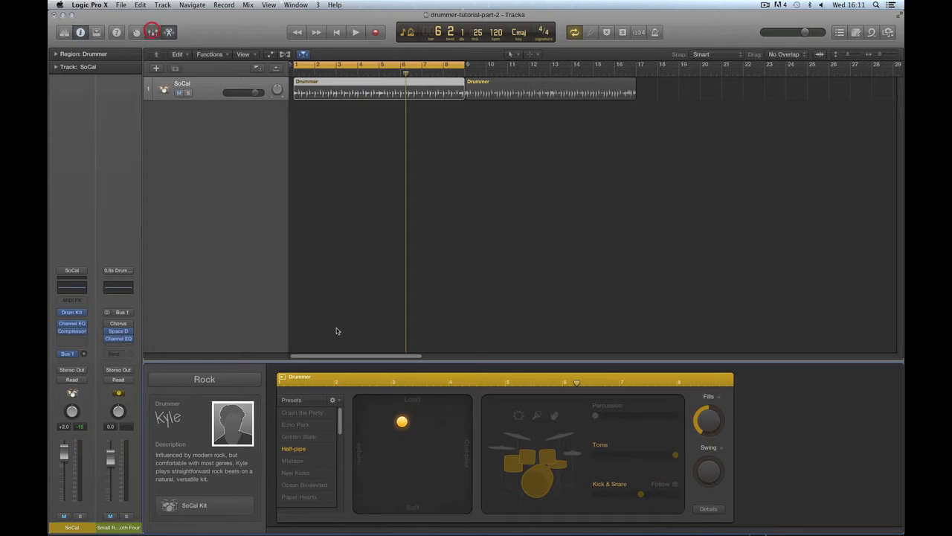
key("x")
left_click(312, 519)
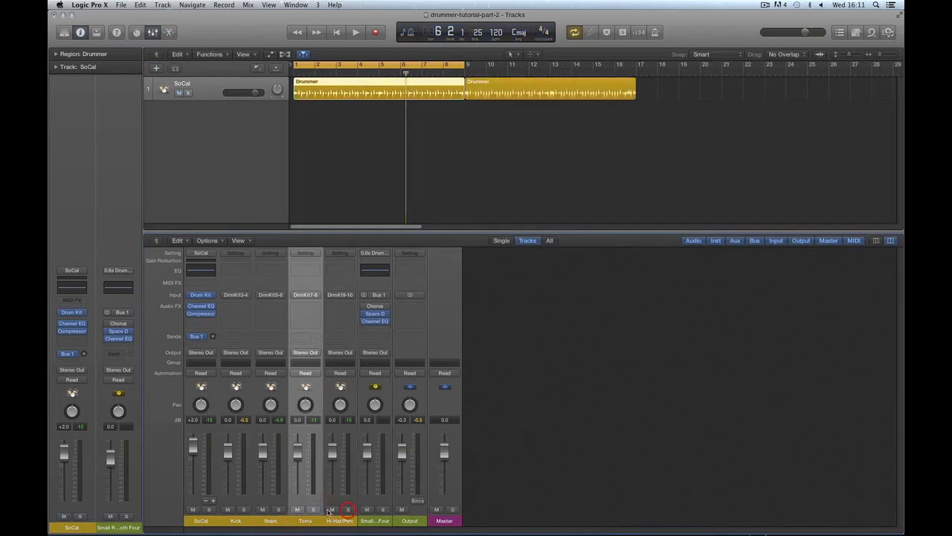
left_click(315, 509)
key("space")
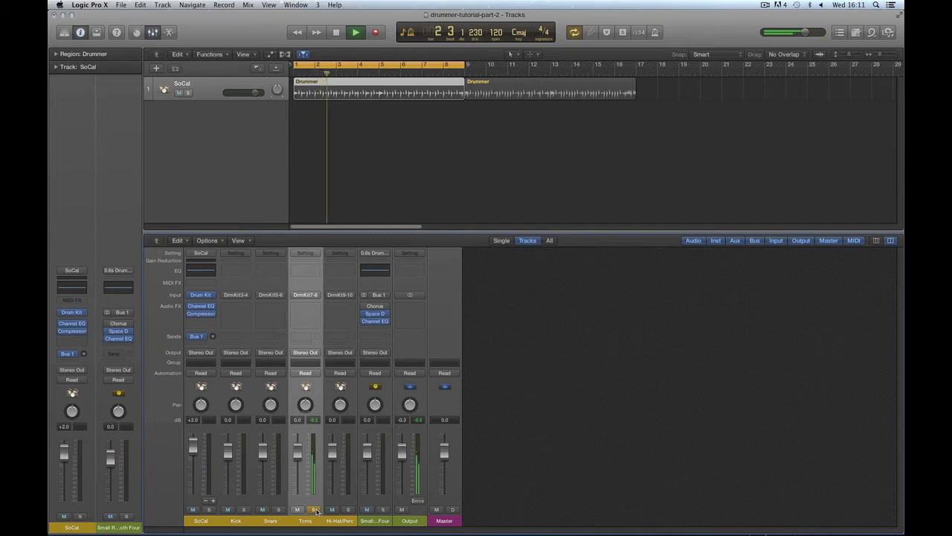
key("space")
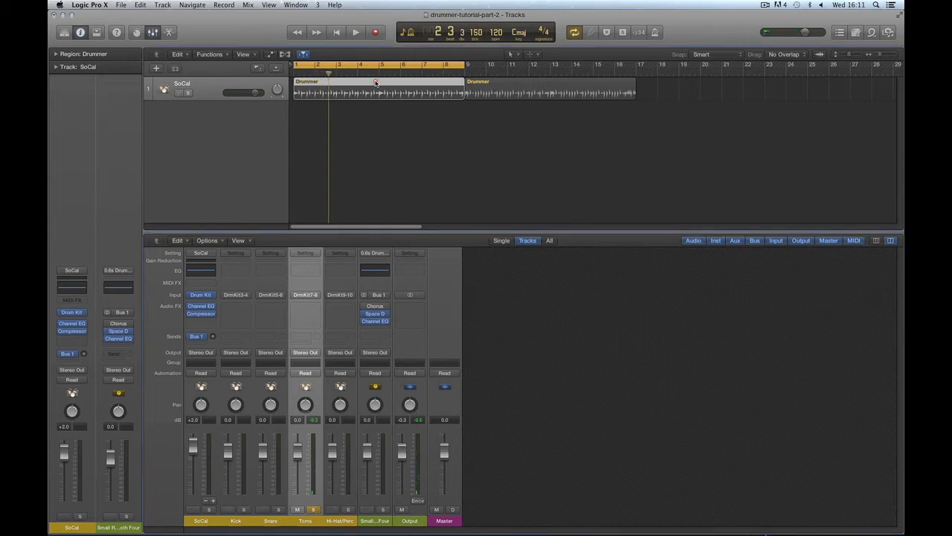
Switch the first Drummer region's pattern to cymbals, raise the Cymbals variation, and return to the mixer
double_click(375, 83)
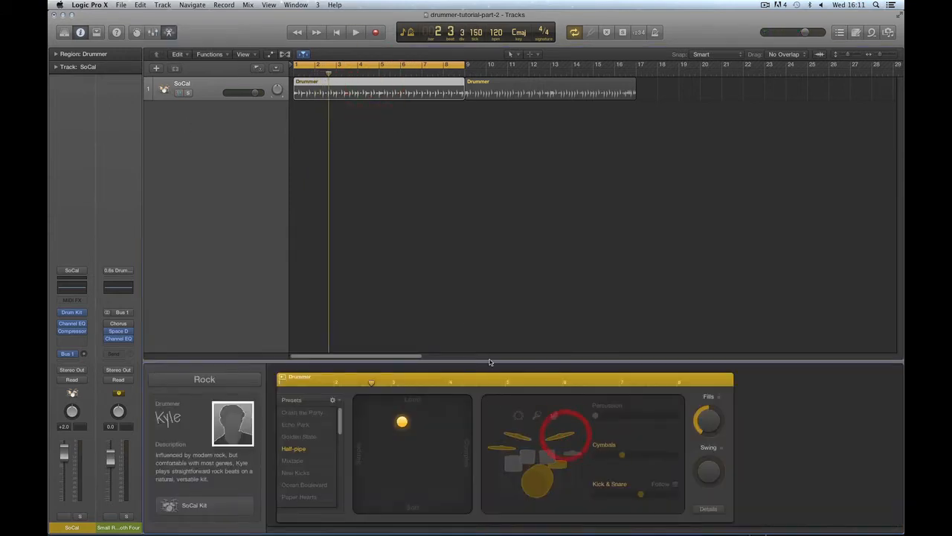
left_click_drag(642, 451, 648, 453)
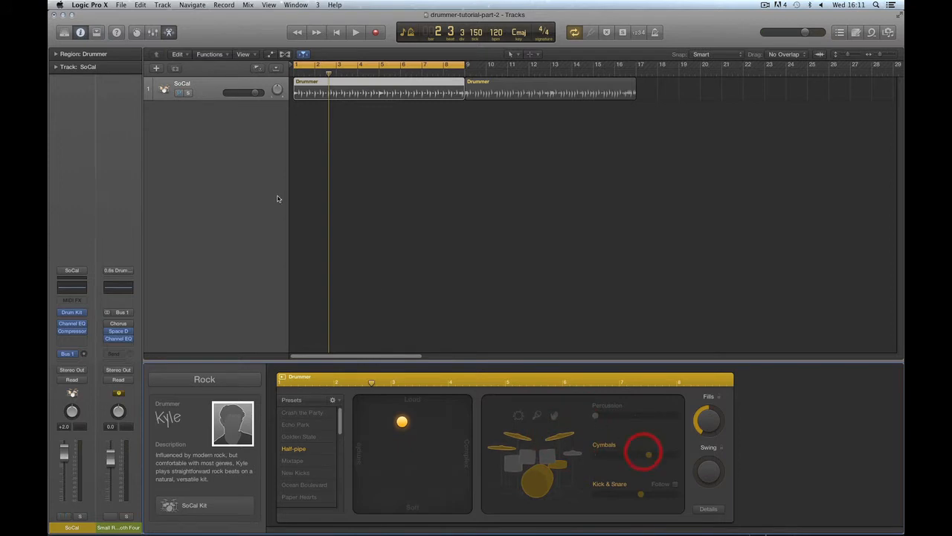
left_click(152, 32)
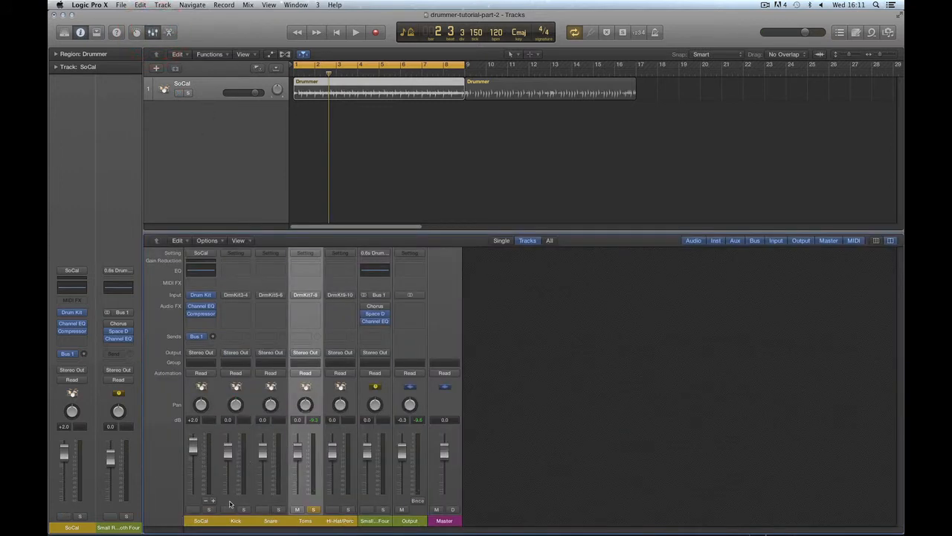
Audition the SoCal channel in solo instead of Toms, switch its solo off, and select the Kick and Snare channels
left_click(313, 511)
left_click(209, 510)
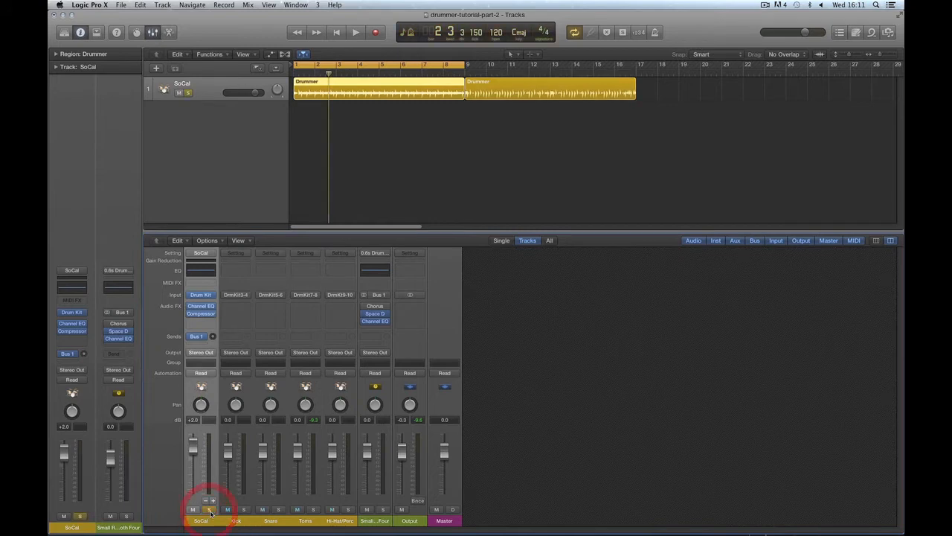
key("space")
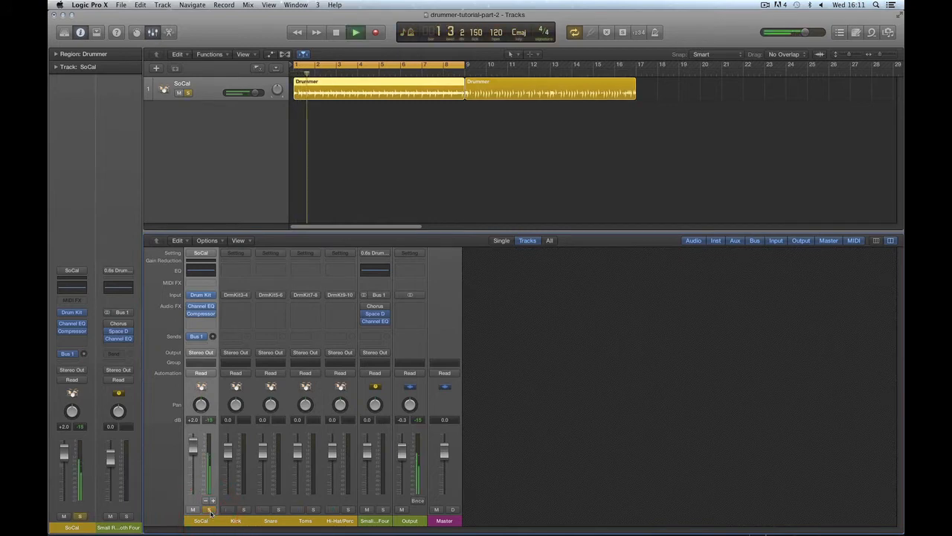
key("space")
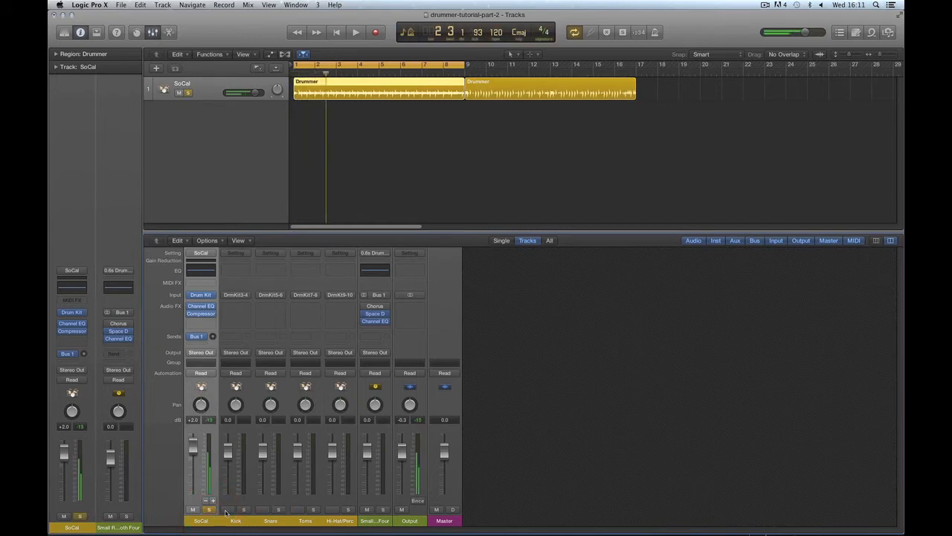
left_click(210, 511)
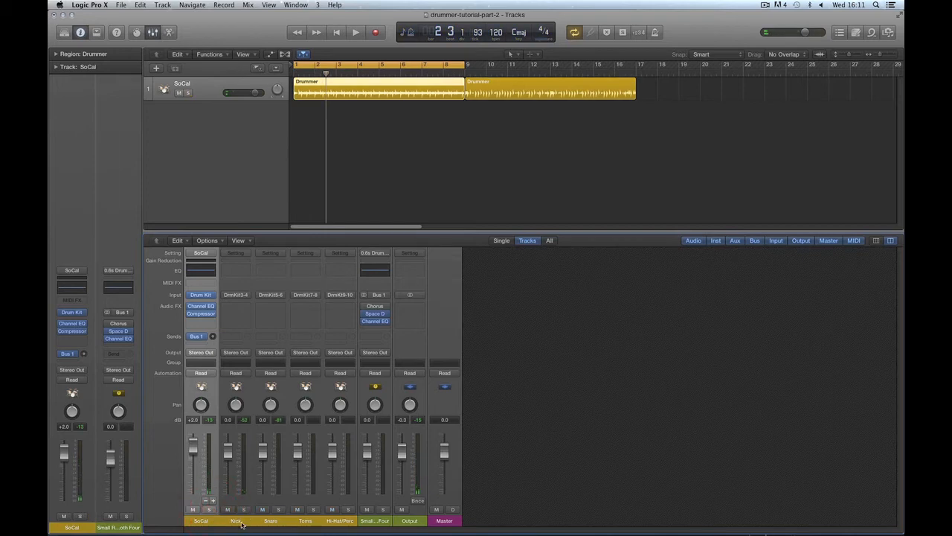
left_click(241, 524)
left_click(271, 525)
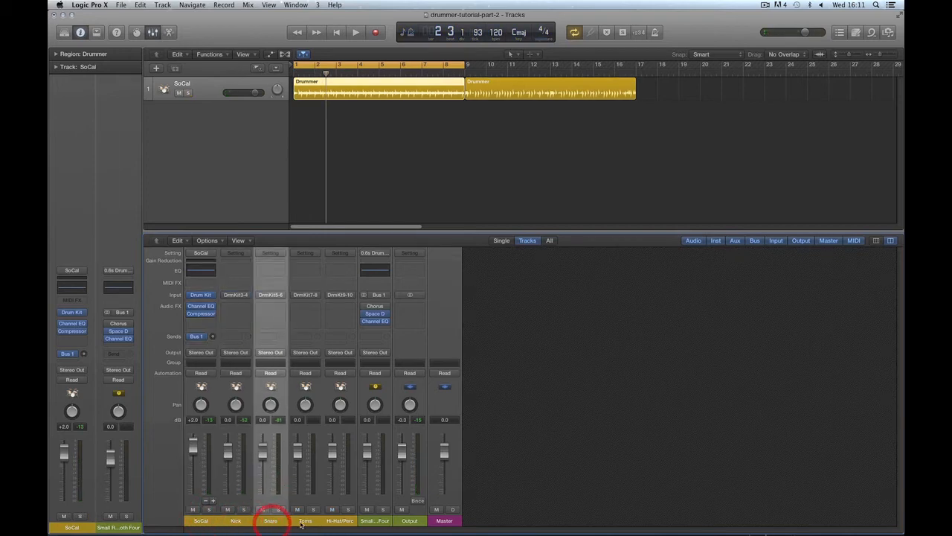
left_click(303, 524)
left_click(339, 522)
left_click(237, 523)
left_click(270, 522)
left_click(302, 523)
left_click(339, 522)
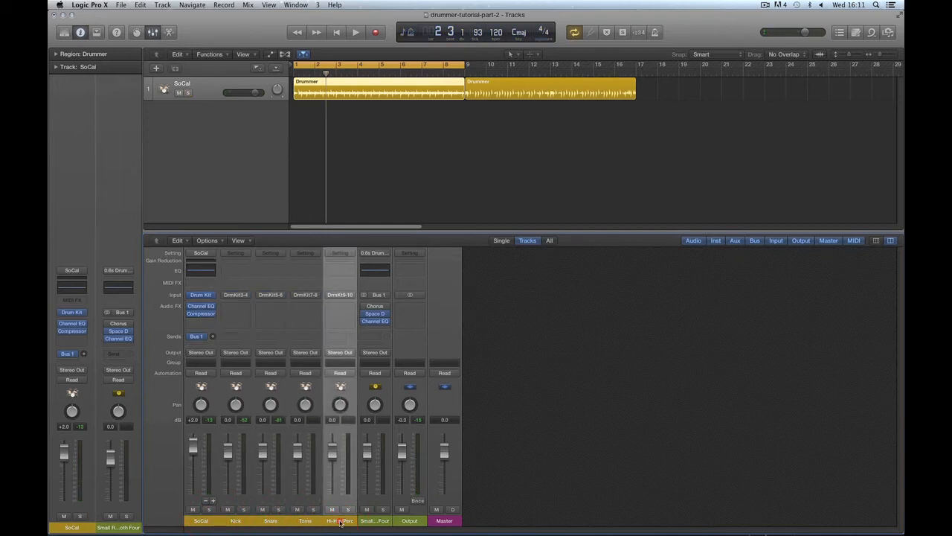
Add a Channel EQ to the Kick channel and load the Standard Kick EQ preset from the Drums category
left_click(244, 523)
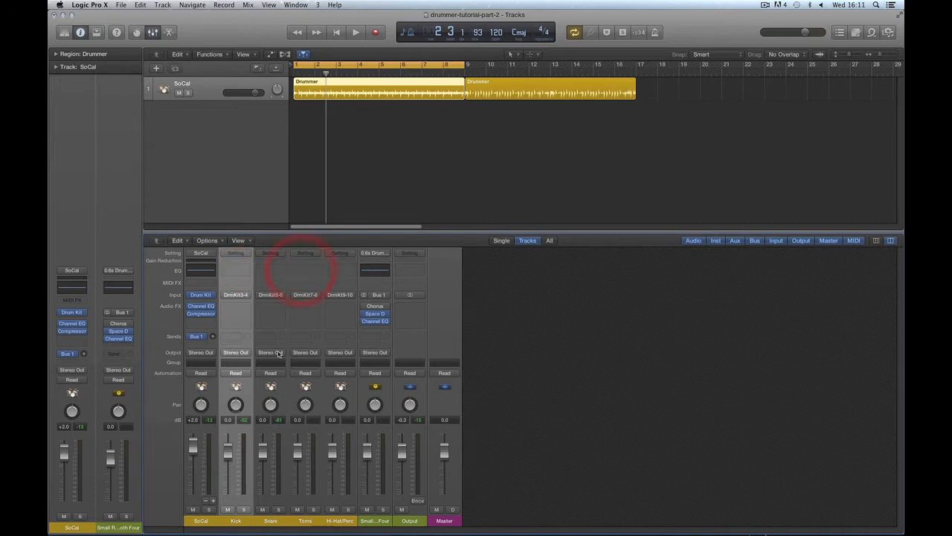
left_click(235, 270)
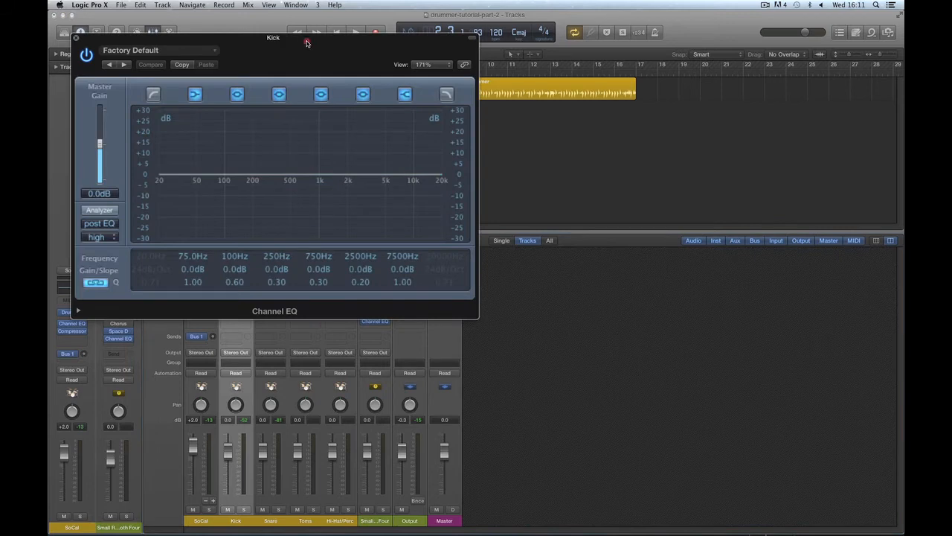
left_click_drag(306, 43, 677, 75)
left_click(526, 86)
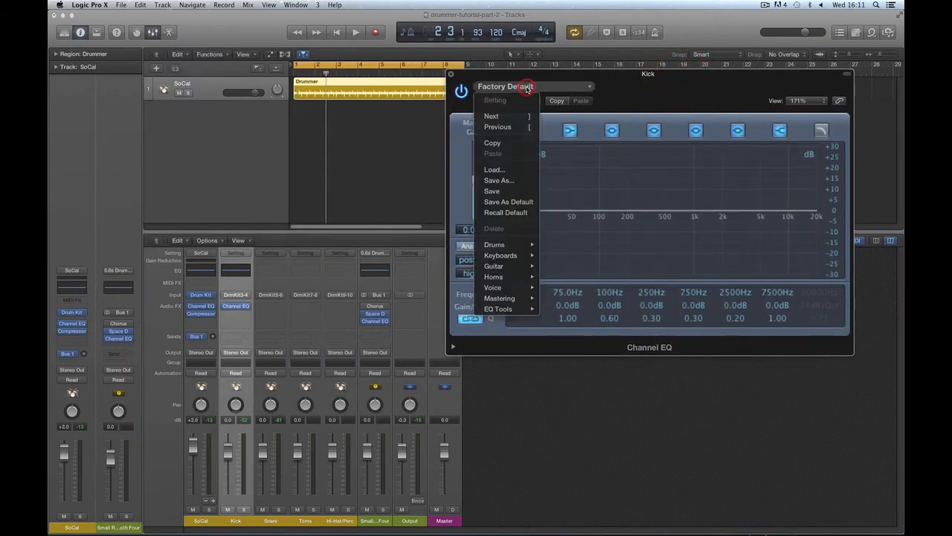
mouse_move(501, 300)
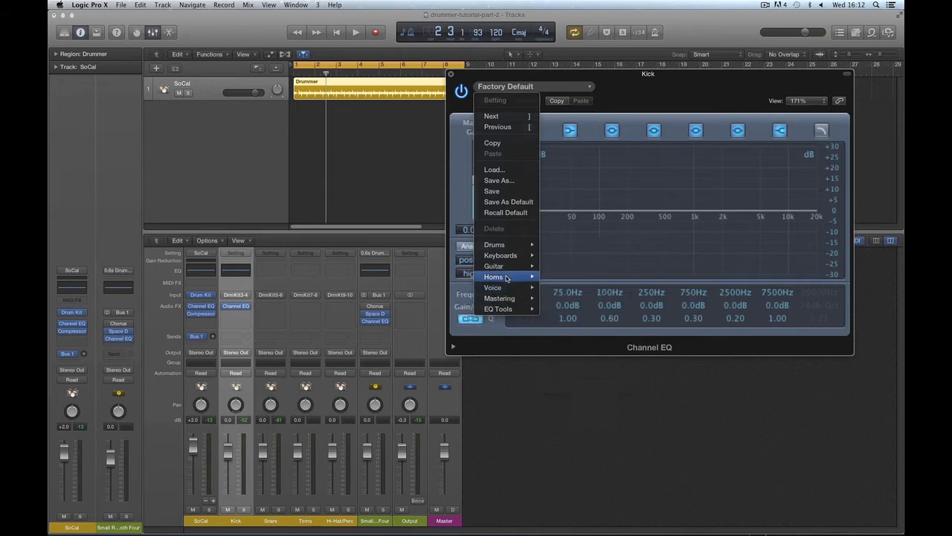
mouse_move(515, 268)
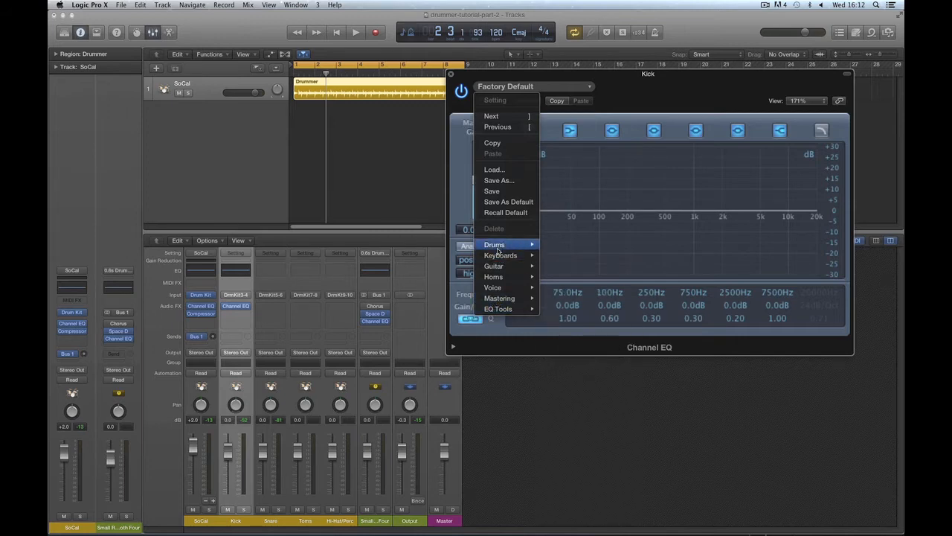
mouse_move(499, 249)
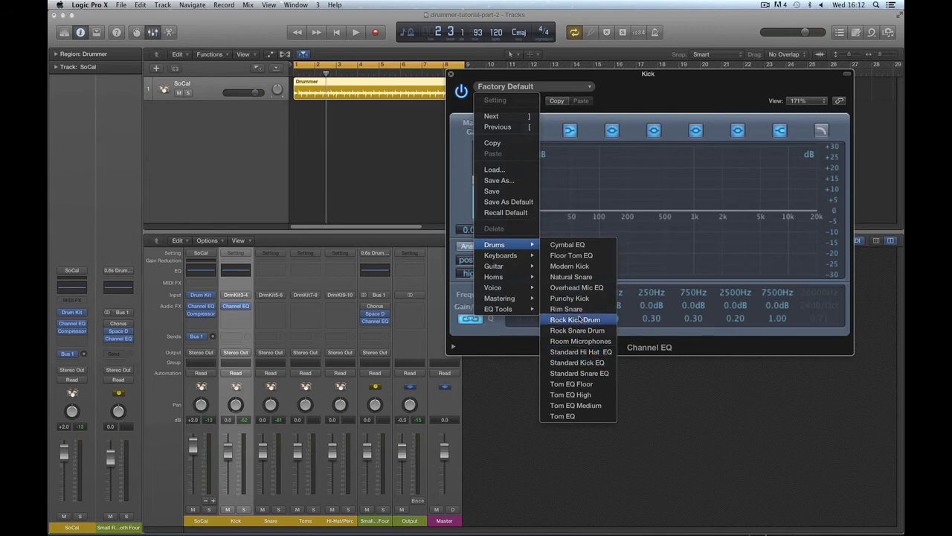
left_click(578, 362)
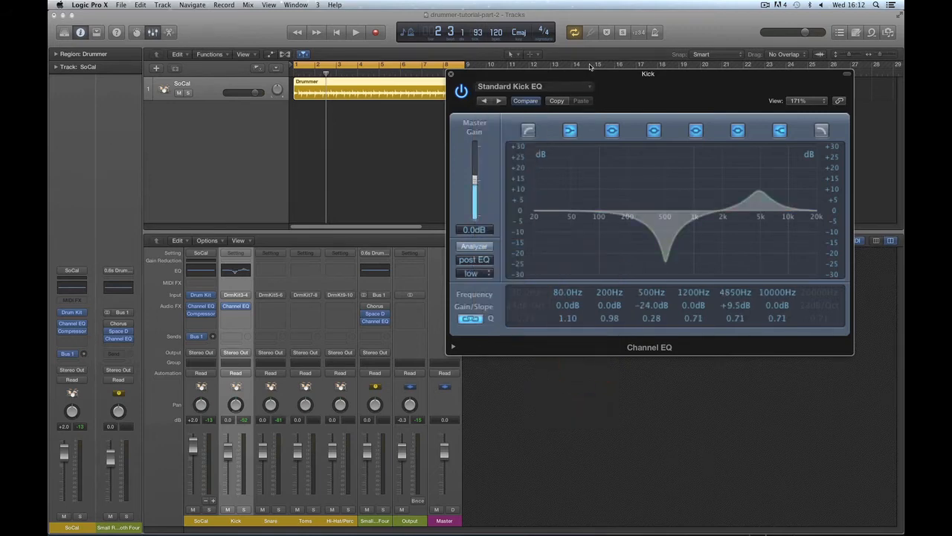
left_click_drag(594, 73, 550, 123)
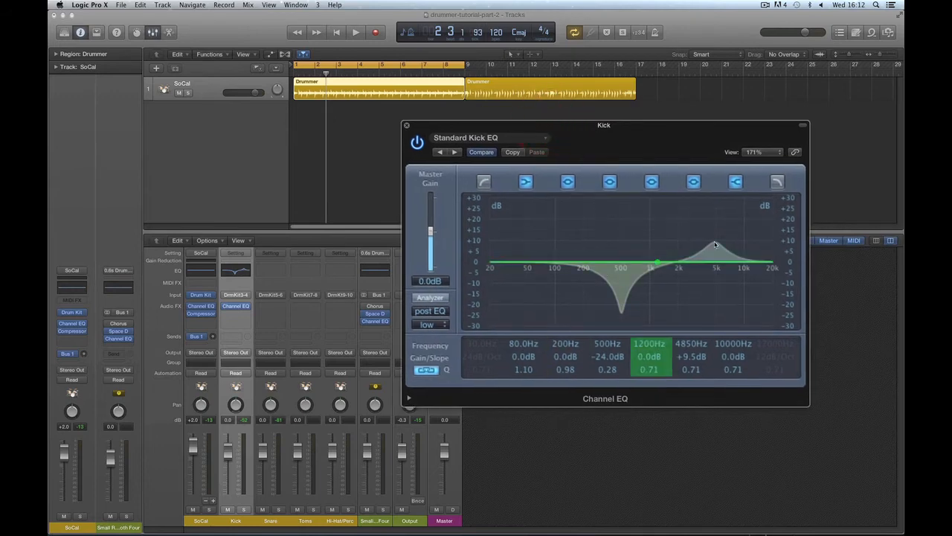
Solo the Kick channel and set its level to +2.7 dB while auditioning it, ending with playback stopped
left_click(245, 509)
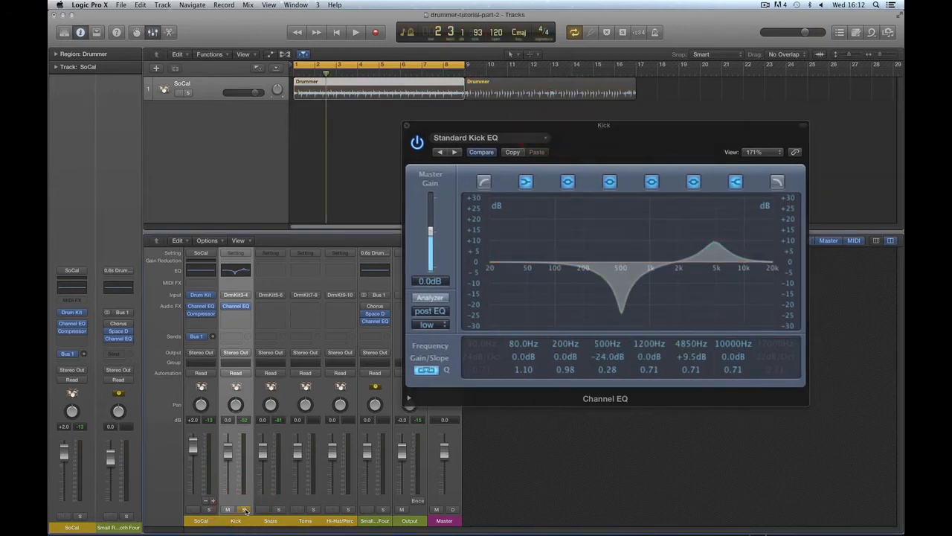
key("space")
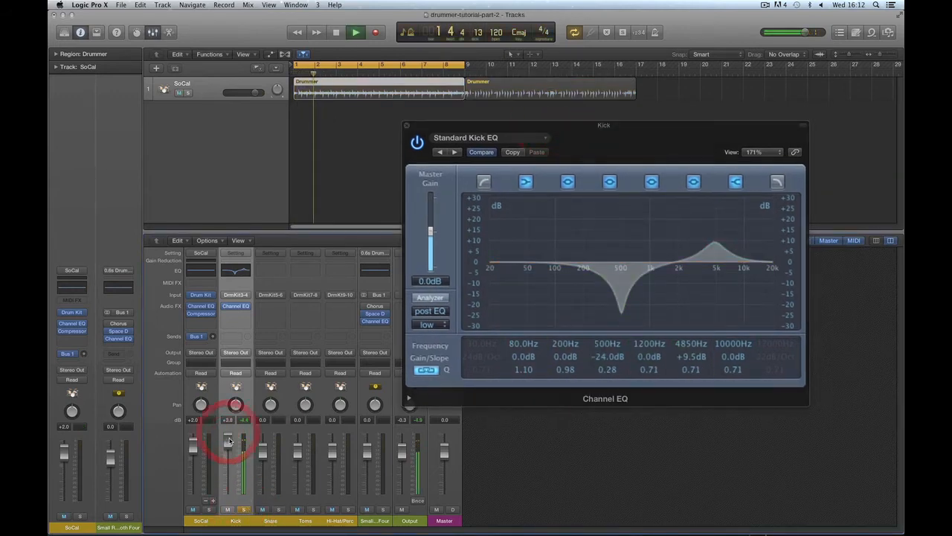
left_click_drag(228, 441, 230, 444)
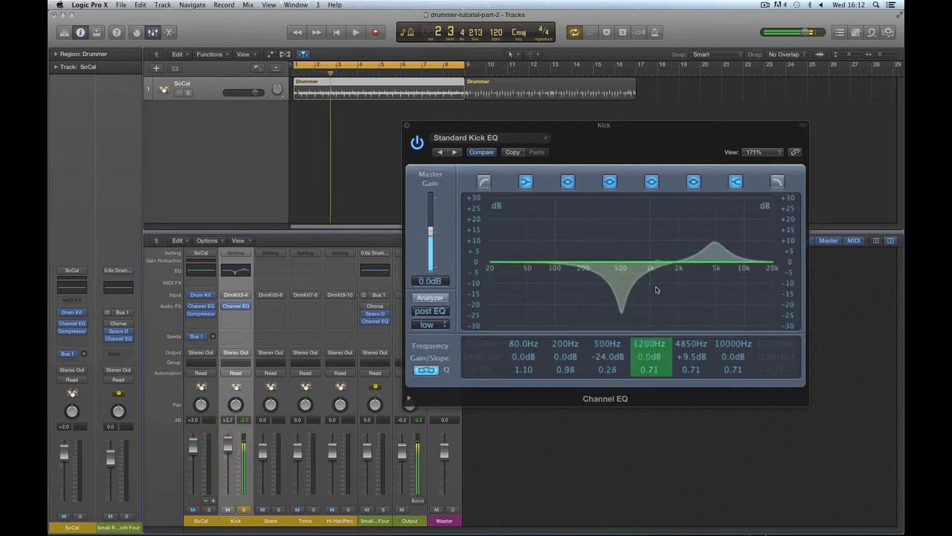
key("space")
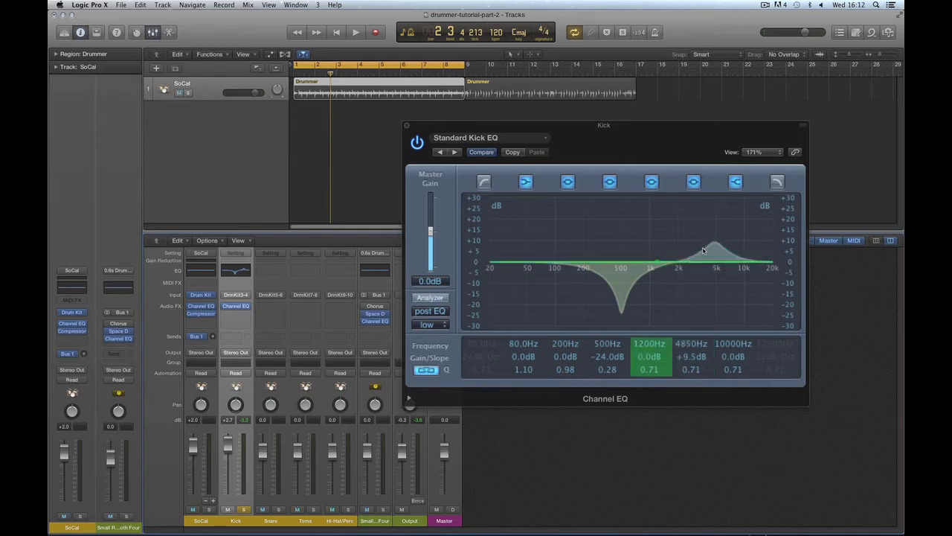
Bypass and re-enable the 4850 Hz band of the kick EQ to examine its contribution to the curve
left_click(693, 183)
left_click(693, 183)
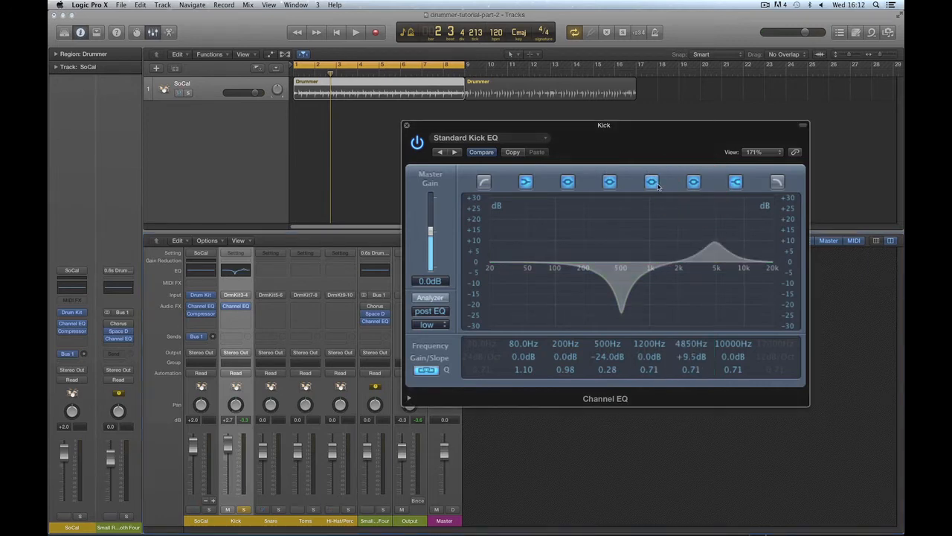
left_click(693, 182)
left_click(693, 182)
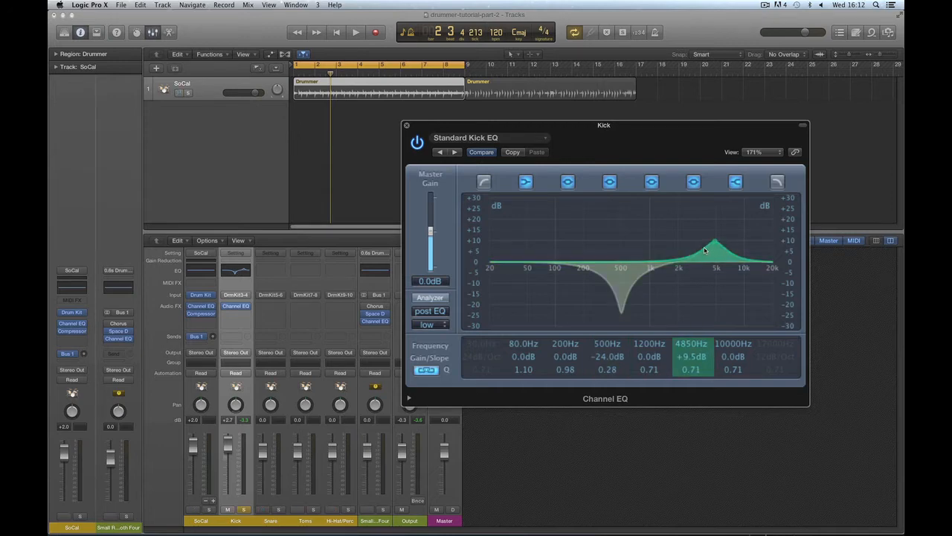
Exaggerate the 4850 Hz band to +24.0 dB during playback, and settle the band at 4550 Hz and +8.5 dB
key("space")
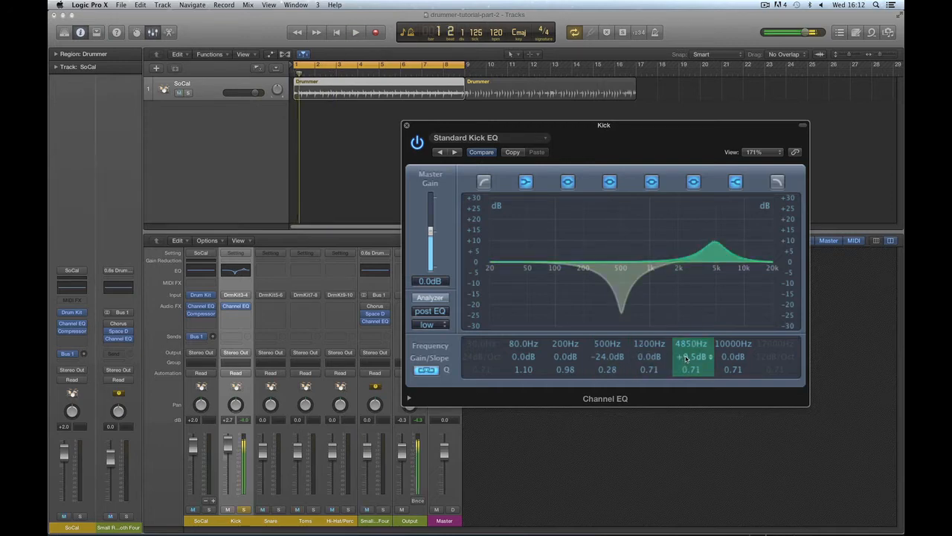
left_click_drag(687, 360, 685, 338)
key("space")
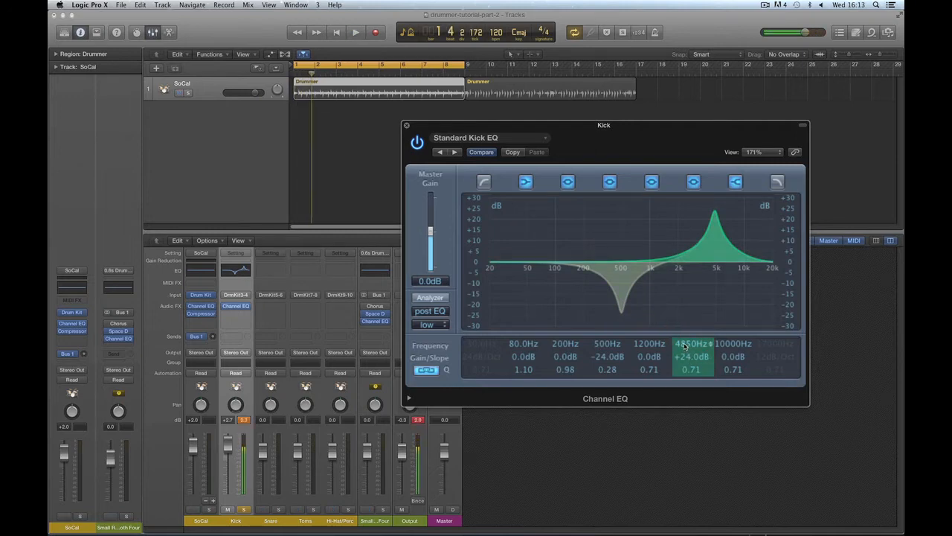
mouse_move(686, 346)
left_mouse_down()
mouse_move(687, 361)
mouse_move(697, 333)
mouse_move(688, 375)
mouse_move(685, 341)
mouse_move(688, 363)
left_mouse_up()
key("space")
key("space")
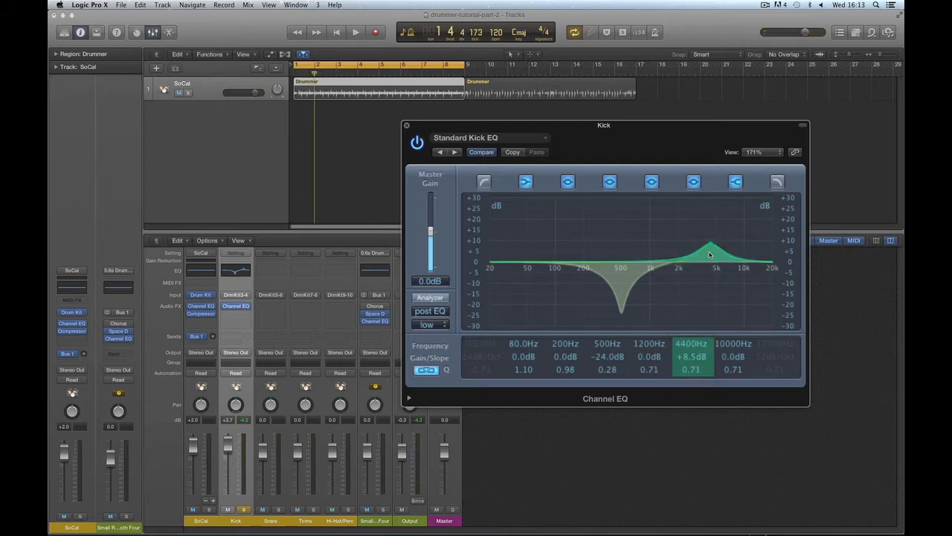
left_click_drag(686, 357, 684, 340)
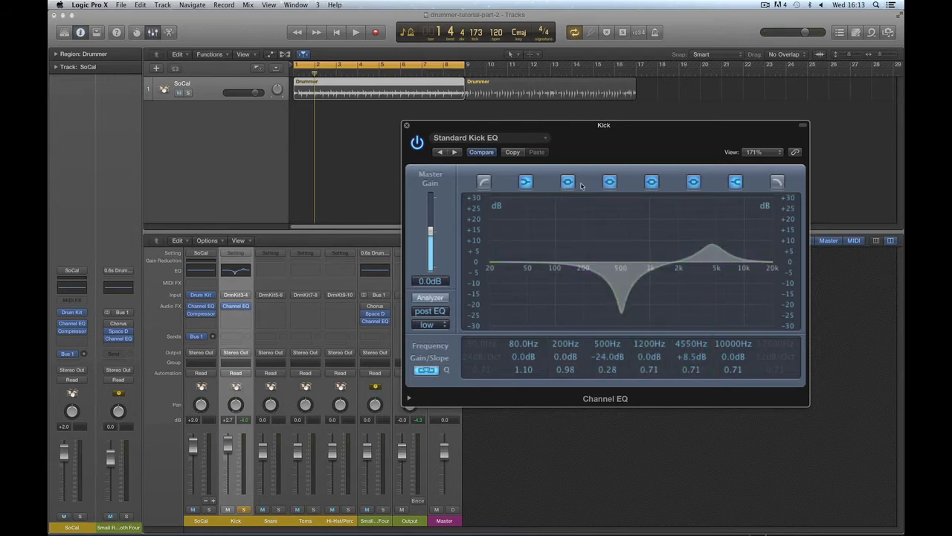
Compare the kick with the 500 Hz cut bypassed and re-enabled, including during playback
left_click(613, 184)
left_click(612, 184)
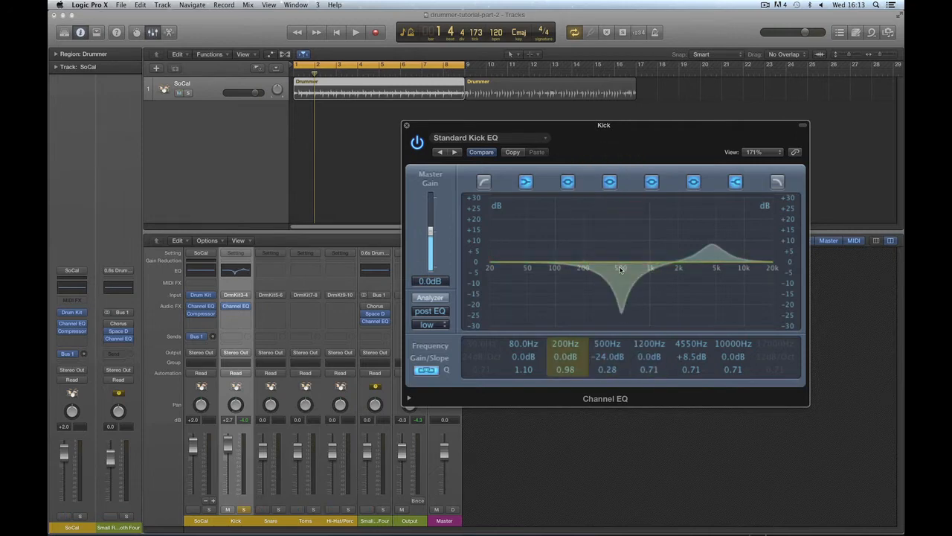
key("space")
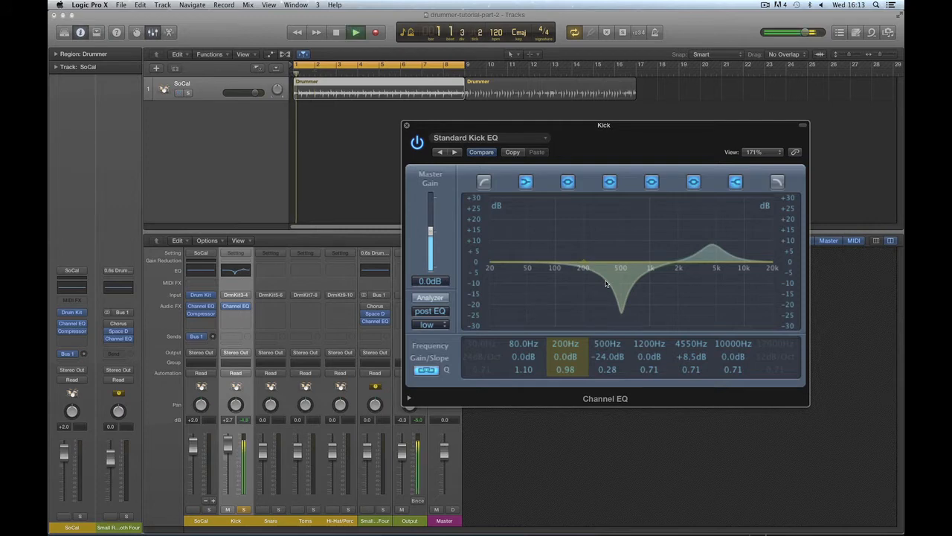
left_click(610, 183)
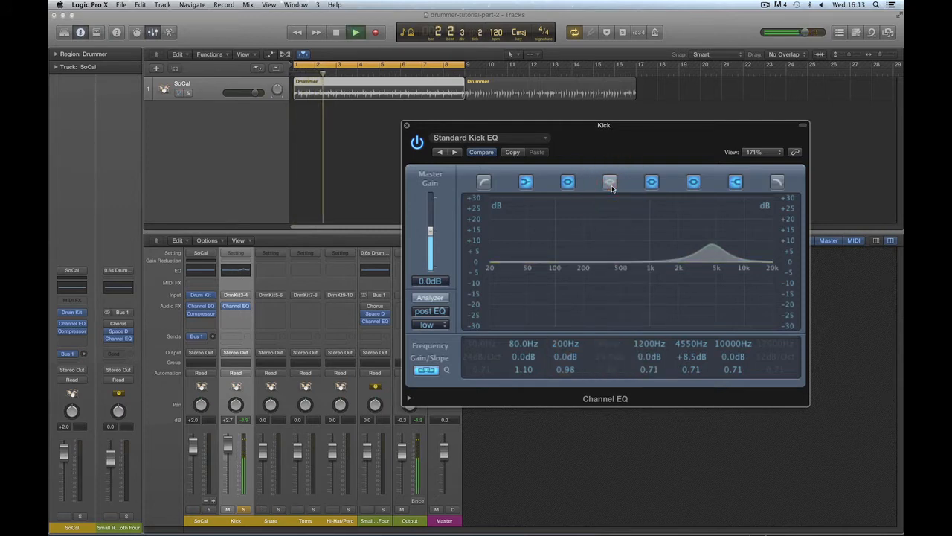
left_click(610, 183)
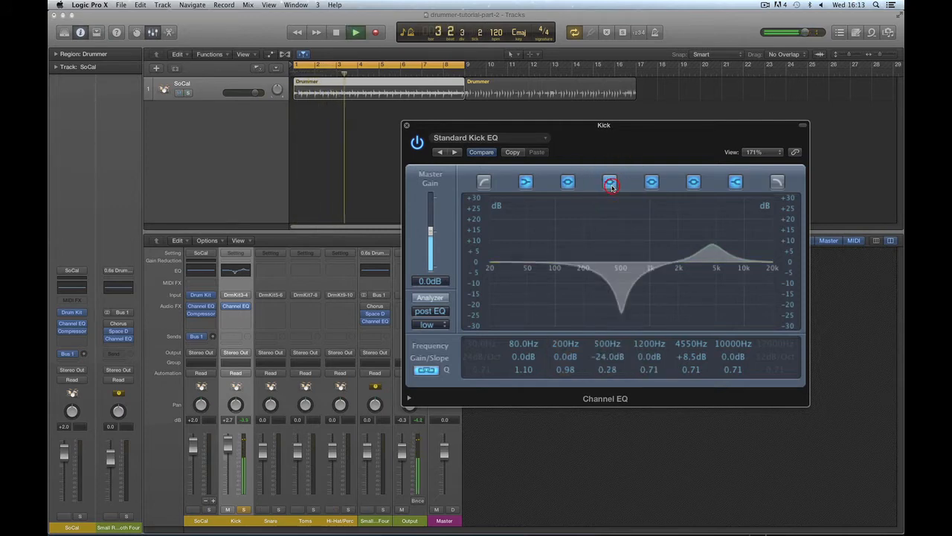
Identify the 200 Hz band by switching it off and on, and set it to 100 Hz with +6.0 dB gain
left_click(569, 183)
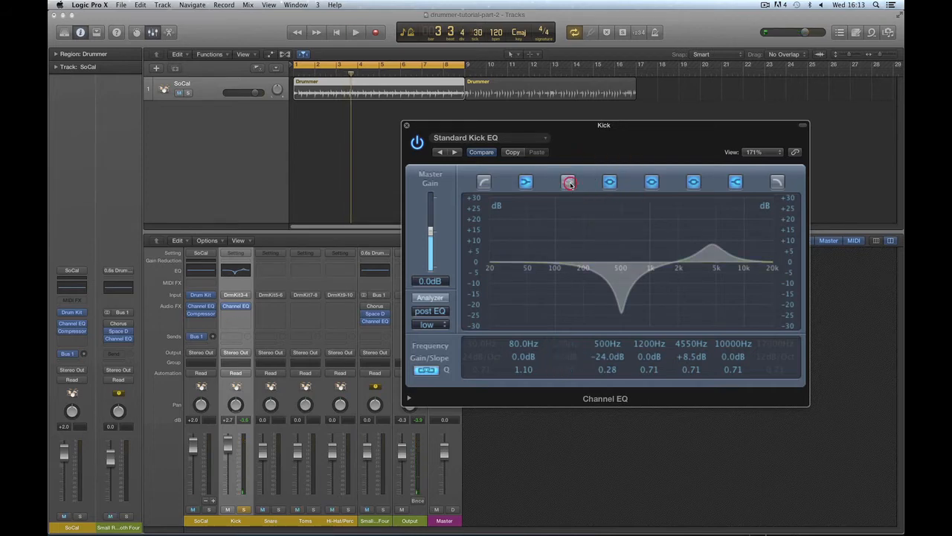
left_click(569, 183)
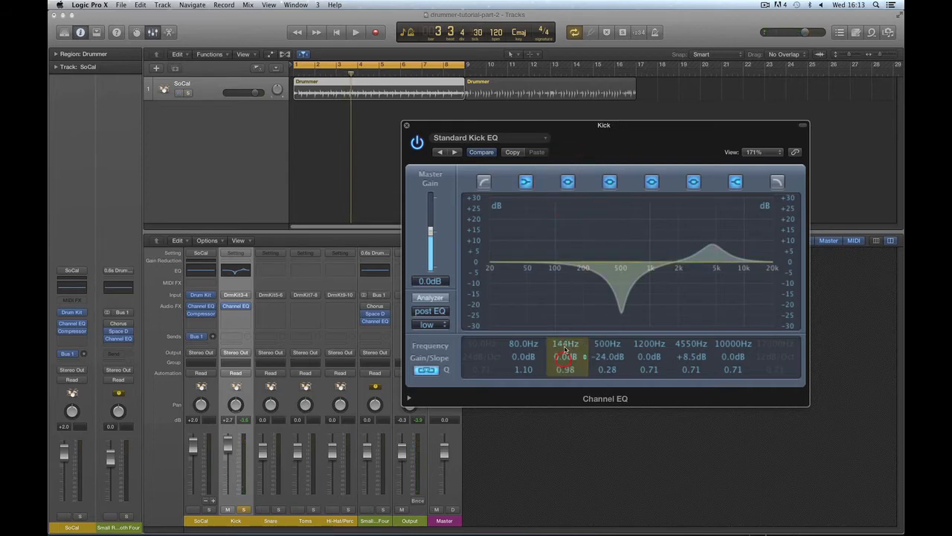
mouse_move(565, 347)
left_mouse_down()
mouse_move(565, 360)
mouse_move(566, 345)
left_mouse_up()
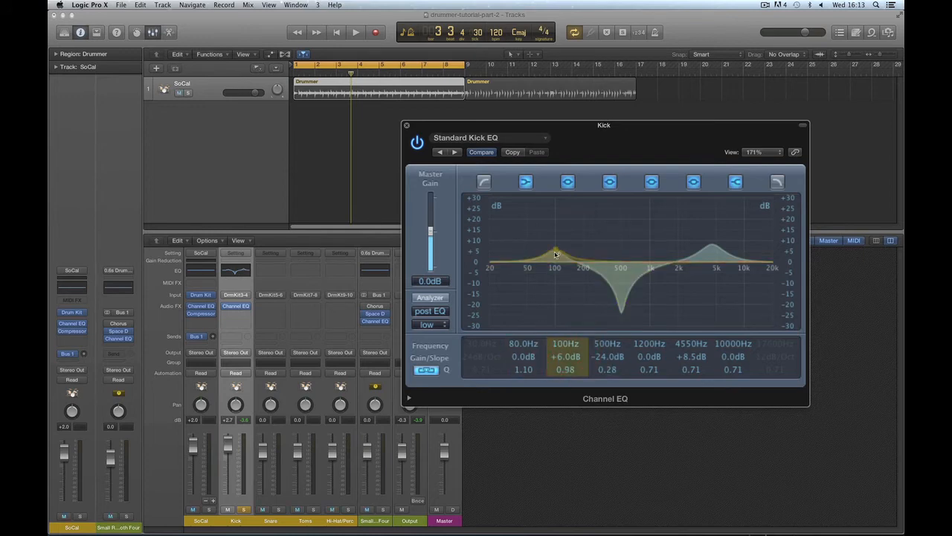
Audition the kick while changing the 100 Hz band to 72 Hz and +5.5 dB and the 500 Hz band's gain to -16.5 dB
key("space")
left_click_drag(565, 357, 613, 341)
key("space")
key("space")
key("space")
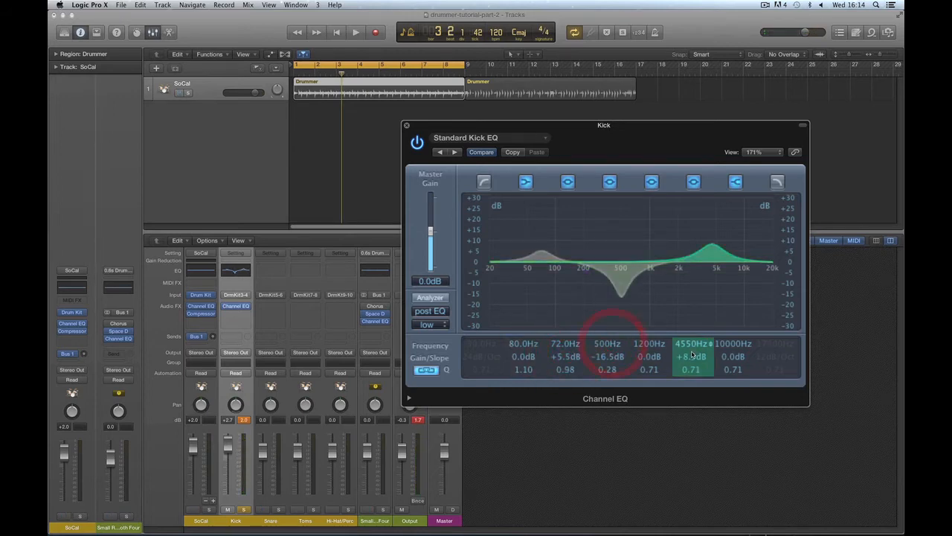
Set the 4550 Hz band's gain to +7.0 dB, audition the kick, and close the Channel EQ
left_click_drag(691, 357, 691, 360)
key("space")
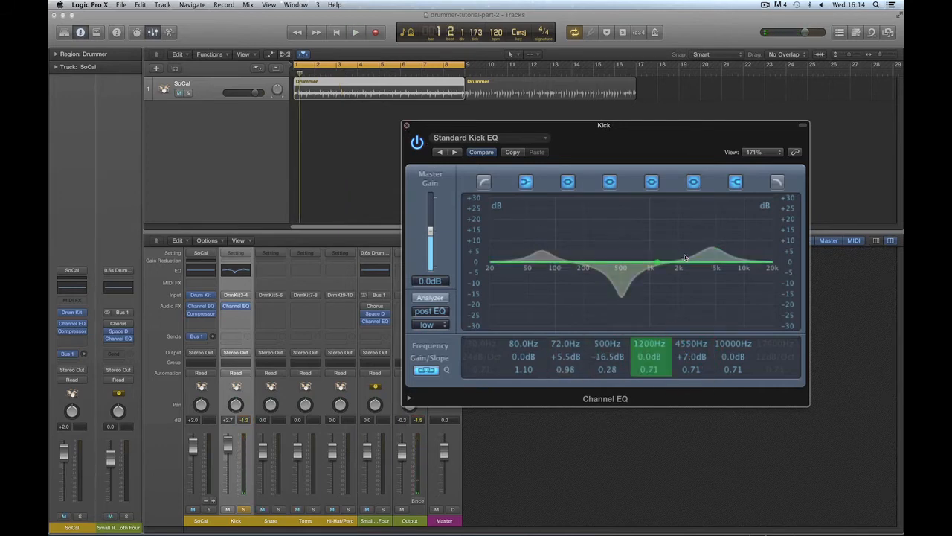
left_click(405, 126)
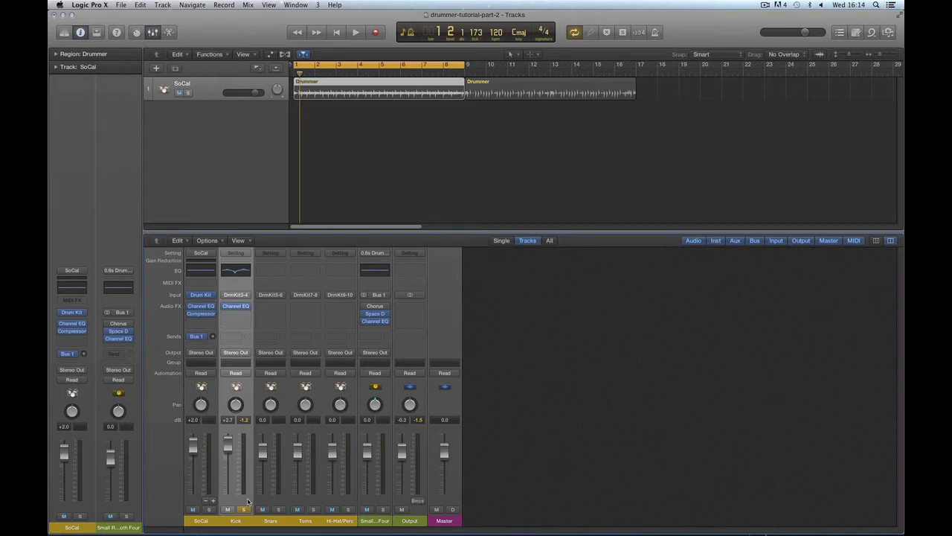
Insert a stereo Compressor after the Channel EQ on the Kick channel and move its window clear of the channel strips
left_click(236, 313)
mouse_move(276, 351)
mouse_move(320, 357)
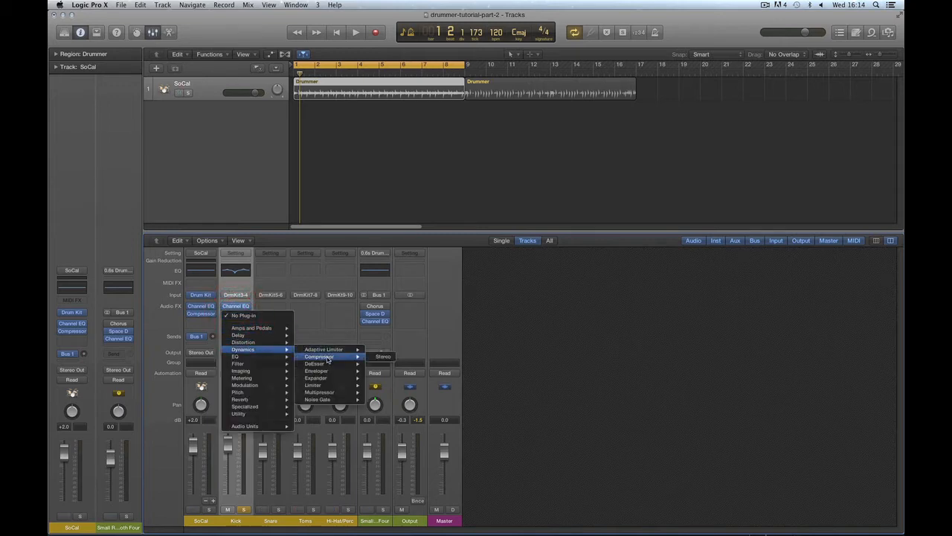
left_click(376, 356)
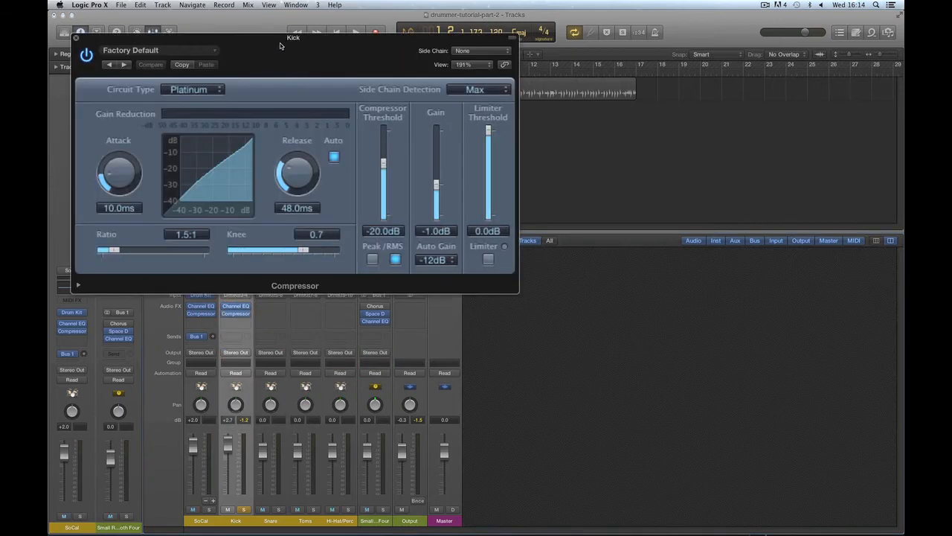
left_click_drag(273, 39, 572, 166)
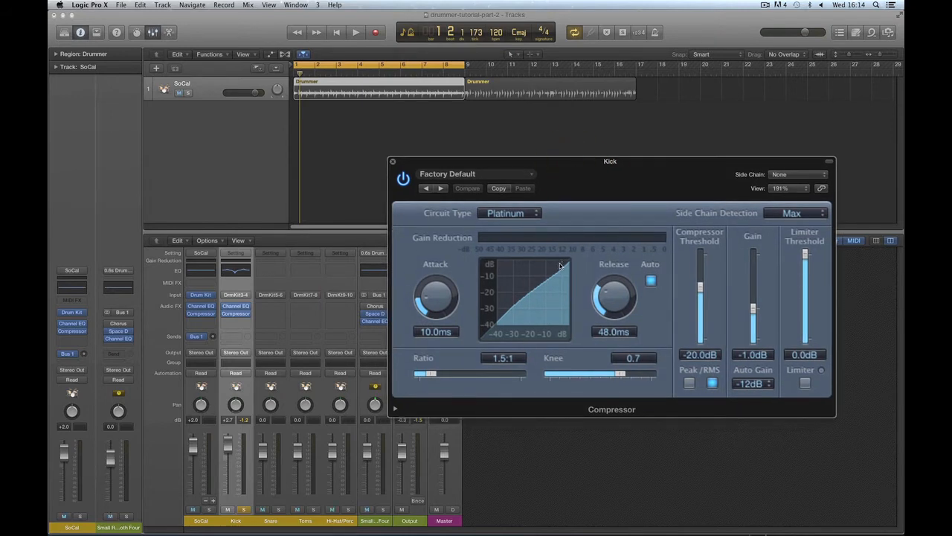
Load the Type R Kick Drum preset from the Drums category into the Kick channel's Compressor
left_click(462, 177)
mouse_move(477, 345)
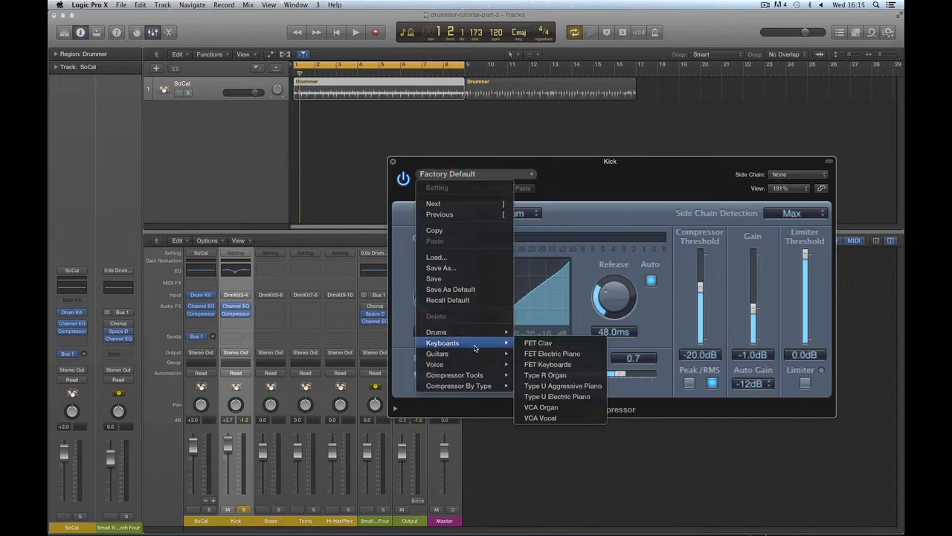
mouse_move(479, 381)
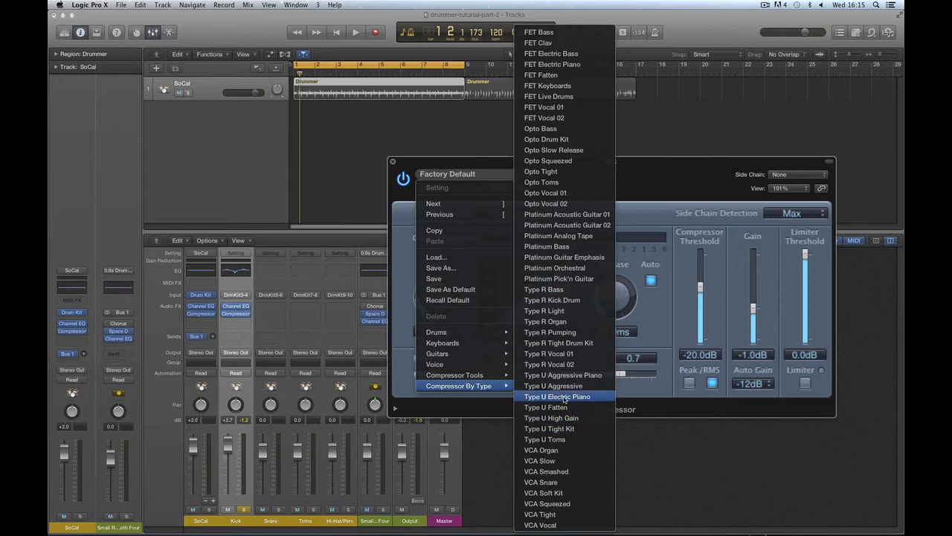
mouse_move(463, 338)
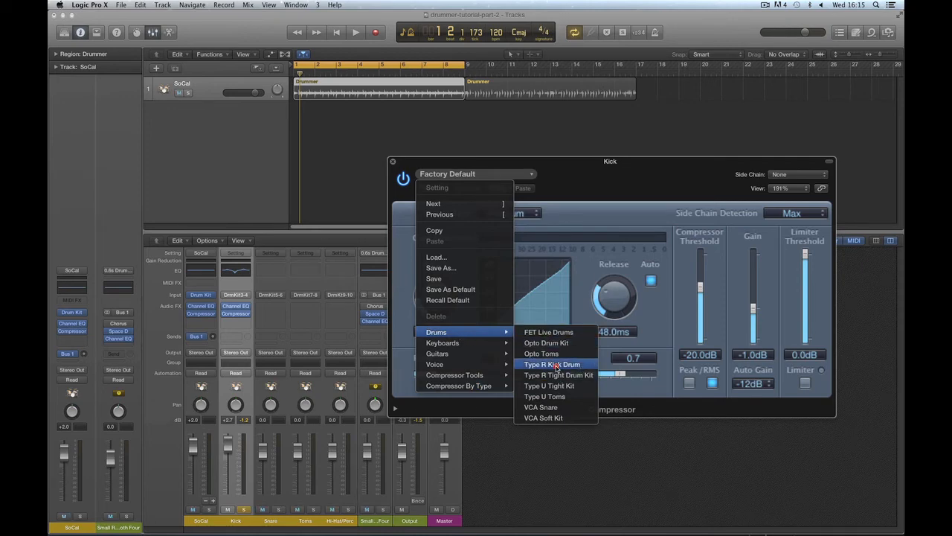
left_click(555, 364)
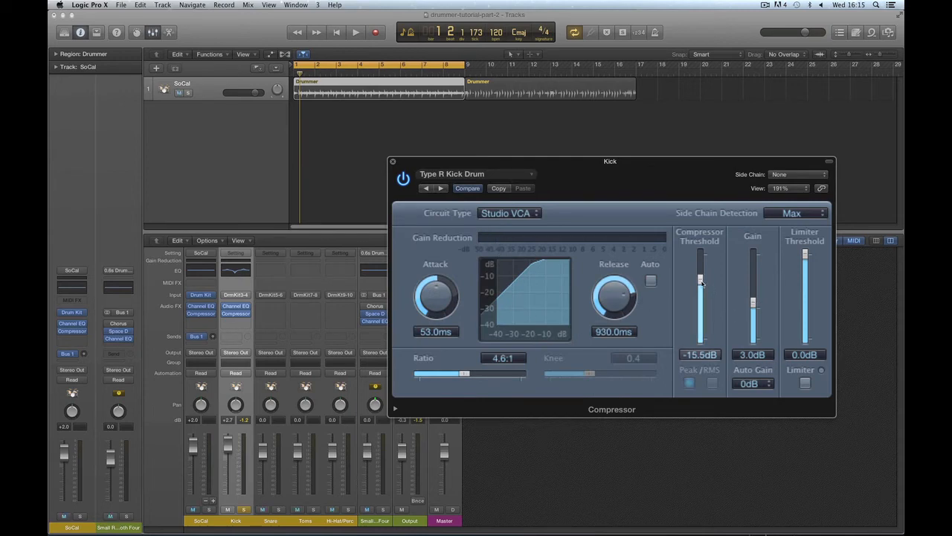
Set the Compressor threshold to -16.0 dB and the gain to -1.0 dB, auditioning the kick after each change, and close the Compressor
left_click_drag(700, 281, 700, 283)
key("space")
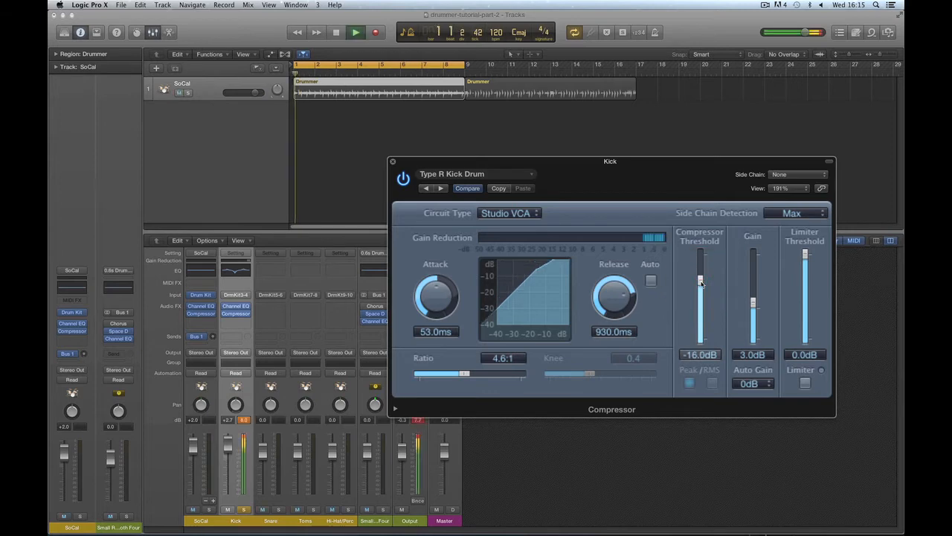
key("space")
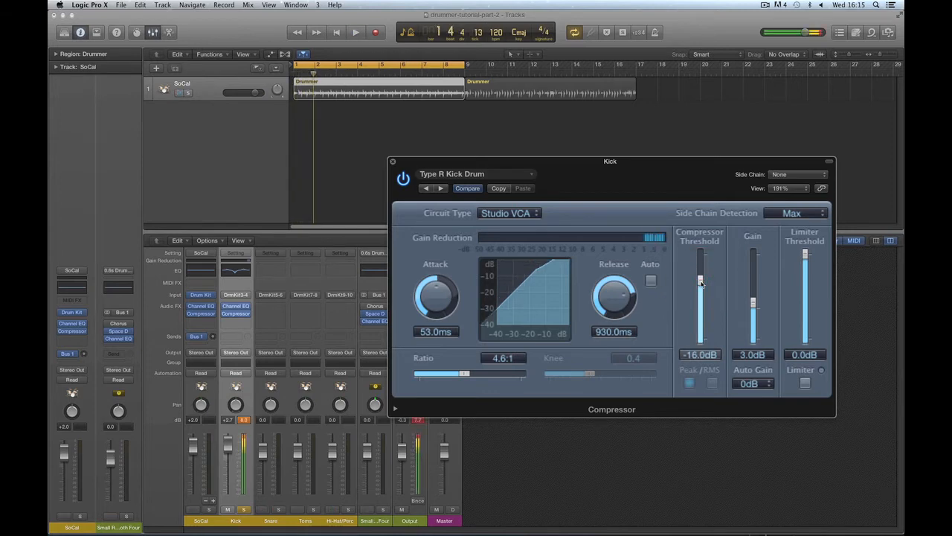
left_click_drag(752, 303, 753, 309)
key("space")
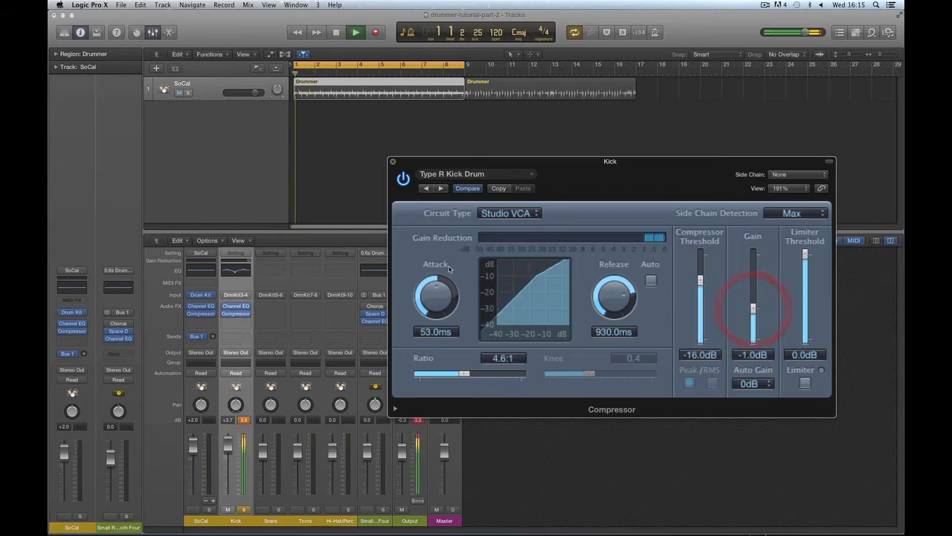
key("space")
left_click(393, 162)
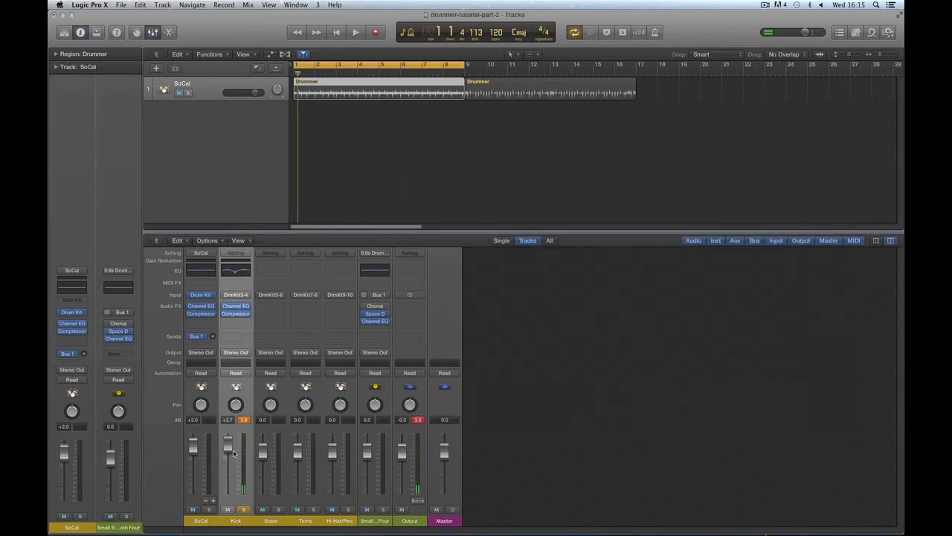
Lower the Kick channel's fader to -0.4 dB, audition it, and take the Kick channel out of solo
left_click_drag(230, 451, 231, 456)
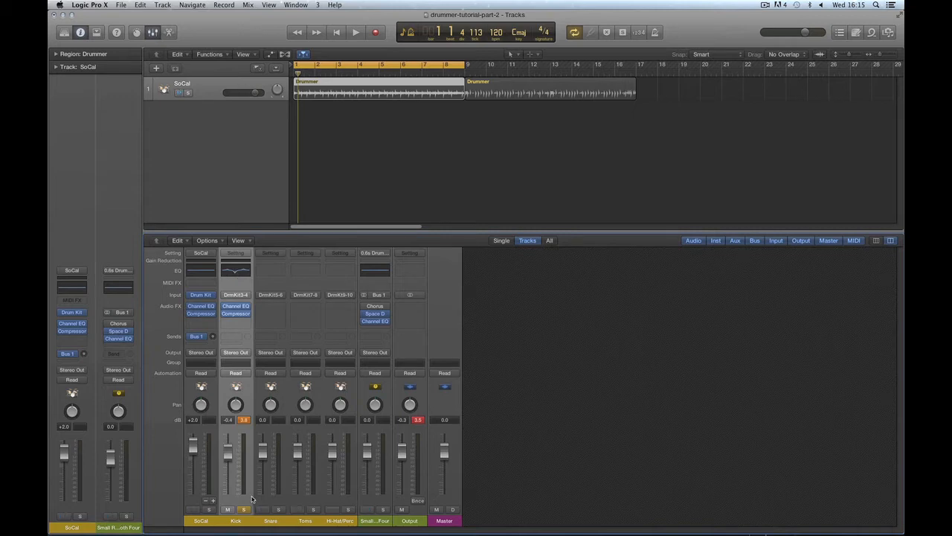
key("space")
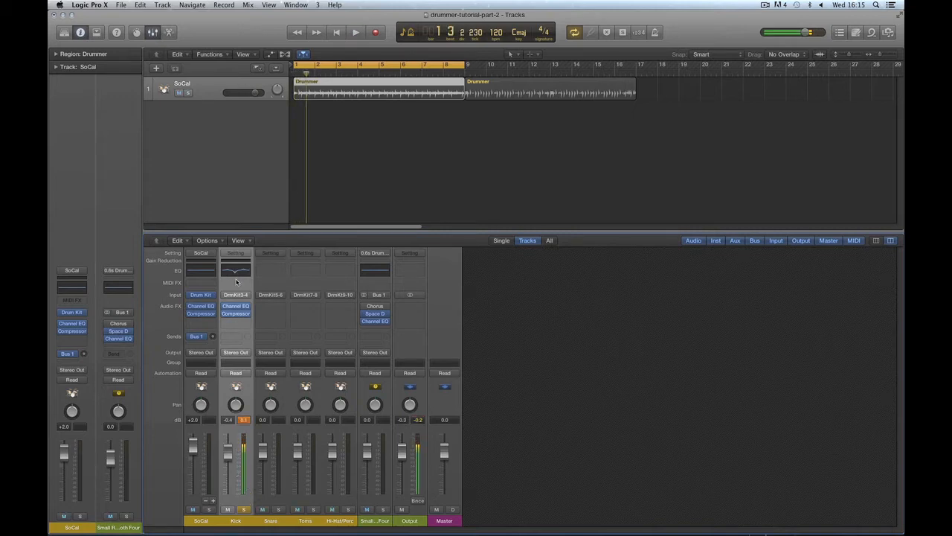
left_click(271, 521)
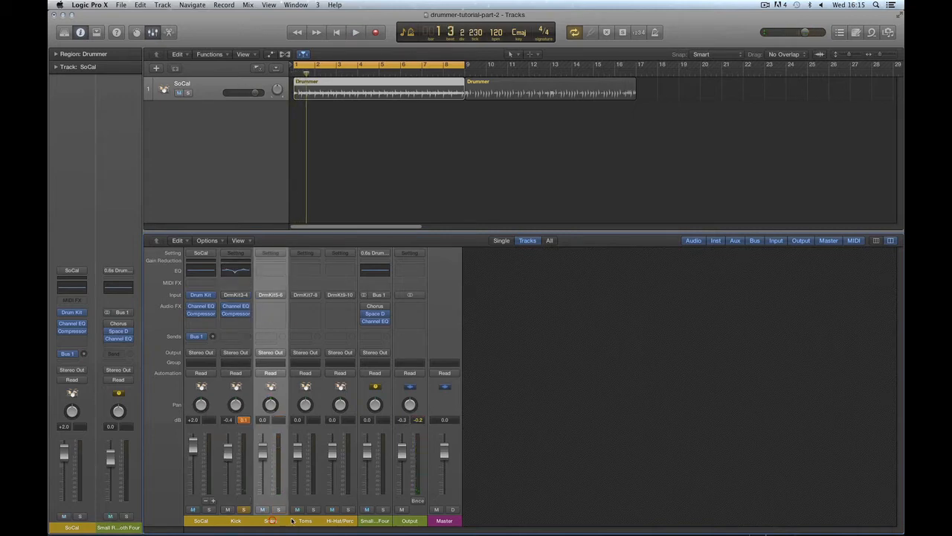
left_click(301, 520)
left_click(342, 520)
left_click(279, 521)
left_click(303, 519)
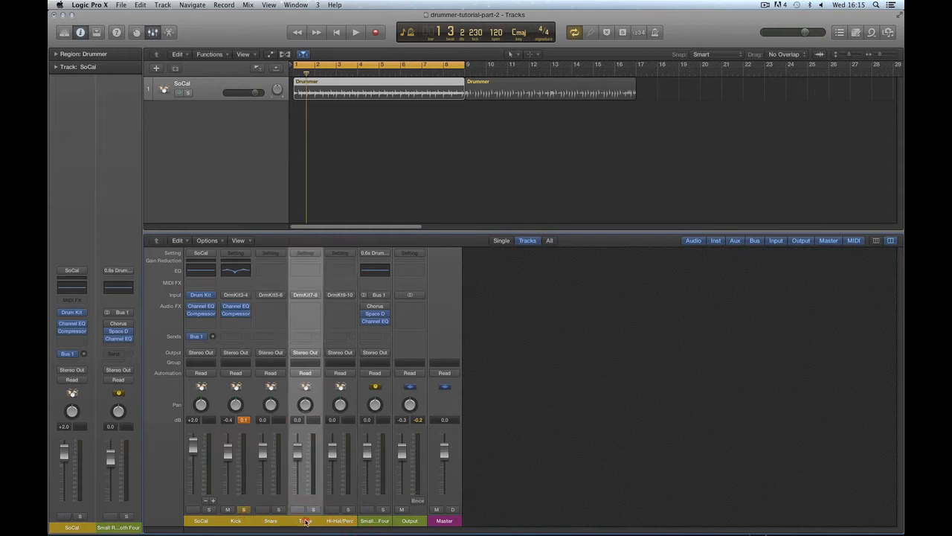
left_click(345, 522)
left_click(275, 519)
left_click(244, 511)
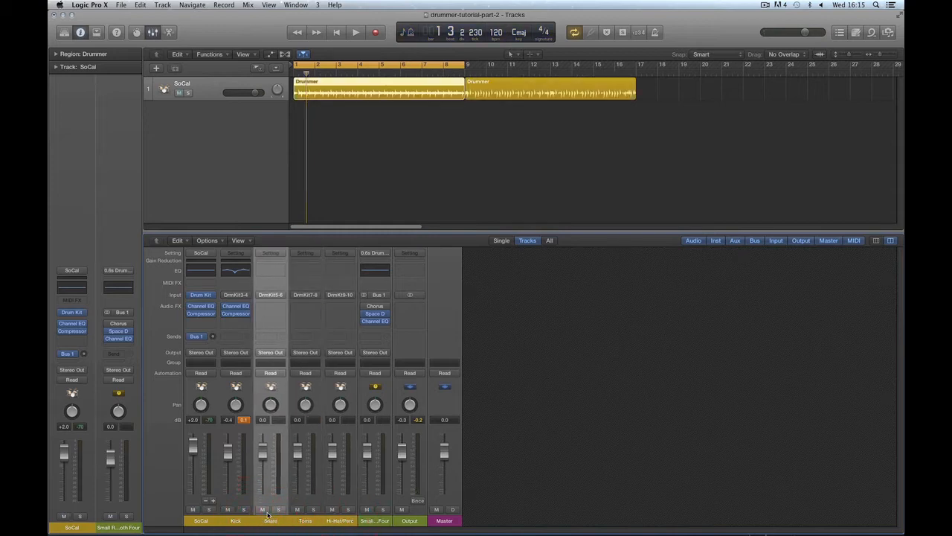
Select the Kick, Snare, Toms and Hi-Hat/Perc channels together, check where each one's channel strip settings are, and clear the selection
left_click(305, 520)
left_click(340, 521)
left_click(273, 519)
left_click(236, 520)
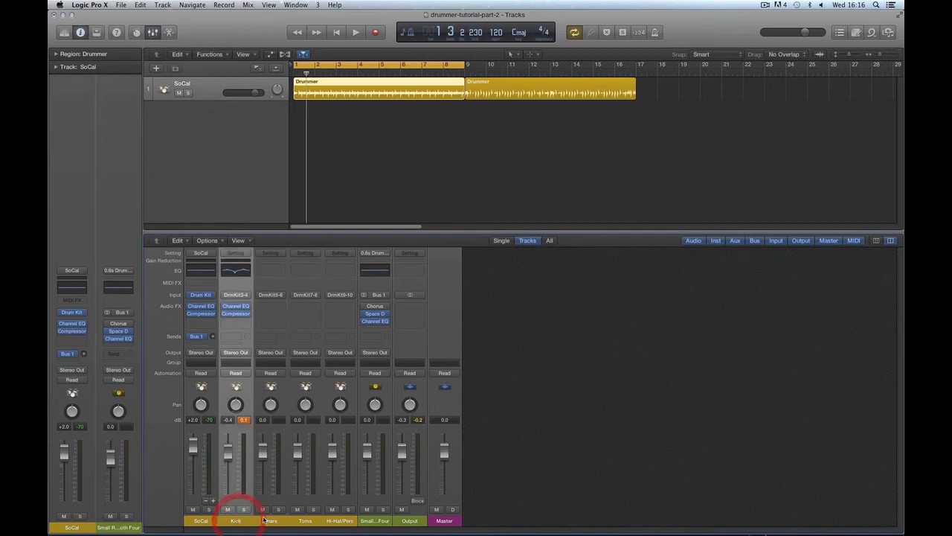
left_click_drag(272, 520, 338, 521)
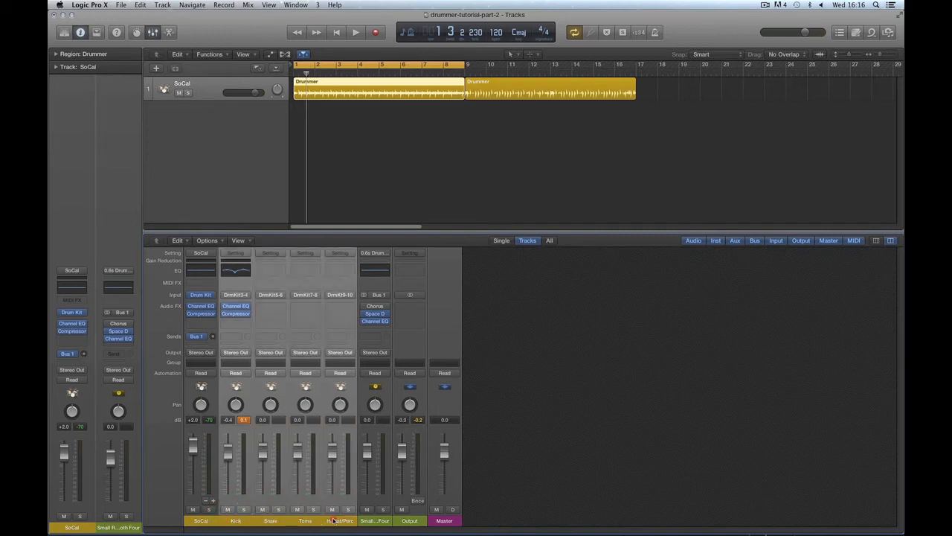
left_click(236, 256)
left_click(239, 255)
left_click(274, 255)
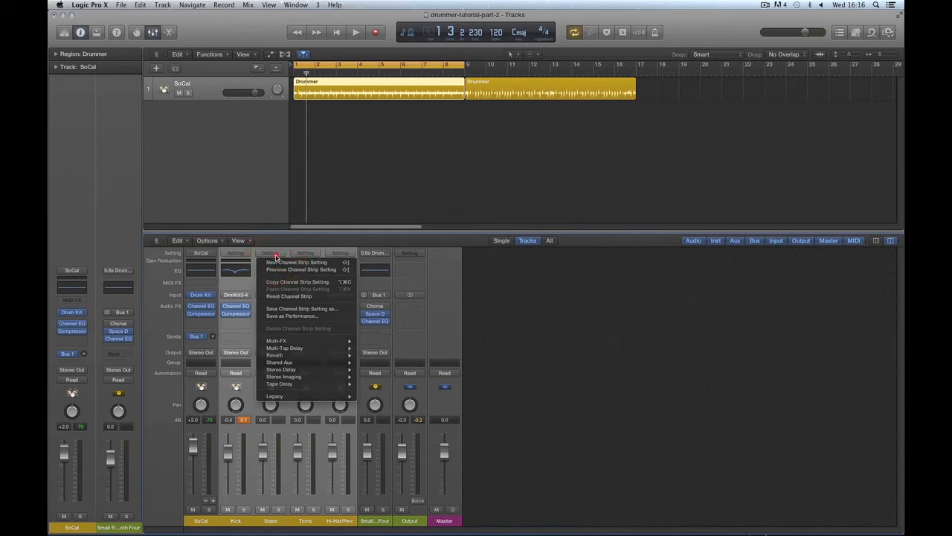
left_click(274, 255)
left_click(302, 255)
left_click(302, 254)
left_click(347, 254)
left_click(341, 253)
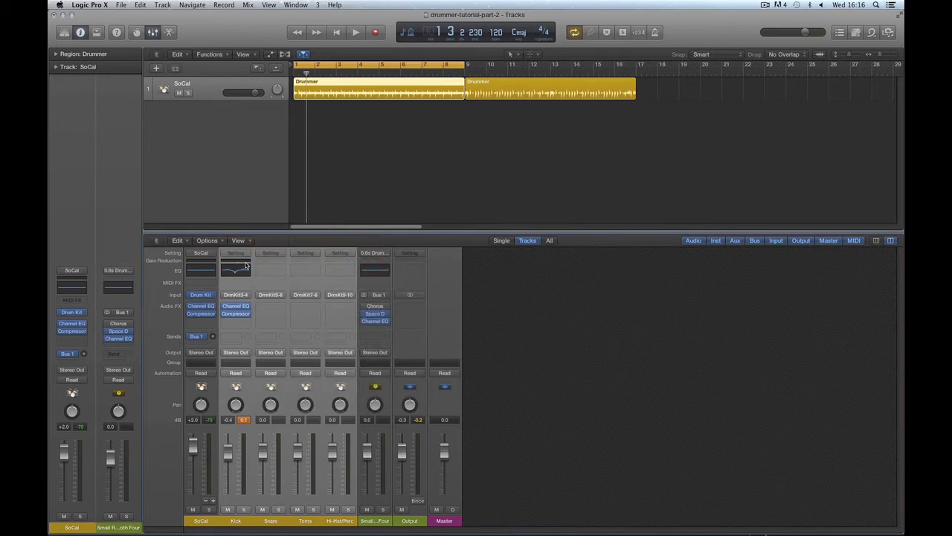
left_click(535, 455)
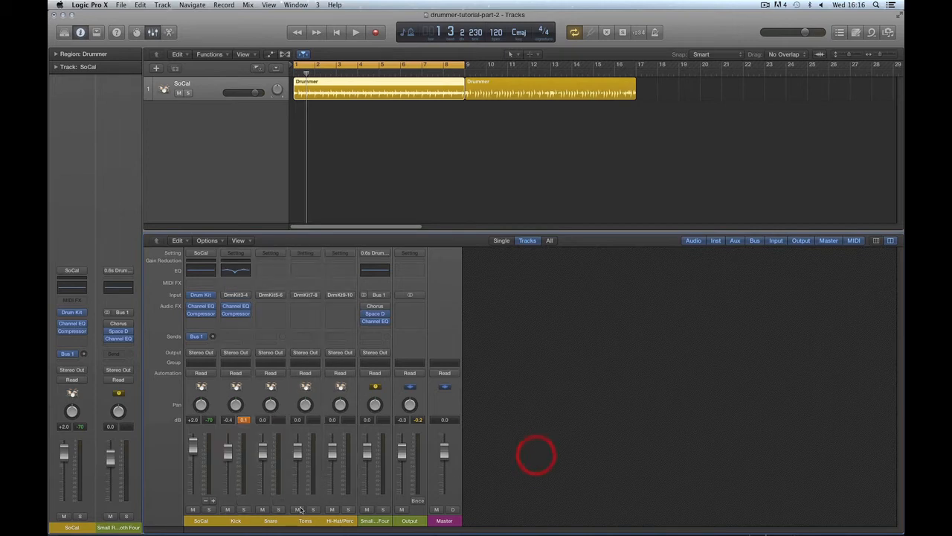
Browse the legacy Logic channel strip settings offered for the SoCal instrument channel without loading one
left_click(206, 522)
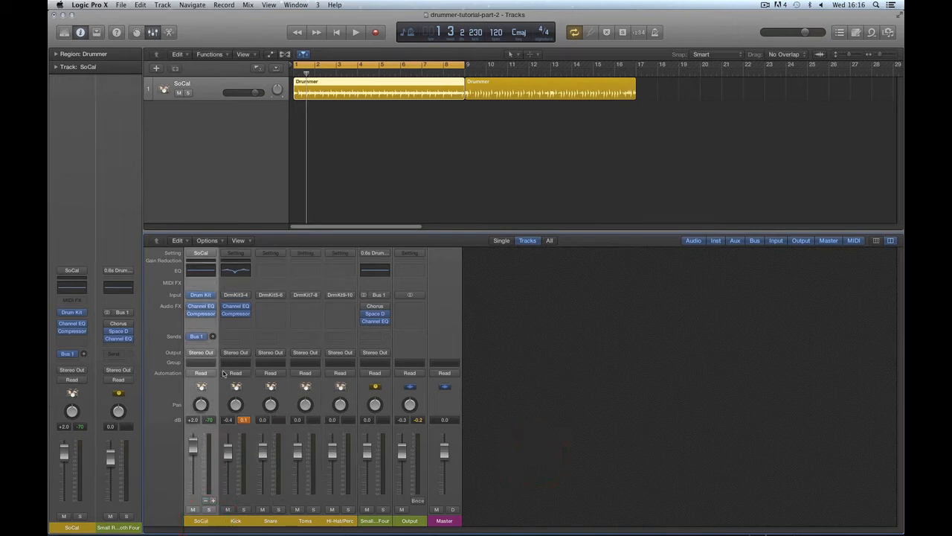
mouse_move(203, 298)
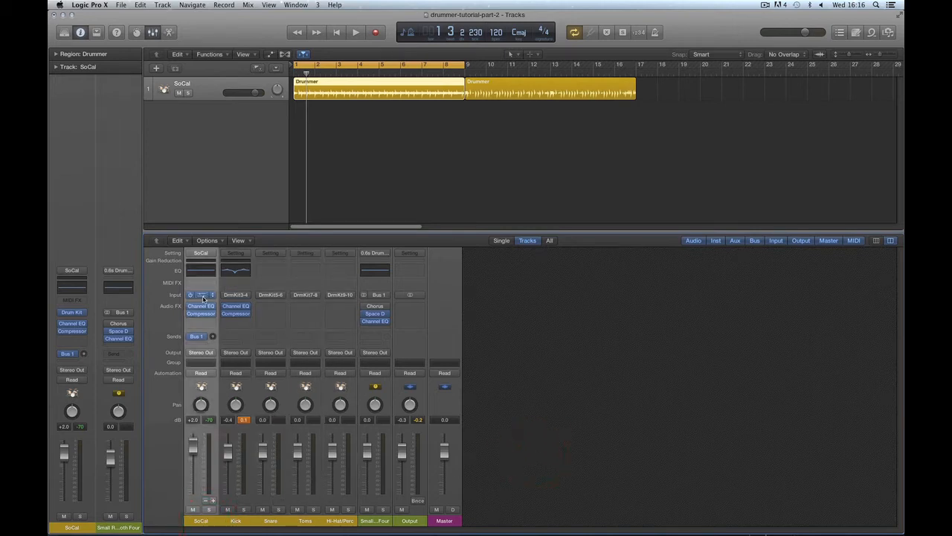
left_click(200, 254)
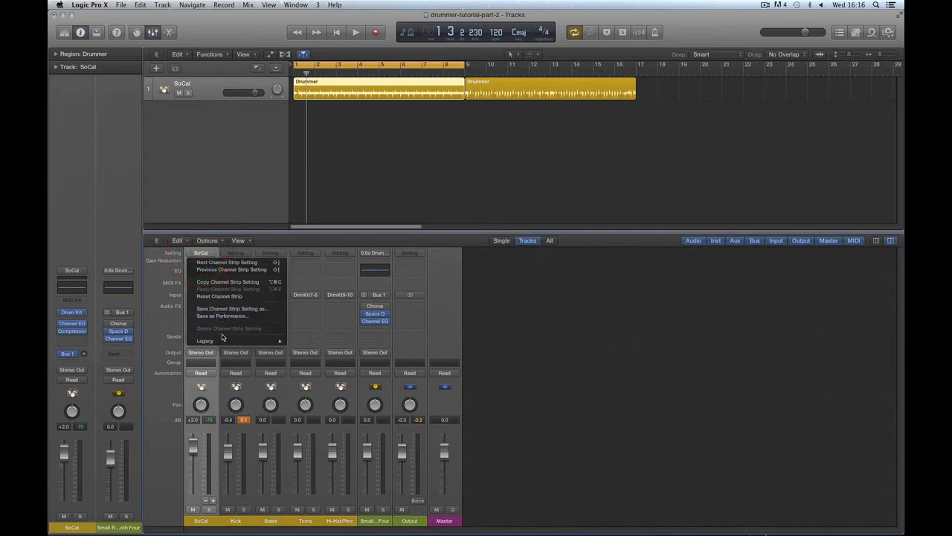
mouse_move(246, 340)
mouse_move(310, 341)
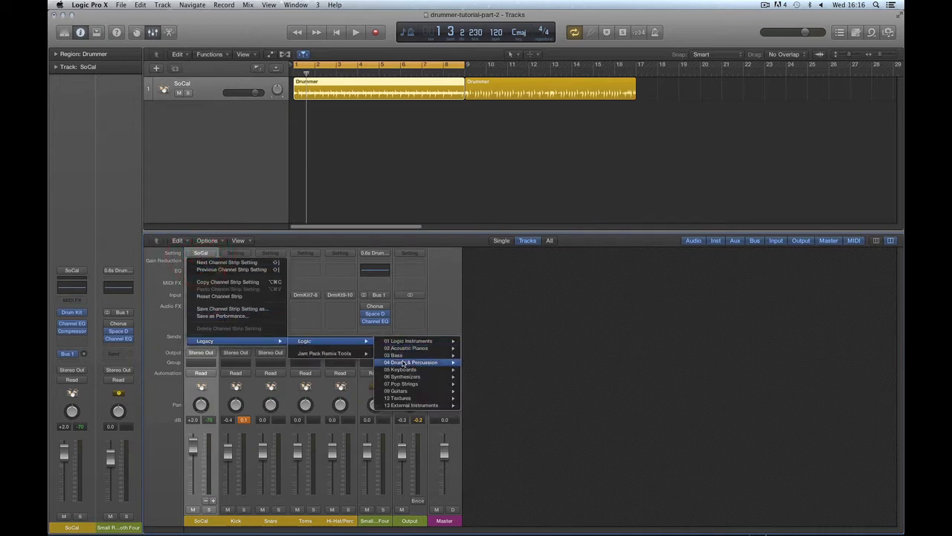
mouse_move(403, 385)
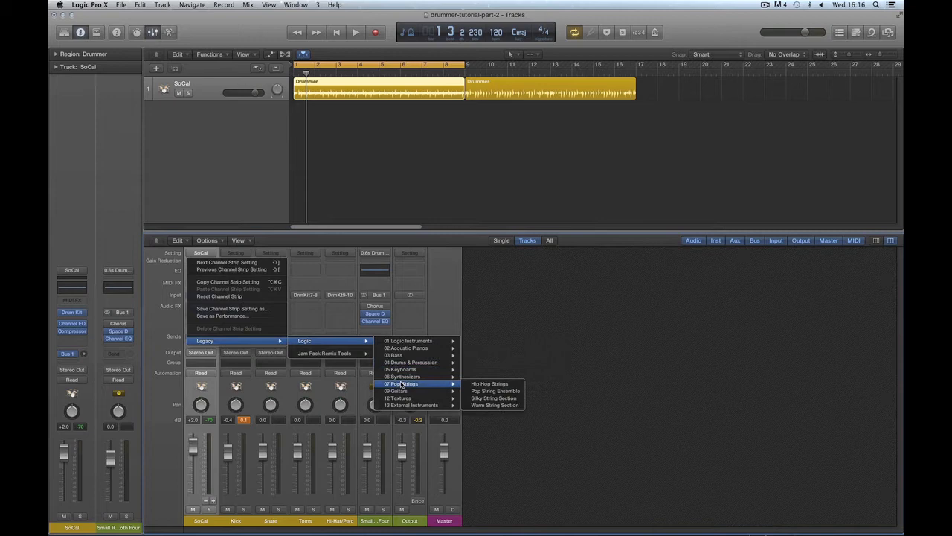
left_click(557, 341)
Examine the channel strip setting categories offered for the Snare aux channel, including the Multi-FX and Tape Delay groups
left_click(273, 521)
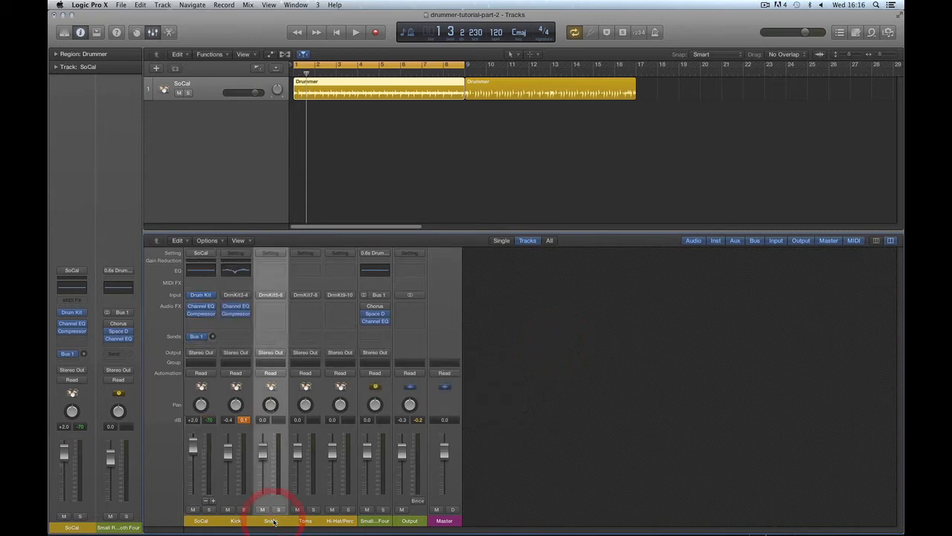
left_click(272, 256)
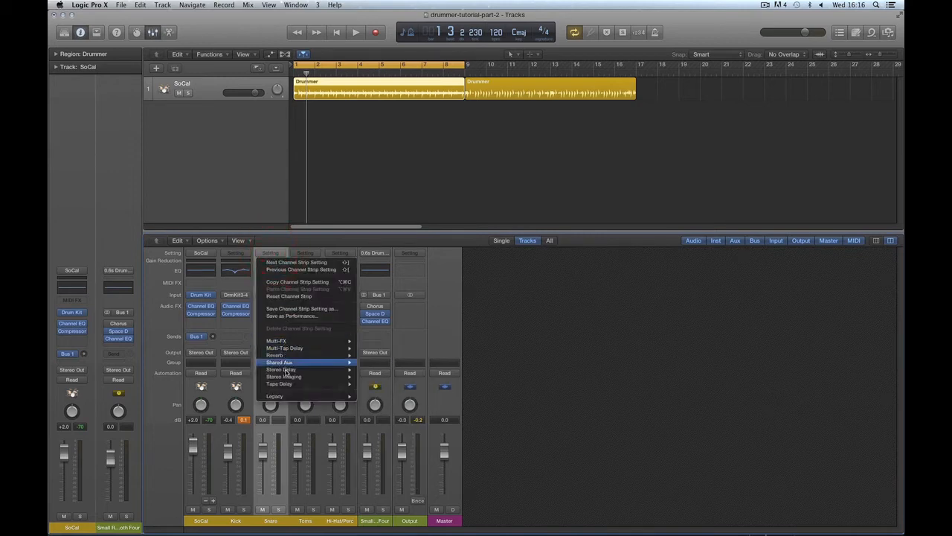
mouse_move(285, 385)
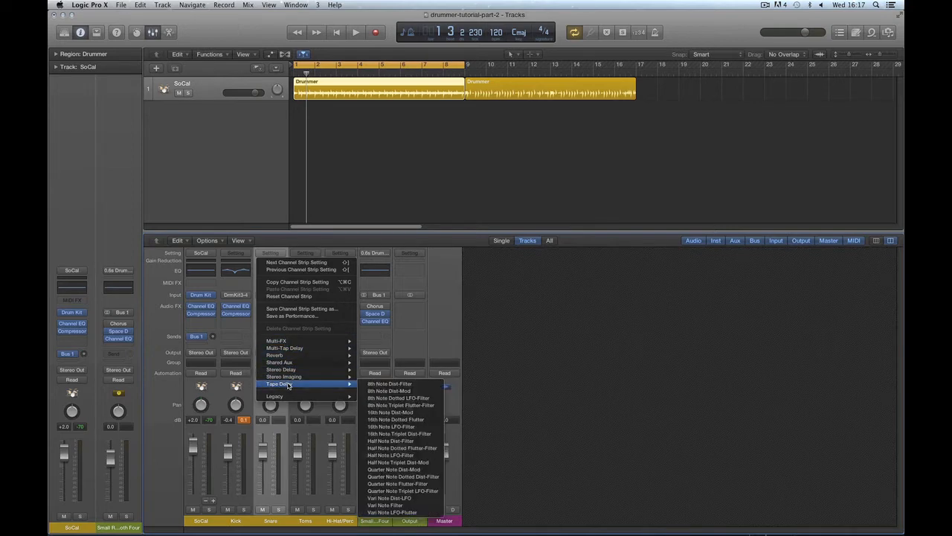
mouse_move(285, 343)
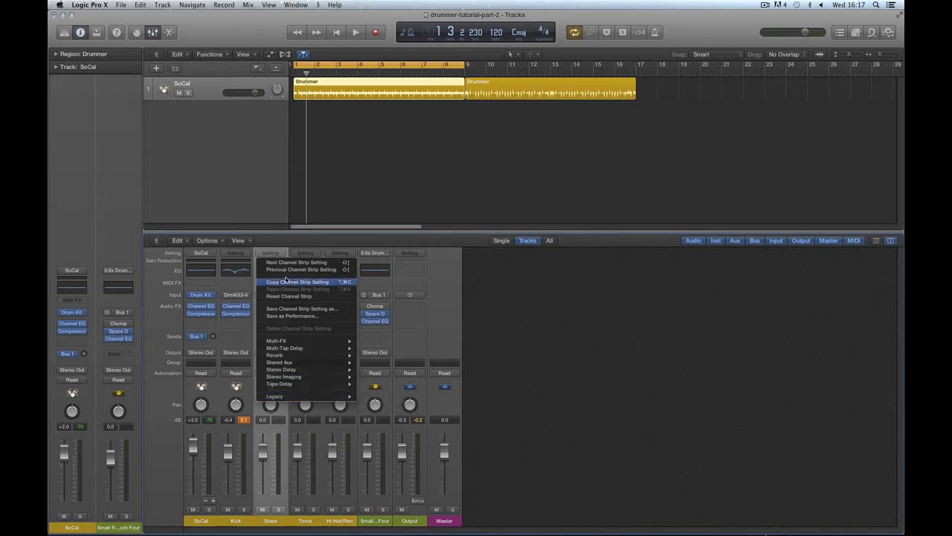
left_click(273, 510)
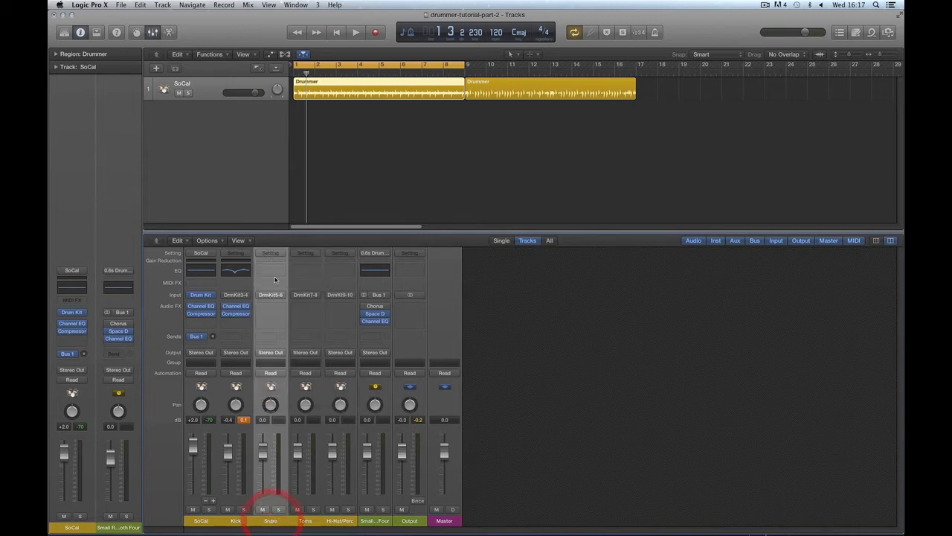
Load the legacy Acoustic Snare 03 channel strip setting from Acoustic Drums onto the Snare channel, solo the channel and start playback
left_click(264, 253)
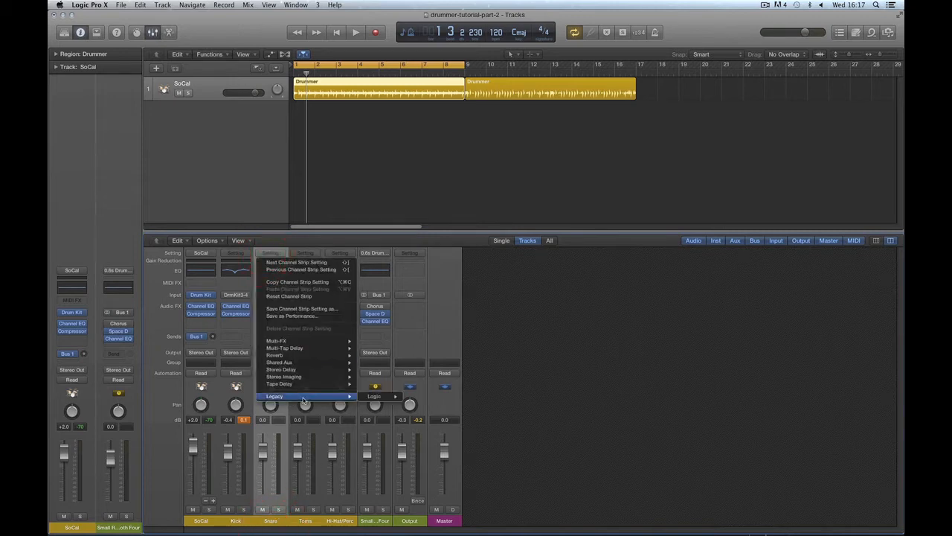
mouse_move(376, 397)
mouse_move(461, 439)
mouse_move(531, 440)
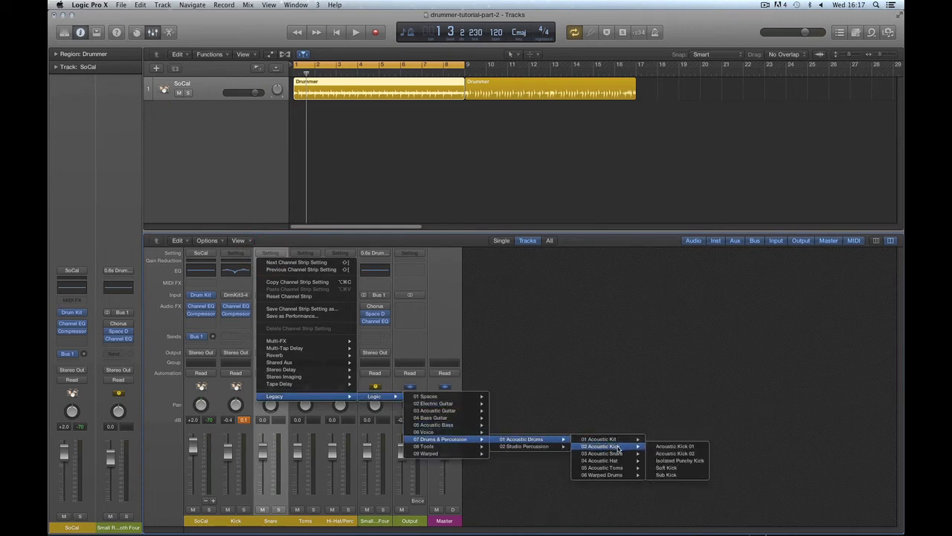
mouse_move(618, 453)
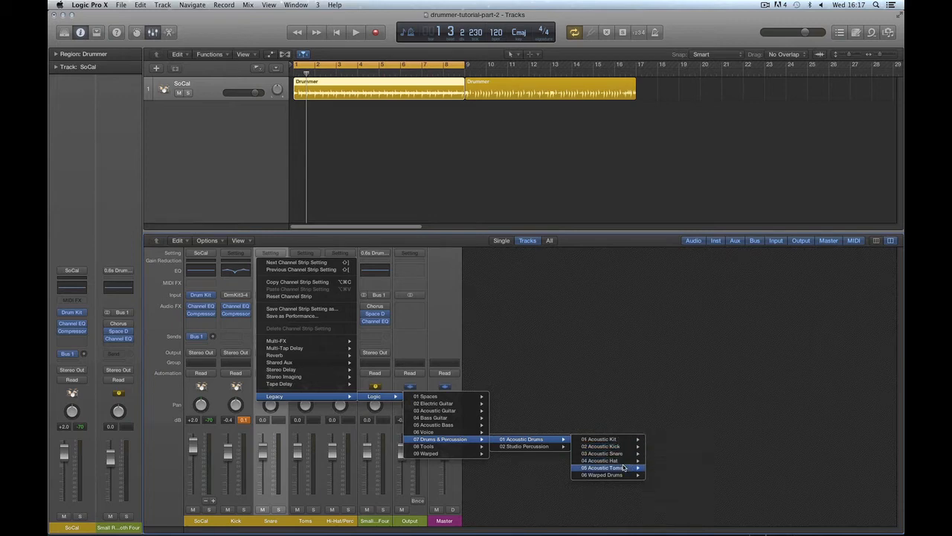
mouse_move(621, 476)
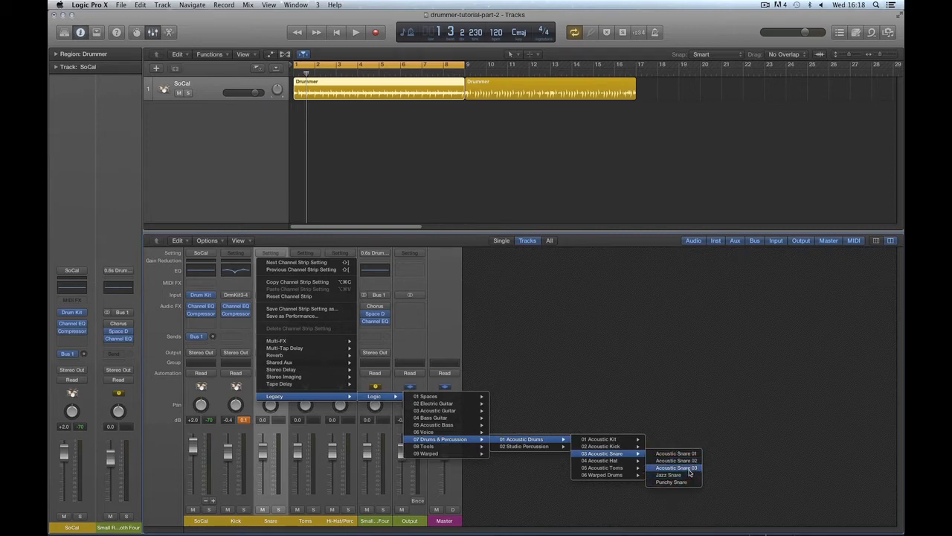
left_click(689, 469)
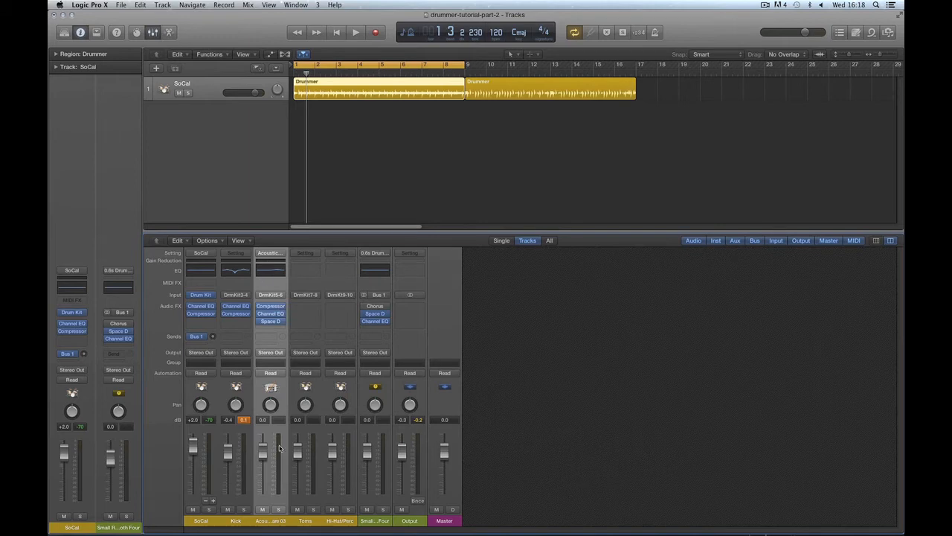
left_click(277, 511)
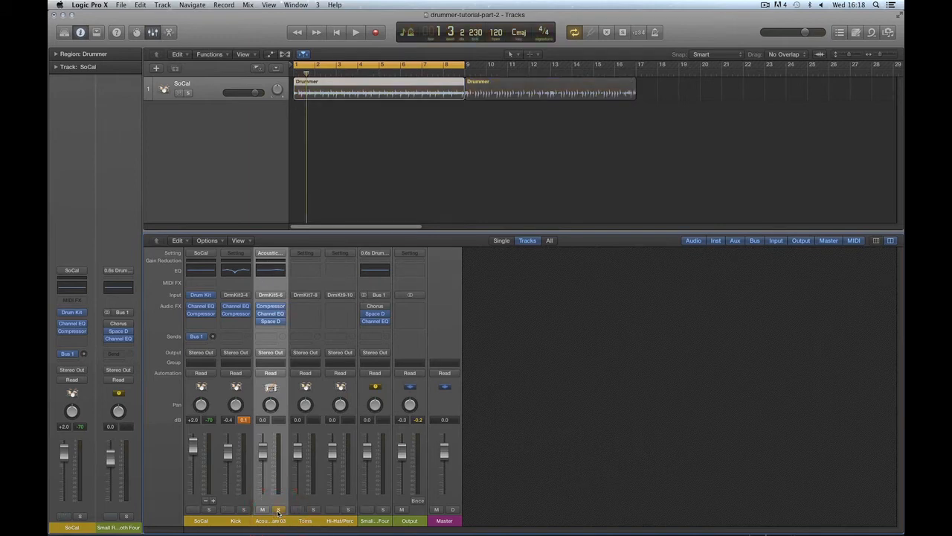
key("space")
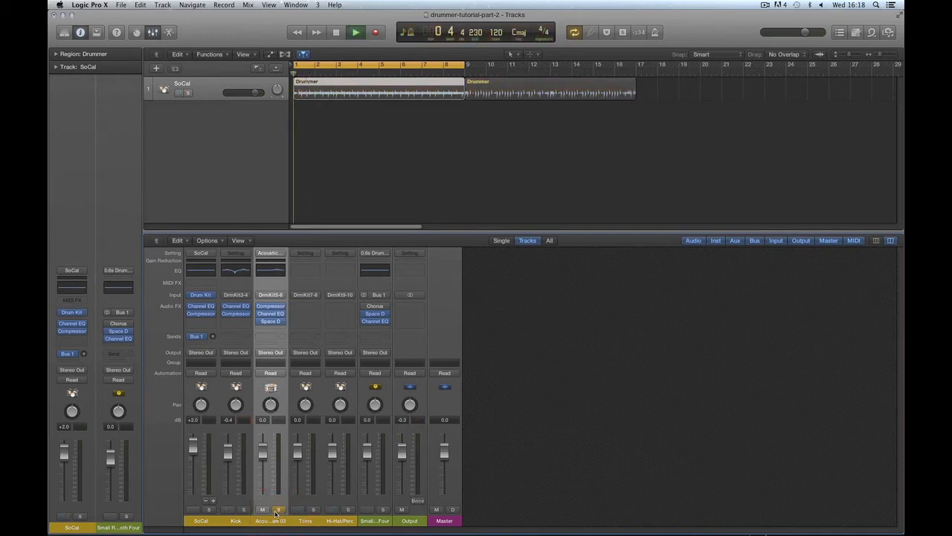
Raise the soloed Acoustic Snare 03 channel's volume to +2.1 dB and stop playback
left_click_drag(265, 460, 264, 447)
key("space")
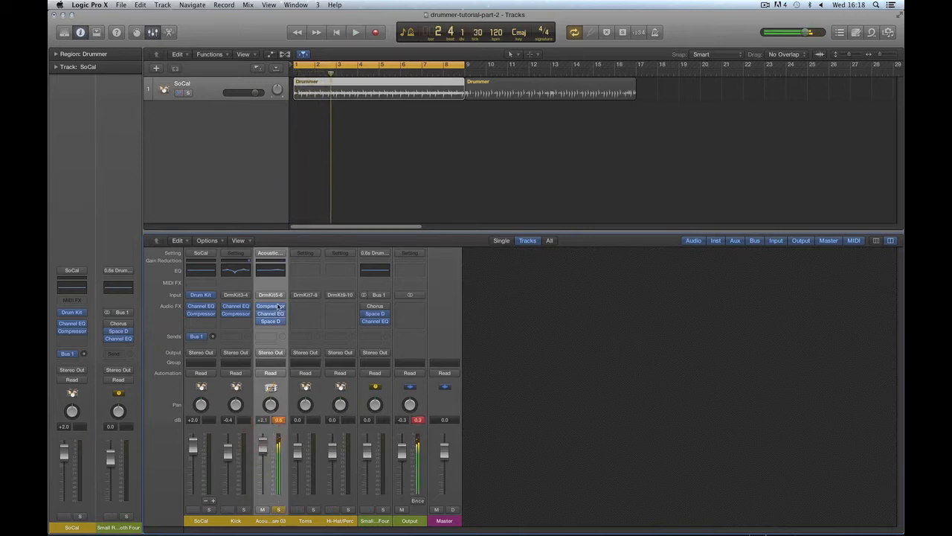
Raise the reverb output level in the snare channel's Space Designer, audition it, and bypass the plug-in
mouse_move(274, 316)
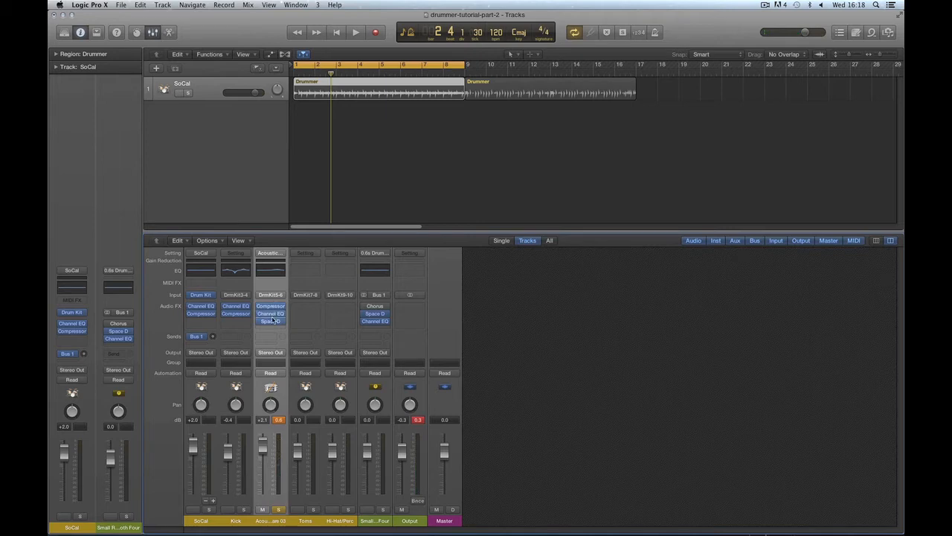
left_click(271, 321)
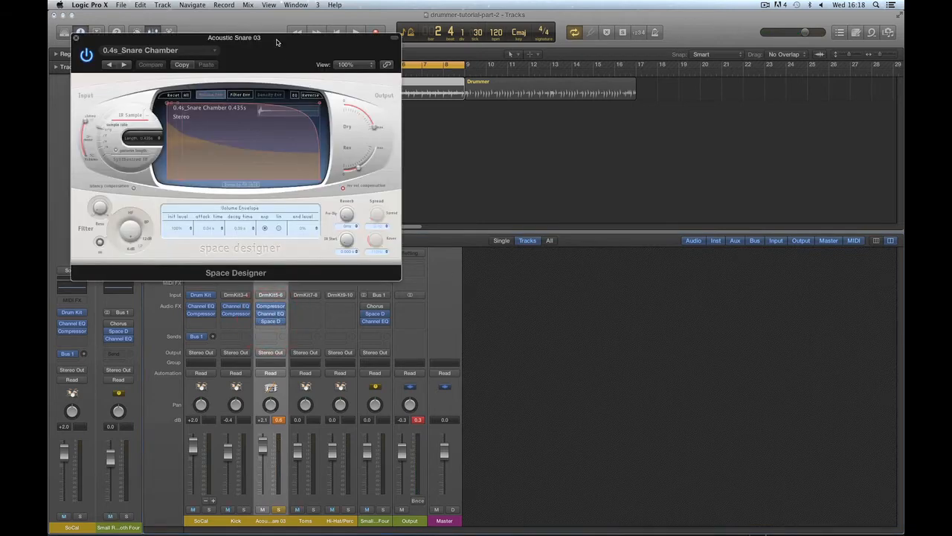
left_click_drag(361, 175, 665, 225)
key("space")
key("space")
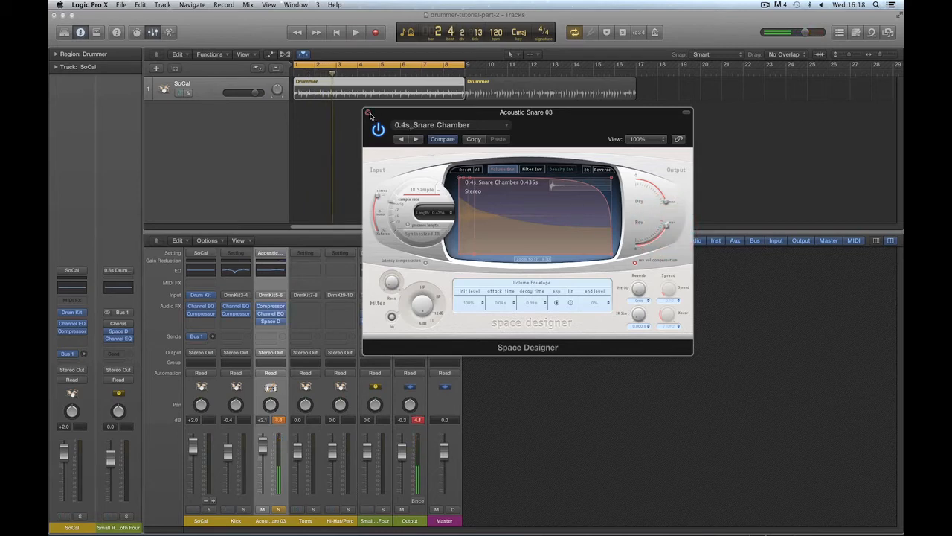
left_click(367, 113)
left_click(262, 322)
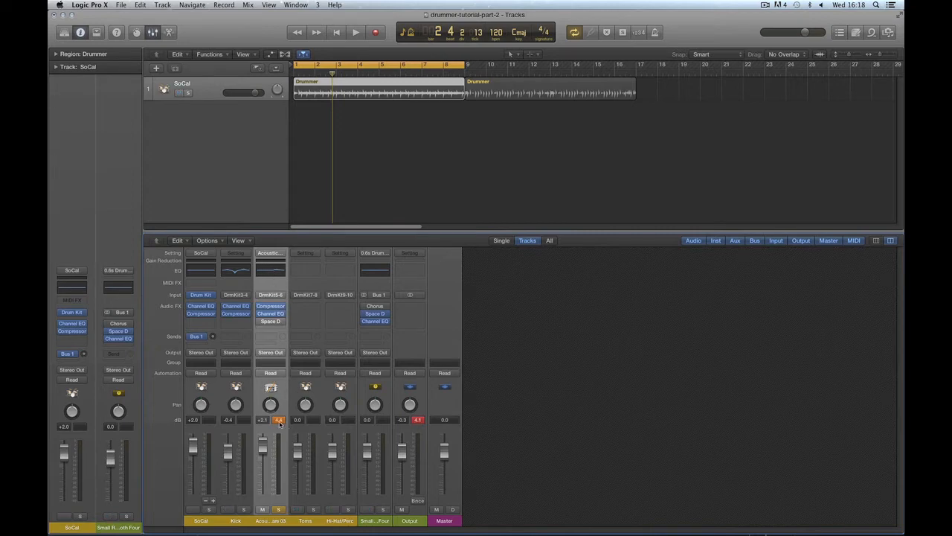
left_click(269, 254)
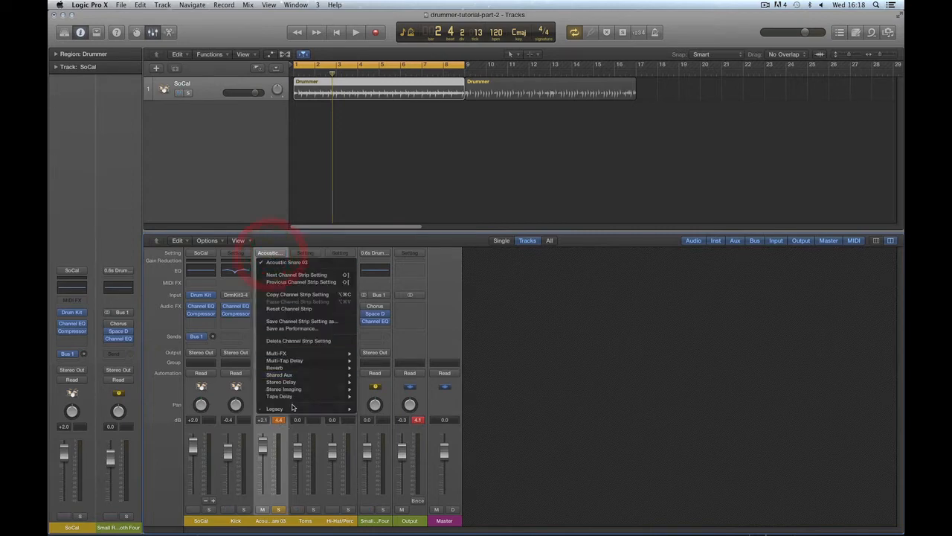
mouse_move(292, 411)
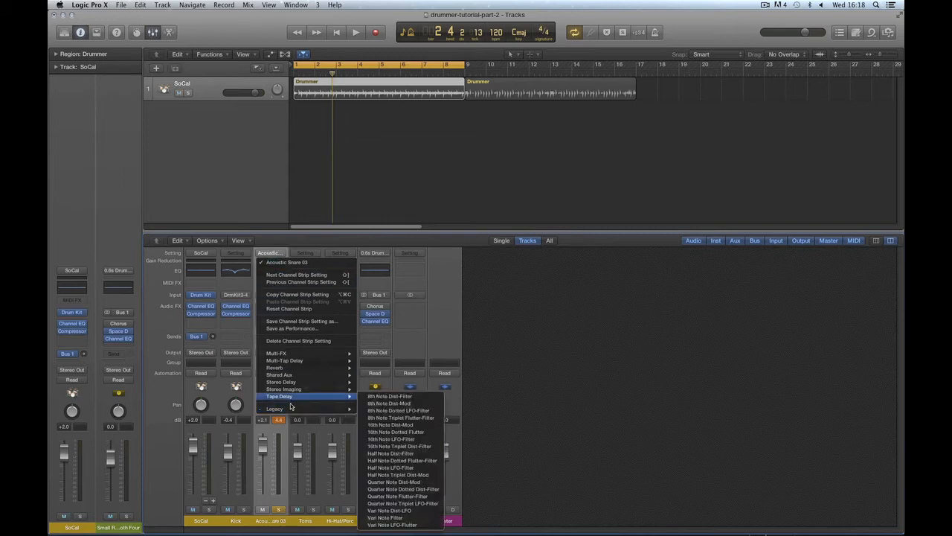
left_click(558, 397)
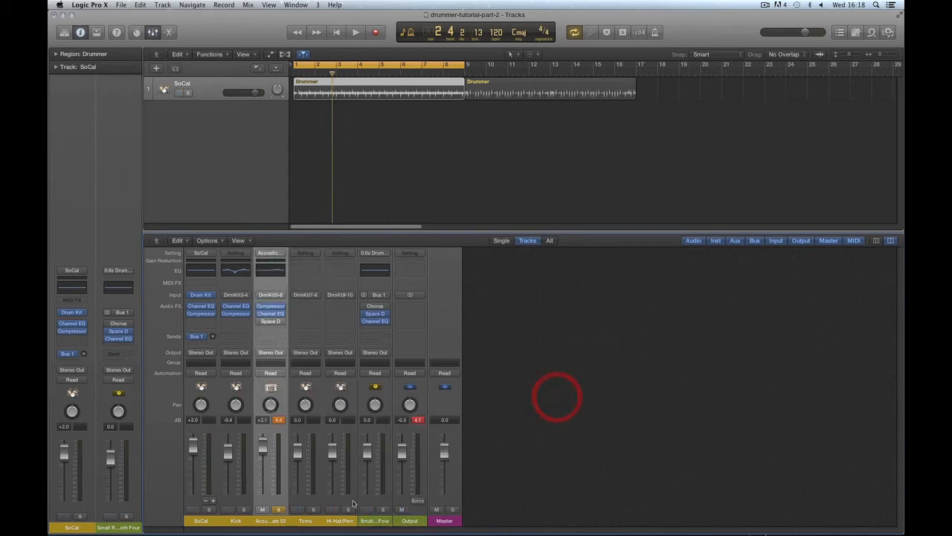
Unsolo the Acoustic Snare 03 channel and rename it as snare
left_click(279, 511)
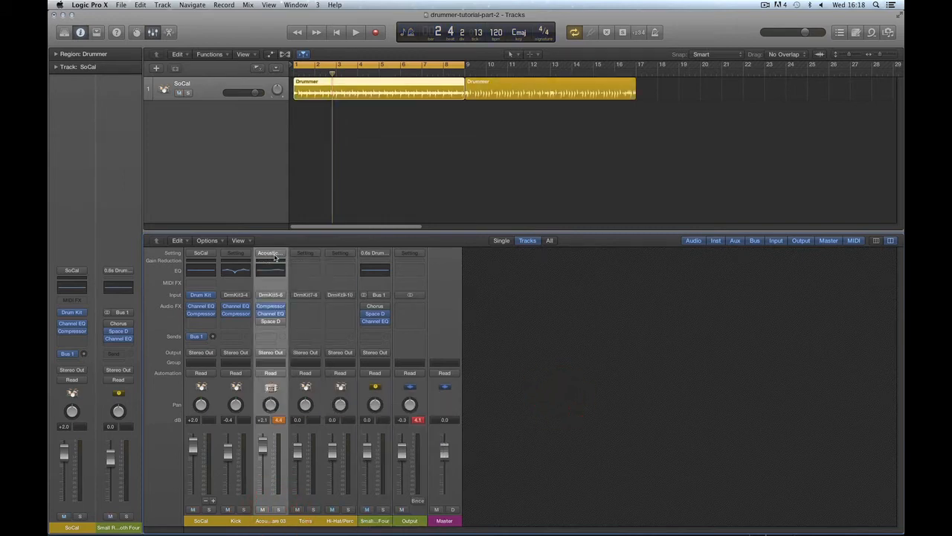
left_click(272, 253)
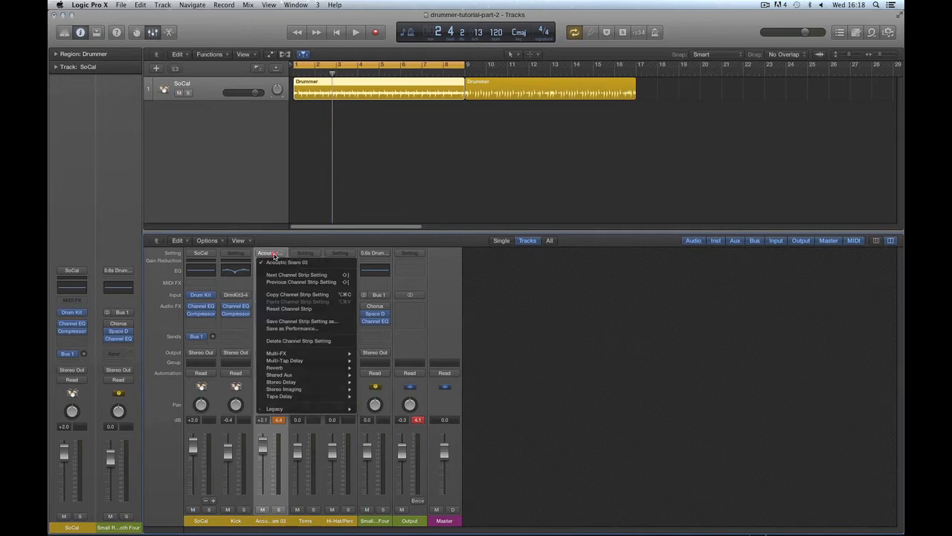
left_click(527, 302)
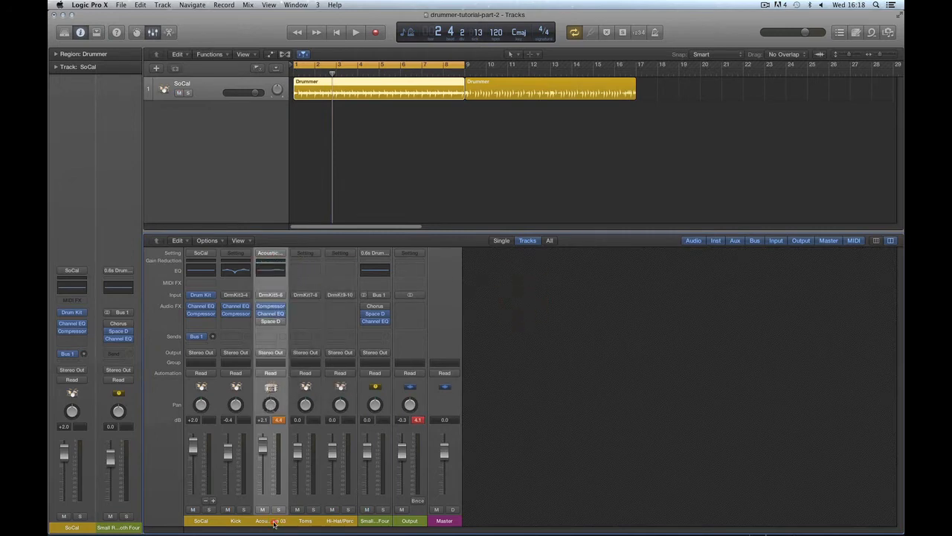
double_click(272, 521)
type("snare")
key("Return")
Load the legacy Acoustic Toms 01 channel strip setting from Logic's Acoustic Drums group onto the Toms channel
left_click(311, 520)
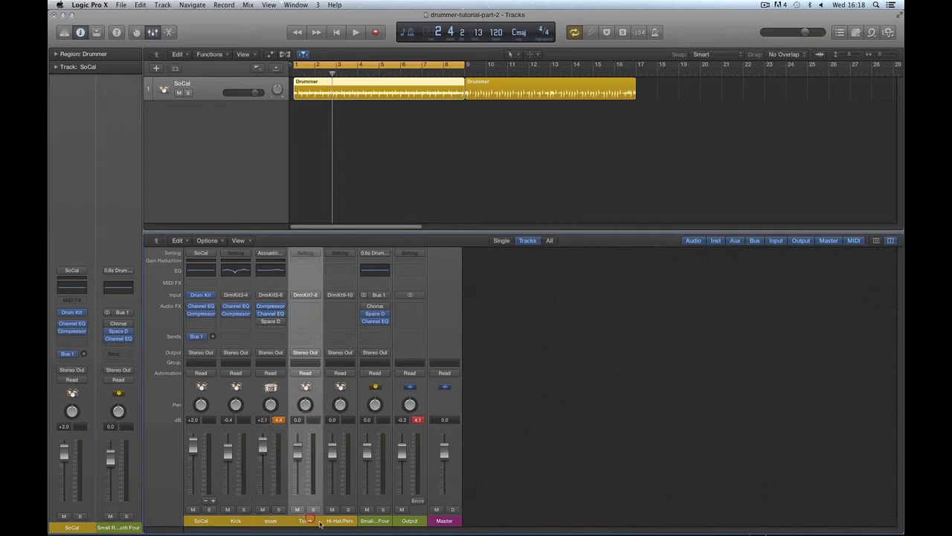
left_click(306, 254)
mouse_move(339, 397)
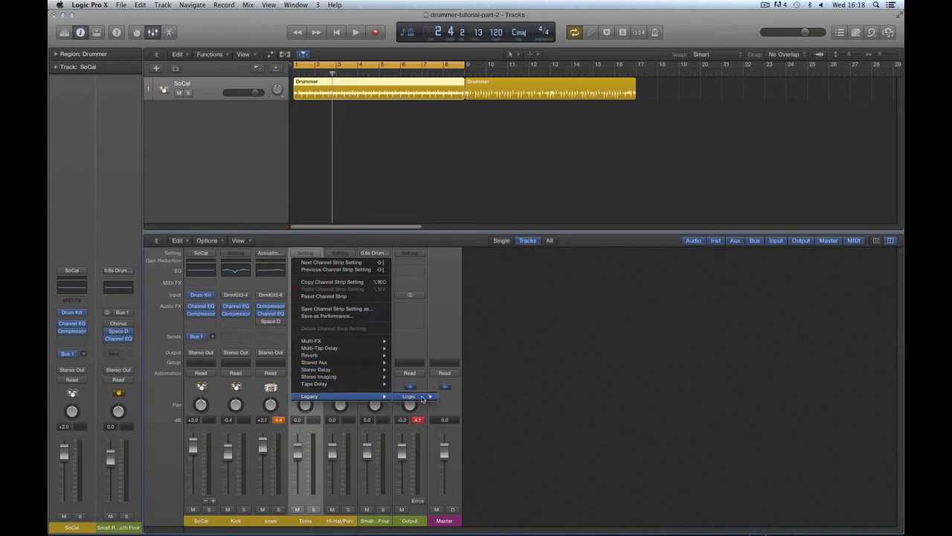
mouse_move(422, 399)
mouse_move(500, 439)
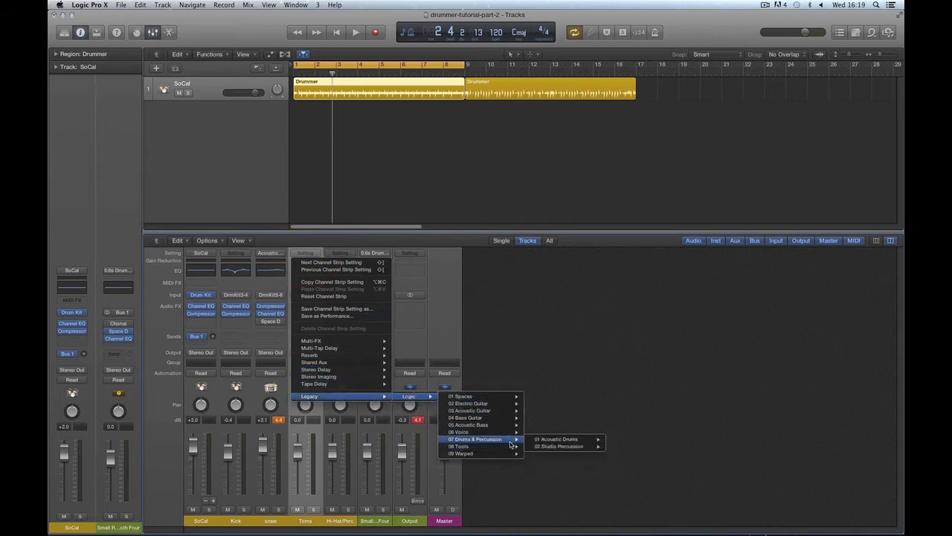
mouse_move(596, 441)
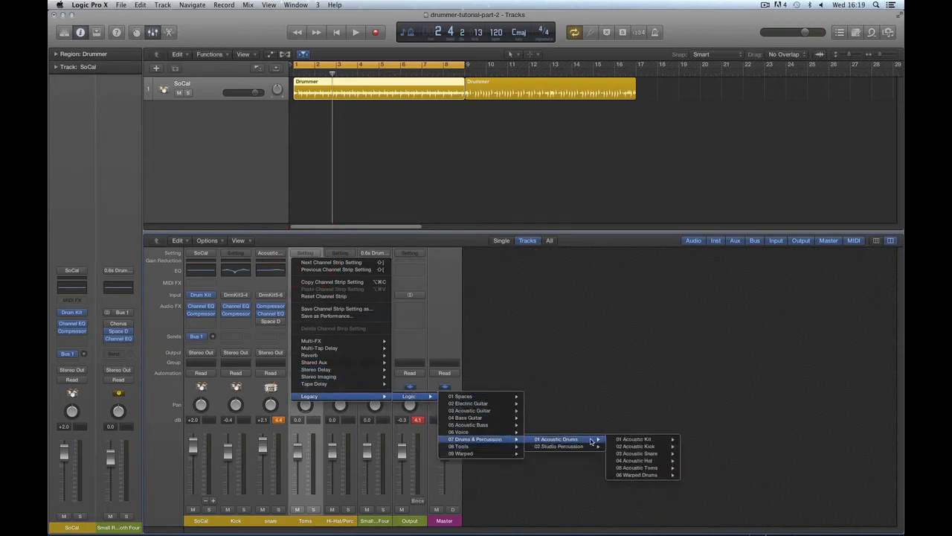
mouse_move(662, 468)
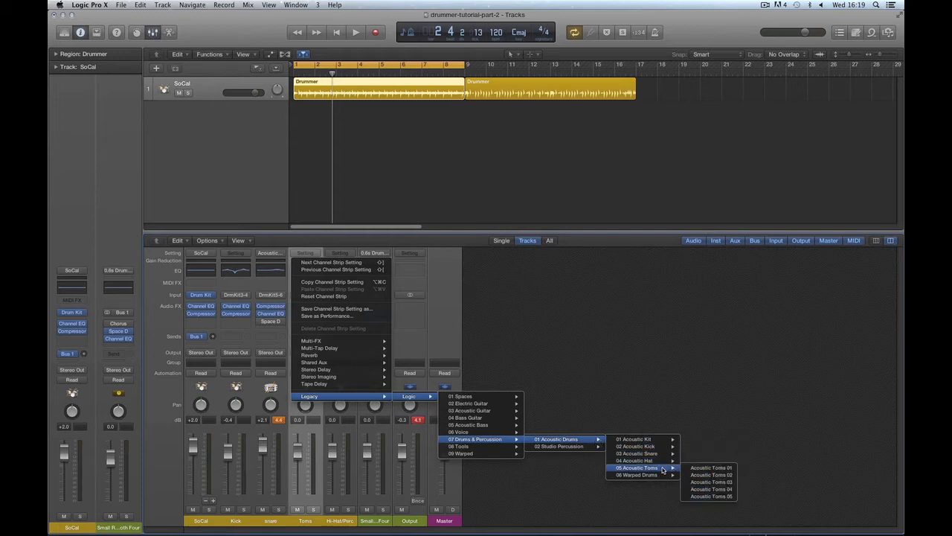
left_click(725, 468)
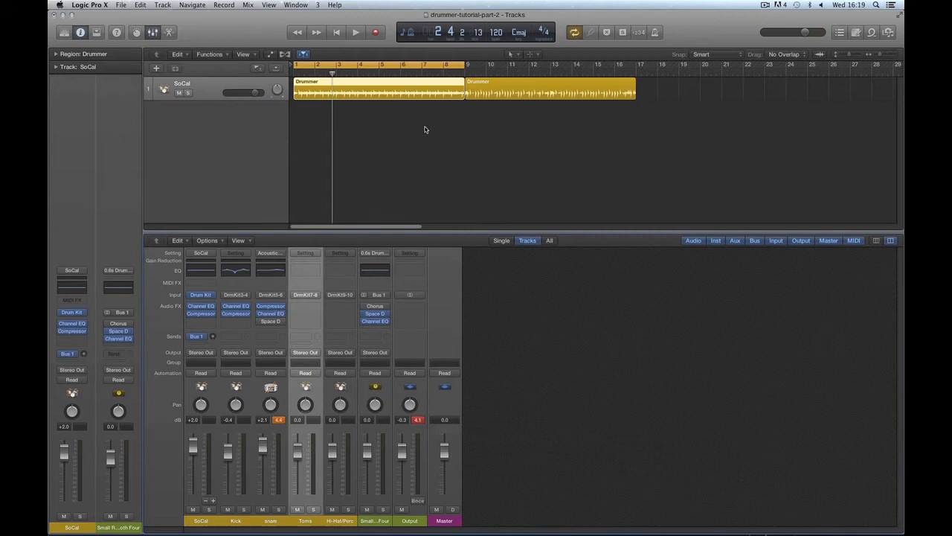
Enable the toms in the first Drummer region's pattern and return to the mixer
left_click(402, 85)
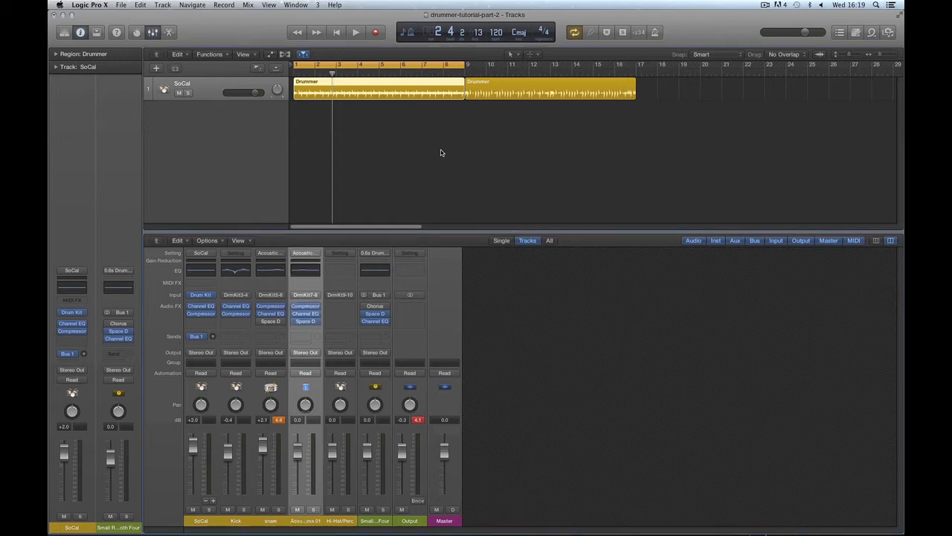
key("e")
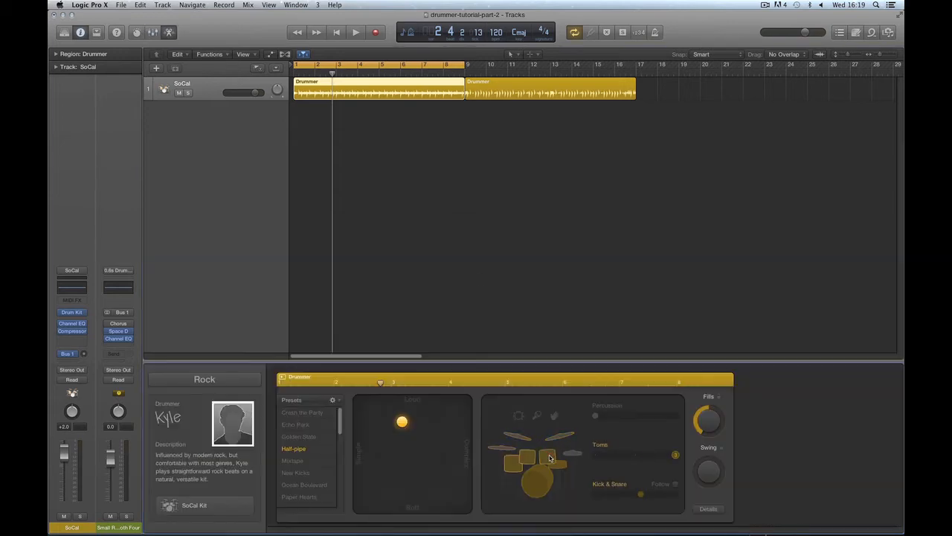
left_click(153, 32)
Solo the Acoustic Toms 01 channel and play a short passage to audition it
left_click(314, 510)
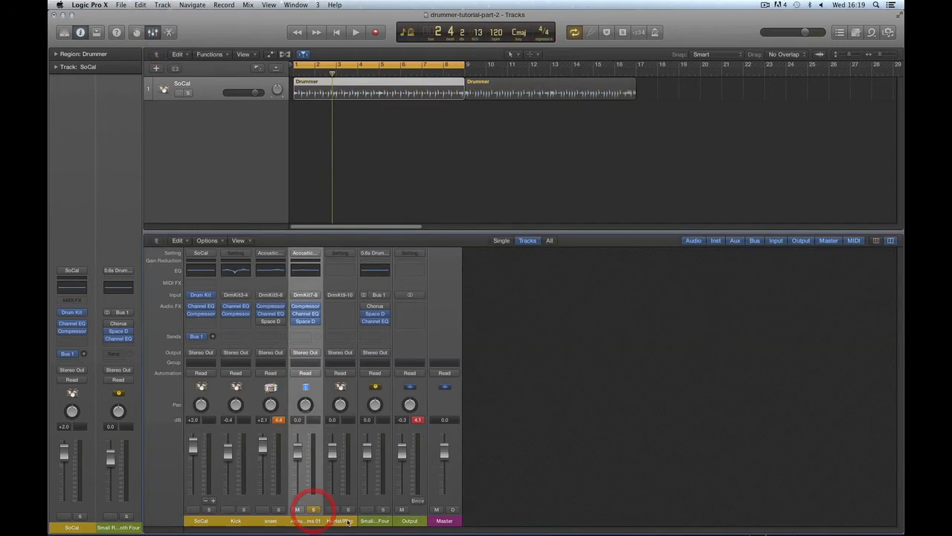
key("space")
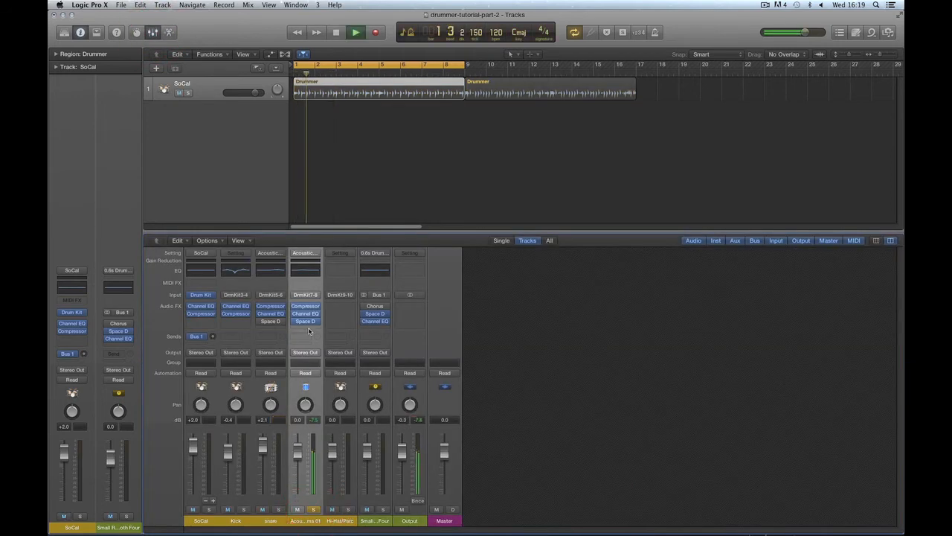
key("space")
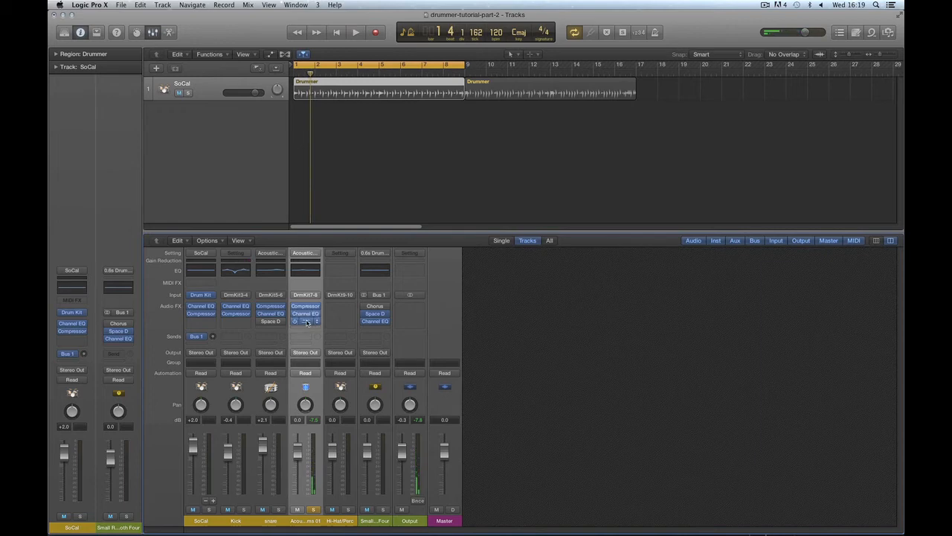
Set the reverb output to -12.5 dB in the toms channel's Space Designer, audition it, and bypass the plug-in
left_click(308, 322)
left_click_drag(289, 49, 703, 142)
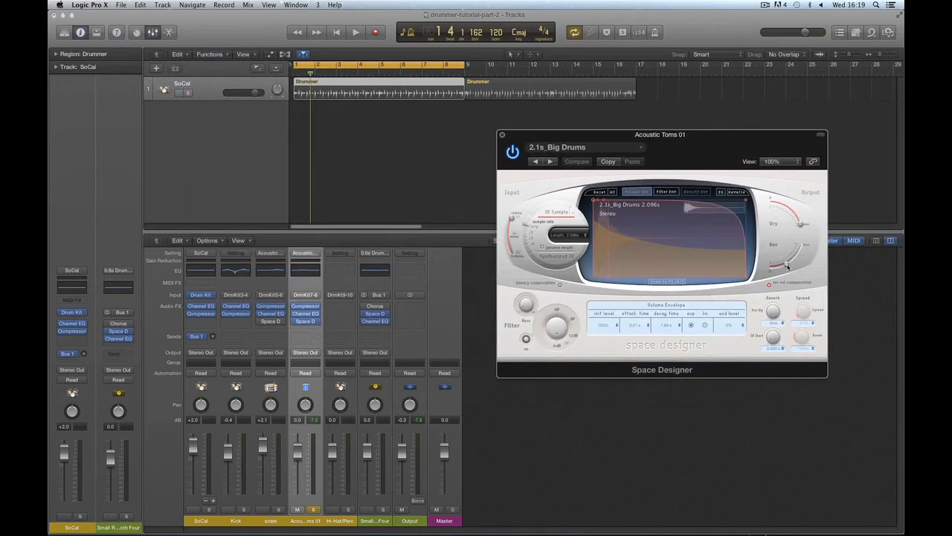
key("space")
left_click_drag(787, 266, 789, 264)
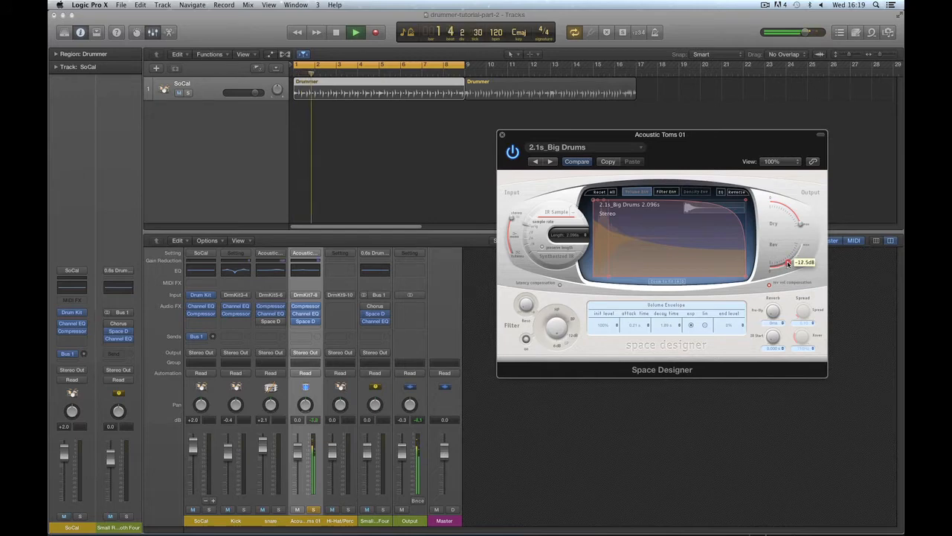
key("space")
left_click(502, 135)
mouse_move(295, 322)
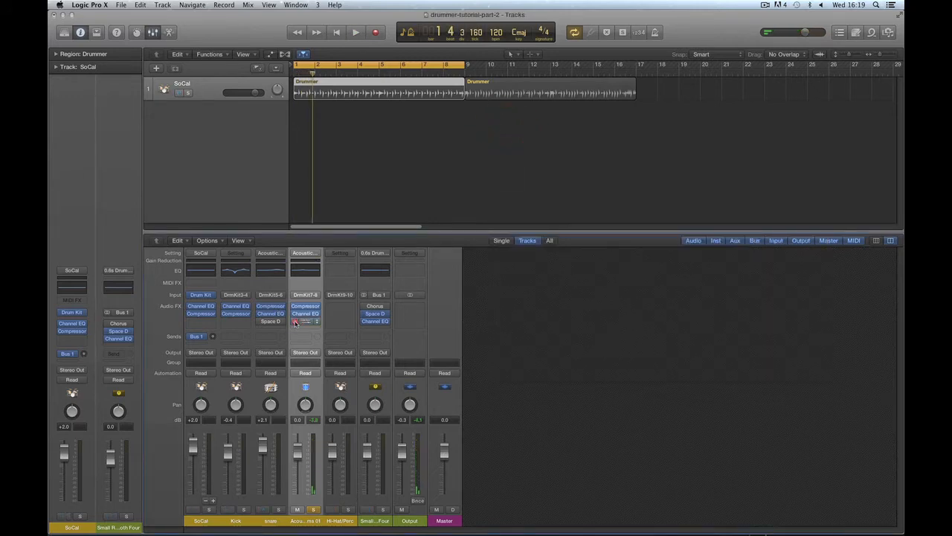
Unsolo the Acoustic Toms 01 channel and rename it as toms
left_click(313, 510)
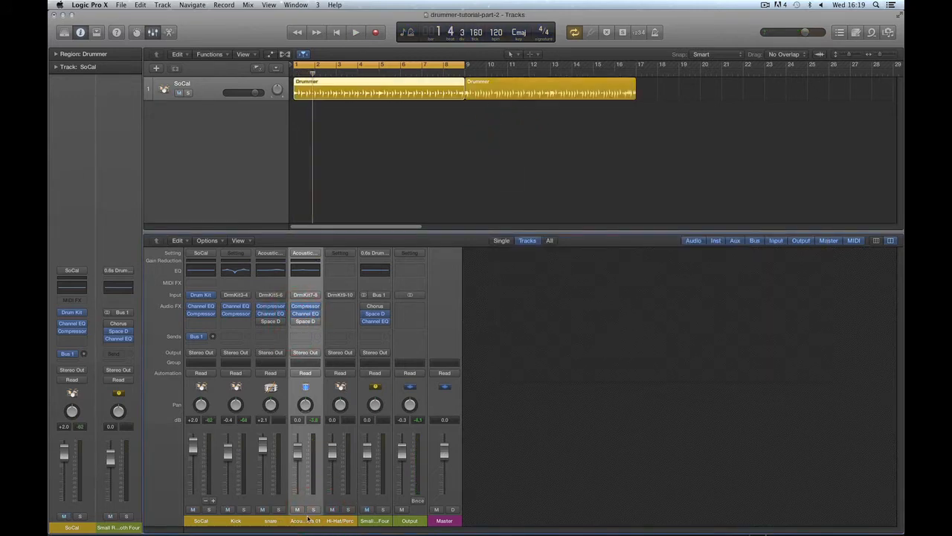
left_click(316, 253)
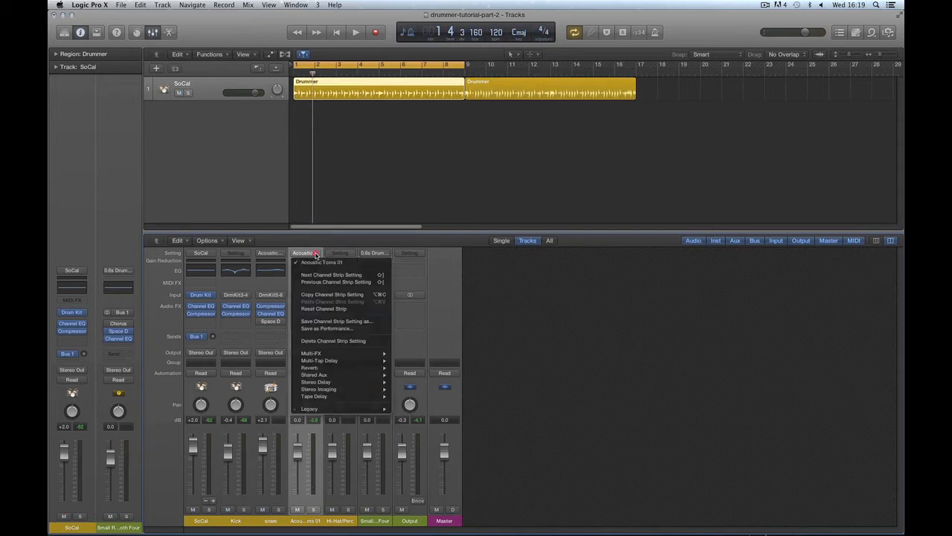
left_click(504, 338)
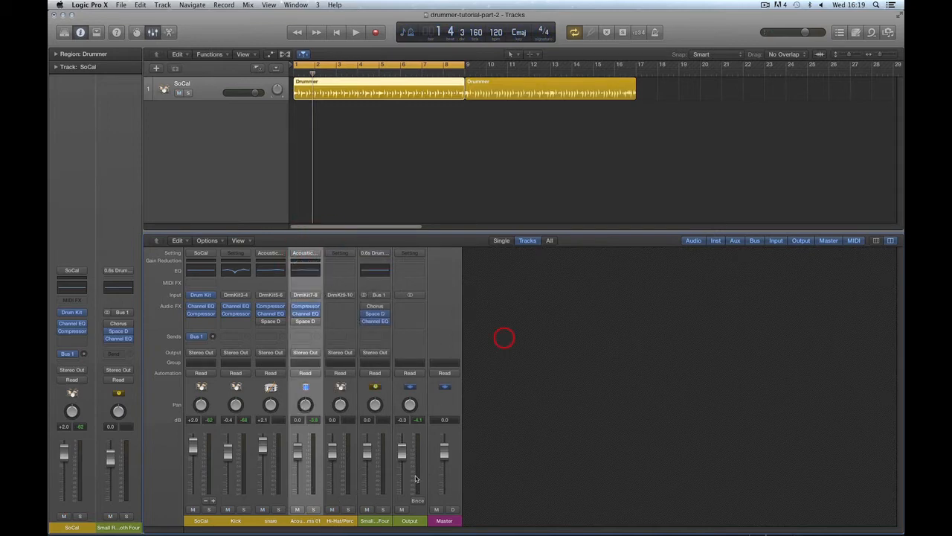
double_click(312, 521)
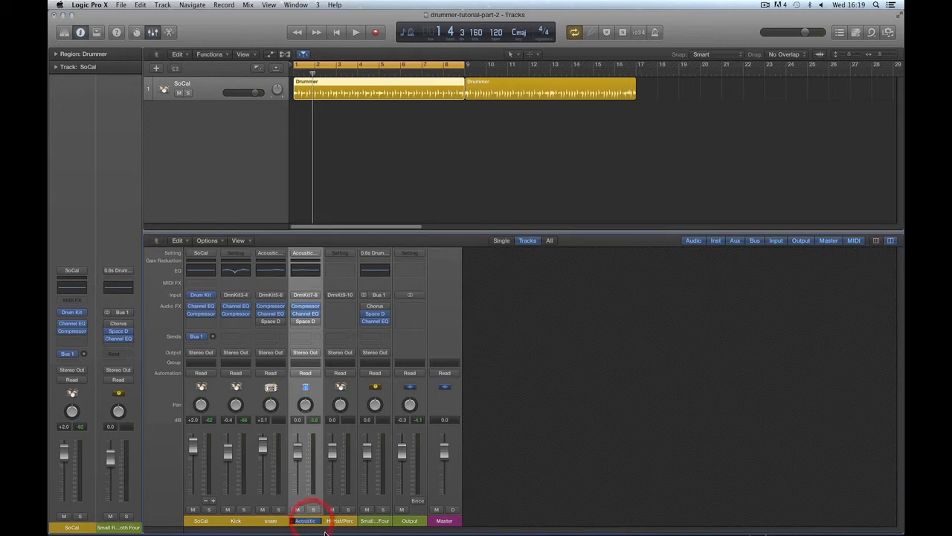
type("to")
key("Return")
Select the SoCal, Kick, snare, toms and Hi-Hat/Perc channels one after another to review the kit's separate outputs
left_click(334, 521)
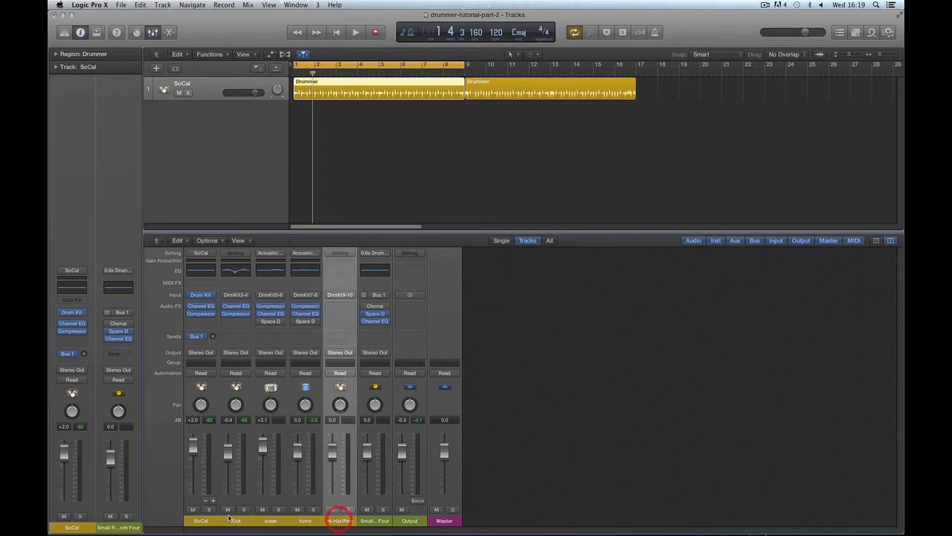
left_click(202, 521)
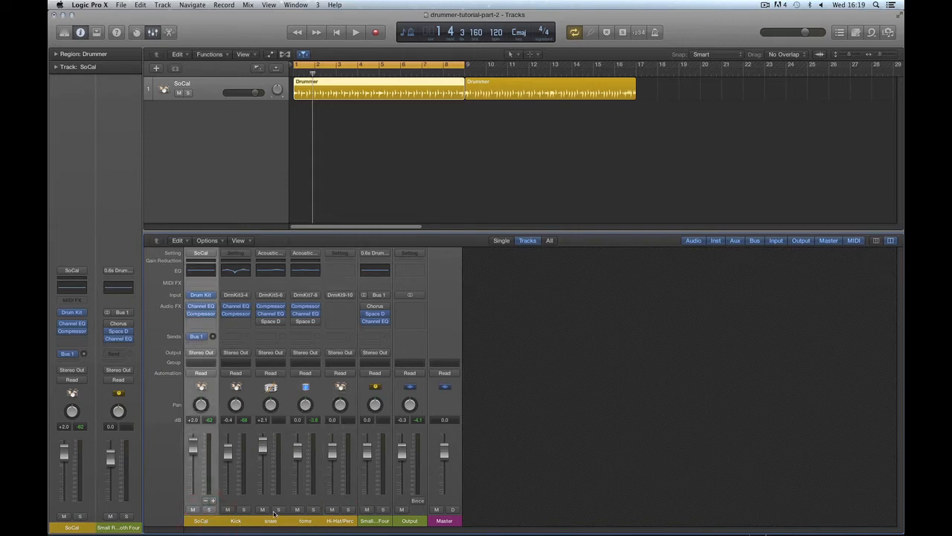
left_click(248, 523)
left_click(269, 522)
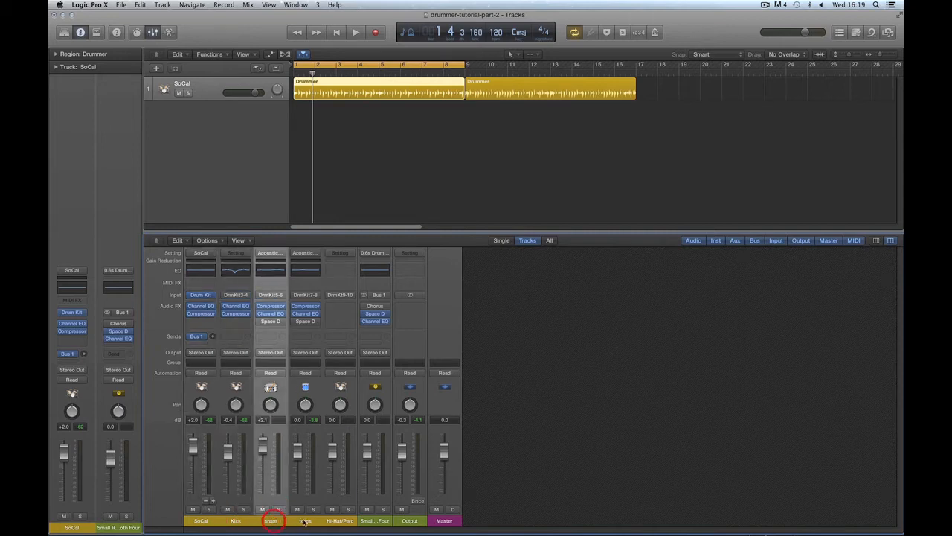
left_click(305, 522)
left_click(341, 523)
left_click(198, 520)
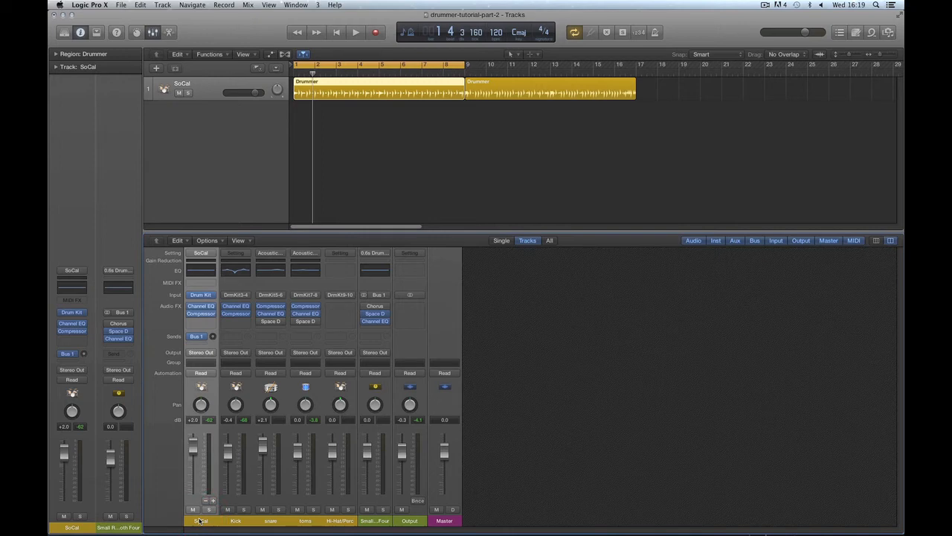
Load the legacy Logic Acoustic Kit setting Bright Kit onto the Hi-Hat/Perc channel
left_click(339, 523)
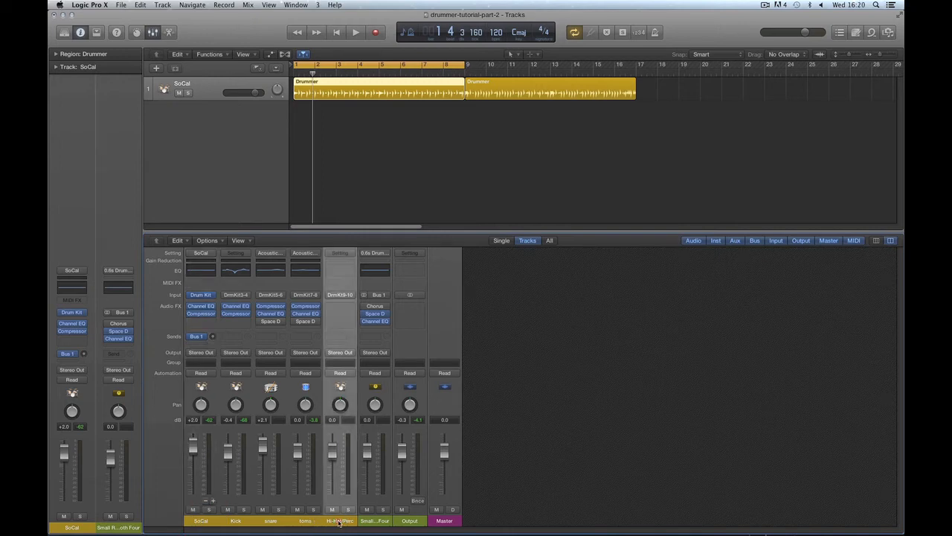
left_click(340, 254)
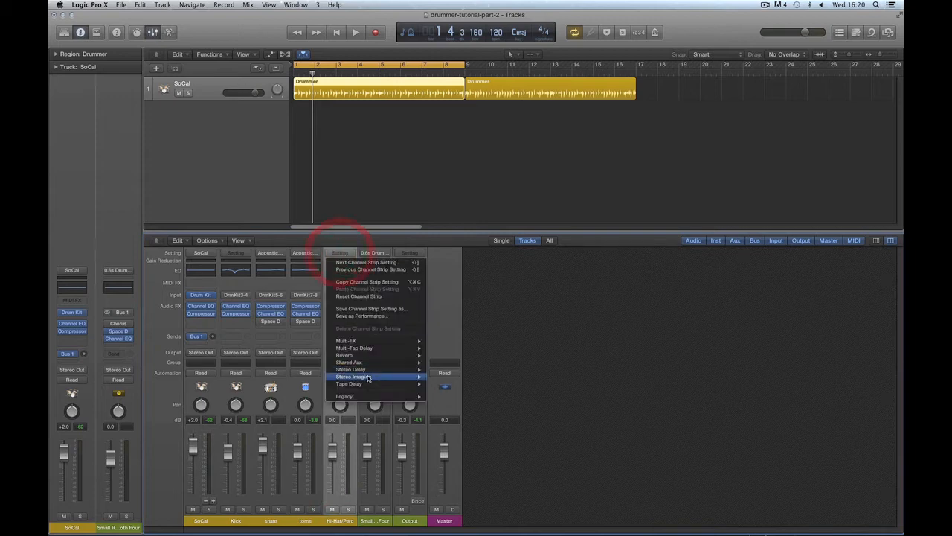
mouse_move(369, 396)
mouse_move(438, 396)
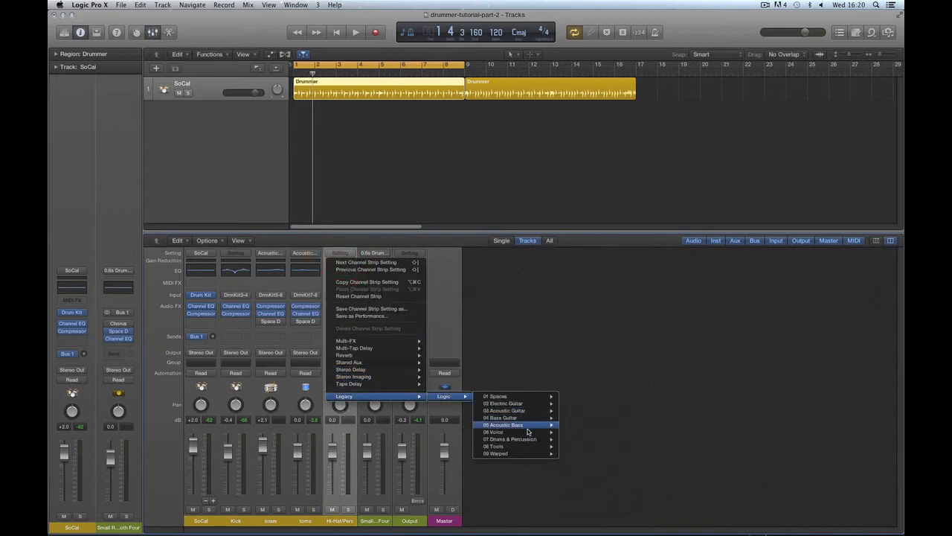
mouse_move(531, 439)
mouse_move(595, 440)
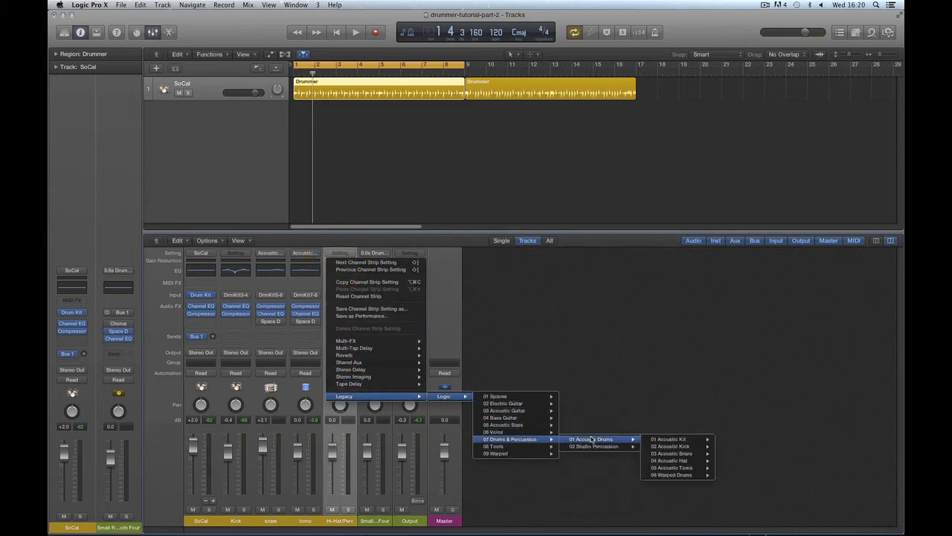
mouse_move(674, 446)
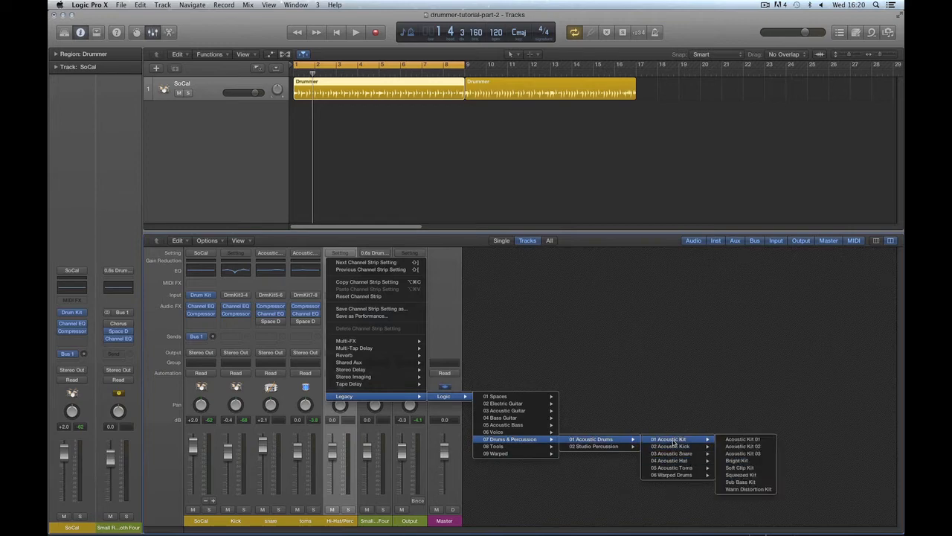
left_click(742, 461)
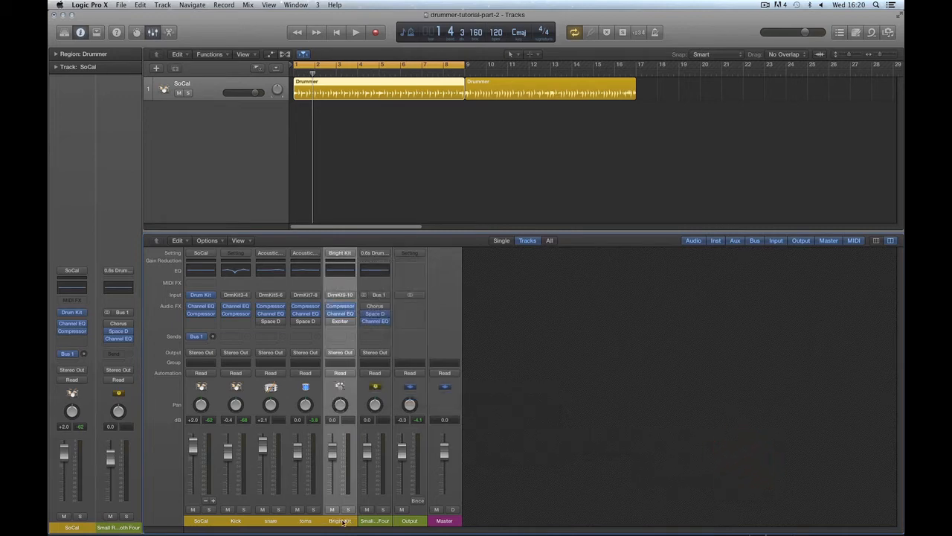
Copy the Bright Kit channel strip setting from the DrmKit9-10 channel and paste it onto the SoCal channel
left_click(344, 255)
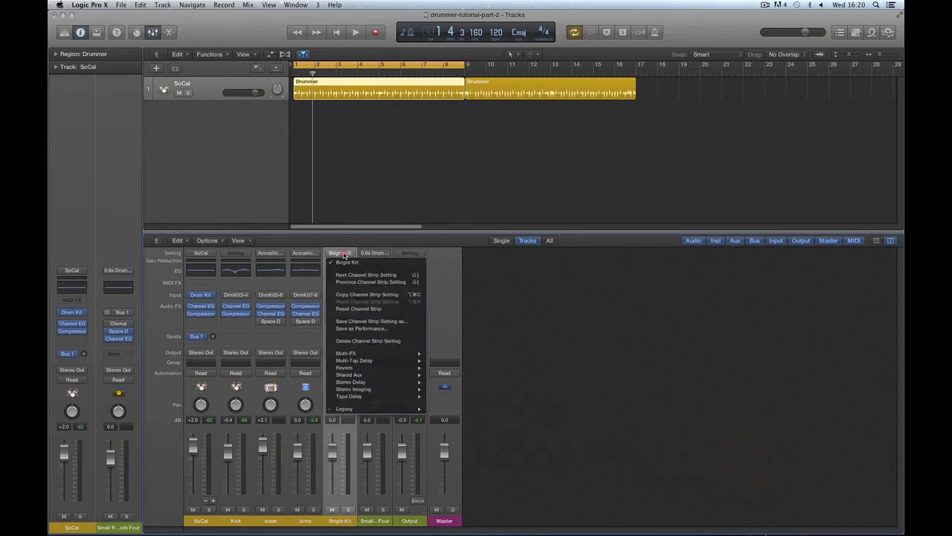
left_click(360, 295)
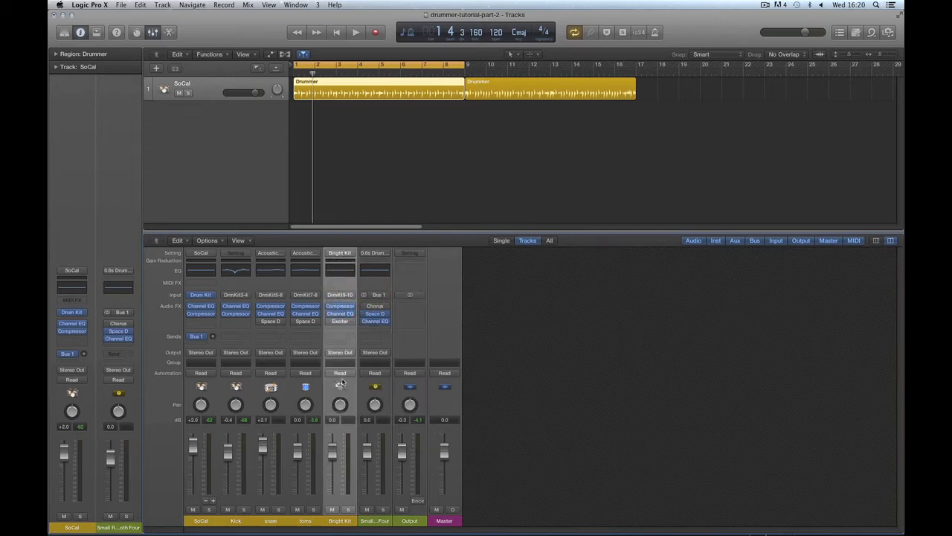
left_click(199, 522)
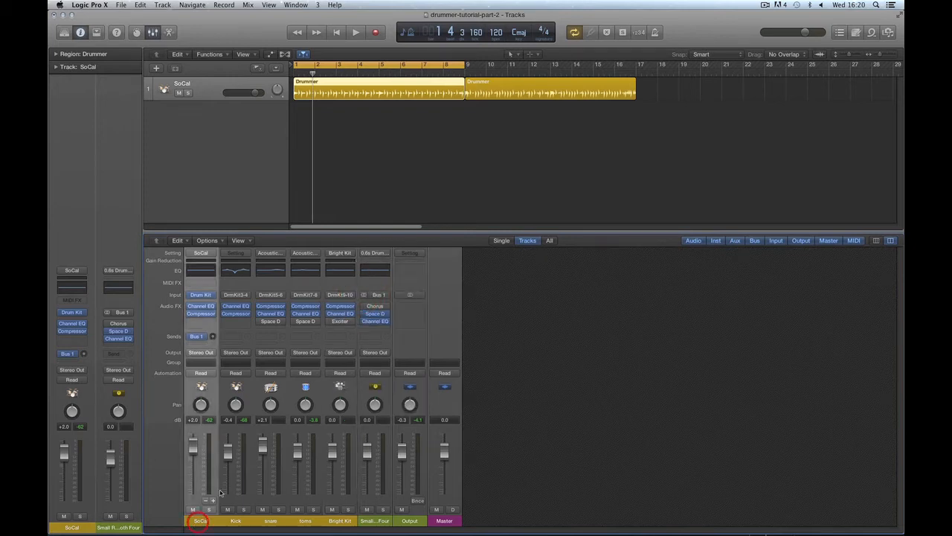
left_click(202, 254)
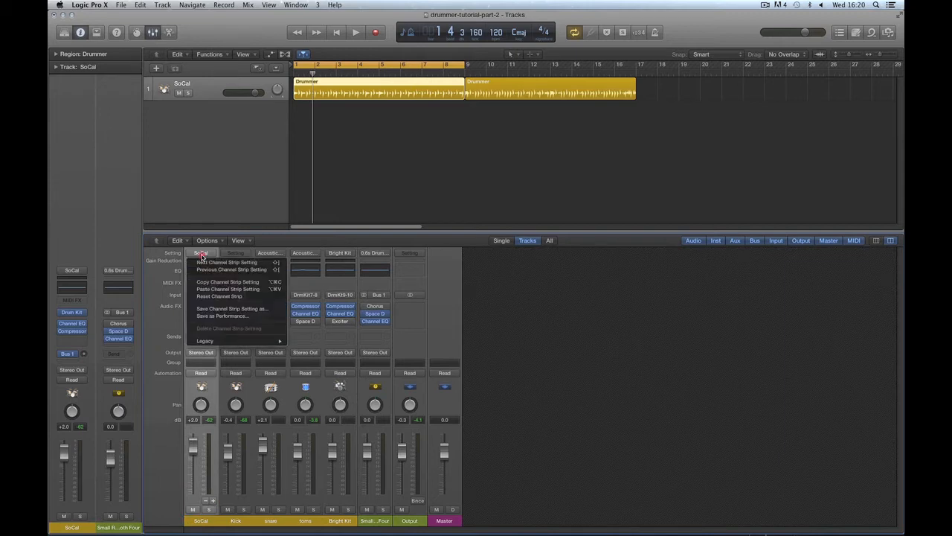
left_click(214, 290)
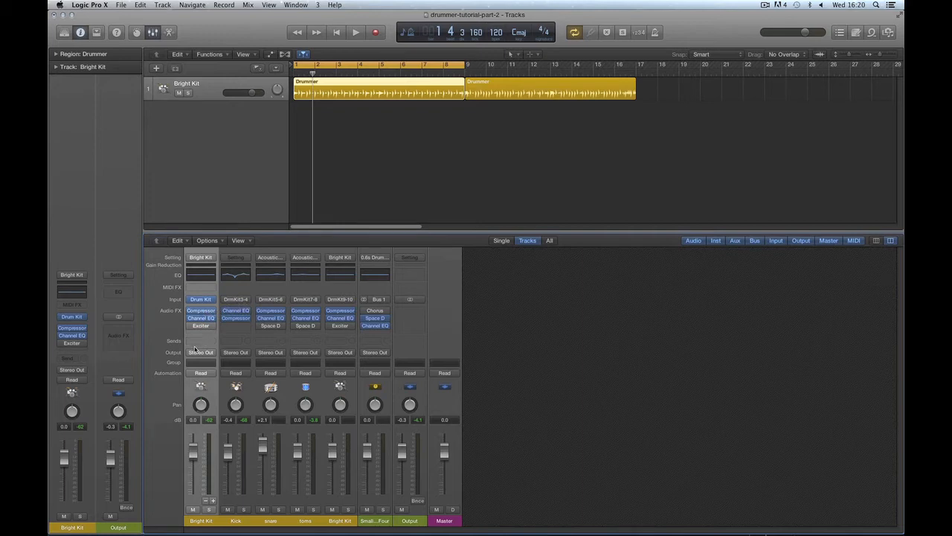
Delete the unused Bus 1 reverb aux channel from the mixer
left_click(379, 520)
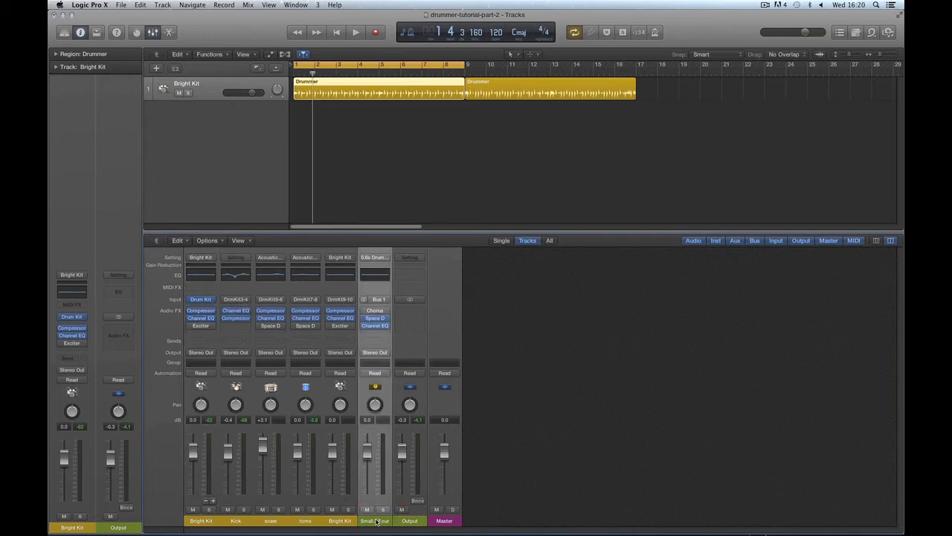
left_click(202, 521)
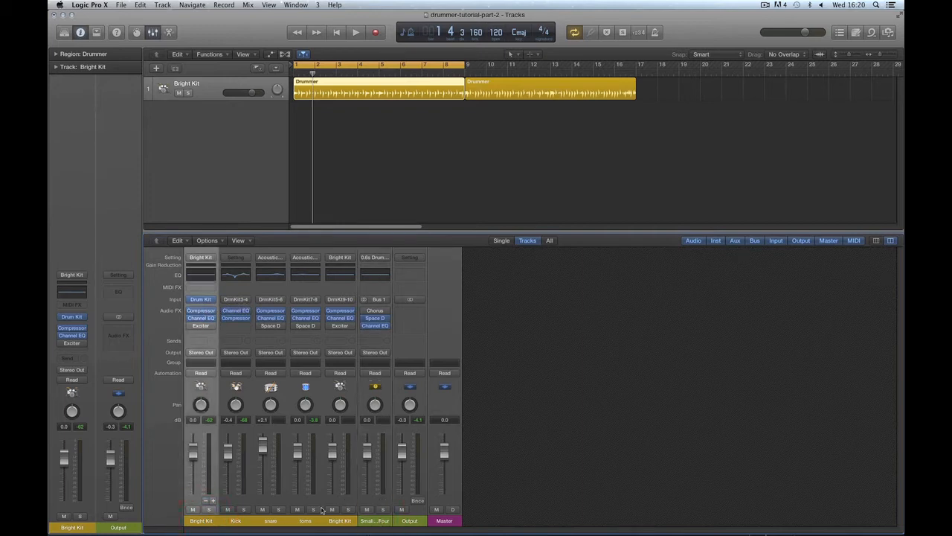
left_click(382, 514)
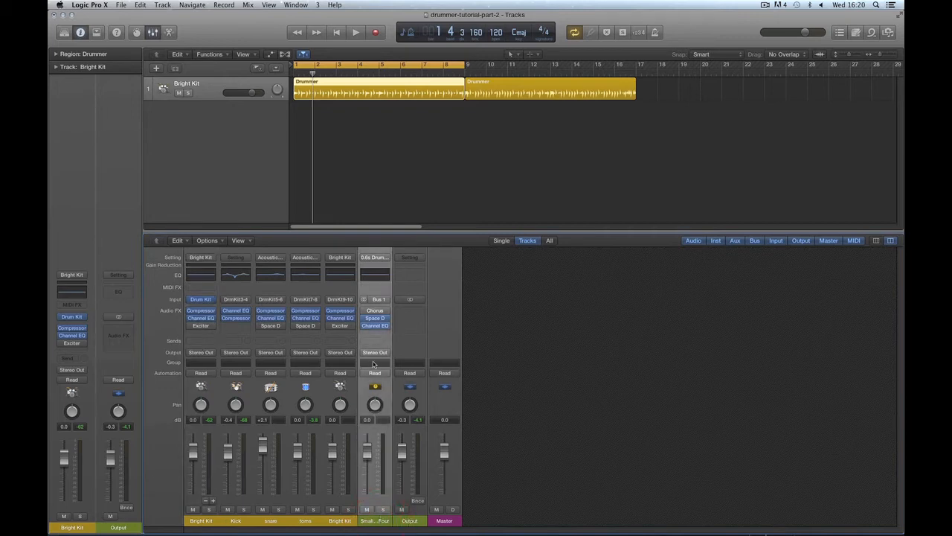
key("Delete")
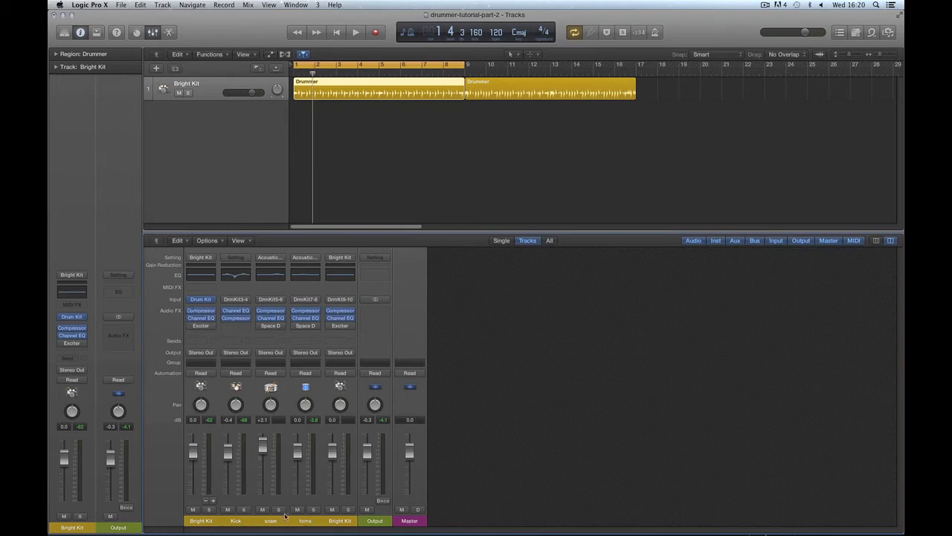
Switch the first Drummer region's kit pattern from toms to cymbals in the Drummer editor and return to the mixer
left_click(339, 522)
left_click(201, 520)
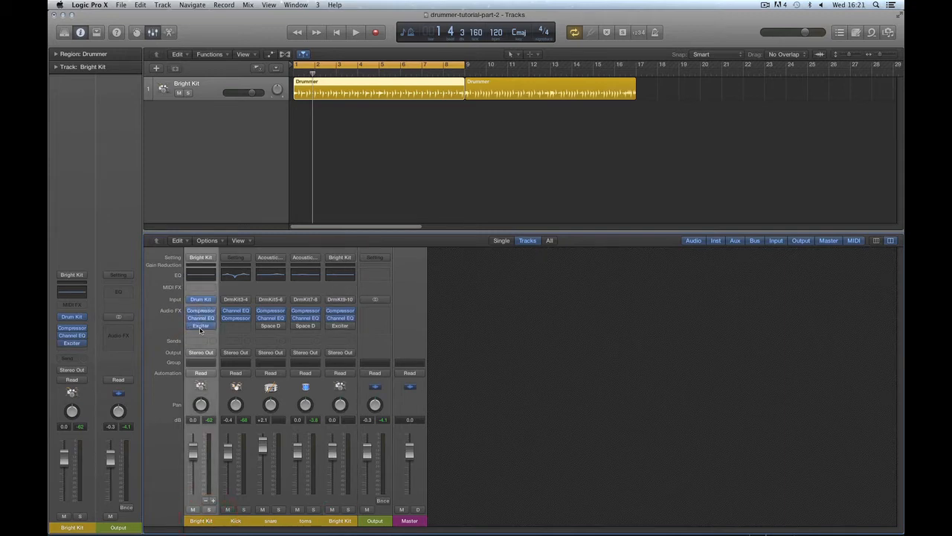
double_click(390, 85)
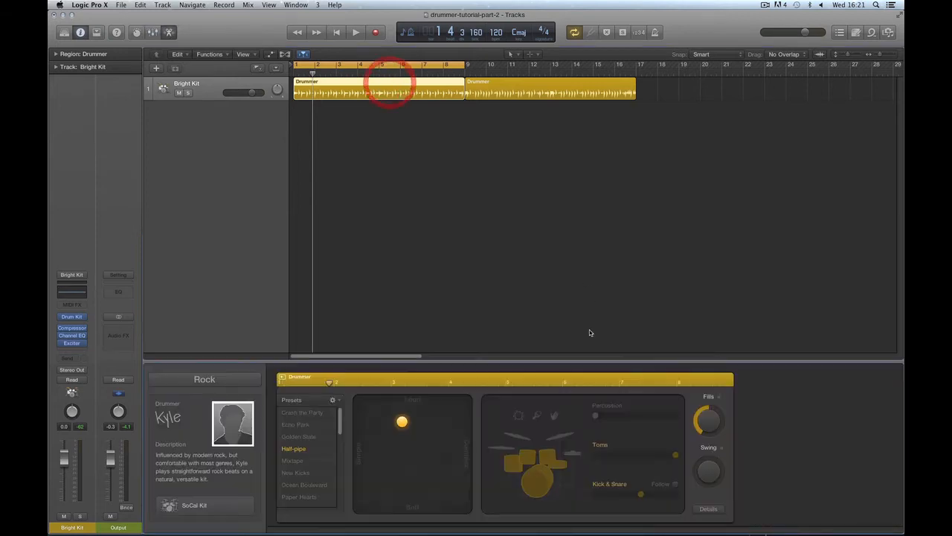
left_click(562, 439)
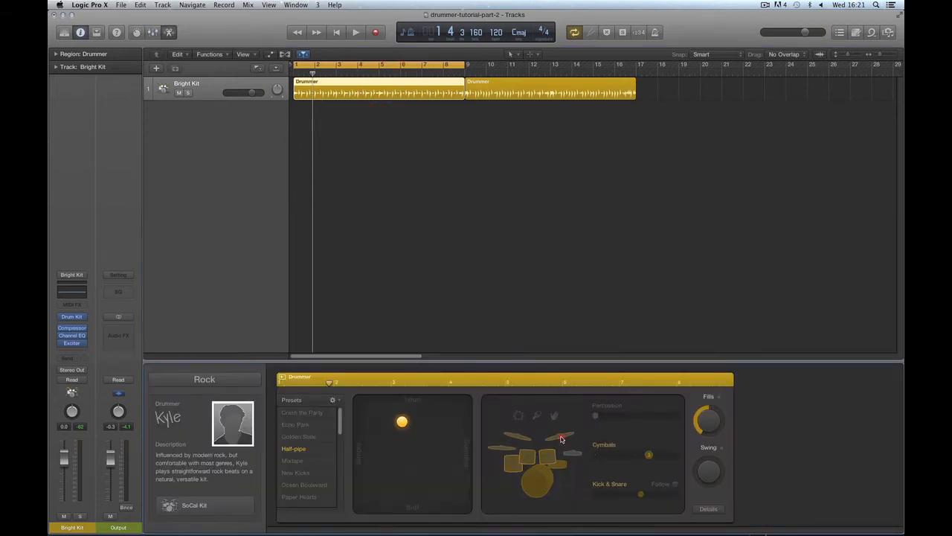
left_click(151, 33)
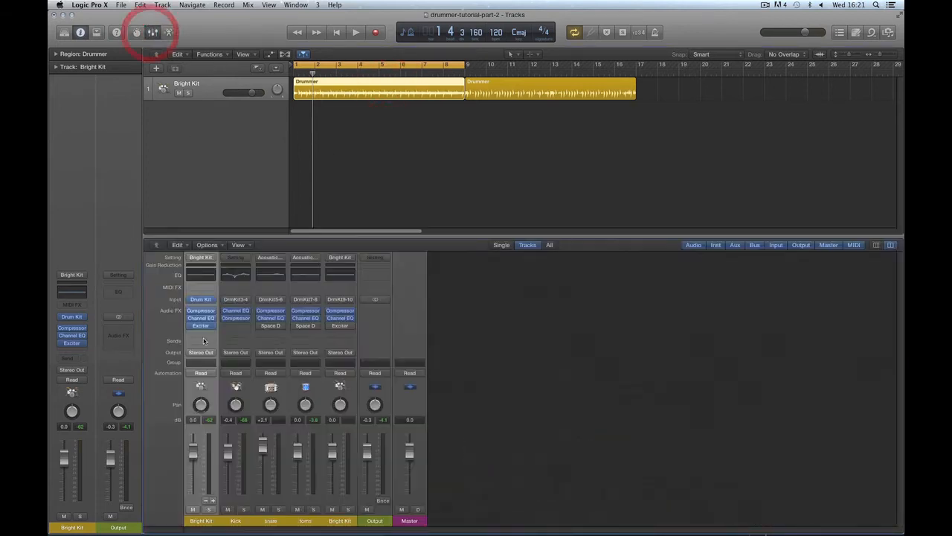
Solo the main Bright Kit channel and raise its Exciter harmonics to about 87% while auditioning the cymbals
mouse_move(203, 328)
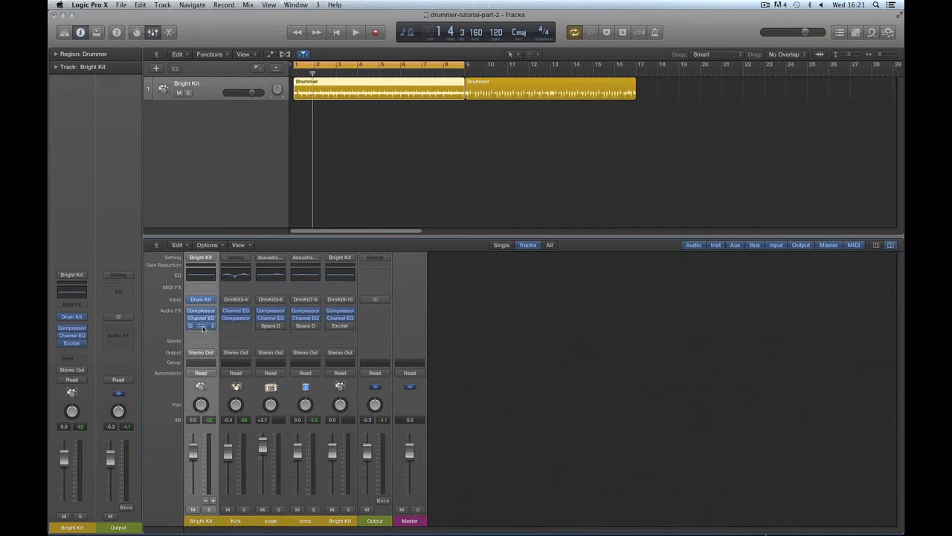
left_click(200, 327)
left_click_drag(173, 63, 650, 246)
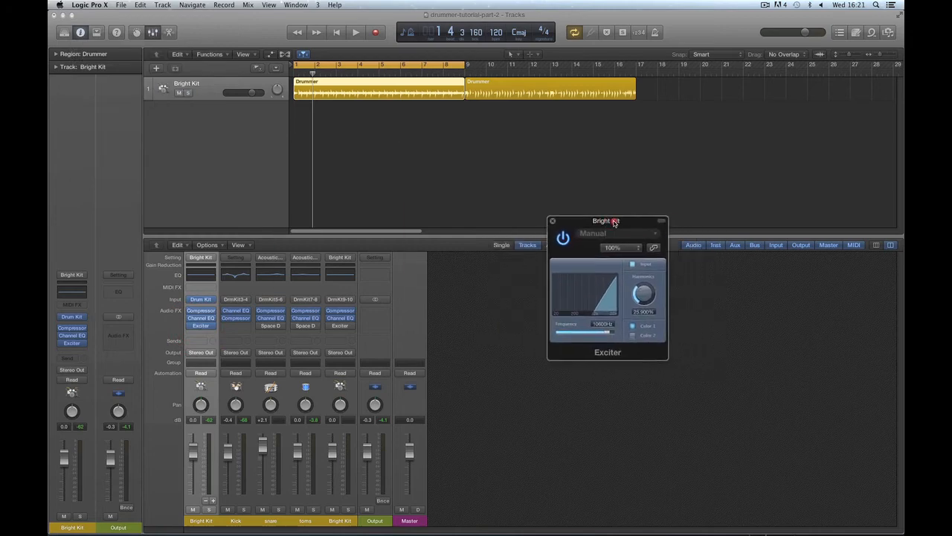
left_click(209, 509)
key("space")
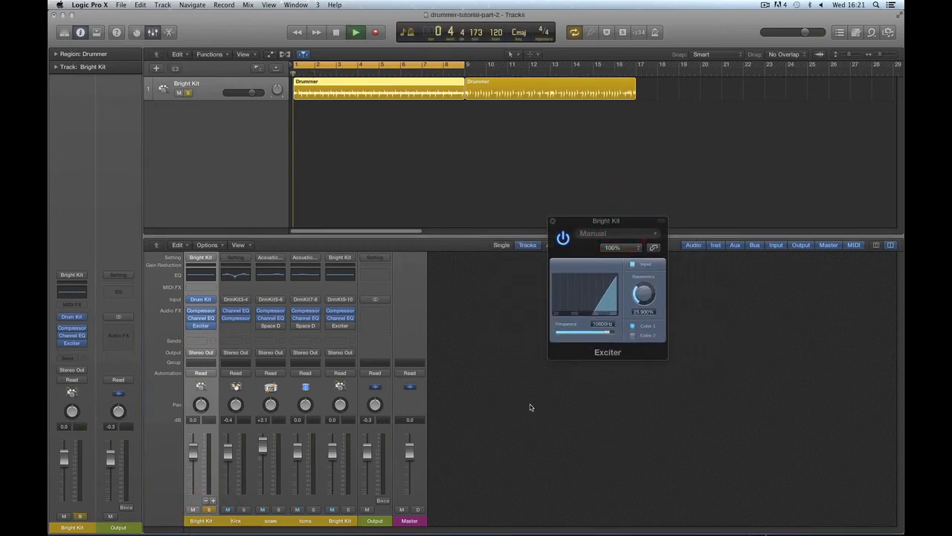
mouse_move(643, 294)
left_mouse_down()
mouse_move(645, 264)
mouse_move(649, 314)
mouse_move(645, 255)
mouse_move(644, 303)
left_mouse_up()
key("space")
Enable a low-cut filter at 220 Hz in the main Bright Kit channel's Channel EQ, audition it, and close both plug-in windows
left_click(201, 317)
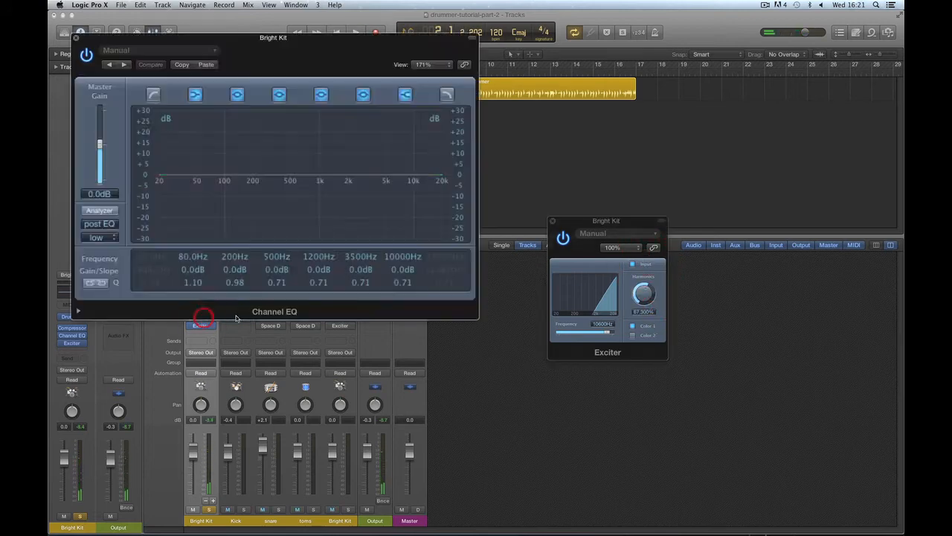
left_click(153, 94)
left_click_drag(146, 258, 161, 239)
key("space")
key("space")
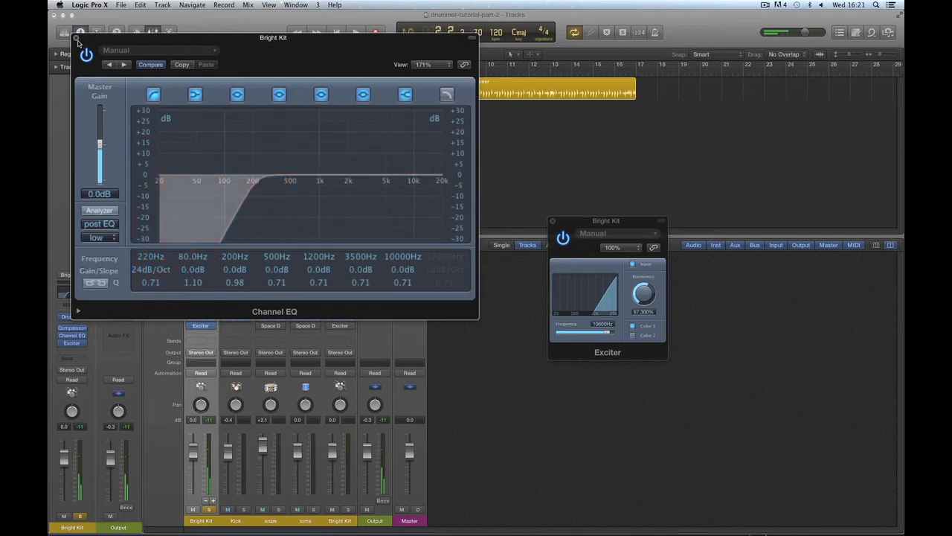
left_click(75, 37)
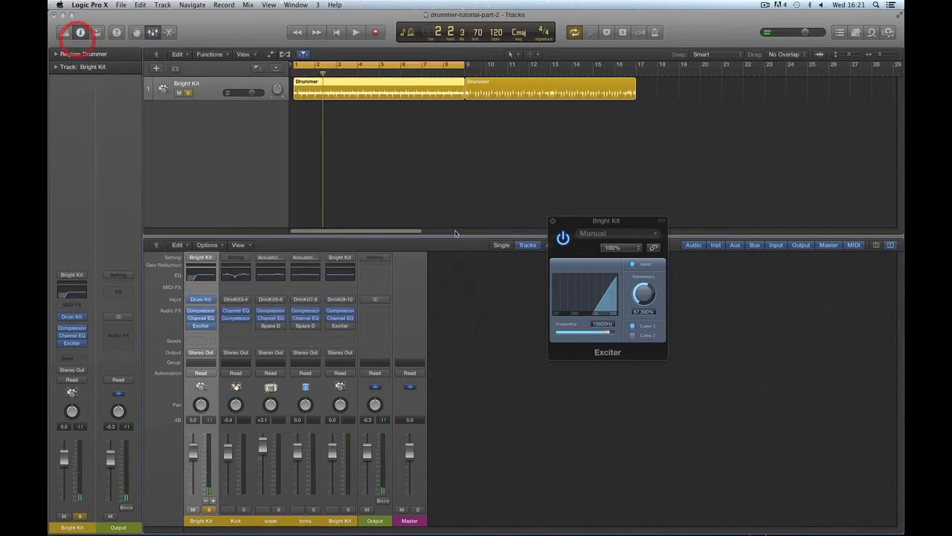
left_click(552, 222)
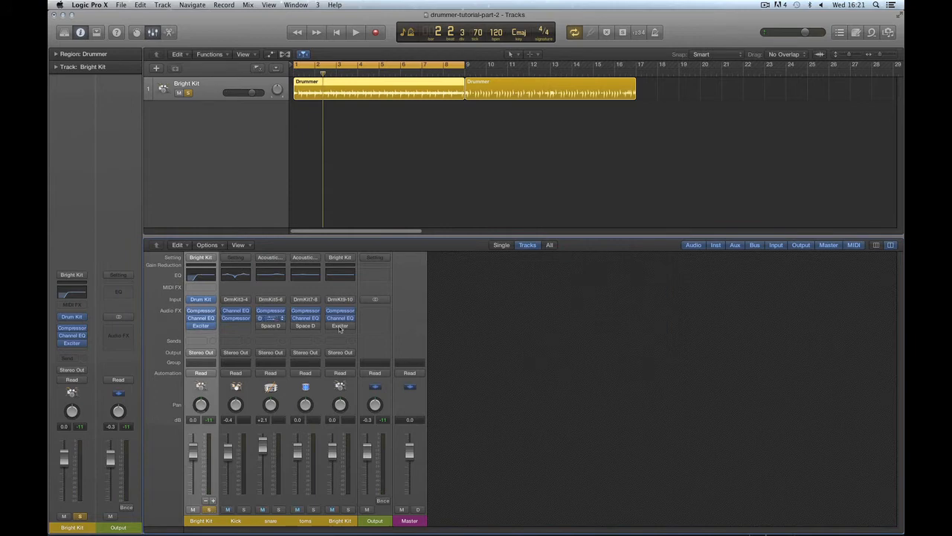
Rename the main drummer channel as kit and unsolo it
left_click(342, 521)
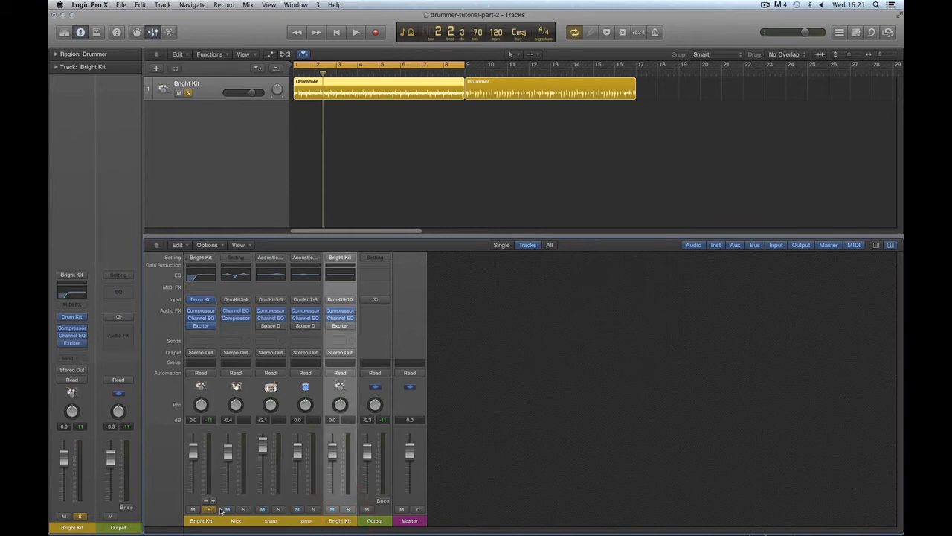
left_click(201, 521)
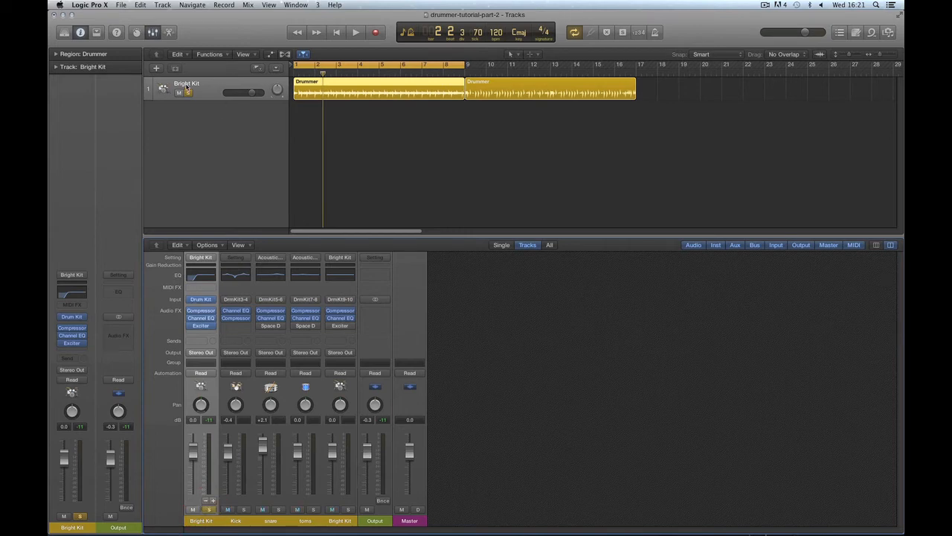
double_click(201, 520)
type("kit")
key("Return")
left_click(210, 511)
Replace the DrmKit9-10 channel's setting with the legacy Acoustic Hat setting Trashy Hi-Hat
left_click(346, 523)
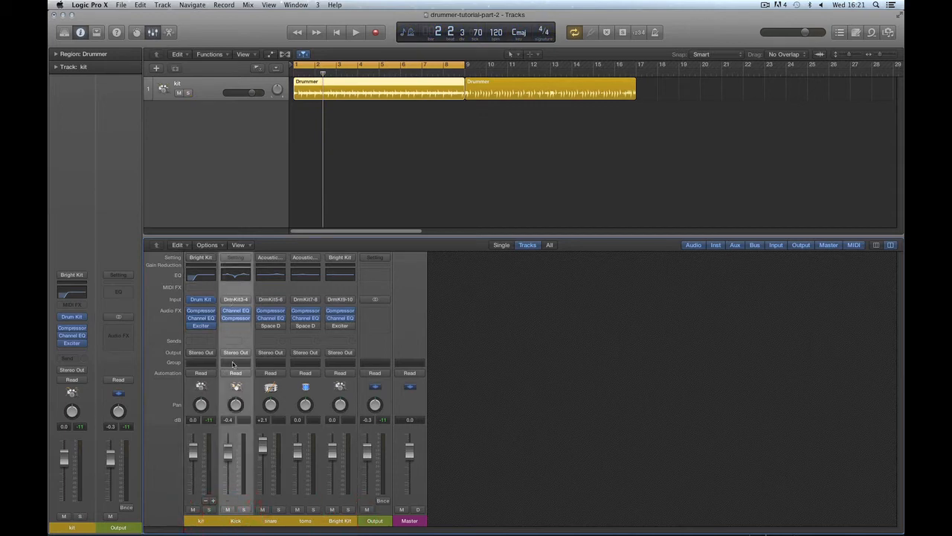
left_click(342, 521)
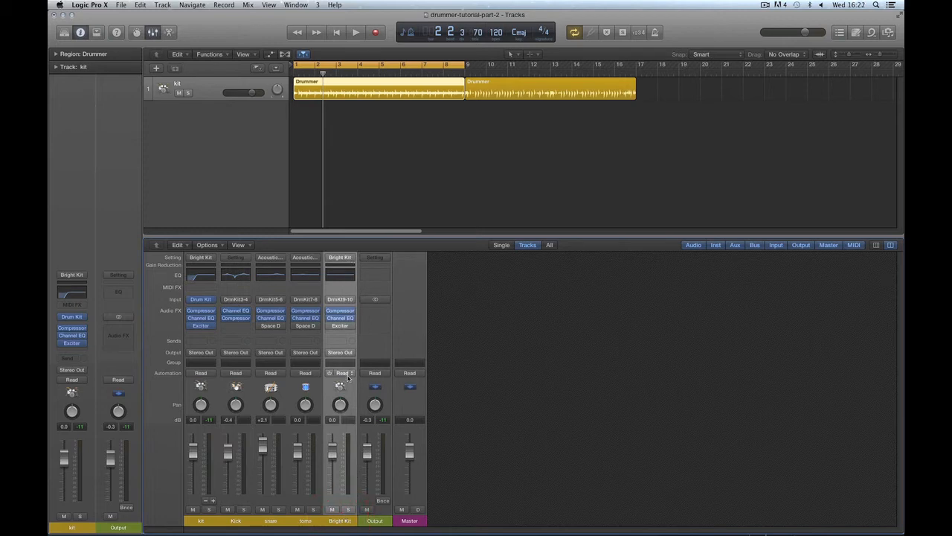
left_click(343, 260)
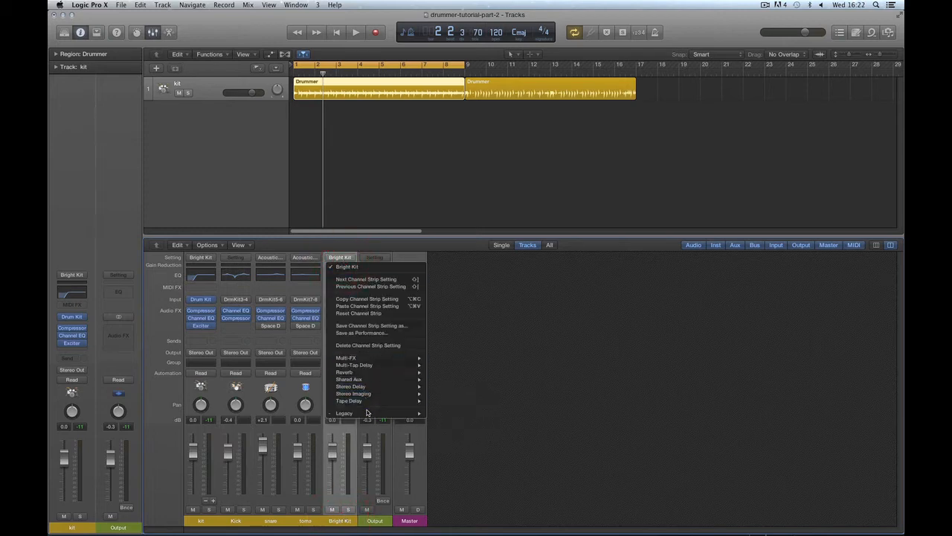
mouse_move(380, 413)
mouse_move(461, 416)
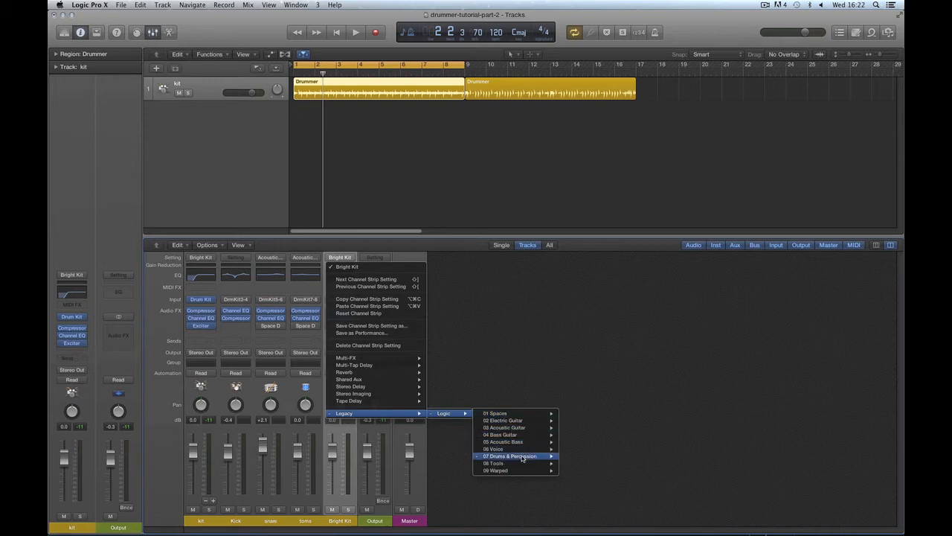
mouse_move(559, 457)
mouse_move(629, 458)
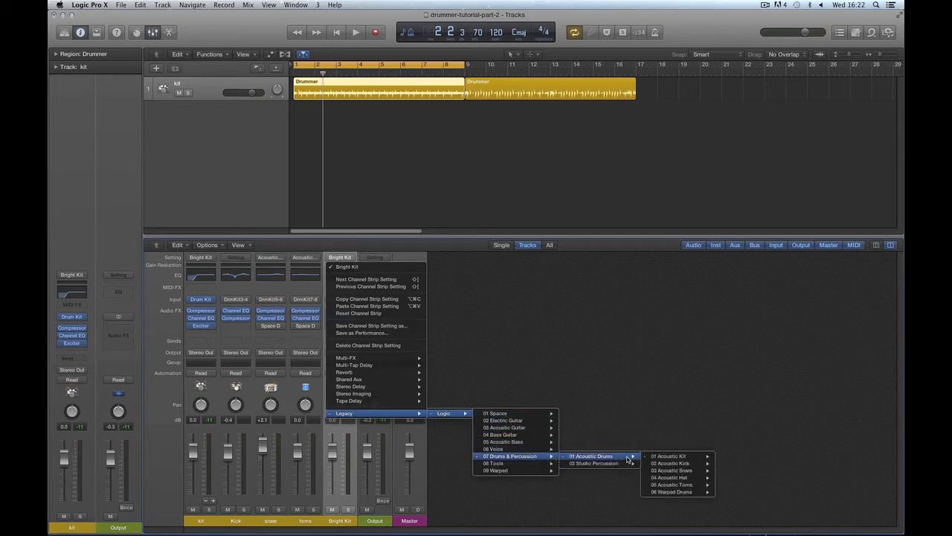
mouse_move(692, 493)
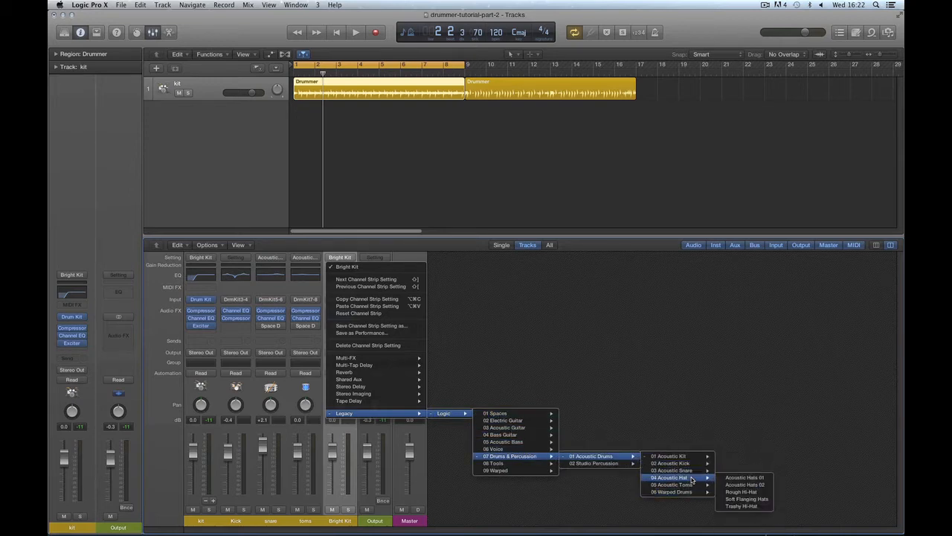
left_click(744, 506)
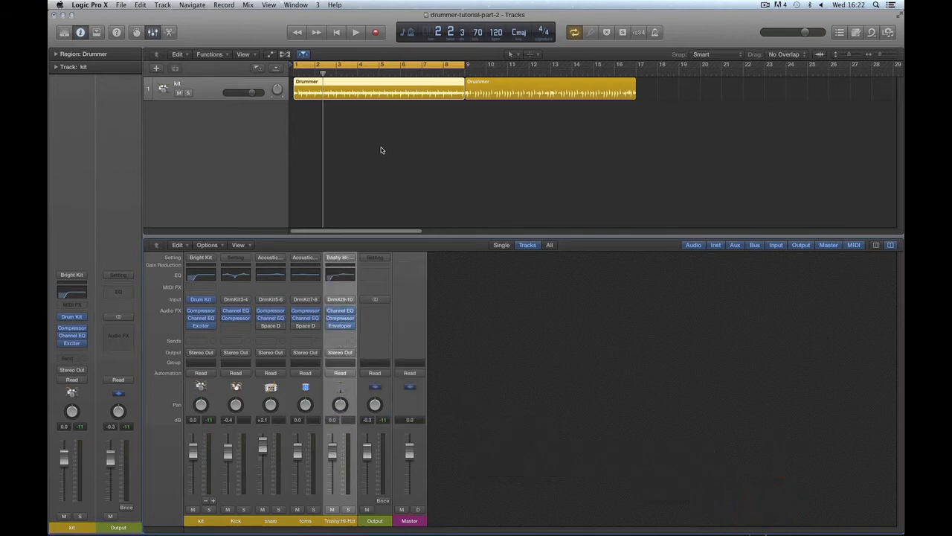
Open the first Drummer region for editing, switch its pattern from cymbals to hi-hat, and return to the mixer
double_click(358, 87)
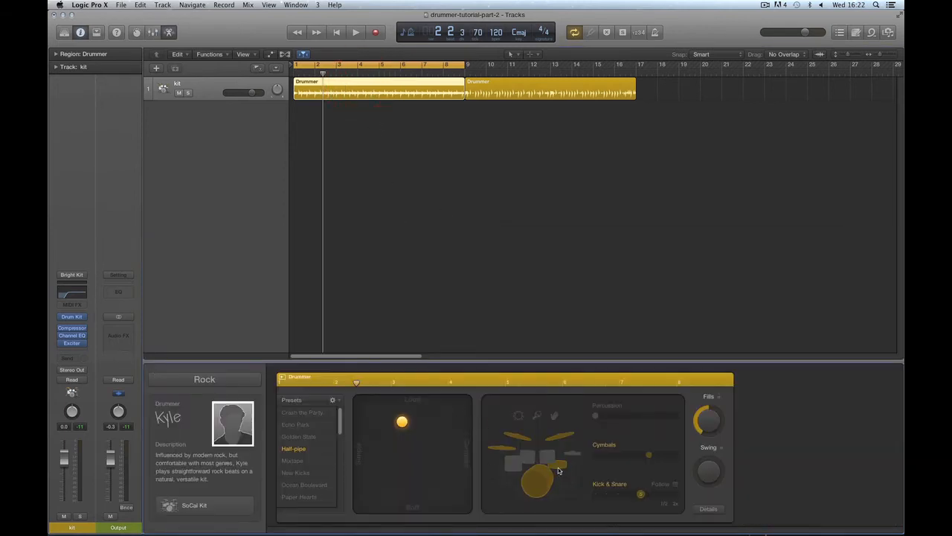
left_click(573, 456)
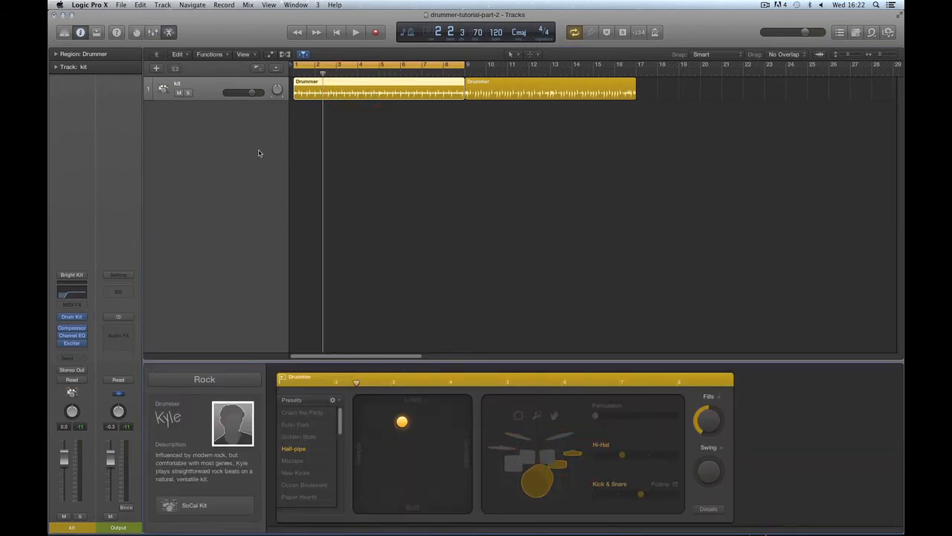
left_click(647, 454)
key("x")
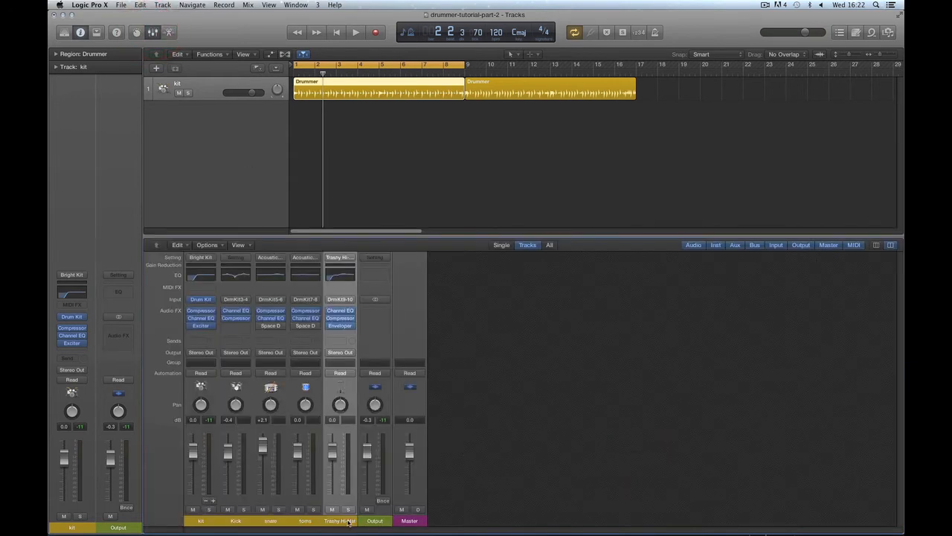
Solo the Trashy Hi-Hat channel, lower its fader to about -5.3 dB during playback, and unsolo it
left_click(348, 509)
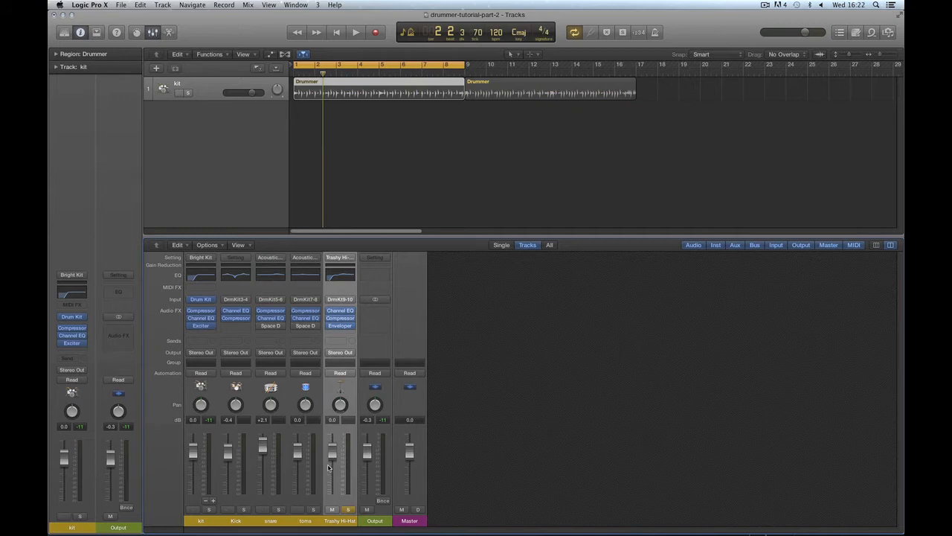
key("space")
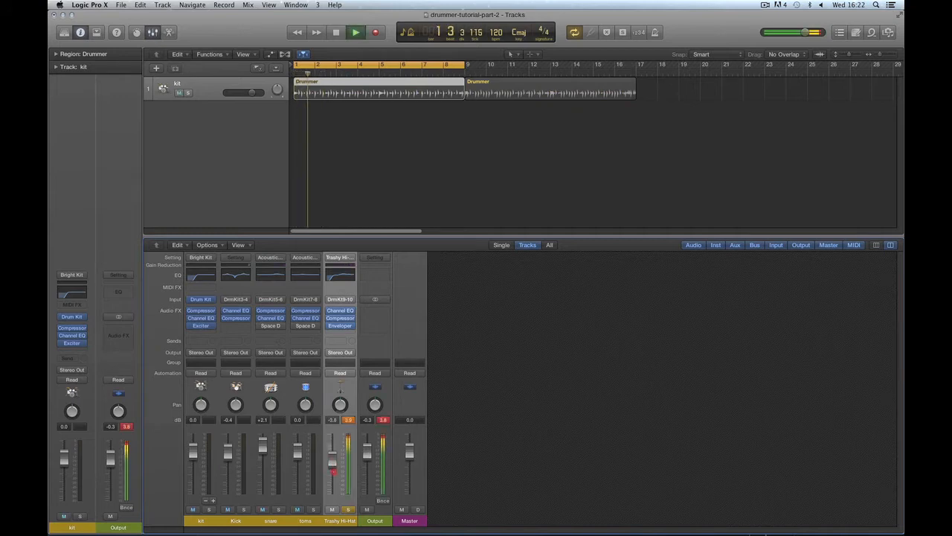
left_click_drag(332, 457, 331, 469)
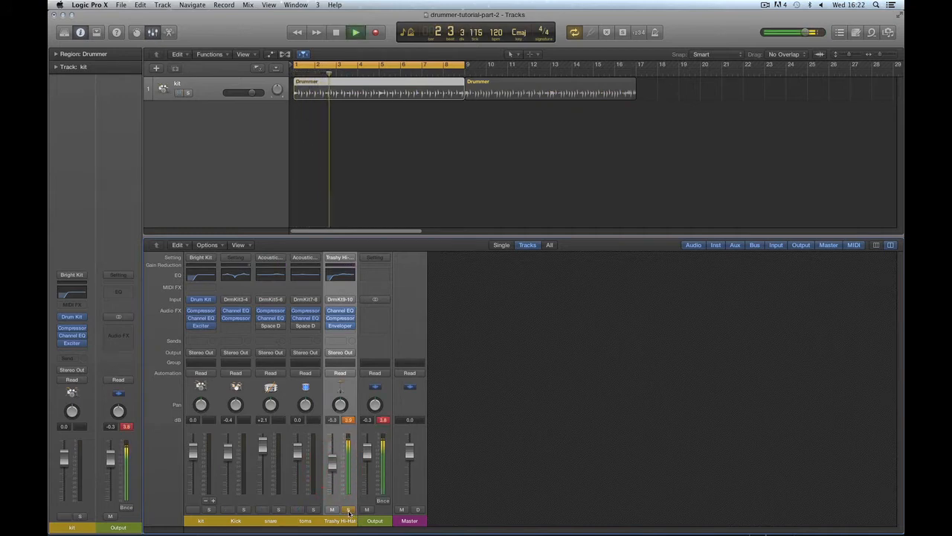
left_click(348, 508)
key("space")
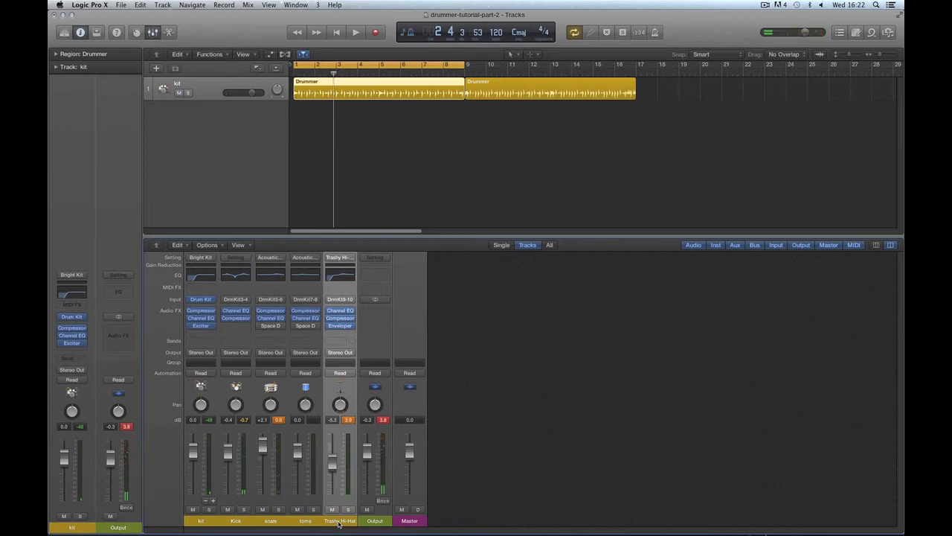
Rename the Trashy Hi-Hat channel as hi-hats/perc and play back the full kit
double_click(338, 520)
type("hi-hats/perc")
key("space")
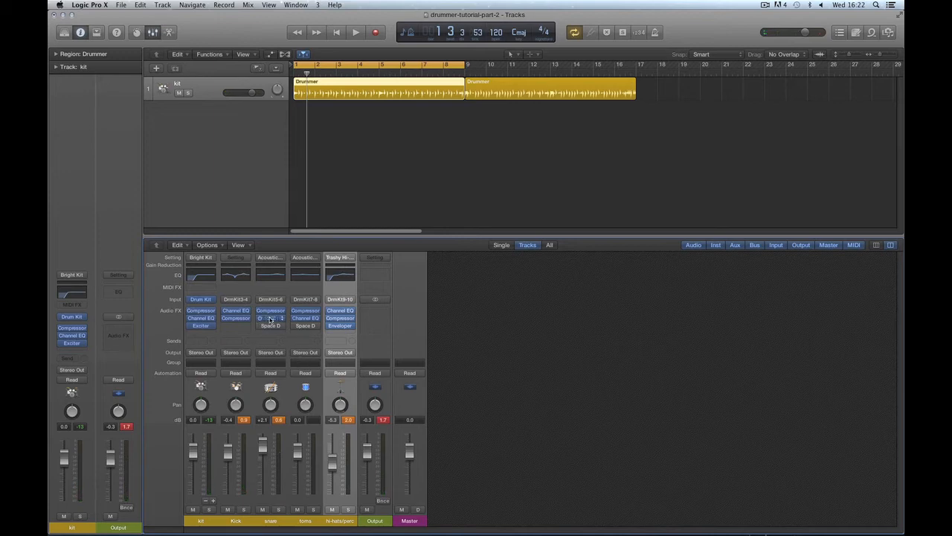
Rebalance the kit while auditioning it: set Kick to about -2.2 dB and snare to about -1.3 dB, and lower hi-hats/perc further
key("space")
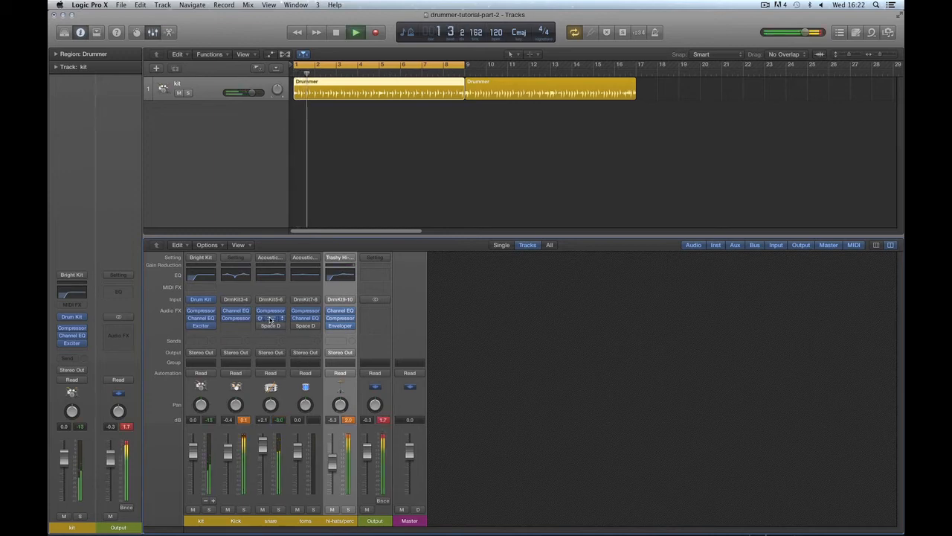
left_click_drag(263, 446, 265, 469)
key("space")
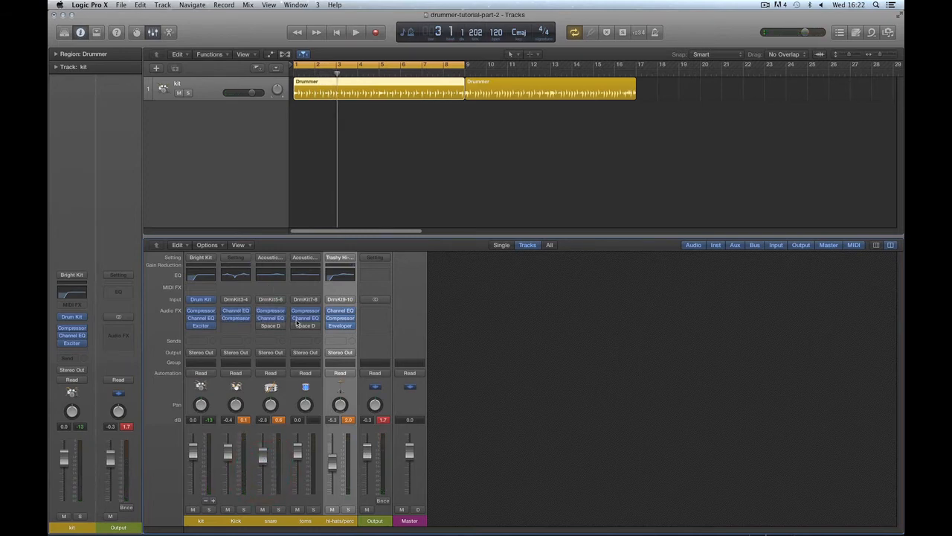
left_click_drag(229, 454, 264, 455)
key("space")
left_click(298, 450)
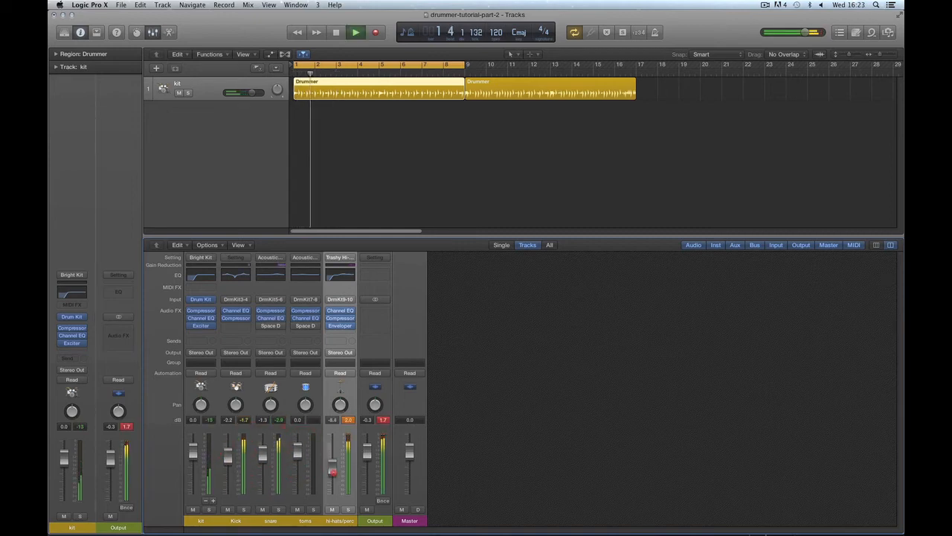
left_click_drag(332, 463, 333, 474)
key("space")
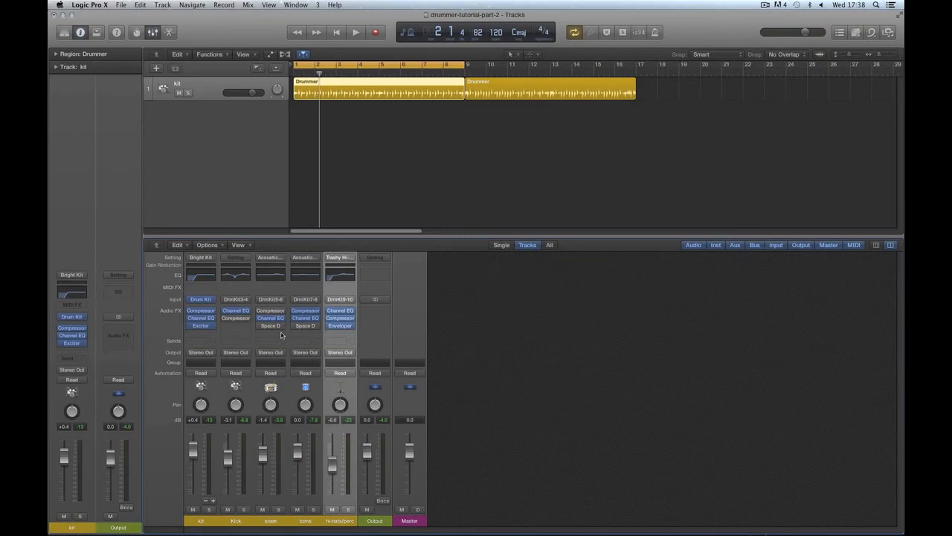
Go through the Kick, snare, toms and hi-hats/perc channels and examine the legacy Logic channel strip settings available for hi-hats/perc
left_click(241, 520)
left_click(270, 521)
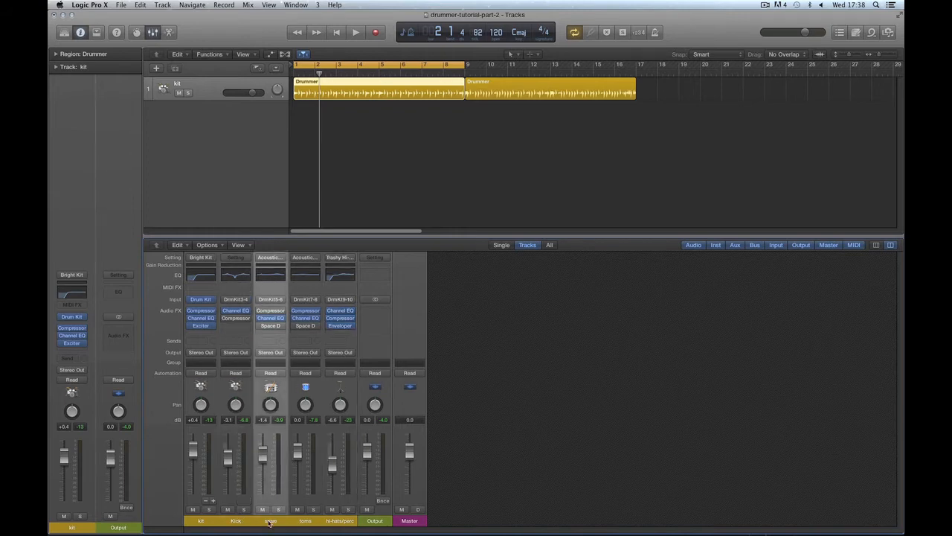
left_click(298, 521)
left_click(330, 521)
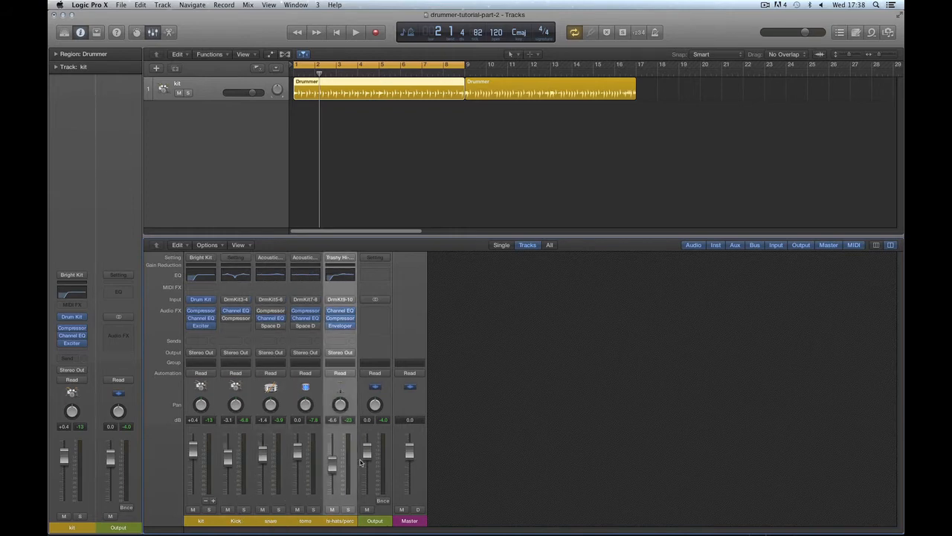
left_click(334, 259)
mouse_move(351, 414)
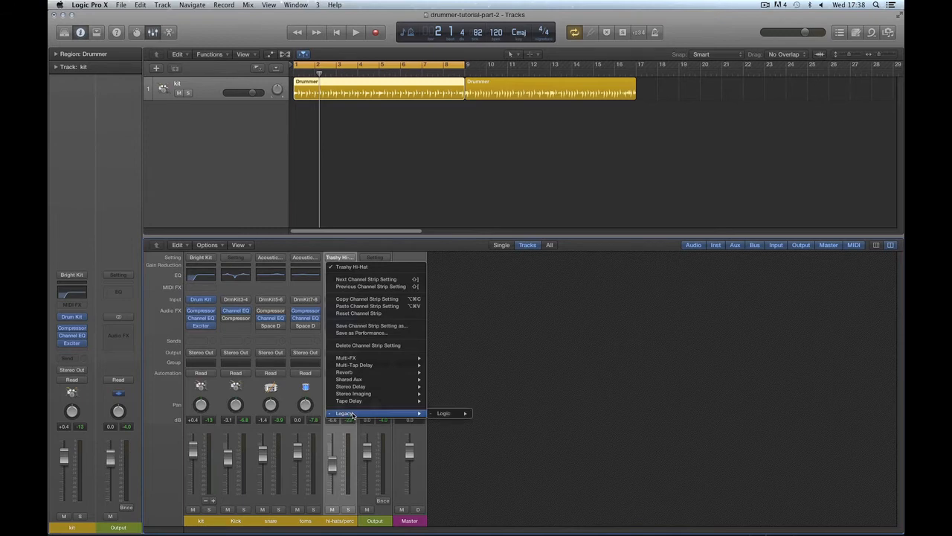
mouse_move(451, 418)
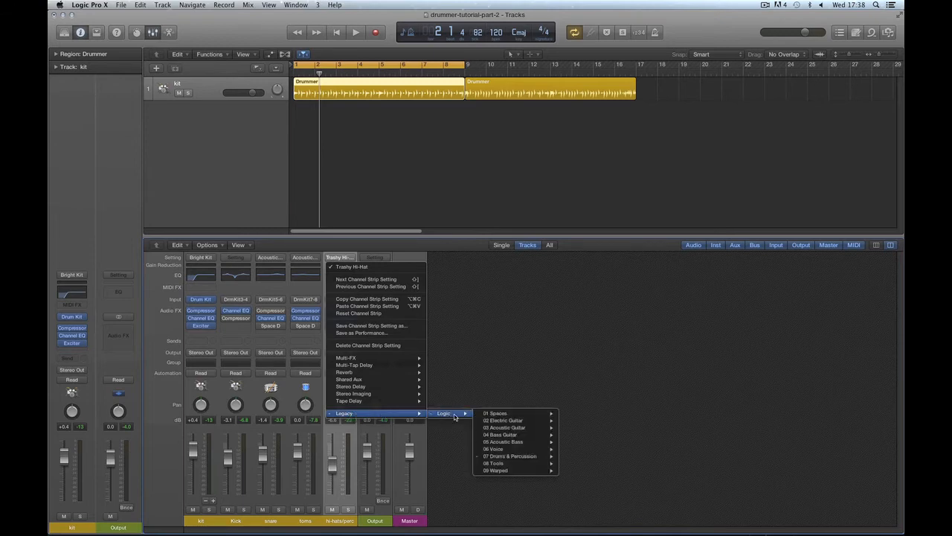
left_click(639, 434)
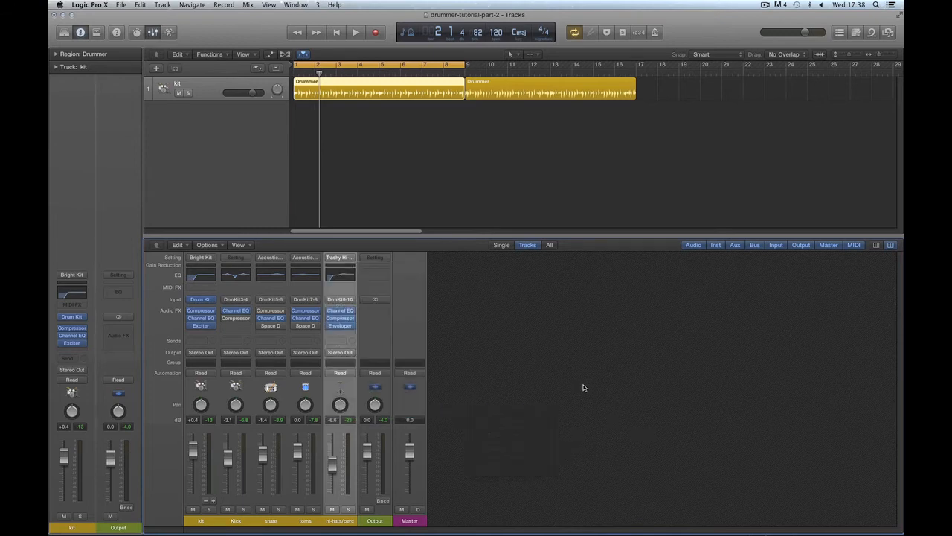
Create one new audio track and make its input stereo, using In 1-2
left_click(156, 67)
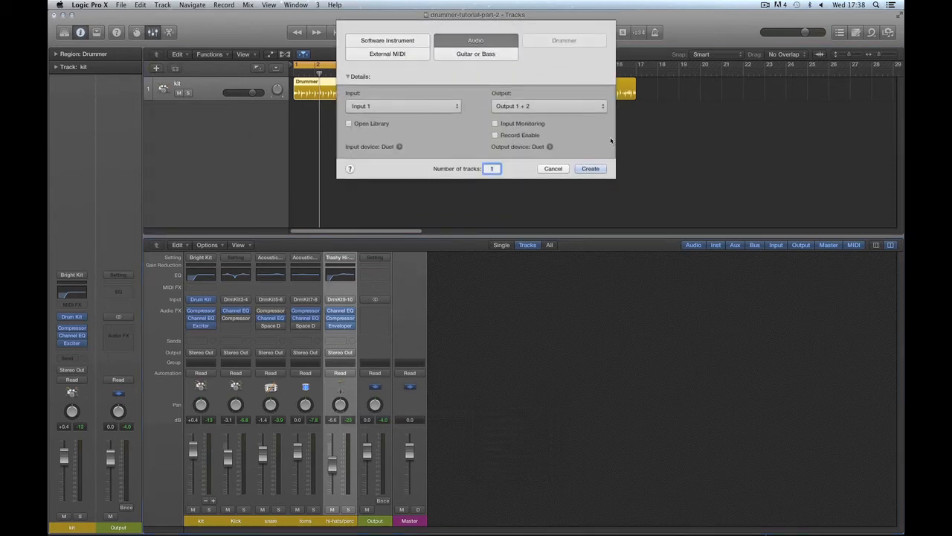
left_click(590, 168)
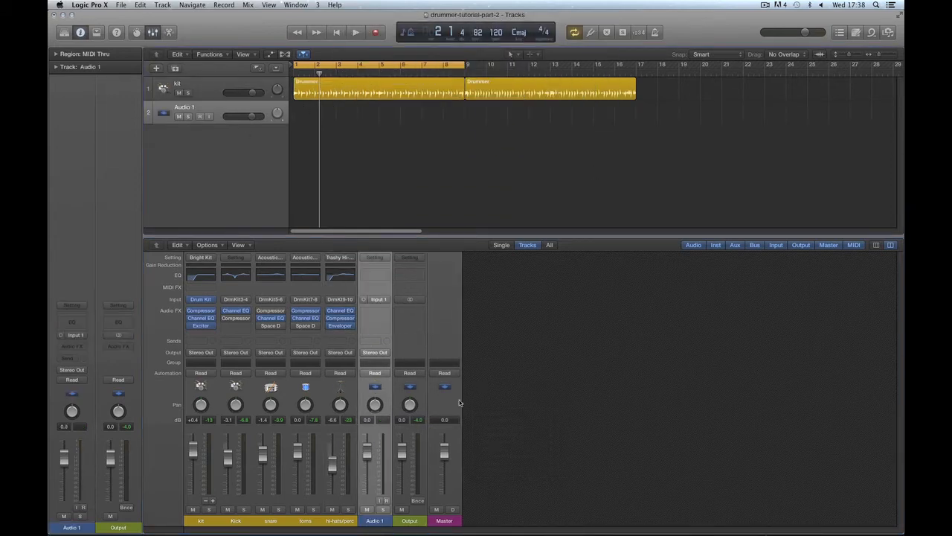
left_click(365, 300)
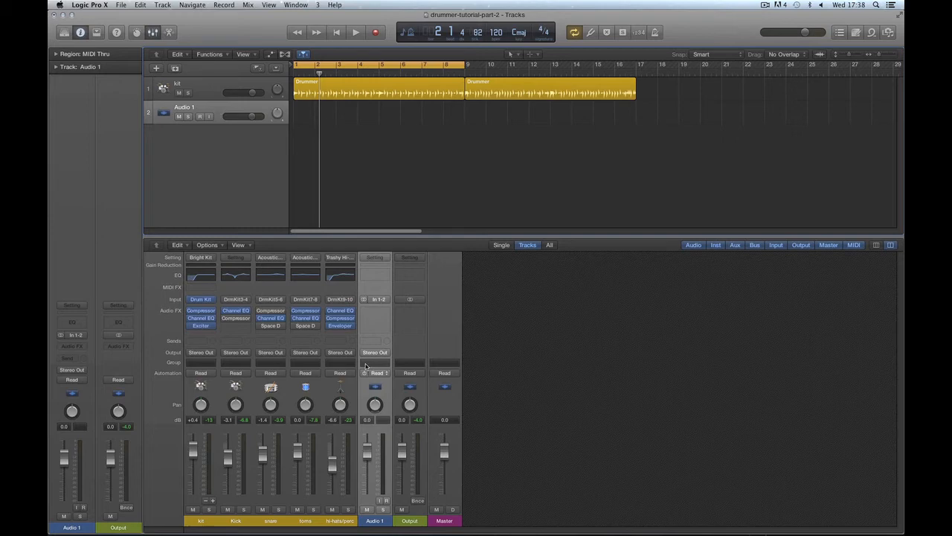
Open the Library and compare what it offers for the kit track, the drum aux channels and the Audio 1 track
left_click(63, 32)
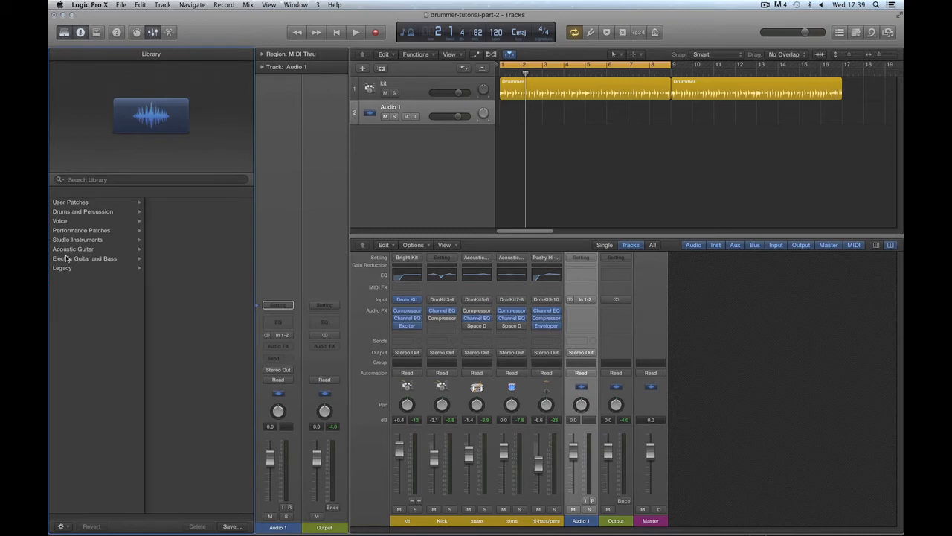
left_click(443, 520)
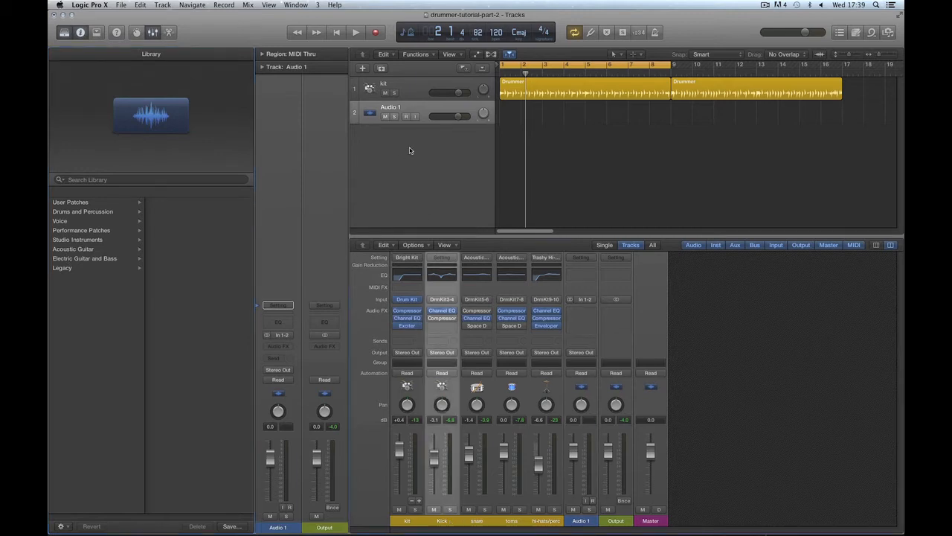
left_click(408, 87)
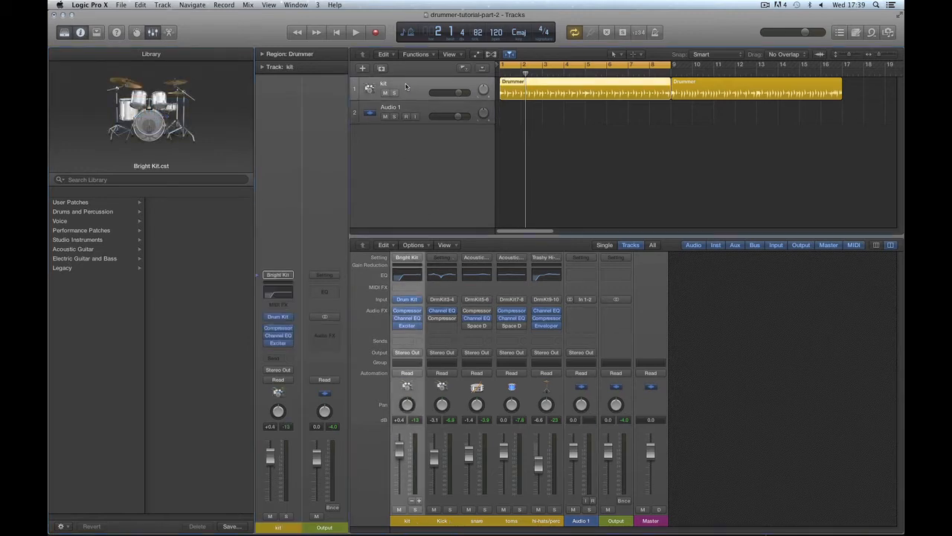
left_click(456, 521)
left_click(473, 523)
left_click(517, 523)
left_click(543, 522)
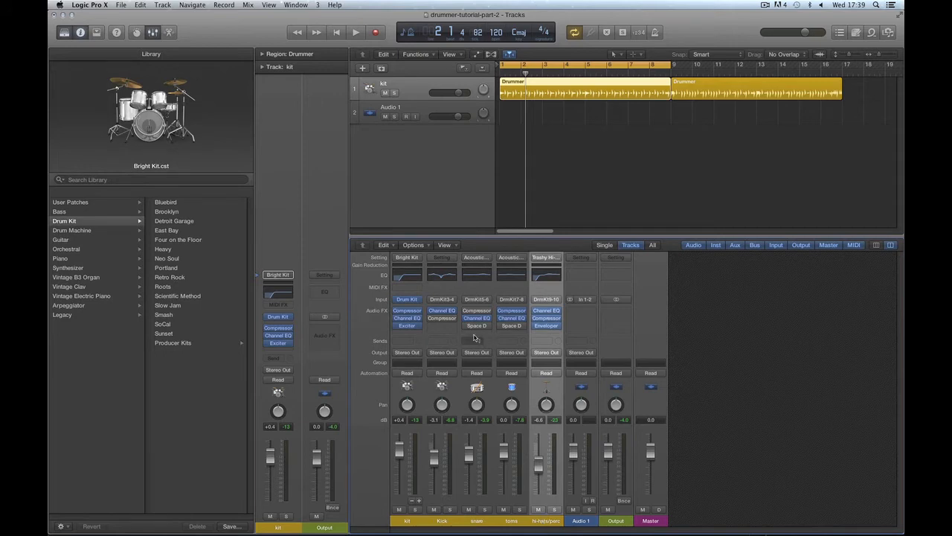
left_click(422, 109)
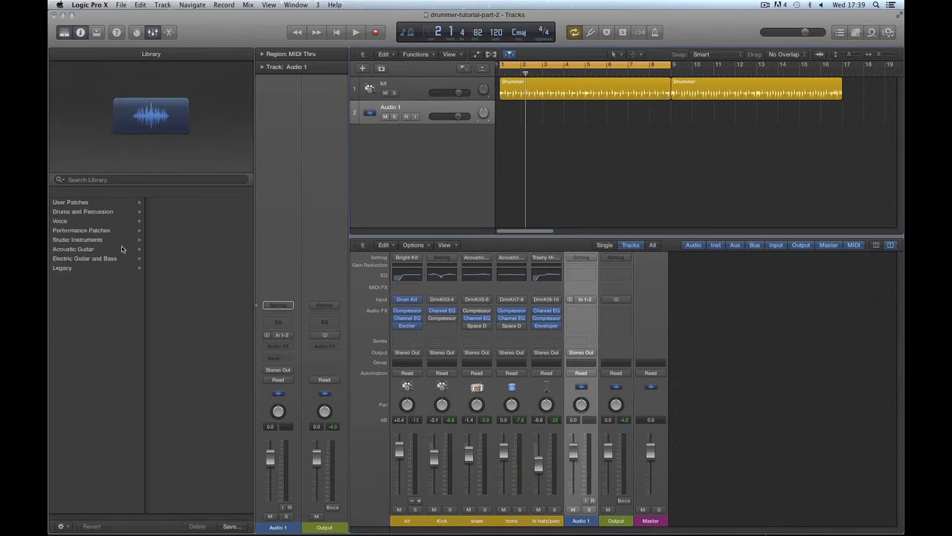
Look through the Voice, Acoustic Guitar and Studio Instruments patch categories in the Library for the Audio 1 track
left_click(61, 221)
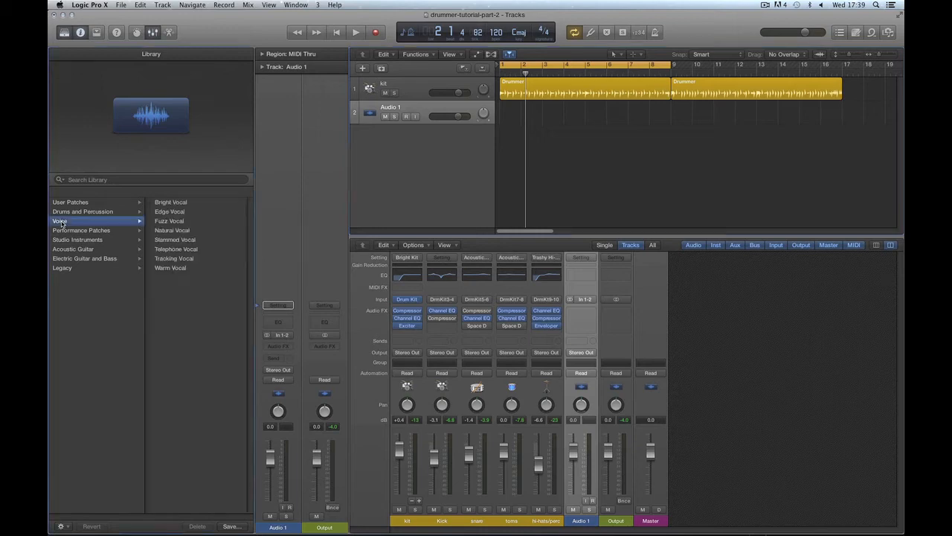
left_click(68, 249)
left_click(80, 240)
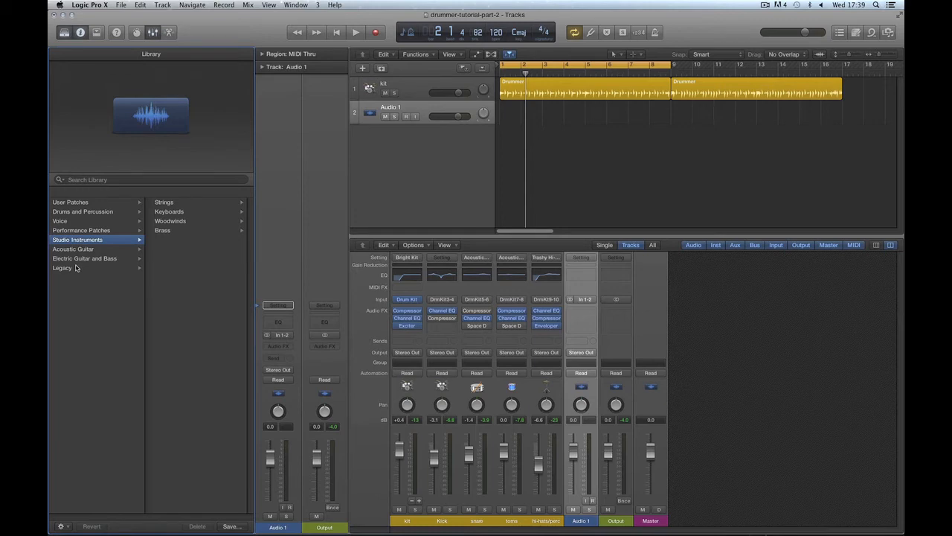
Examine the Library's Drums and Percussion patches for each drum category, from Hi-Hat through to Stereo Kit
left_click(65, 214)
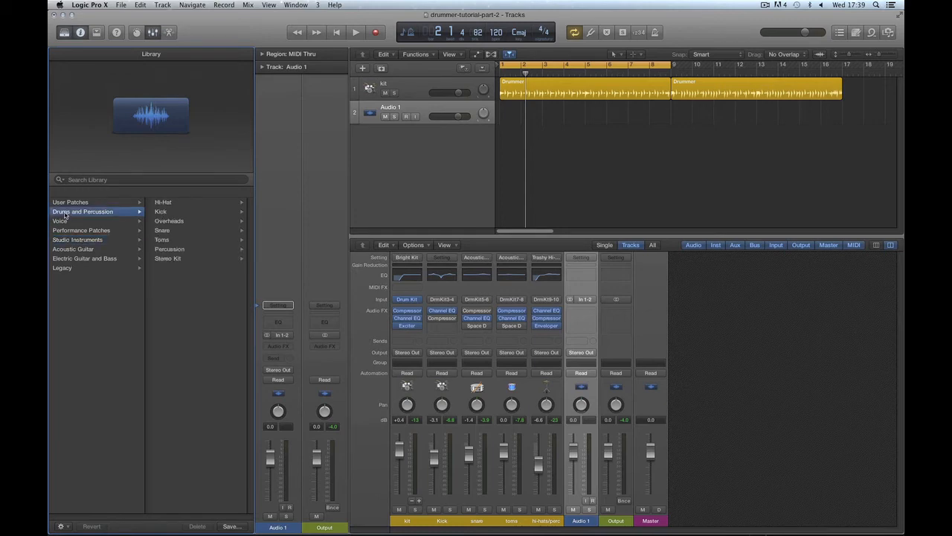
left_click(163, 204)
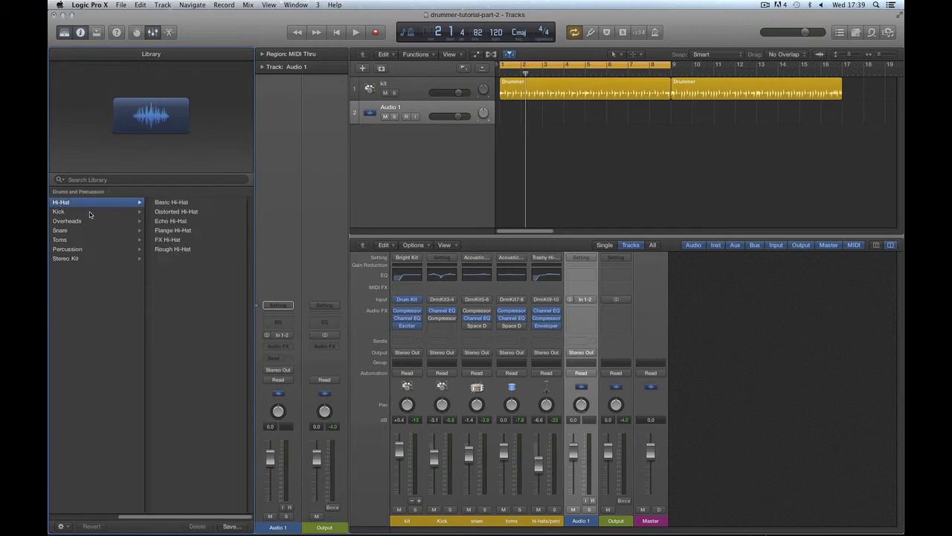
left_click(58, 213)
left_click(67, 221)
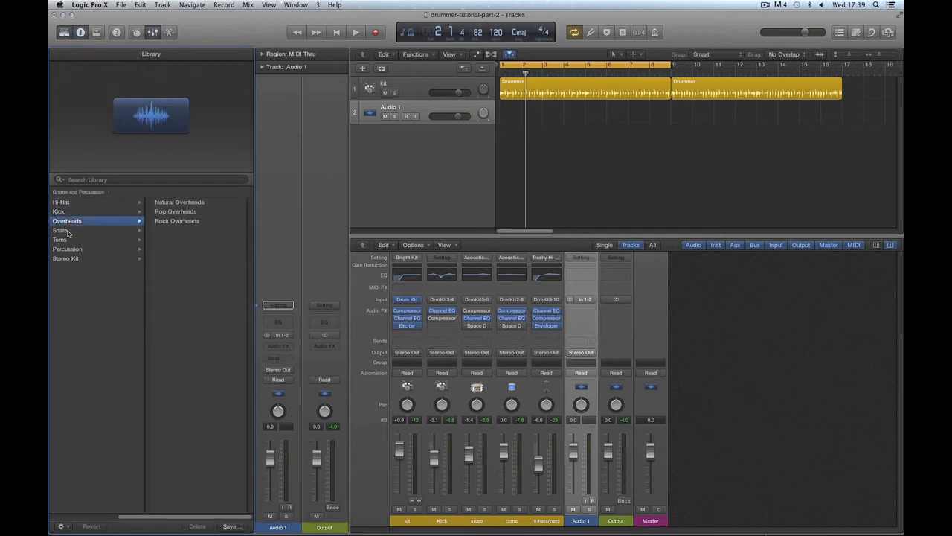
left_click(60, 230)
left_click(60, 239)
left_click(65, 249)
left_click(67, 258)
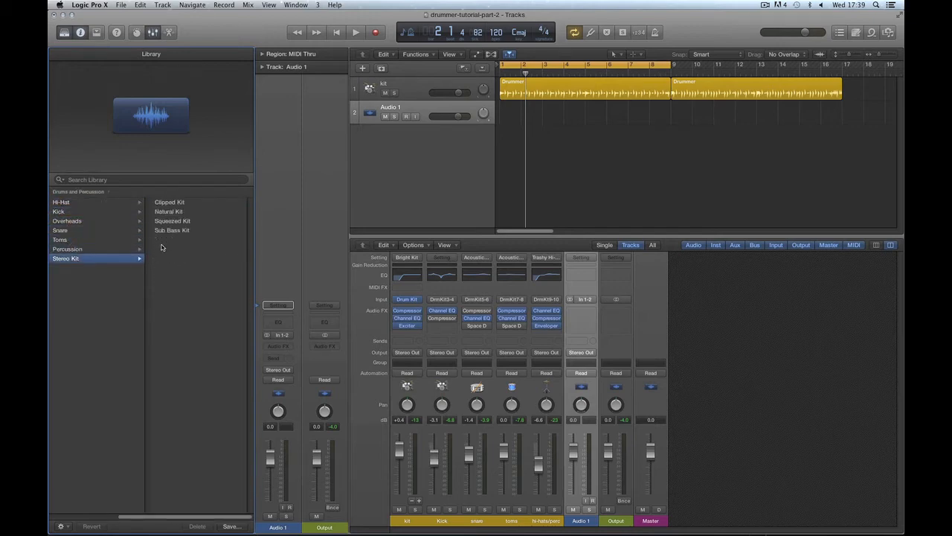
left_click_drag(153, 516, 80, 519)
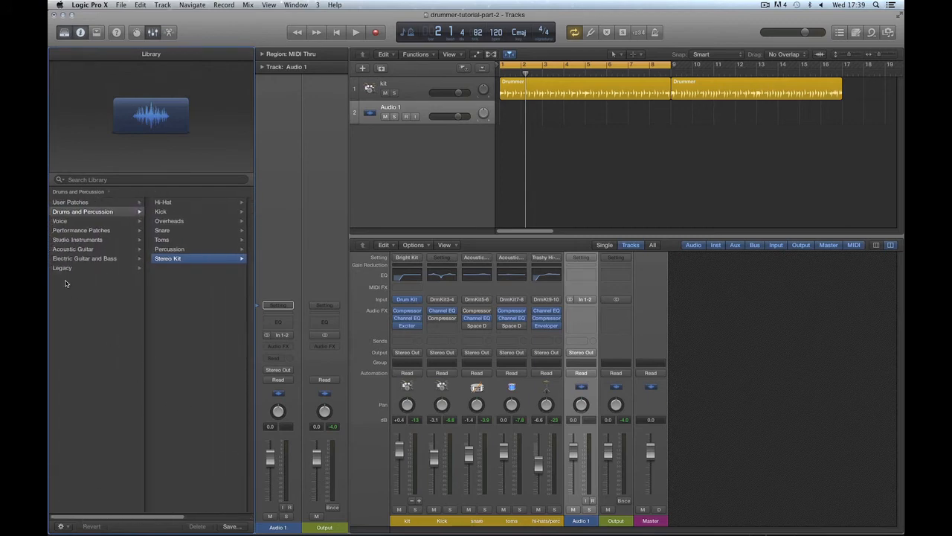
Compare the Library's Legacy Logic acoustic drum settings with those offered in the hi-hats/perc channel strip's settings
left_click(141, 270)
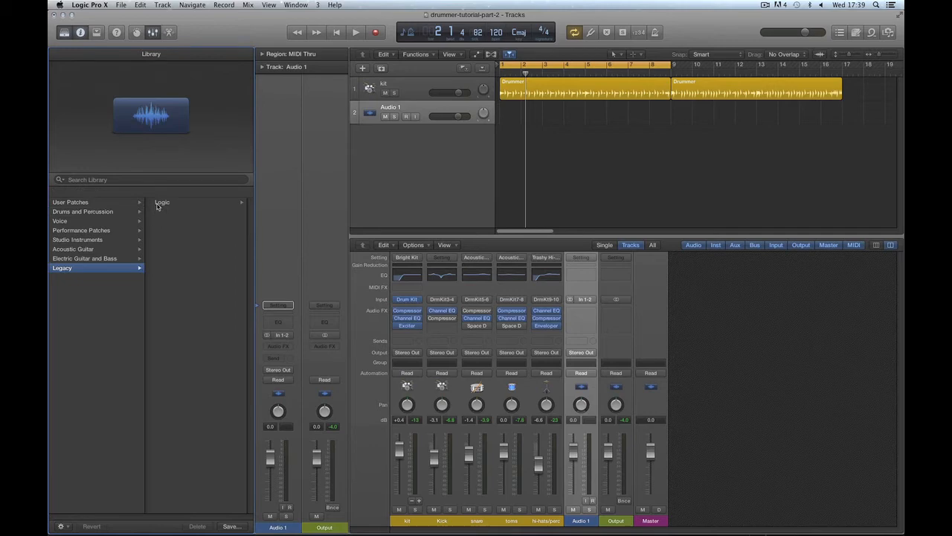
left_click(157, 204)
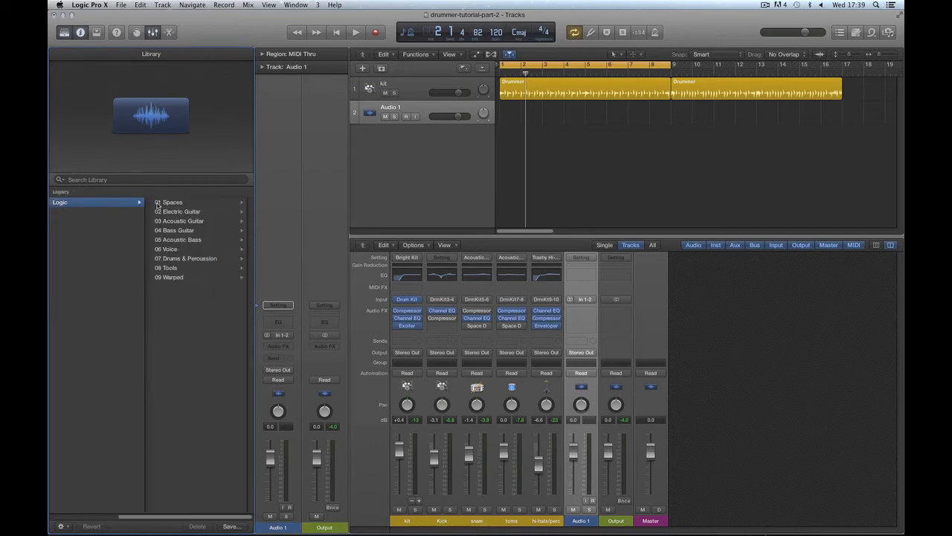
left_click(181, 258)
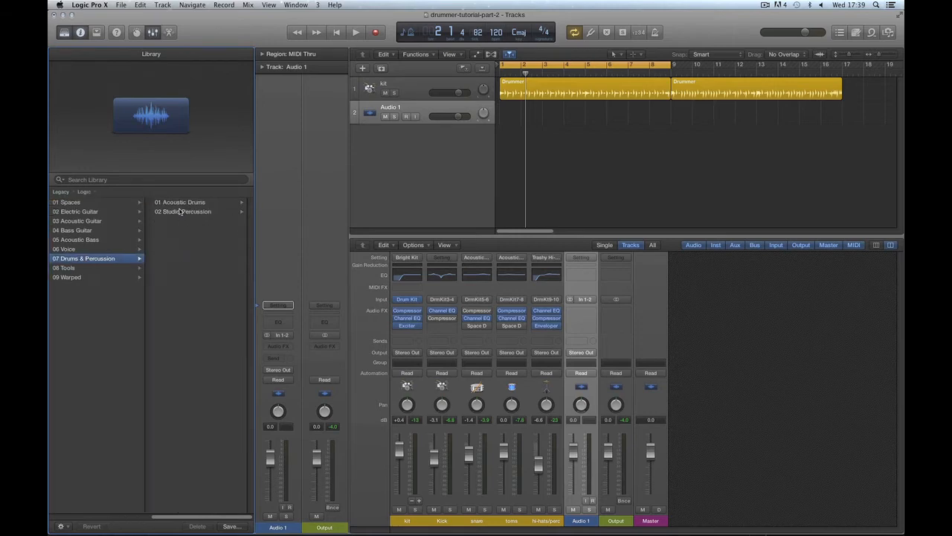
mouse_move(220, 516)
left_mouse_down()
mouse_move(112, 516)
mouse_move(216, 515)
left_mouse_up()
left_click(179, 205)
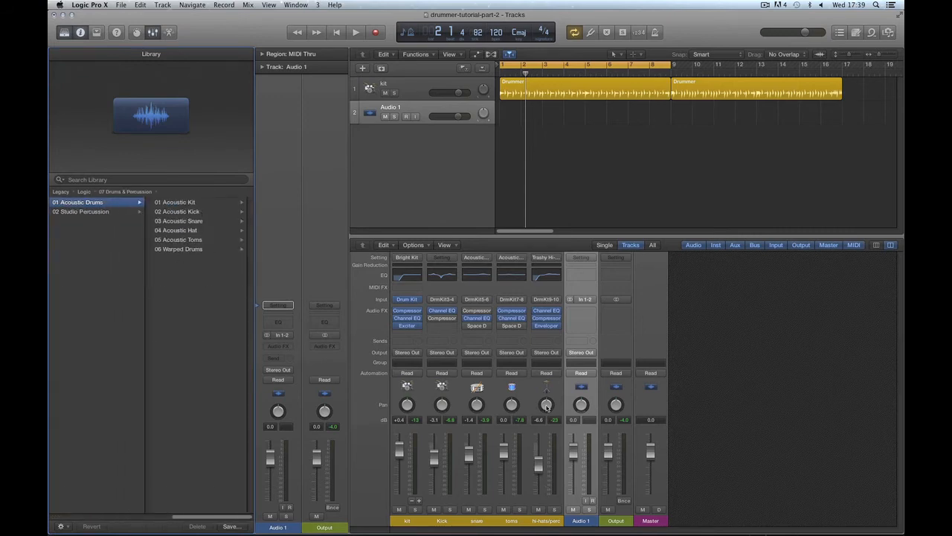
left_click(547, 257)
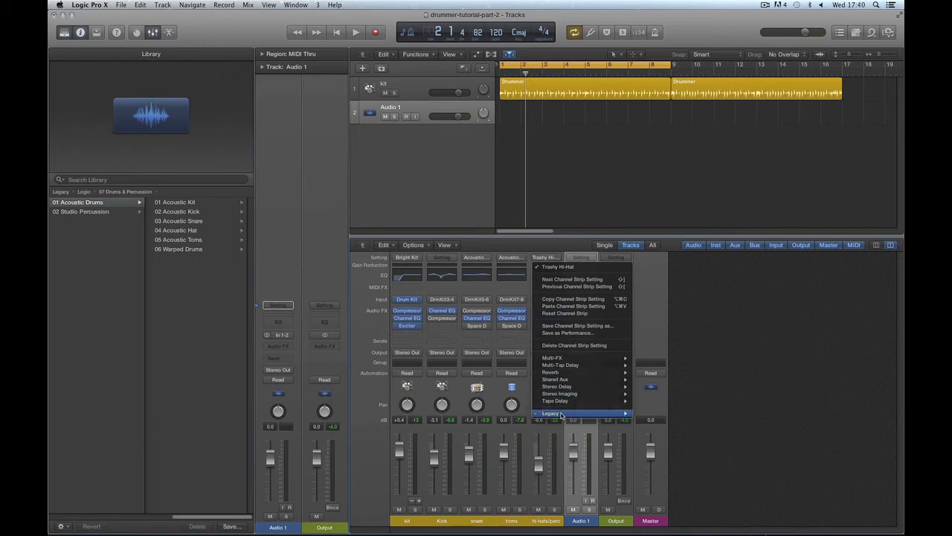
mouse_move(628, 414)
mouse_move(733, 456)
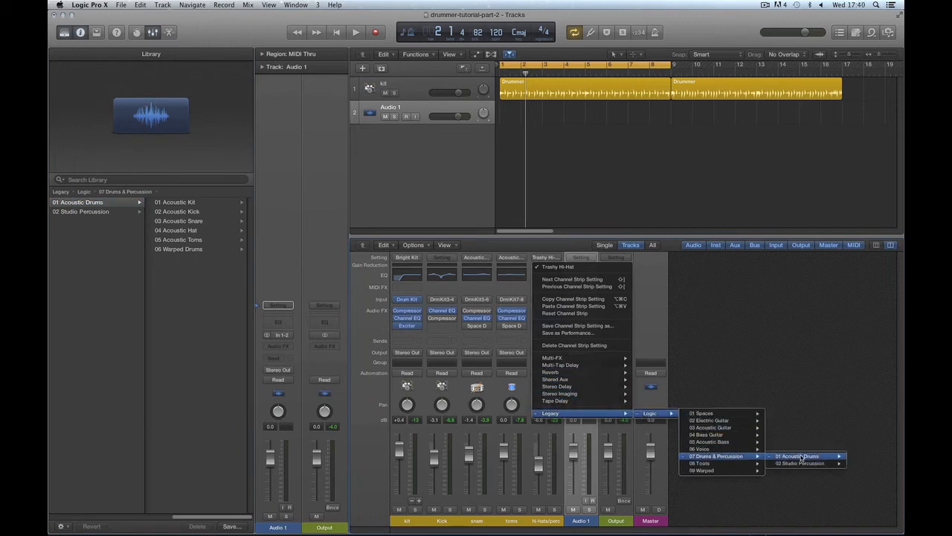
mouse_move(801, 457)
left_click(806, 384)
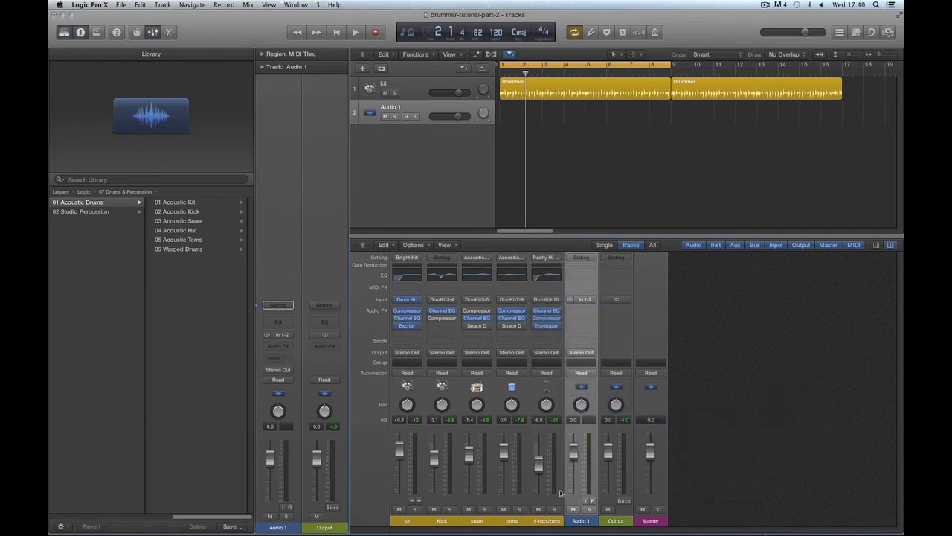
Load the Natural Kick patch from the Drums and Percussion Kick category onto the Audio 1 track and enlarge the mixer area
left_click(64, 516)
left_click(63, 516)
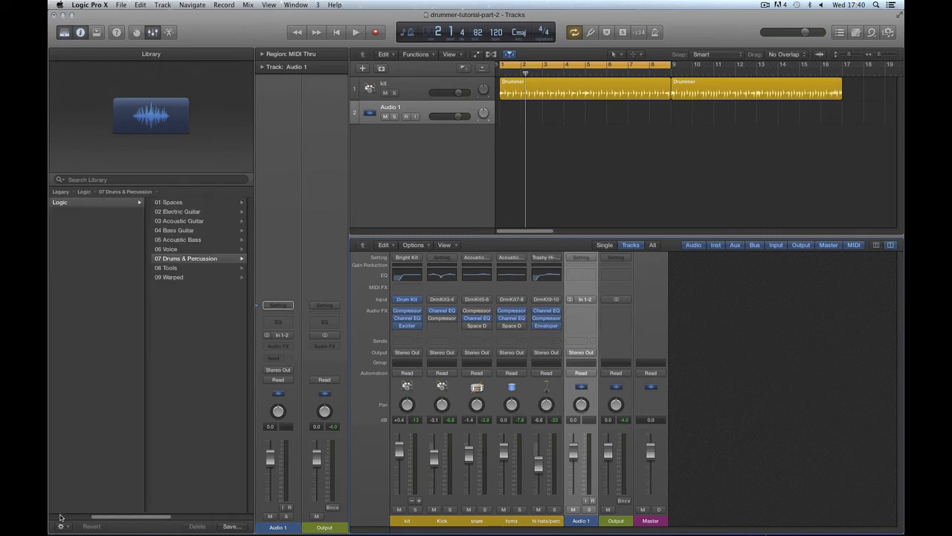
left_click(63, 516)
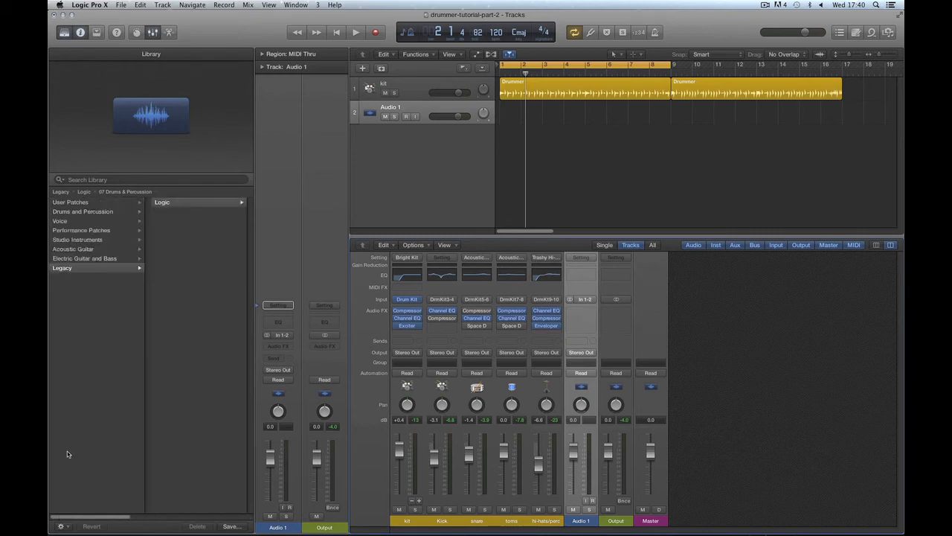
left_click(66, 212)
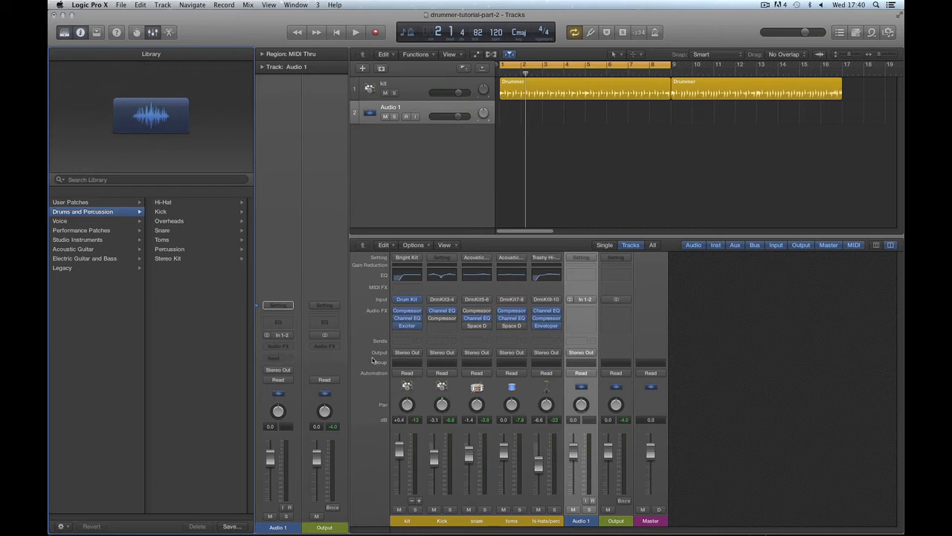
left_click(159, 212)
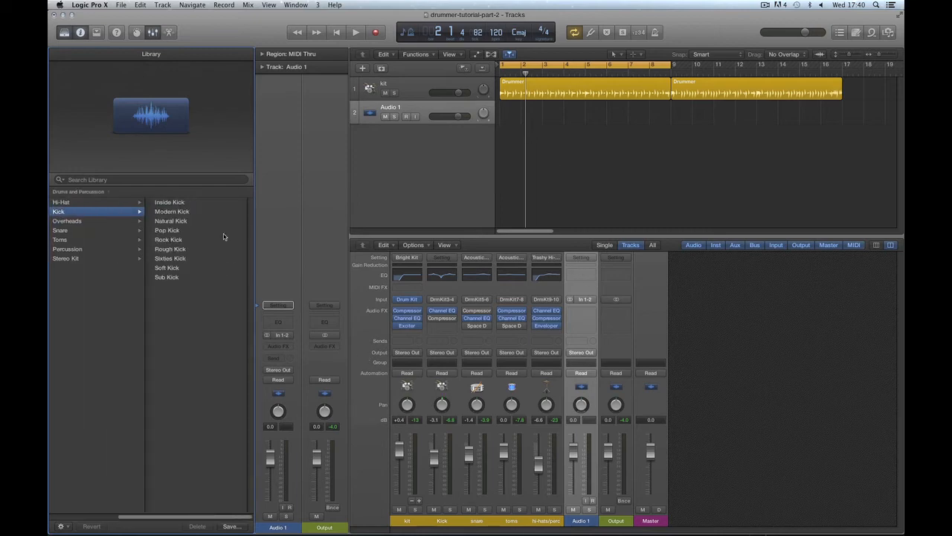
left_click(167, 220)
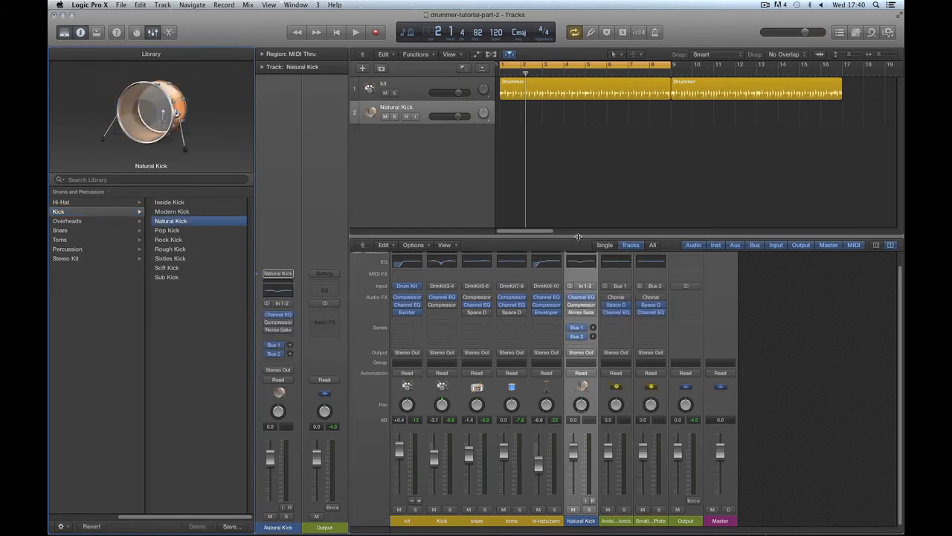
left_click_drag(577, 238, 573, 172)
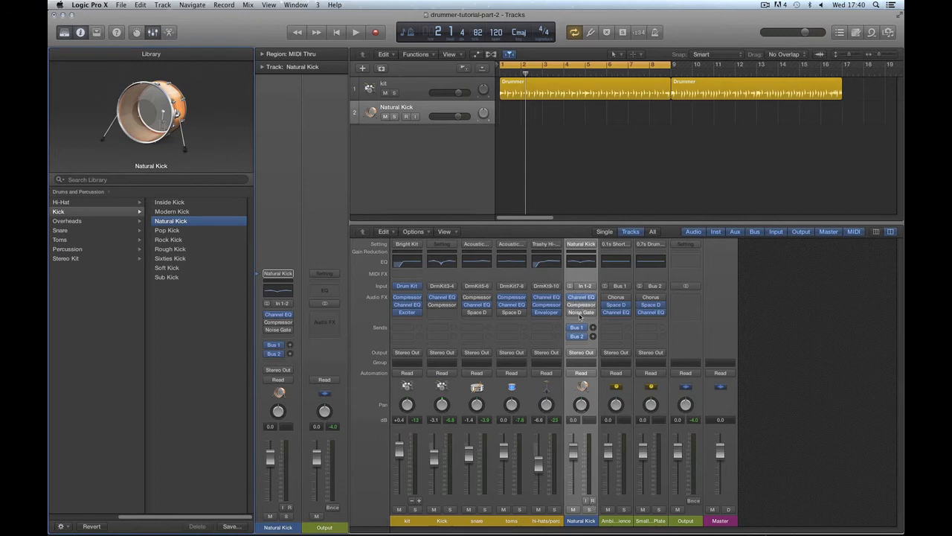
Inspect the ambience and plate reverb aux channels and check which bus feeds each one
left_click(619, 520)
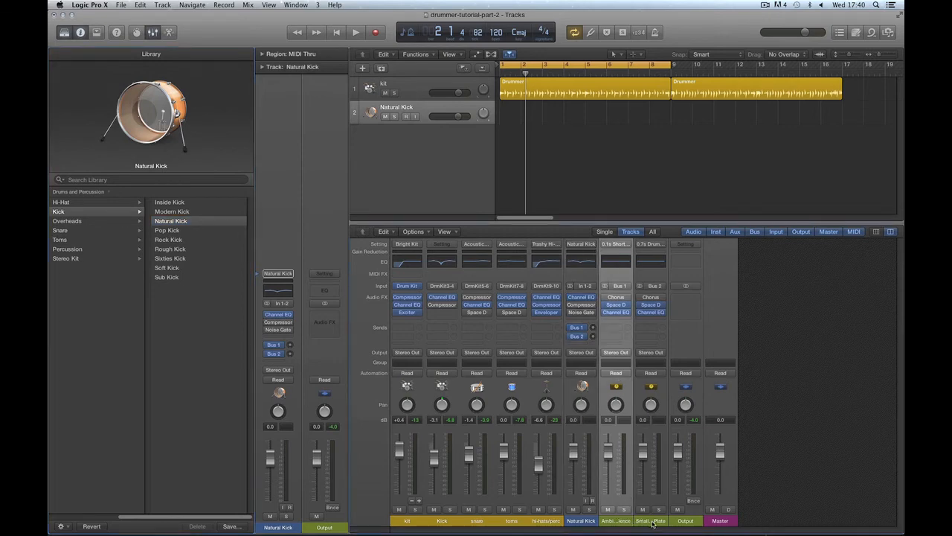
left_click(652, 521)
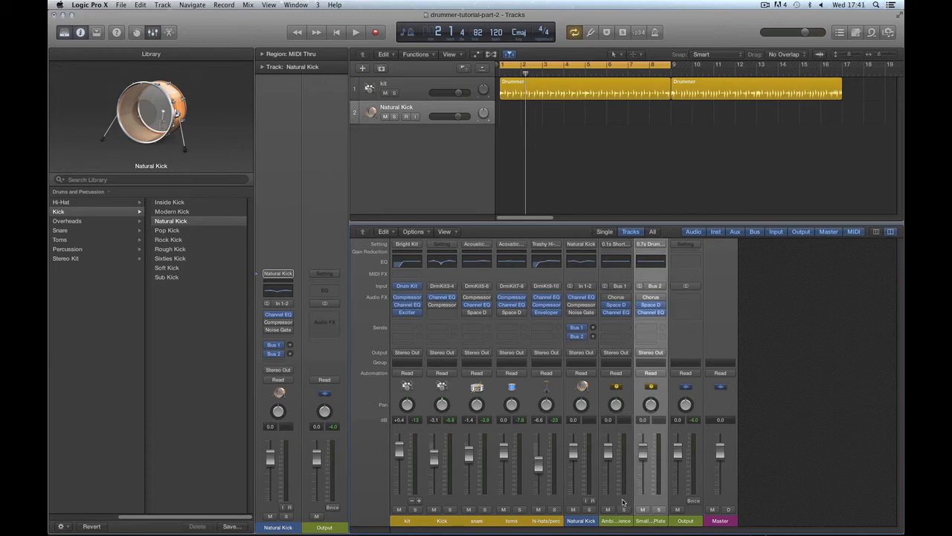
left_click(625, 521)
left_click(625, 285)
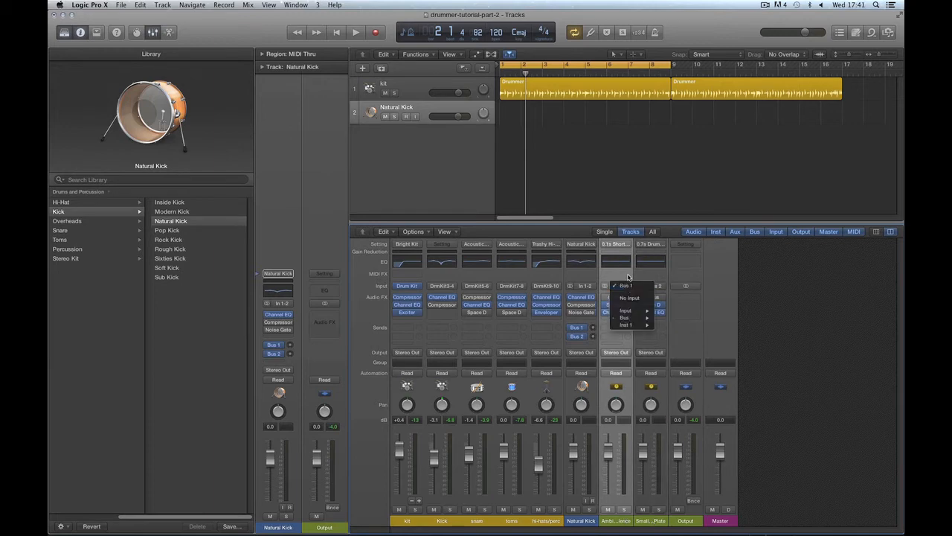
left_click(627, 276)
left_click(659, 287)
left_click(661, 276)
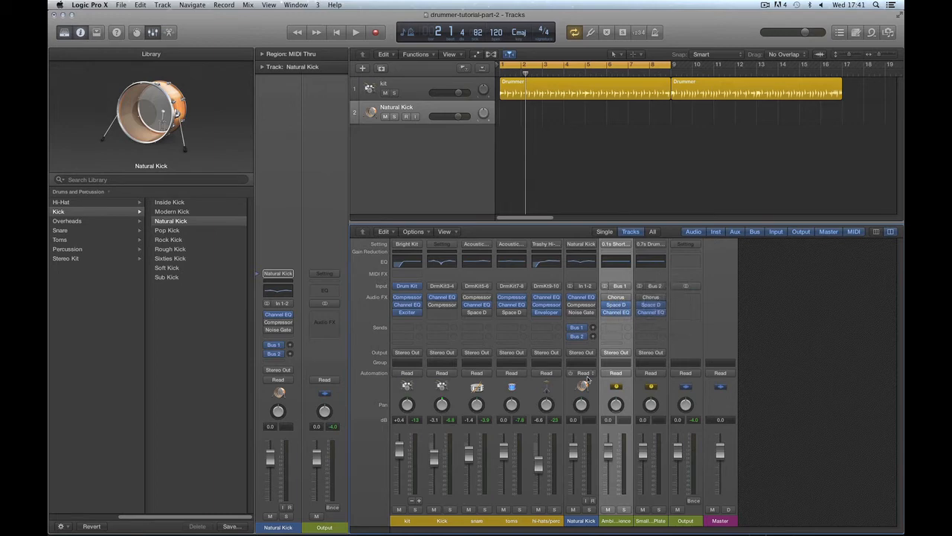
Copy the Natural Kick audio track's channel strip setting and paste it onto the drummer's Kick aux channel
left_click(588, 520)
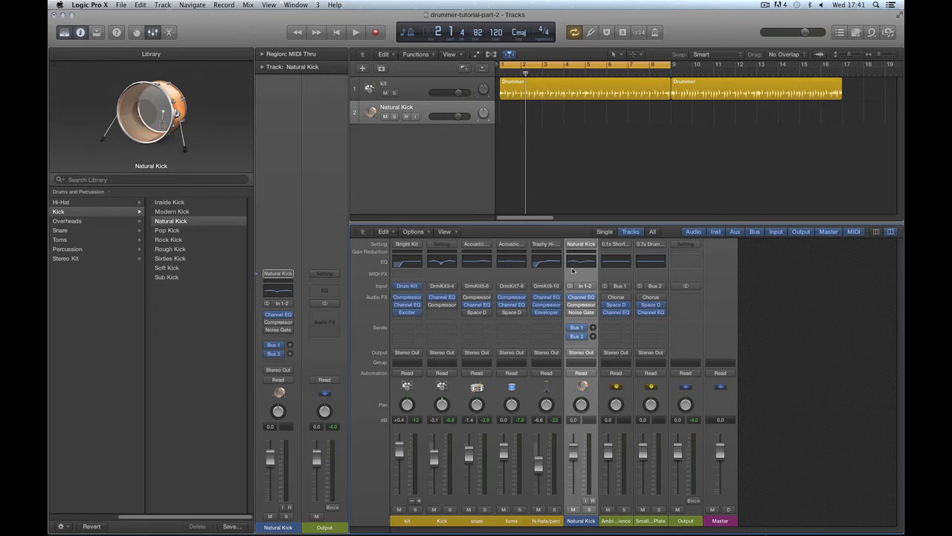
left_click(582, 244)
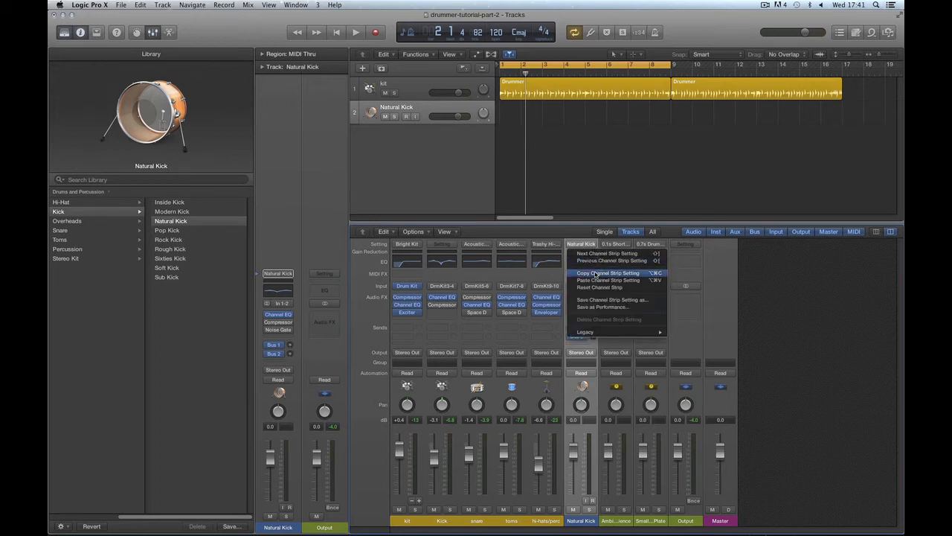
left_click(595, 273)
left_click(442, 520)
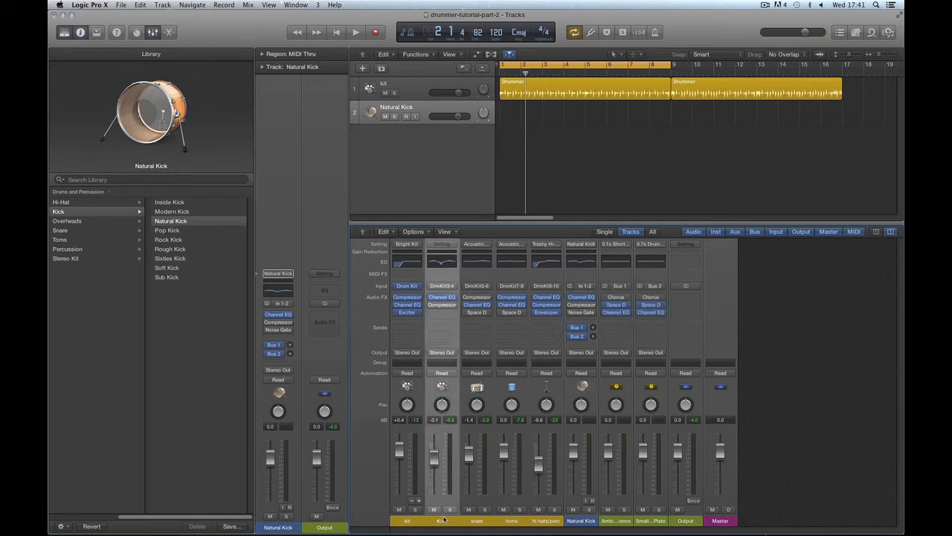
left_click(442, 244)
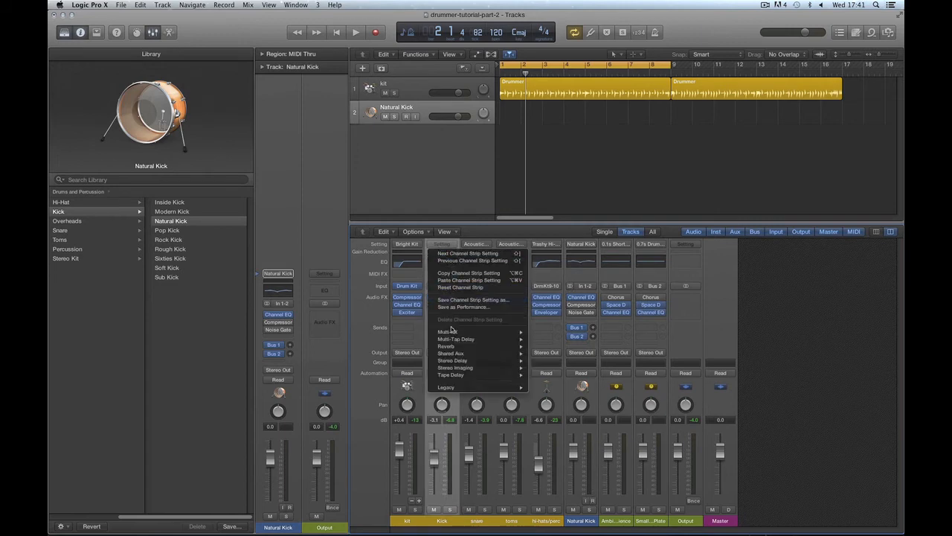
left_click(459, 280)
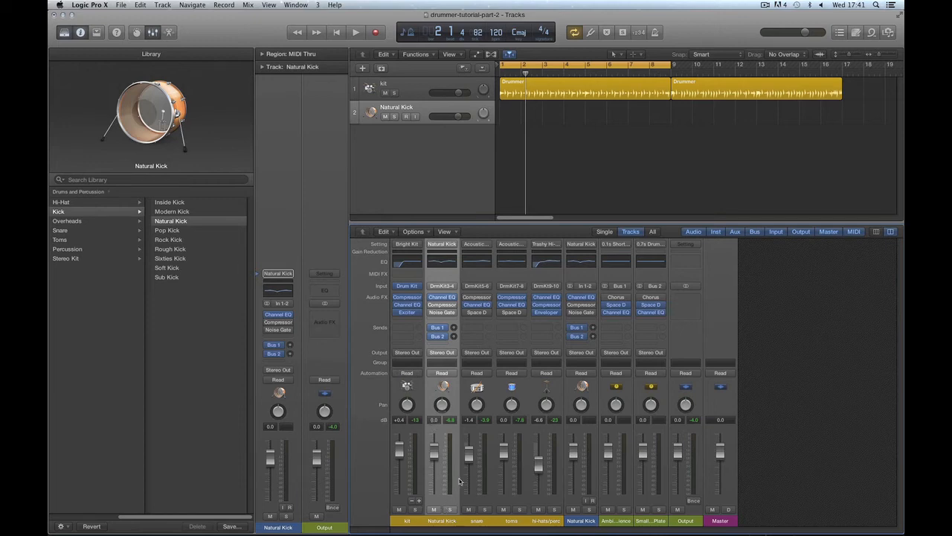
Examine the Library's Snare patches for the Natural Kick audio track and review its ambience and plate aux channels
left_click(577, 521)
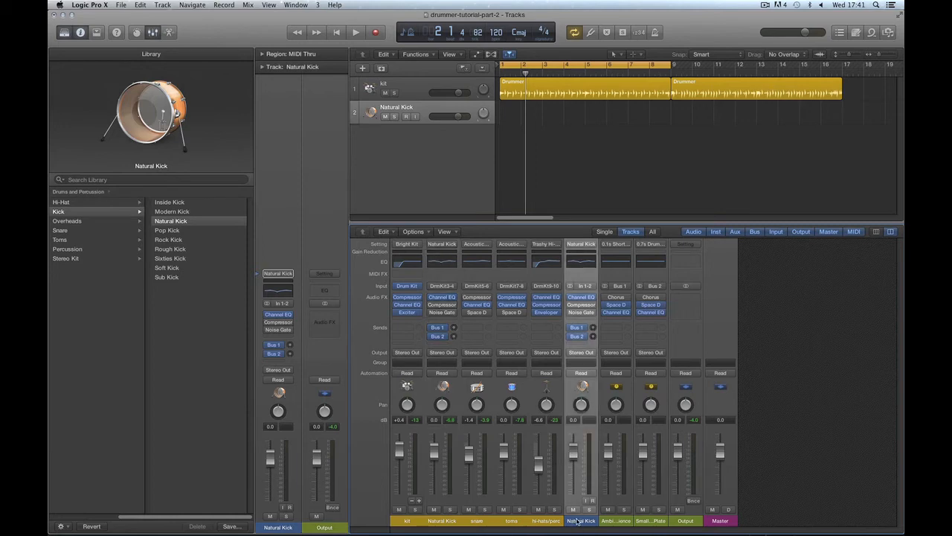
left_click(59, 231)
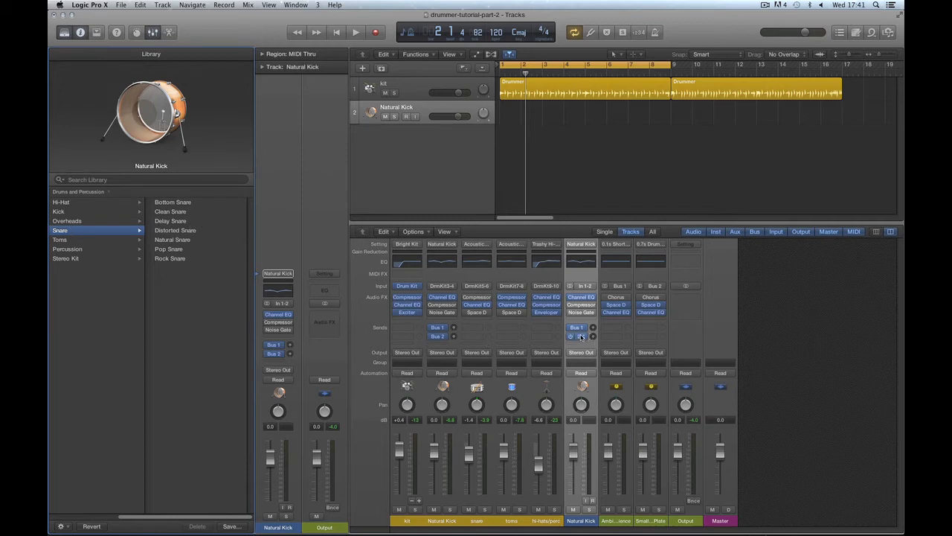
left_click(629, 521)
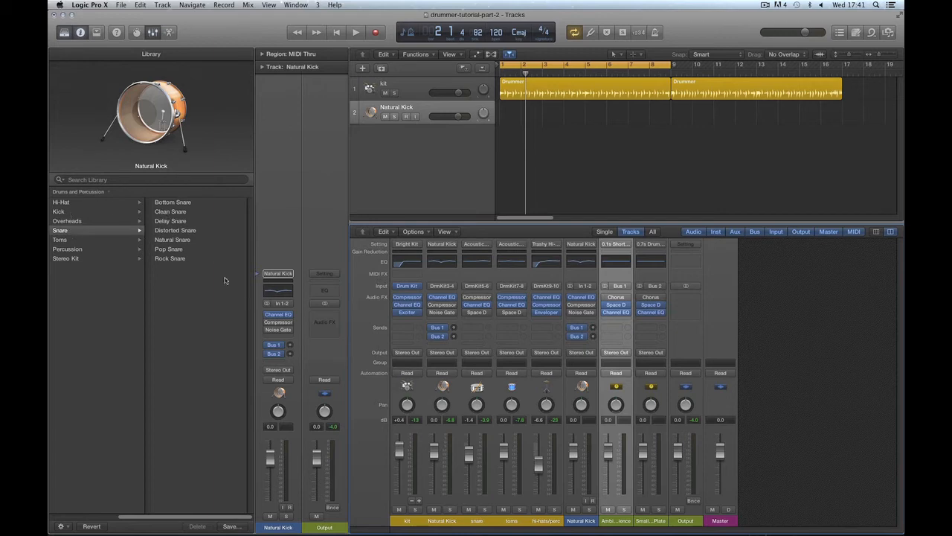
left_click(646, 522)
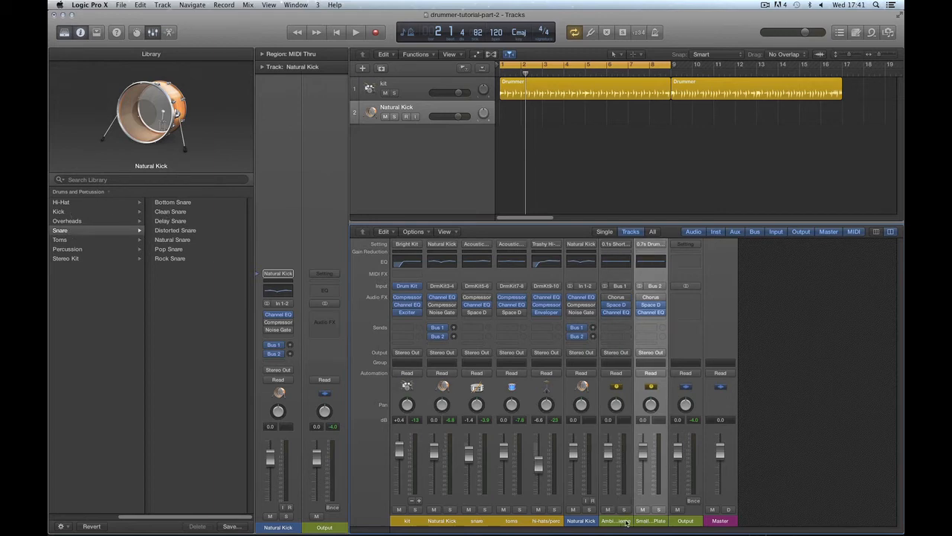
left_click(625, 521)
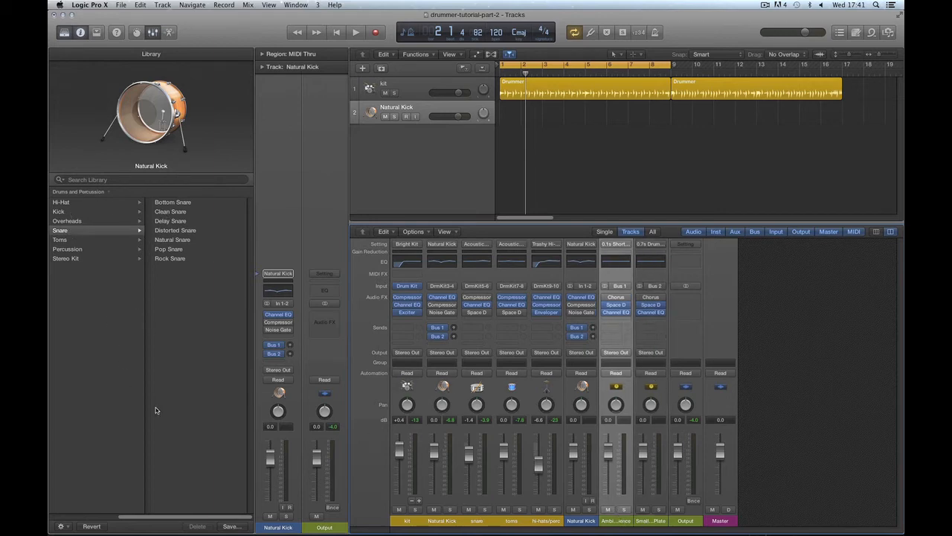
left_click(580, 519)
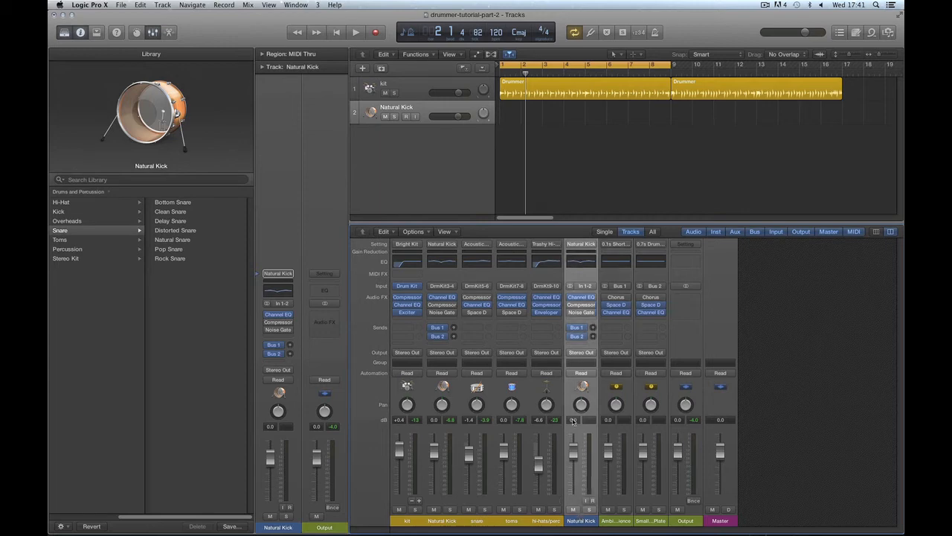
left_click(616, 522)
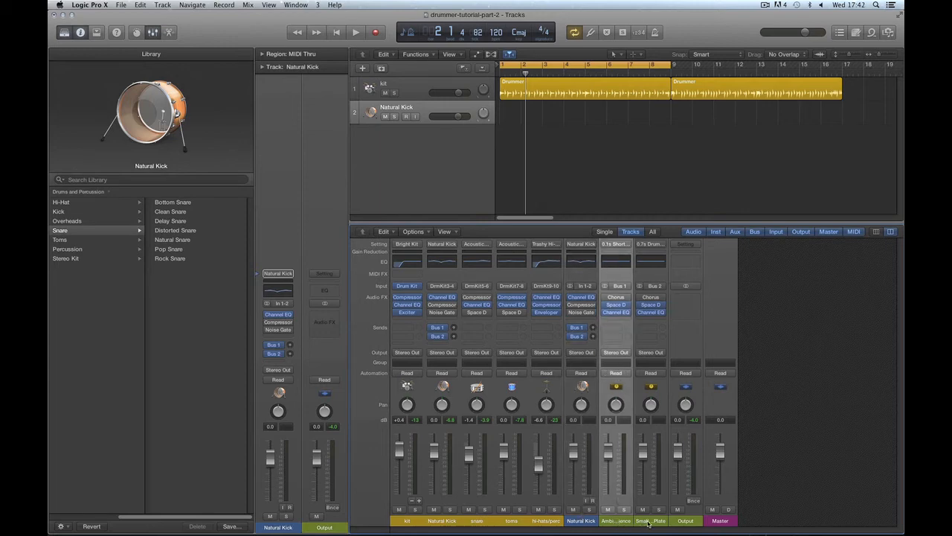
left_click(649, 522)
left_click(623, 521)
left_click(584, 519)
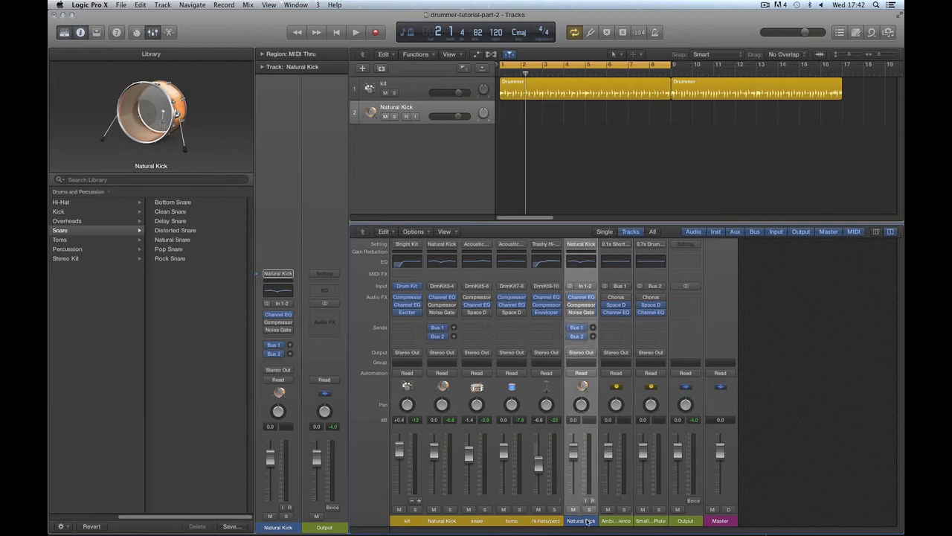
left_click(65, 233)
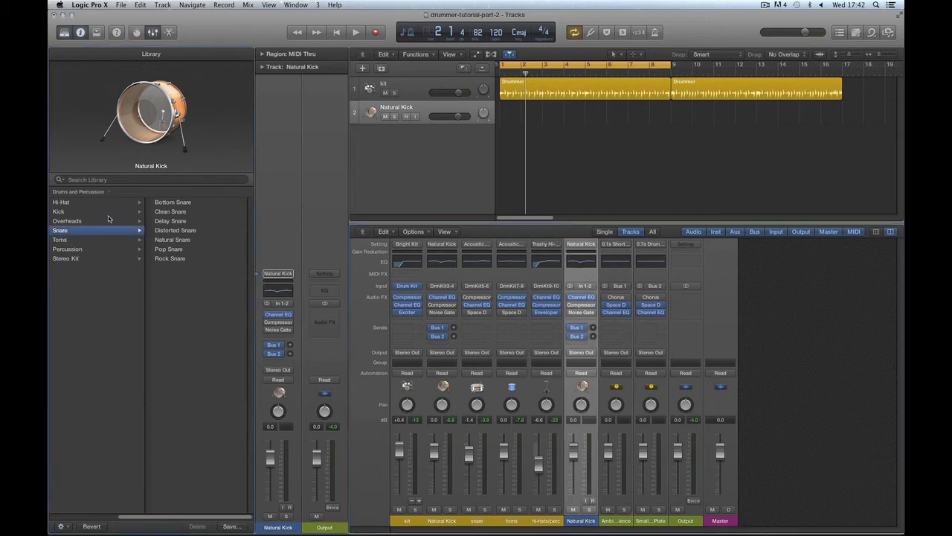
Load the Clean Snare patch onto the second track
left_click(169, 214)
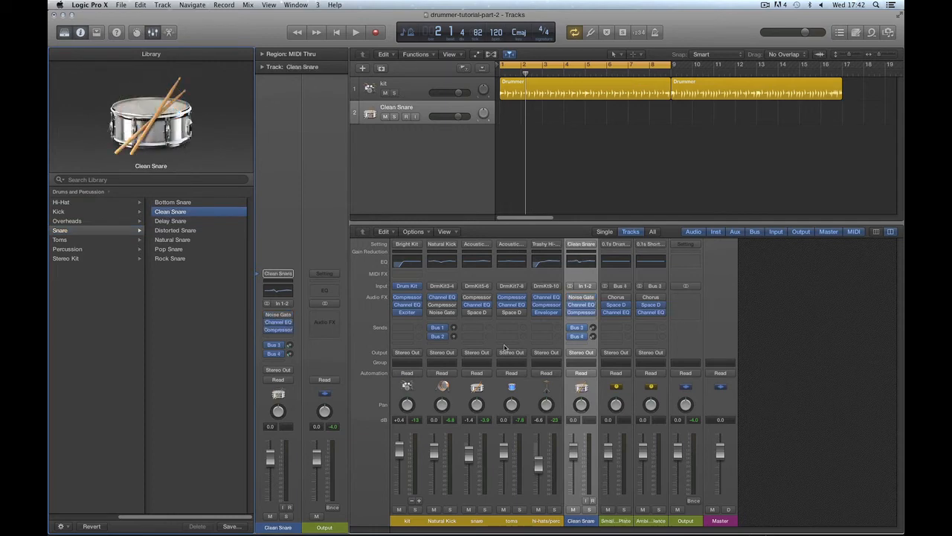
Examine the Small Plate and Ambience aux channels and check which bus feeds the input of each
left_click(648, 522)
left_click(631, 522)
left_click(650, 522)
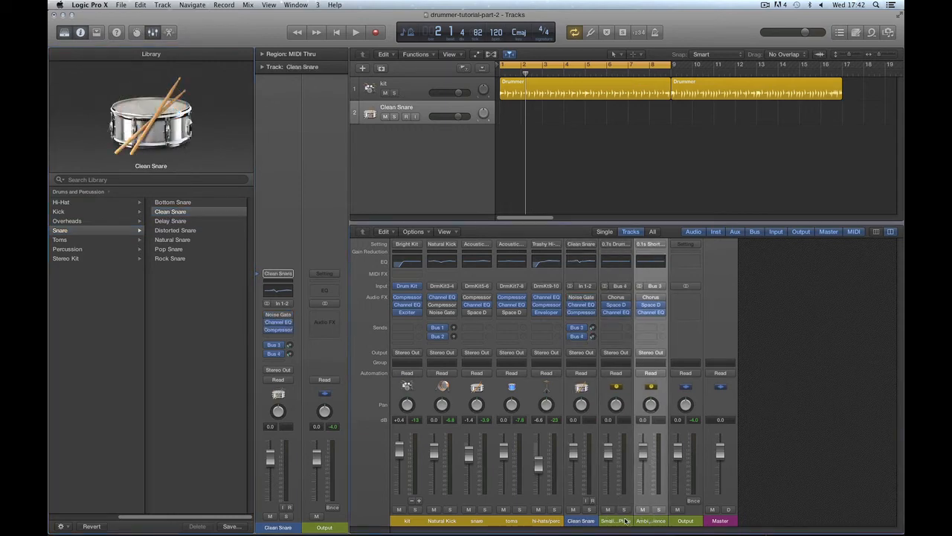
left_click(627, 522)
left_click(650, 522)
left_click(627, 524)
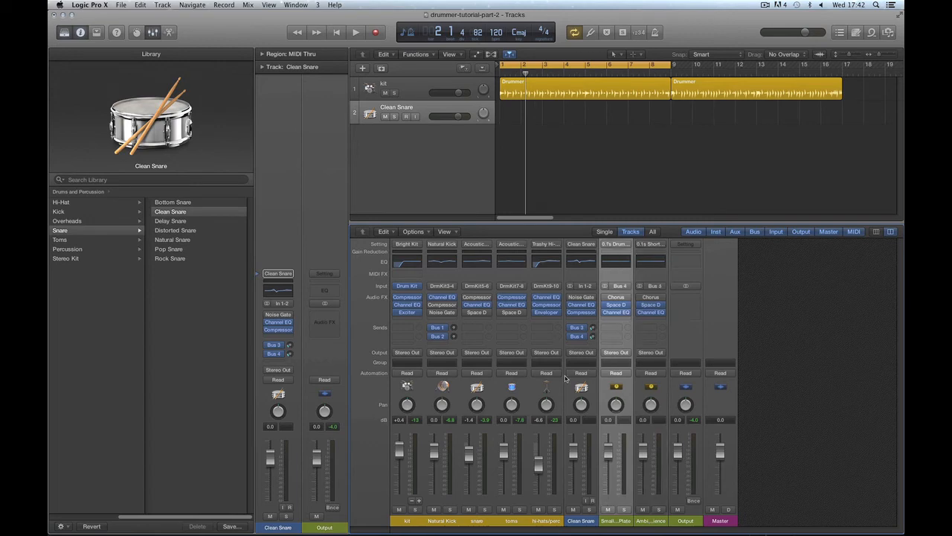
left_click(651, 288)
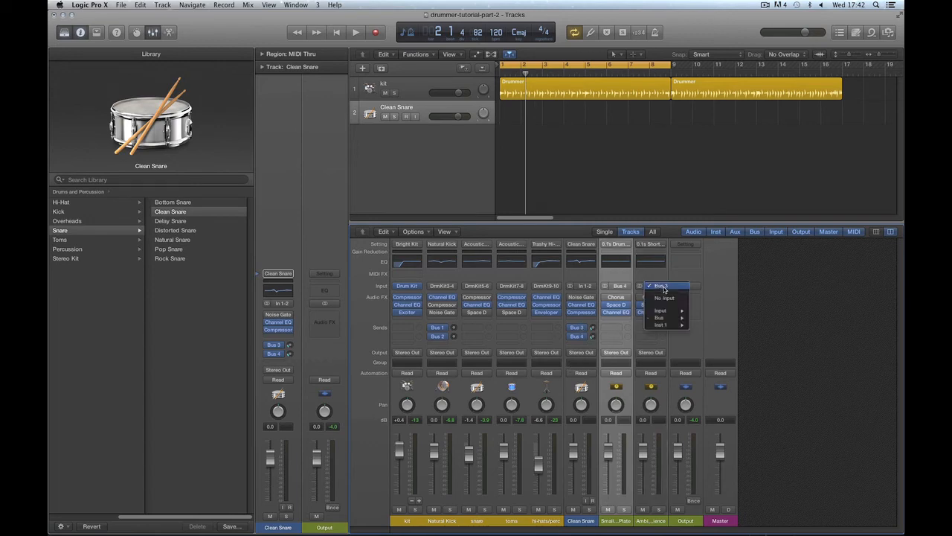
left_click(637, 281)
left_click(624, 286)
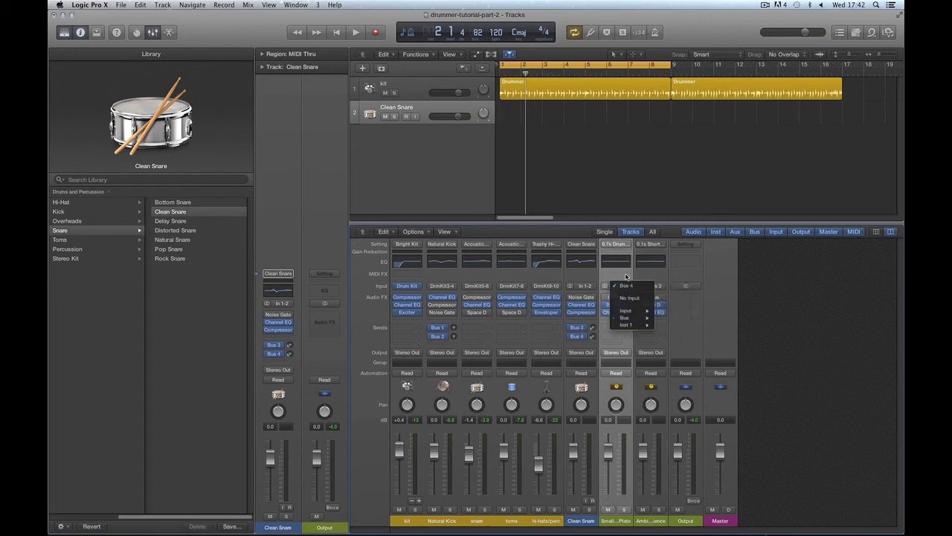
left_click(624, 287)
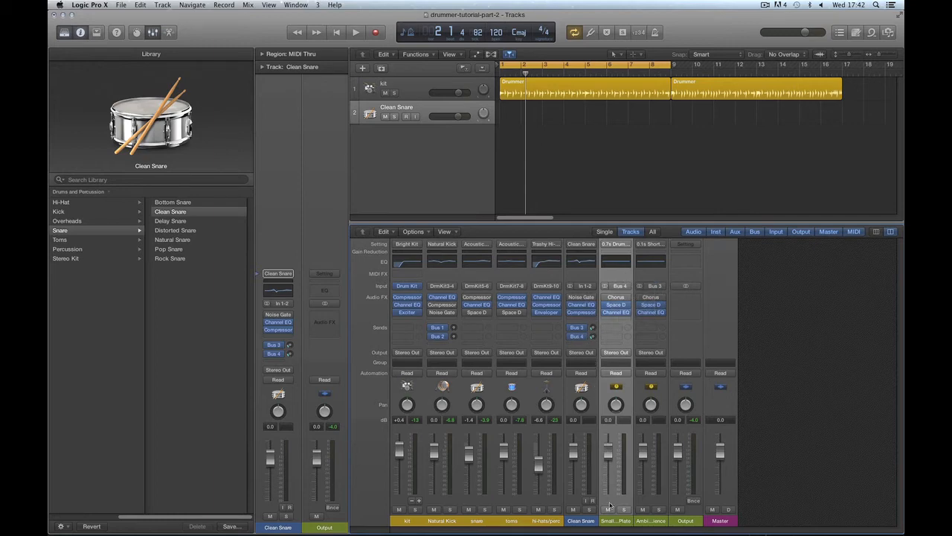
Copy the Clean Snare channel strip setting and paste it onto the drum kit's snare channel
left_click(589, 524)
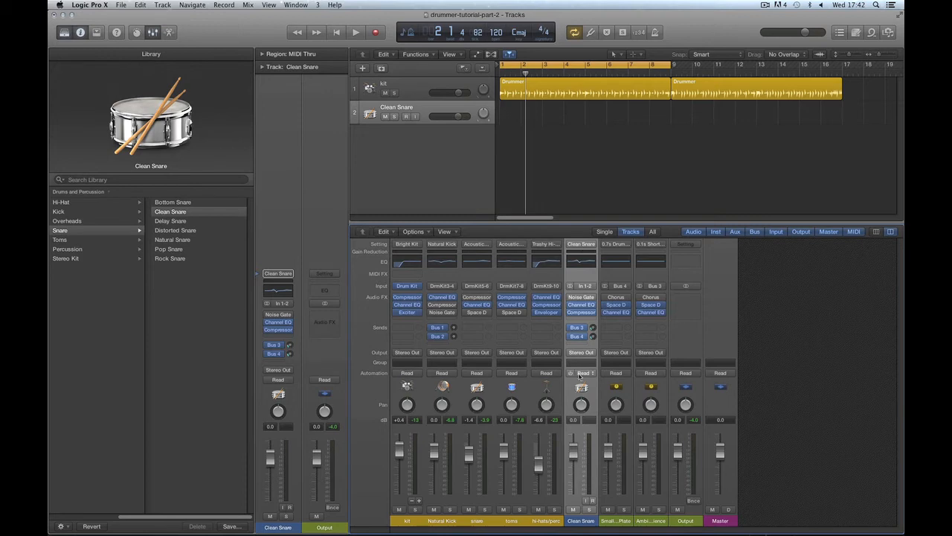
left_click(581, 246)
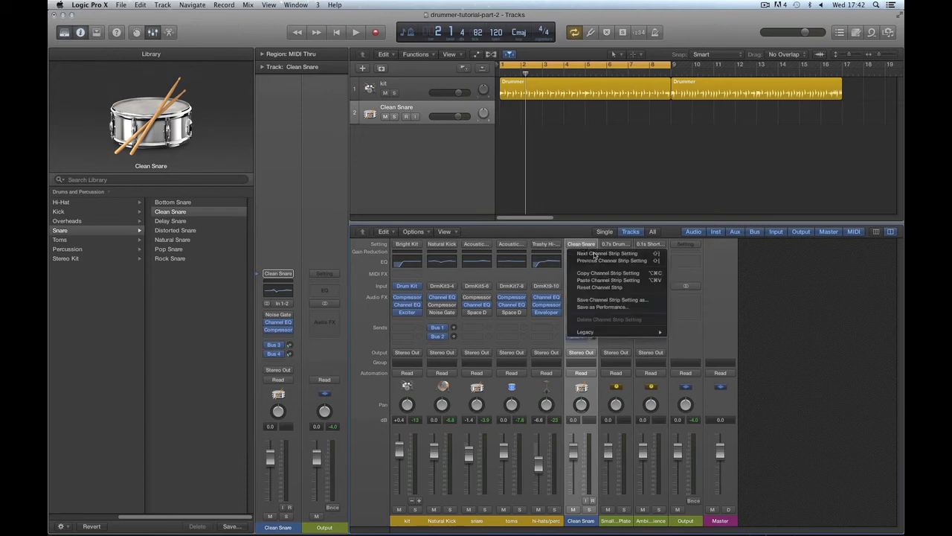
left_click(597, 274)
left_click(477, 525)
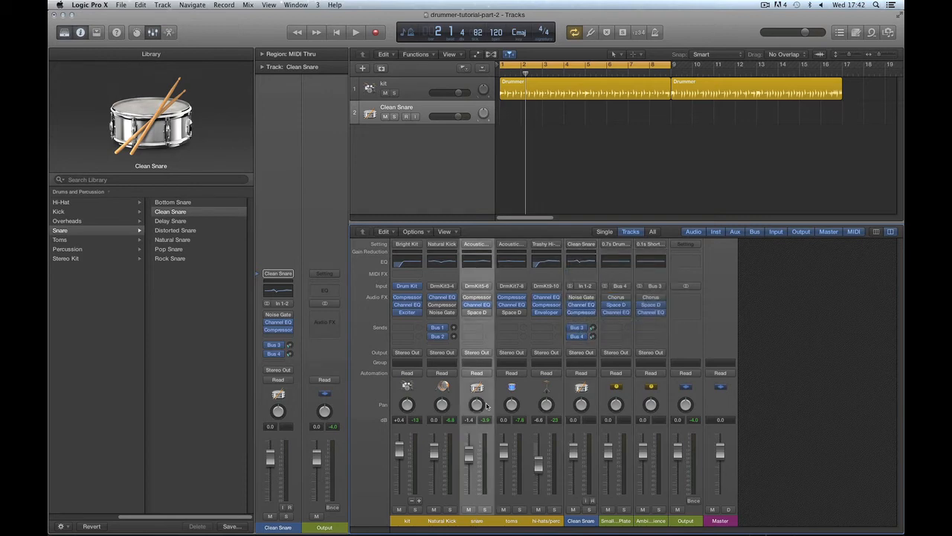
left_click(476, 244)
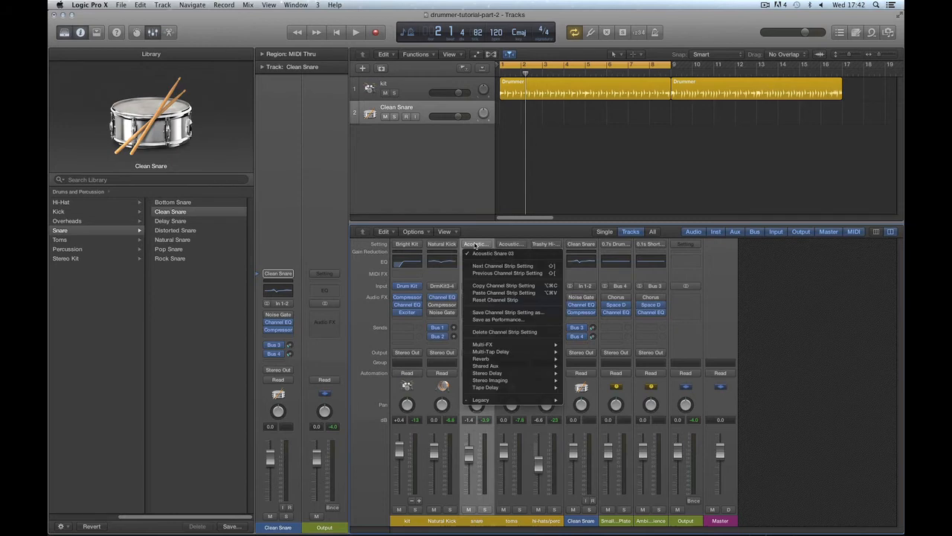
left_click(488, 293)
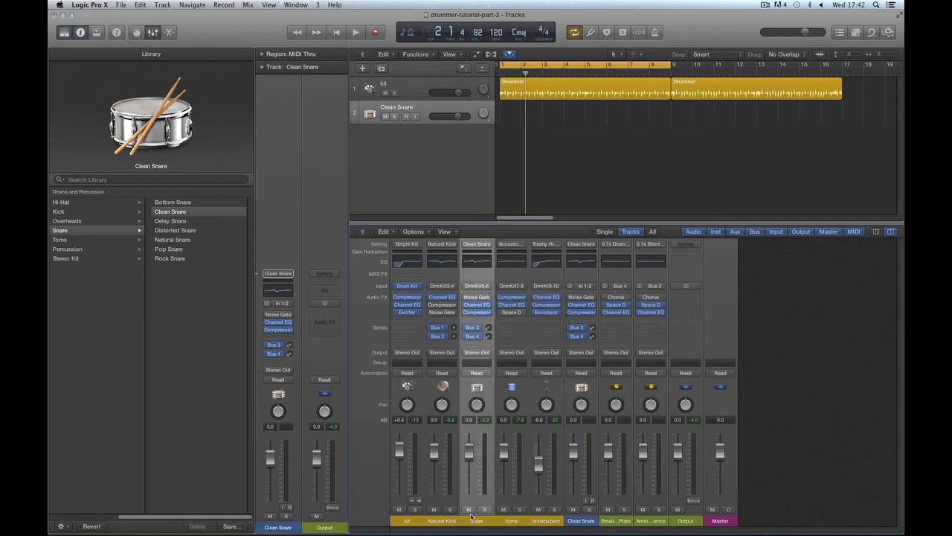
Reassign the two sends of the kit's Natural Kick channel to Bus 3 and Bus 4, matching the aux inputs
left_click(441, 522)
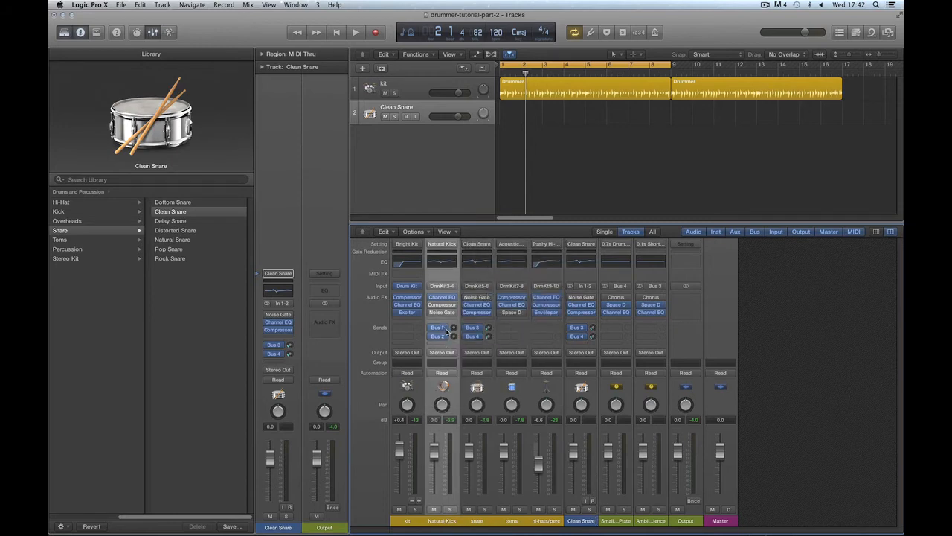
left_click(646, 523)
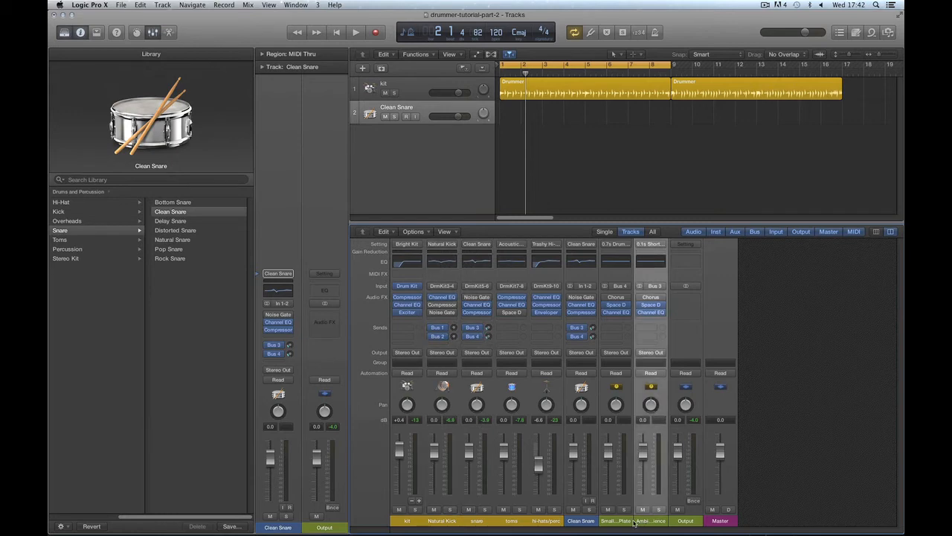
left_click(627, 522)
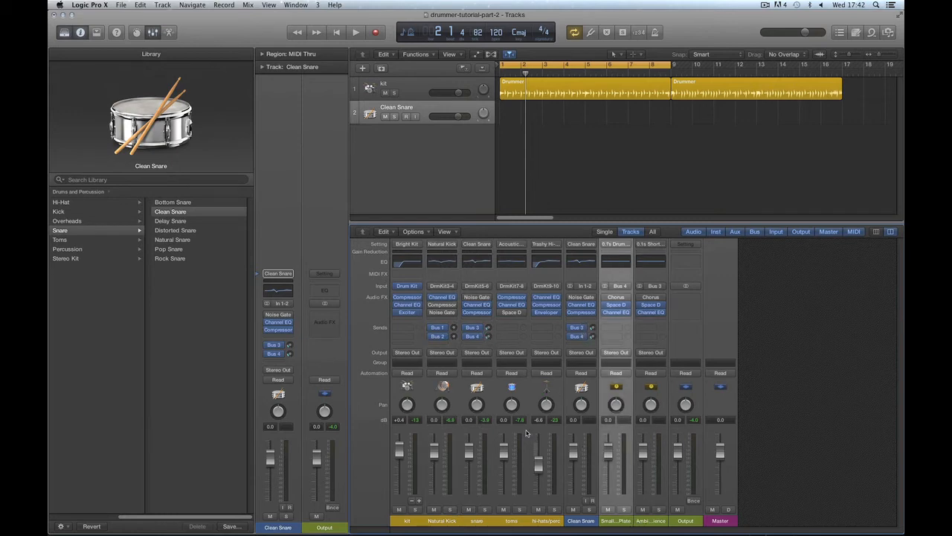
left_click(452, 520)
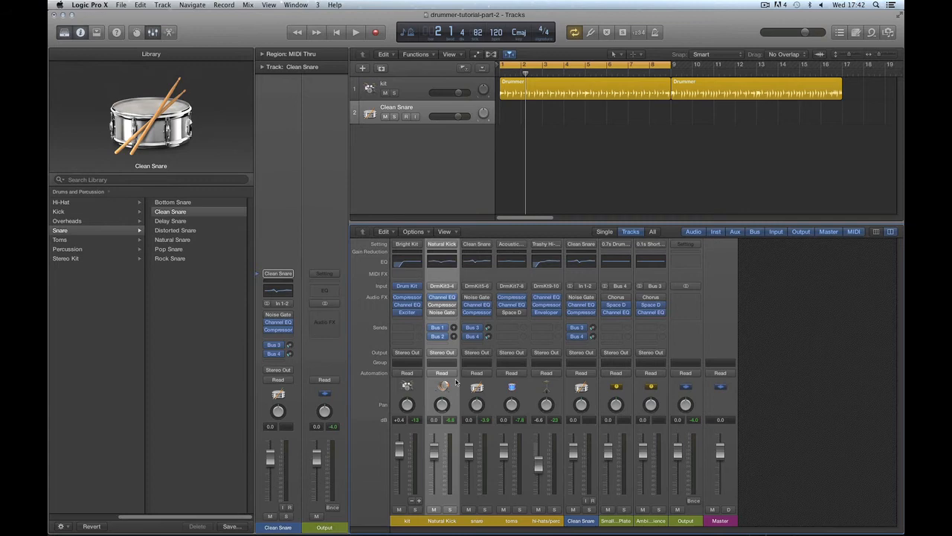
left_click(443, 330)
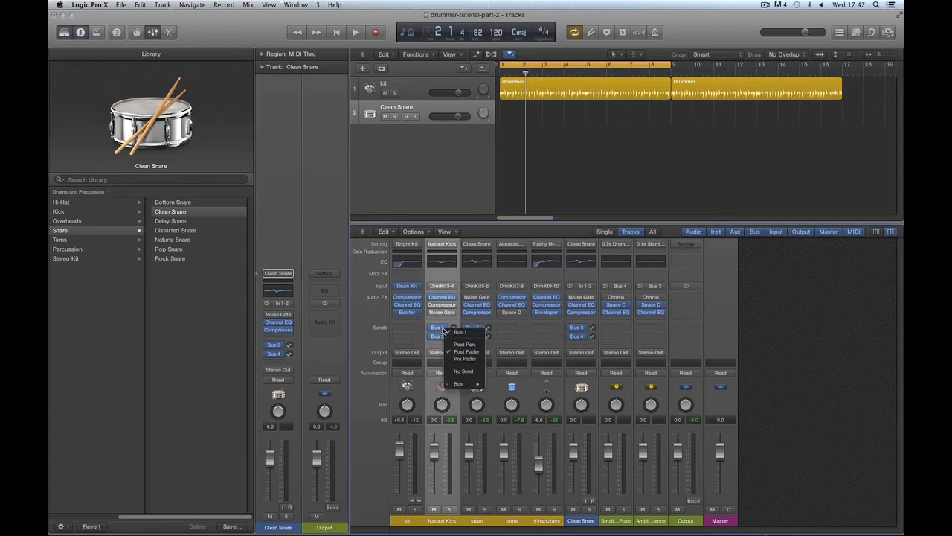
mouse_move(467, 383)
left_click(528, 399)
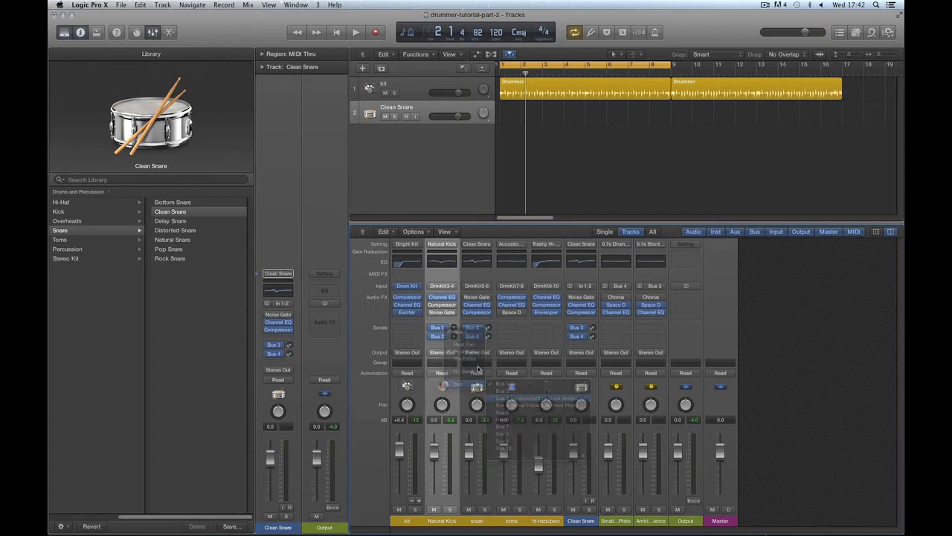
left_click(444, 336)
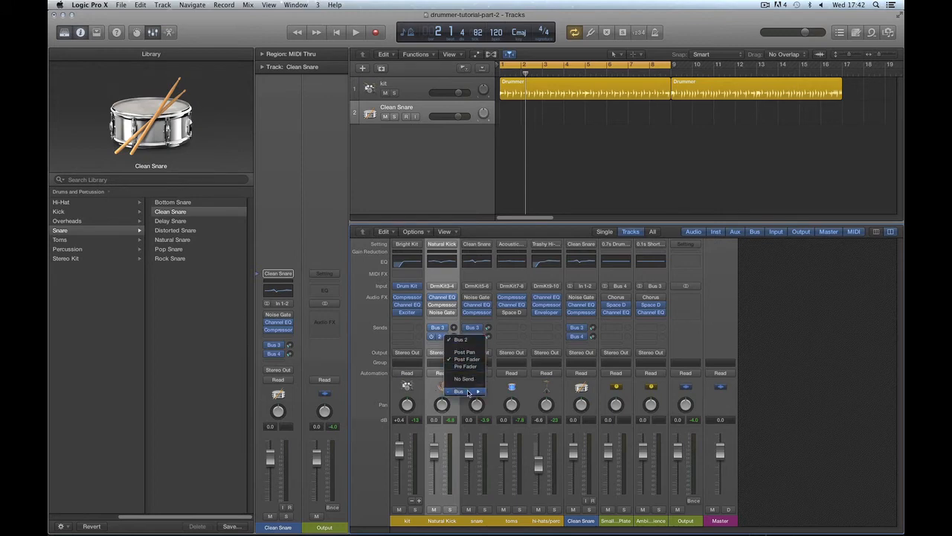
mouse_move(468, 392)
left_click(518, 413)
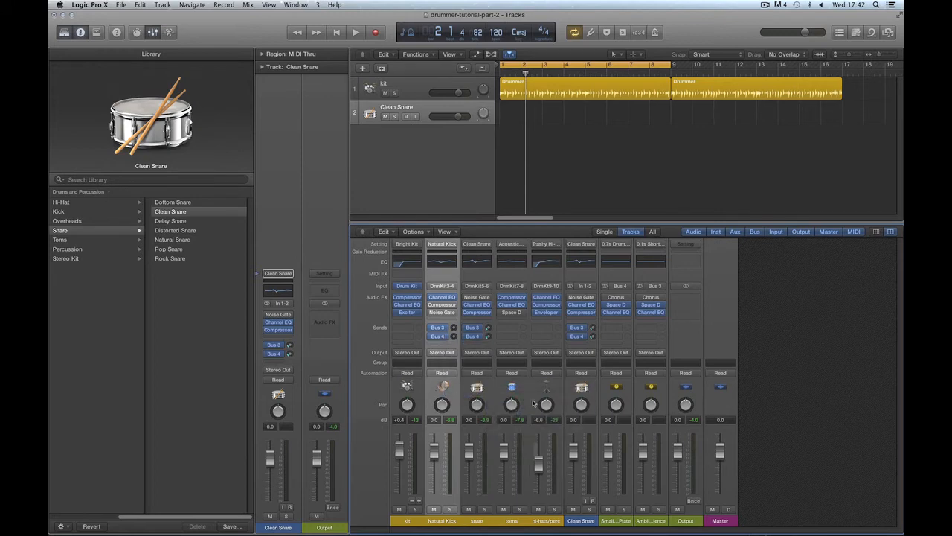
Delete the Clean Snare track from the project
left_click(589, 526)
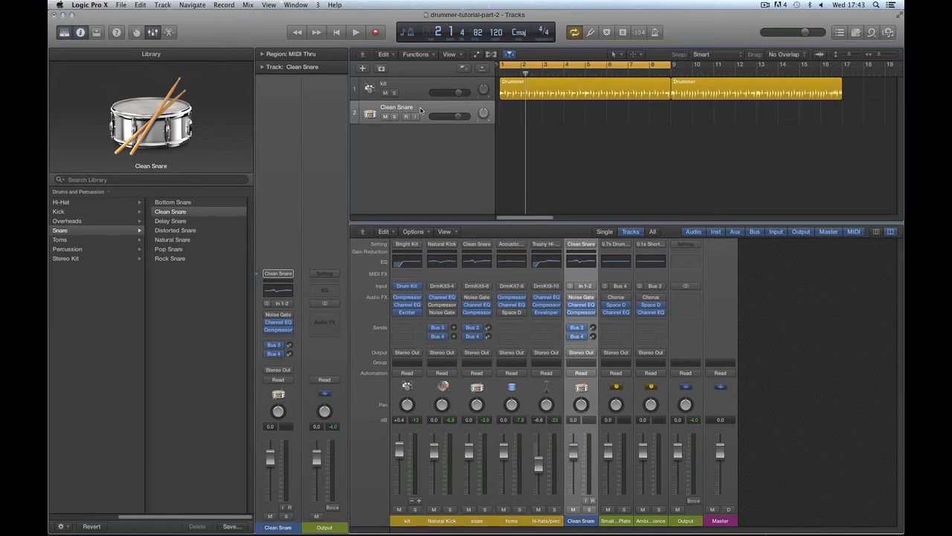
key("super+BackSpace")
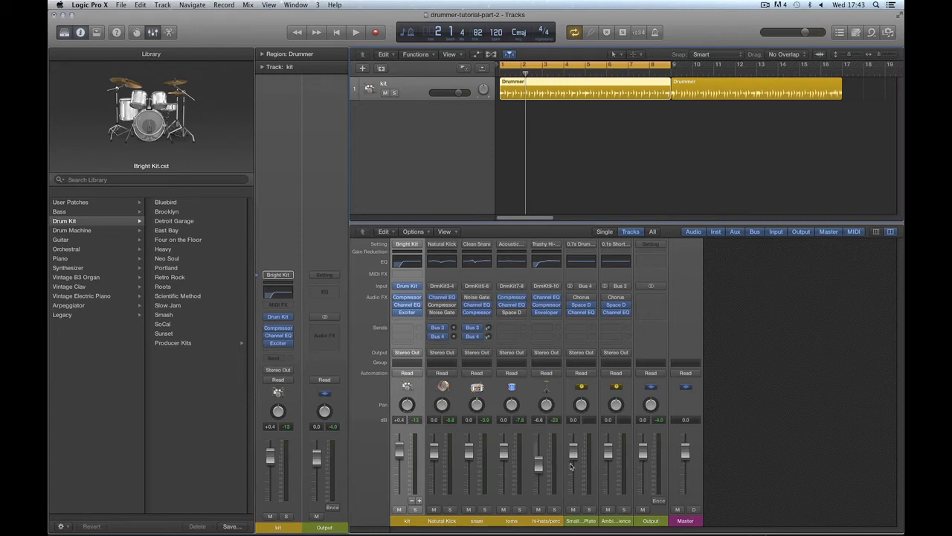
Select the Natural Kick and snare channels in turn and play back the whole kit briefly
left_click(460, 520)
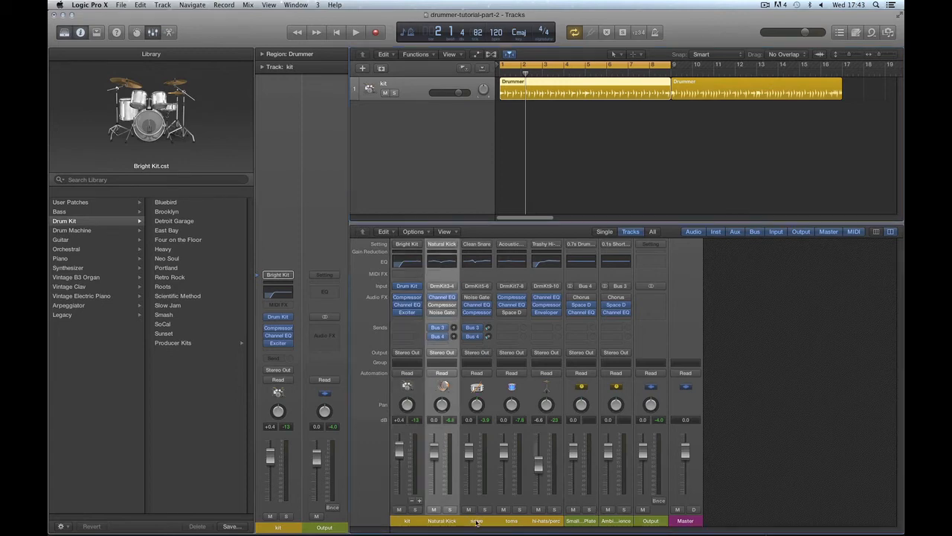
left_click(473, 521)
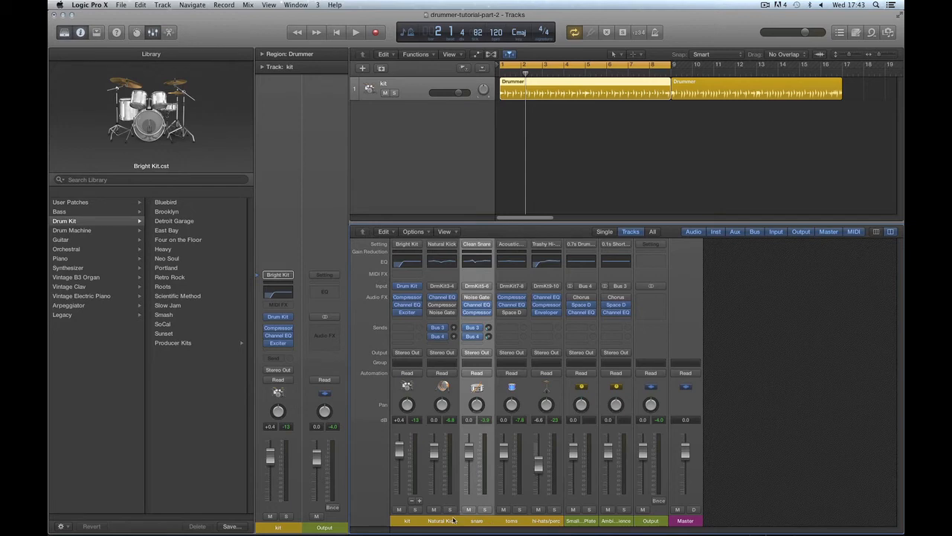
key("space")
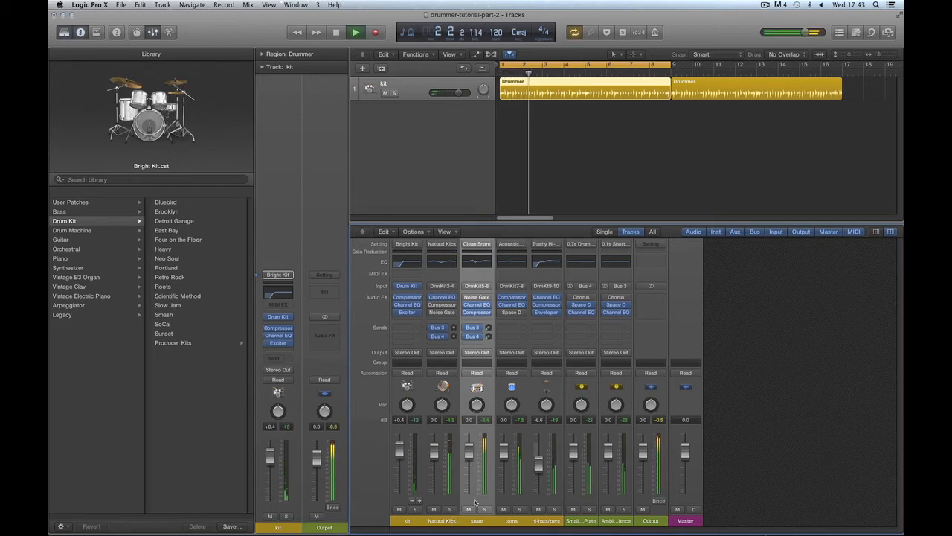
key("space")
Listen to the snare channel soloed, and compare it with the full kit with the solo off
left_click(484, 510)
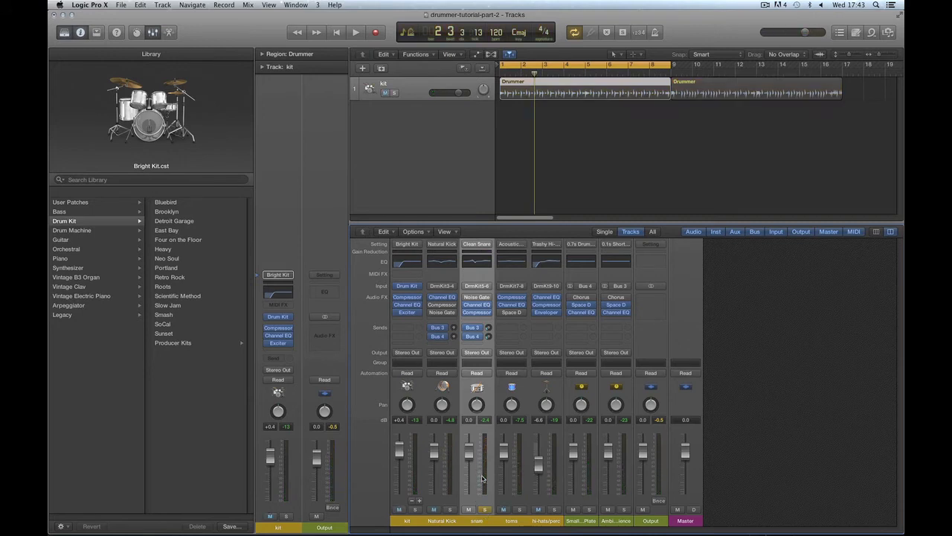
key("space")
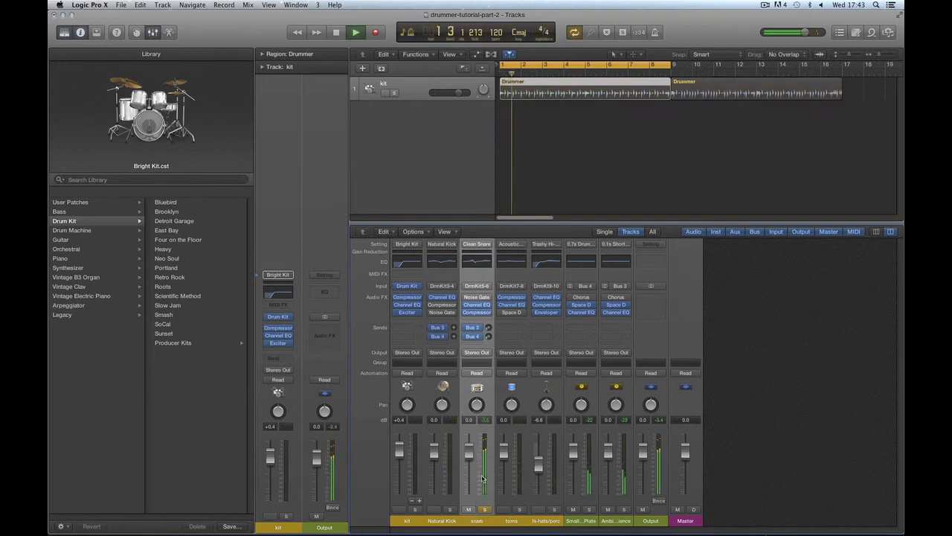
key("space")
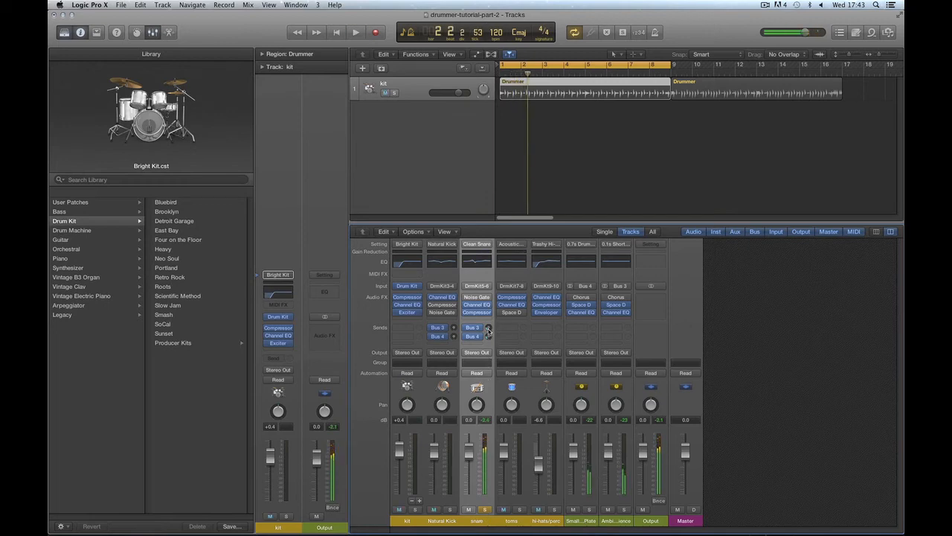
left_click(485, 510)
key("space")
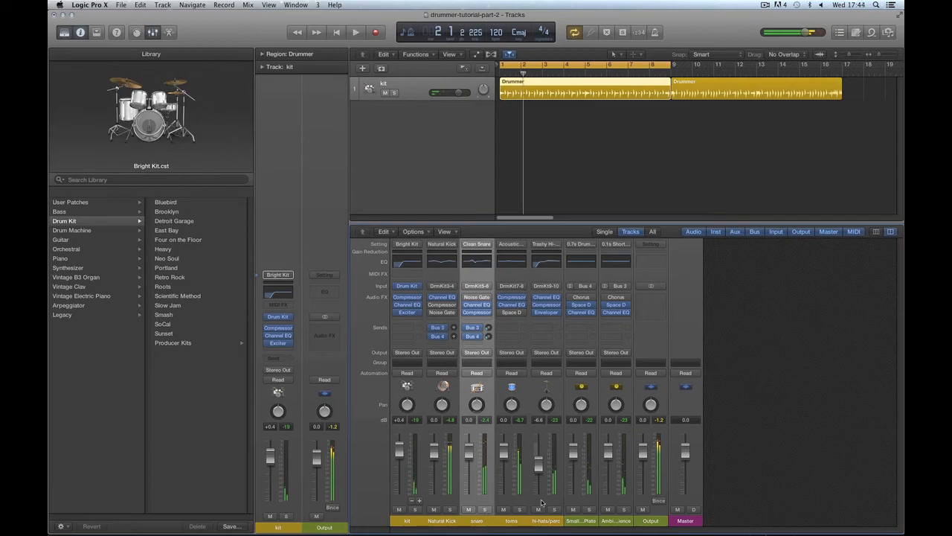
key("space")
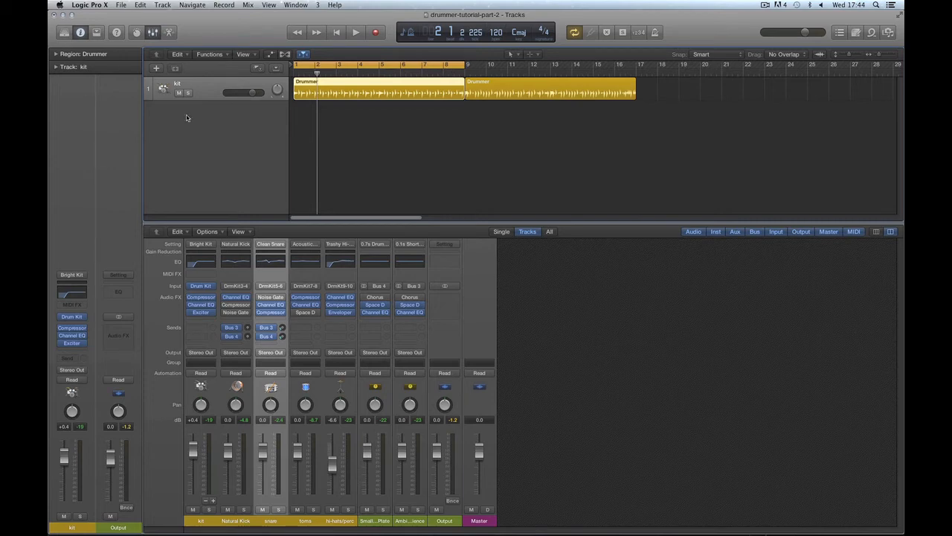
Look through the Producer Kits in the Library and hide the Library again
left_click(64, 33)
left_click(183, 343)
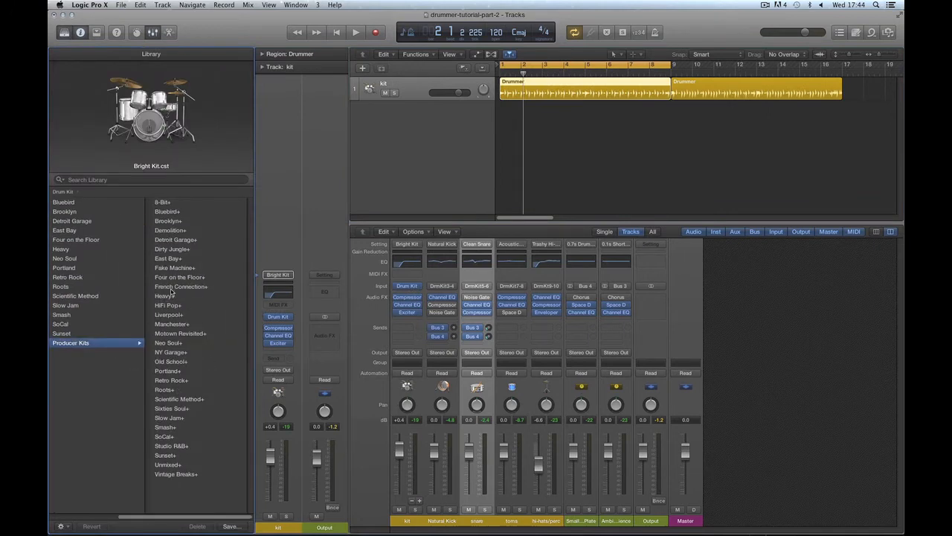
left_click(64, 33)
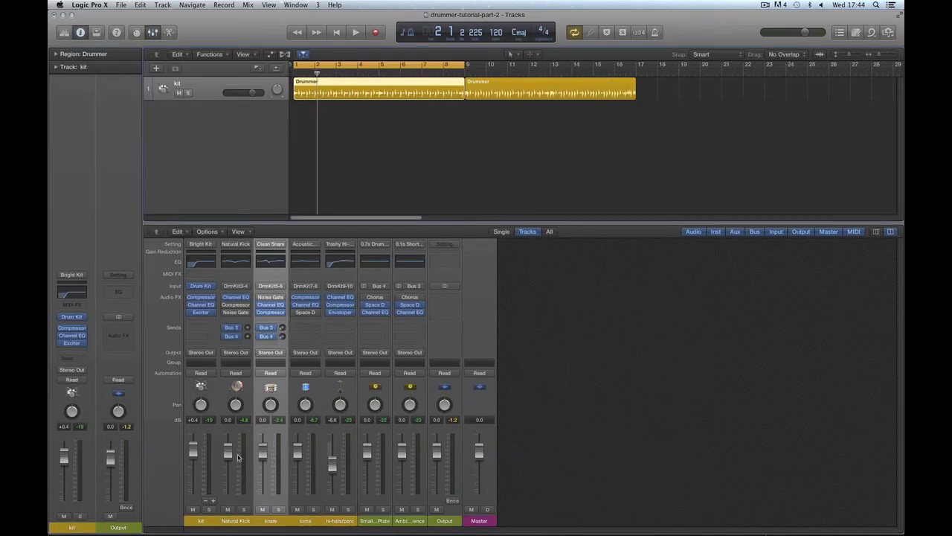
Remove the Bus 3 and Bus 4 sends from the Natural Kick and snare channels together
left_click(398, 519)
left_click(376, 522)
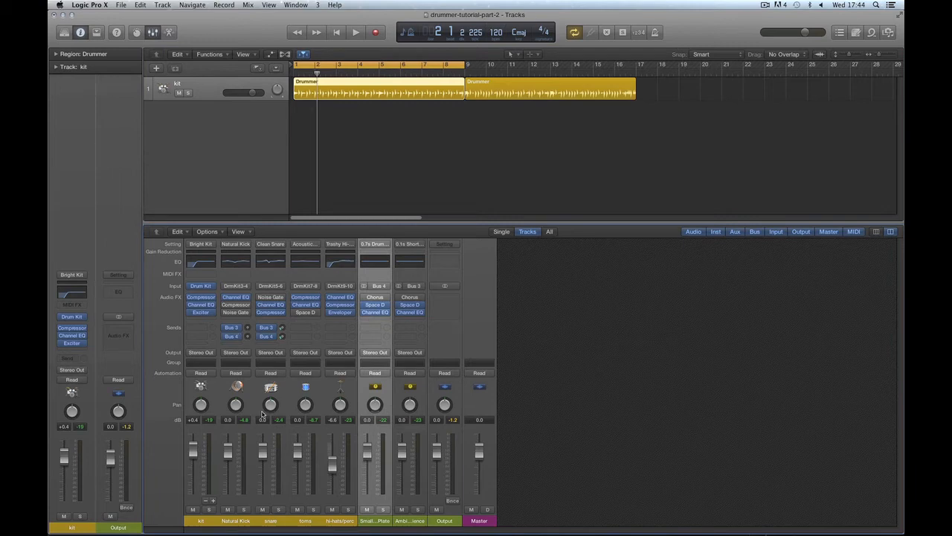
left_click(246, 519)
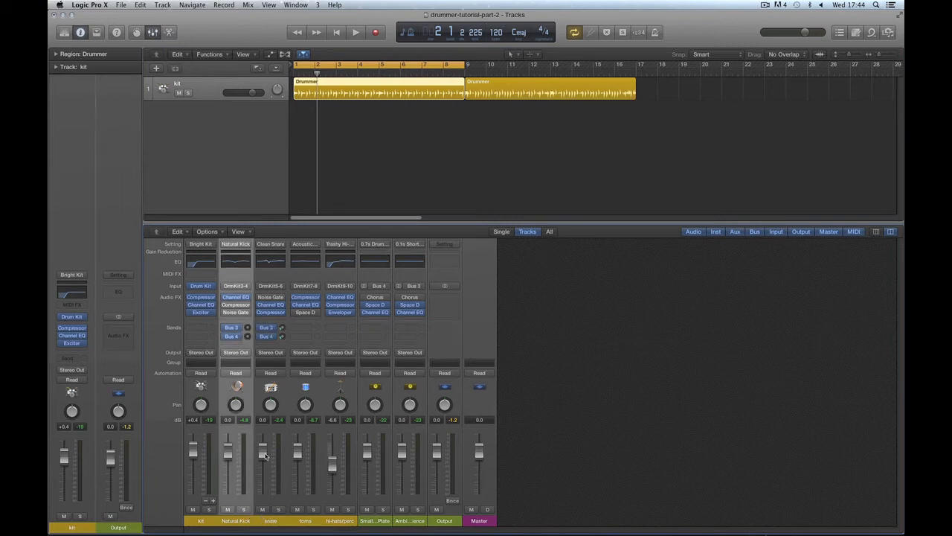
left_click(272, 521, "shift")
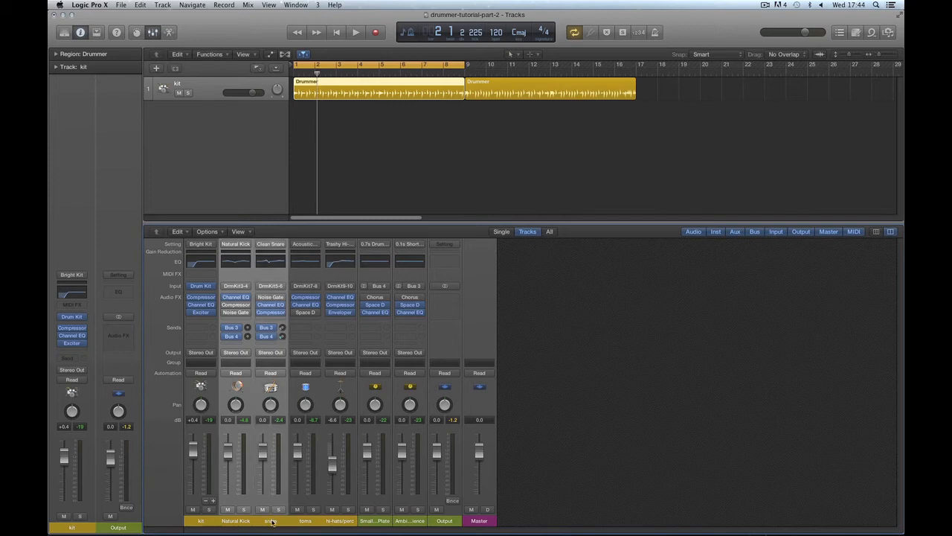
left_click(238, 331)
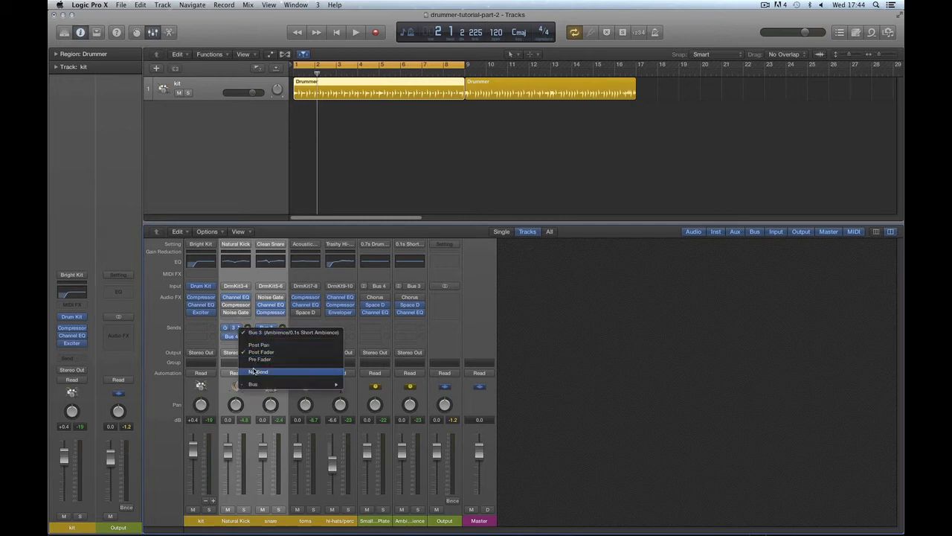
left_click(255, 369)
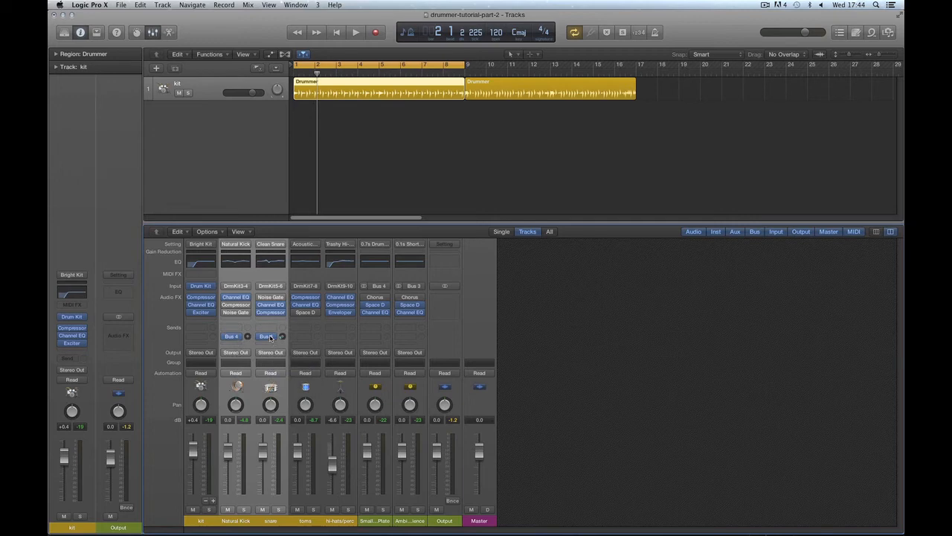
left_click(266, 336)
left_click(290, 374)
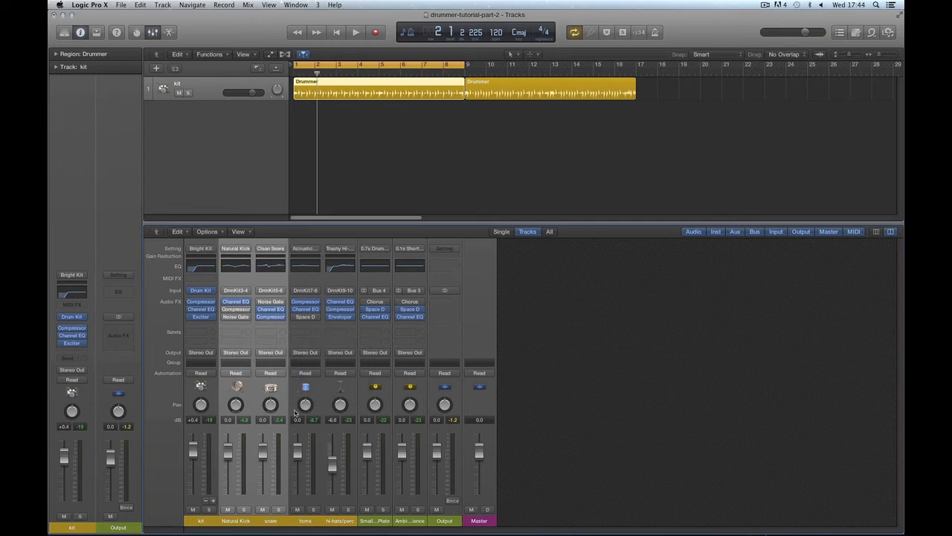
Delete the two reverb aux channels, the small plate and the ambience, from the mixer
left_click(386, 521)
left_click(414, 521, "shift")
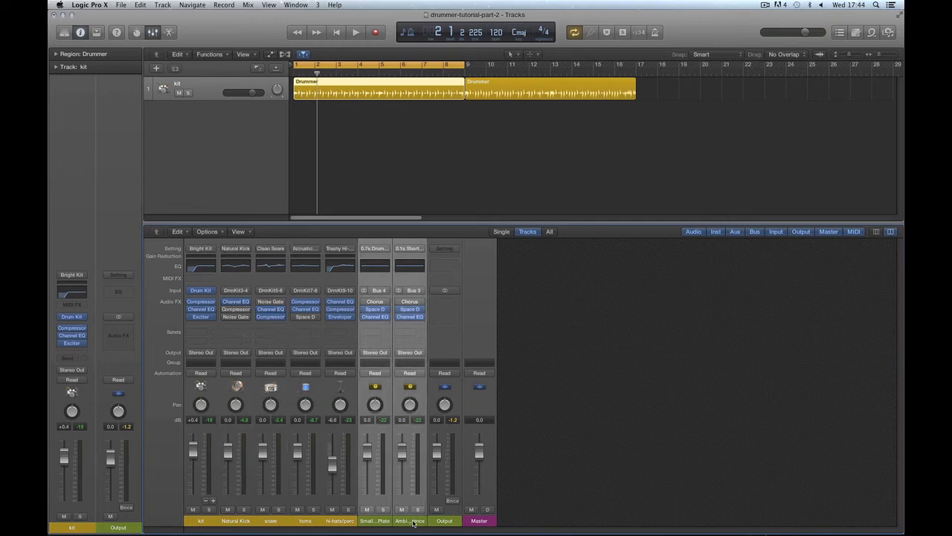
key("Delete")
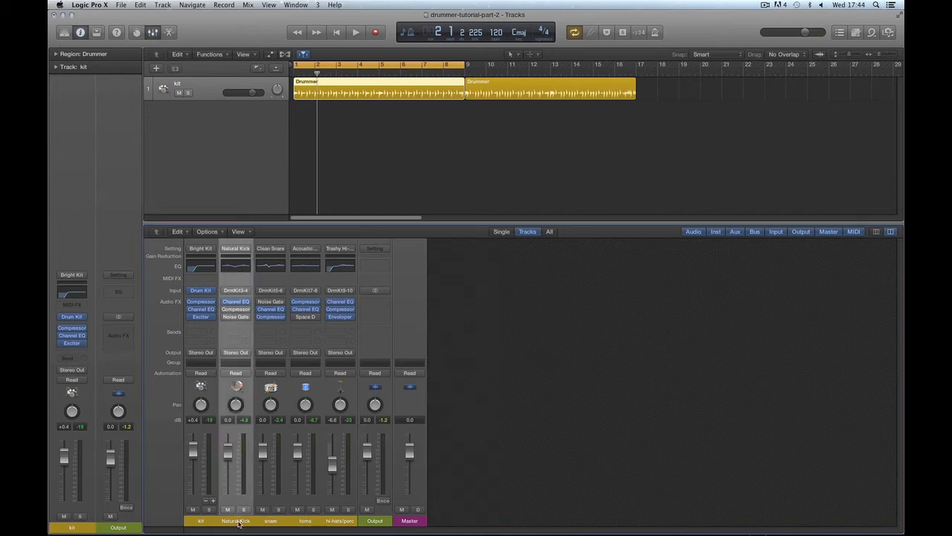
Rename the Natural Kick channel as kick
double_click(237, 521)
type("kick")
key("Return")
Add a Bus 1 send to the kit, kick, snare, toms and hi-hats/perc channels all at once
left_click(199, 522)
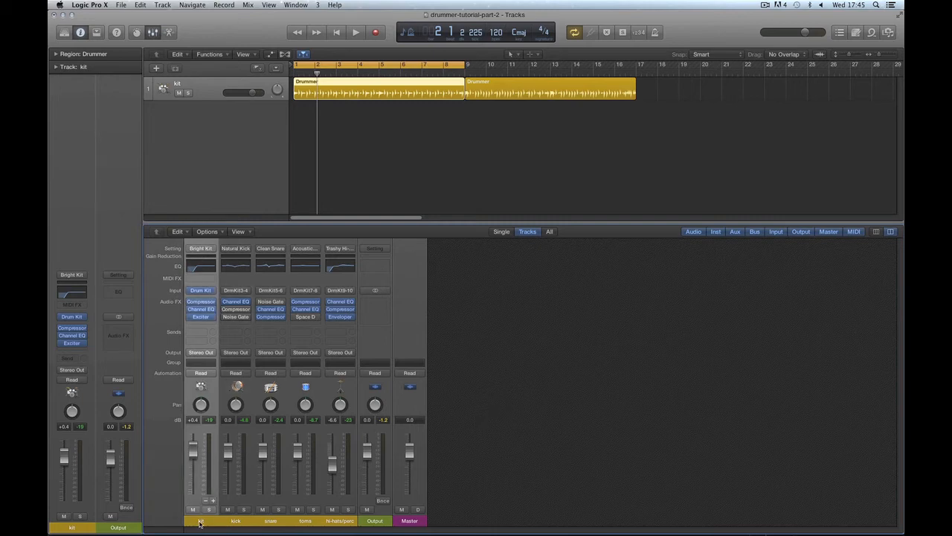
left_click(271, 523)
left_click(241, 522)
left_click(334, 523)
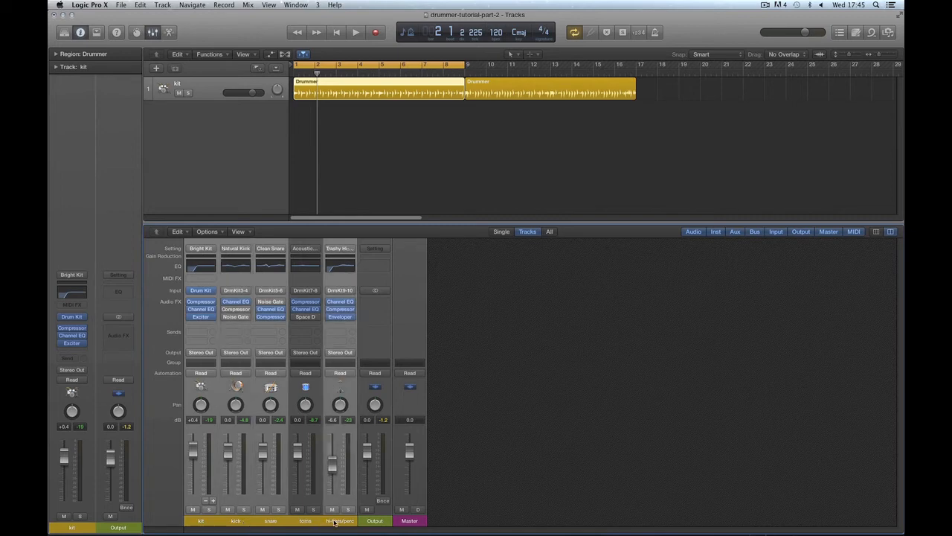
left_click(314, 522)
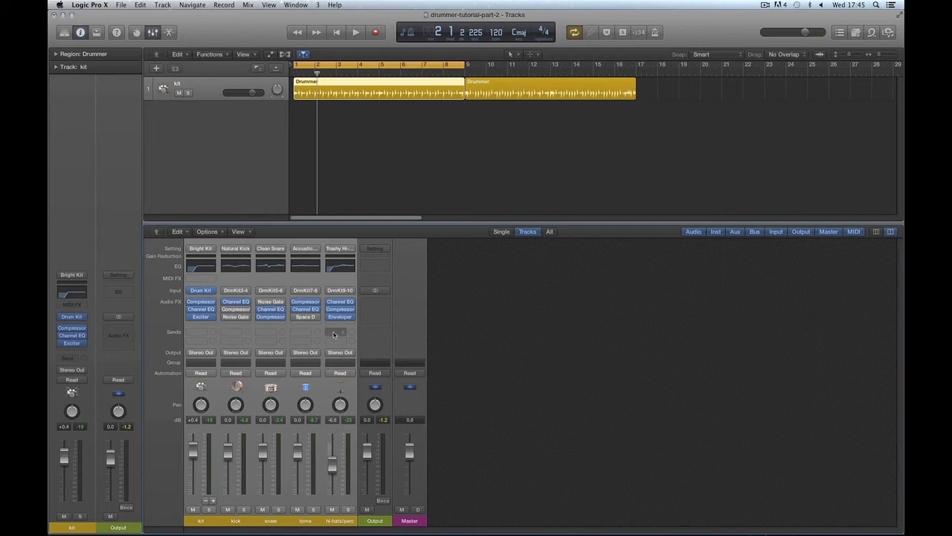
left_click(265, 335)
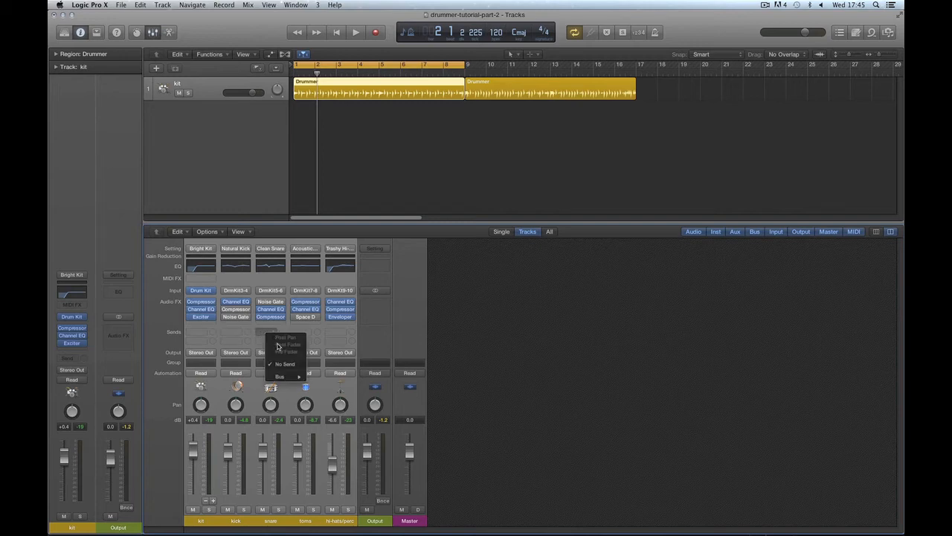
mouse_move(284, 377)
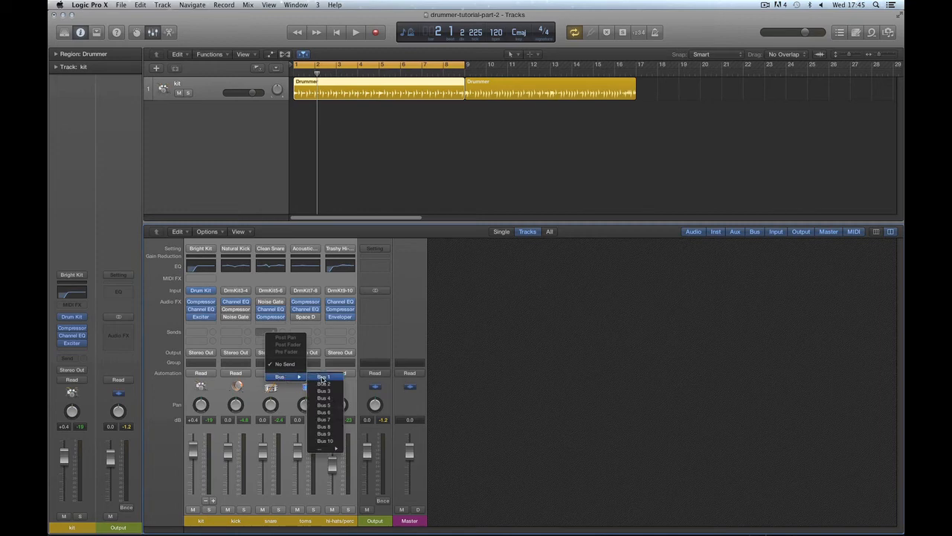
left_click(323, 377)
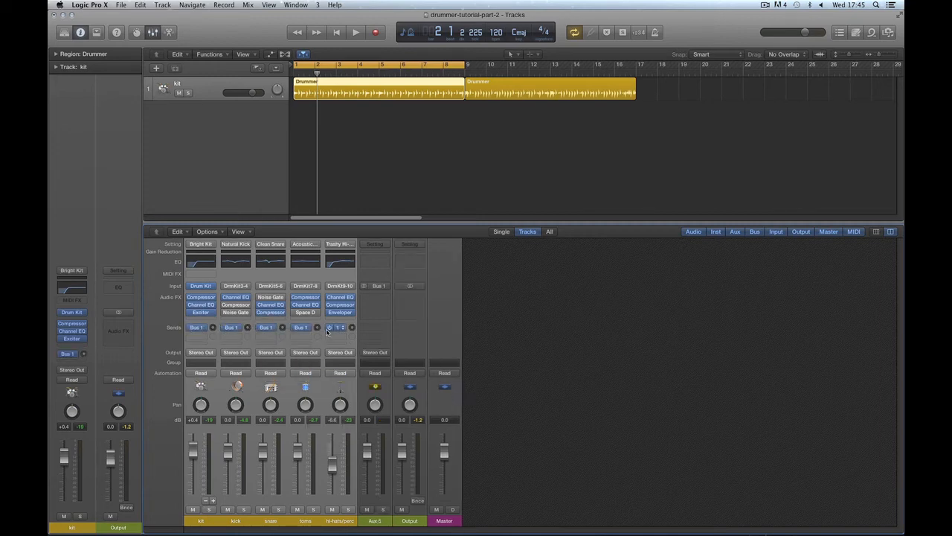
Solo the aux channel fed by Bus 1 and raise its fader to about +1.0 dB
left_click(379, 520)
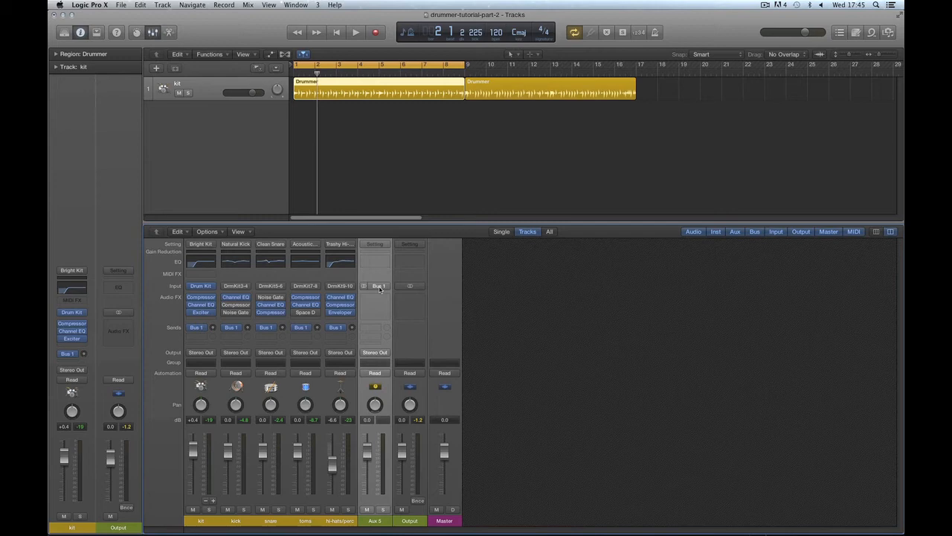
left_click(383, 510)
left_click_drag(365, 456, 365, 450)
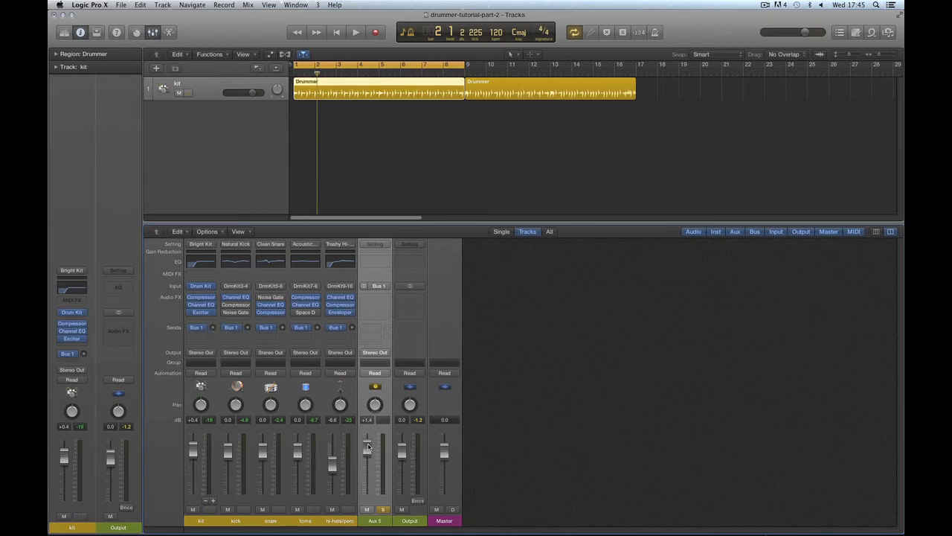
left_click_drag(368, 446, 361, 441)
Play the loop, raise the kick's Bus 1 send, and set the aux fader to about +1.2 dB
key("space")
left_click_drag(248, 327, 247, 302)
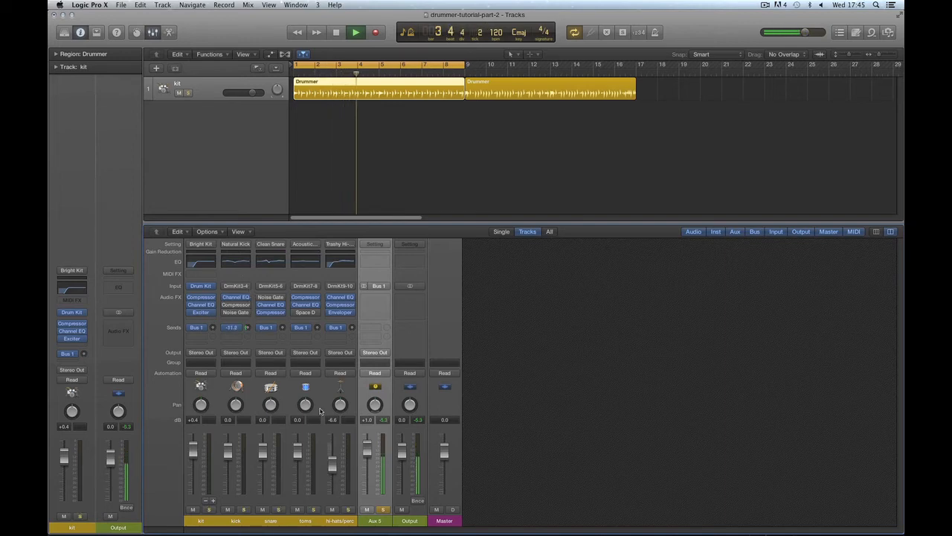
left_click_drag(368, 452, 368, 448)
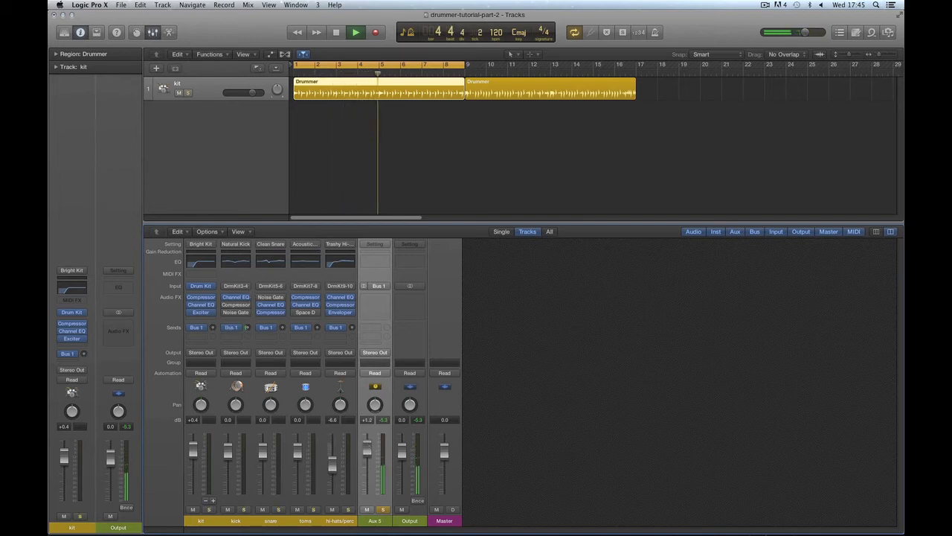
left_click_drag(247, 328, 279, 283)
key("space")
Raise the Bus 1 sends of the snare, toms, hi-hats/perc and kit channels during playback
key("space")
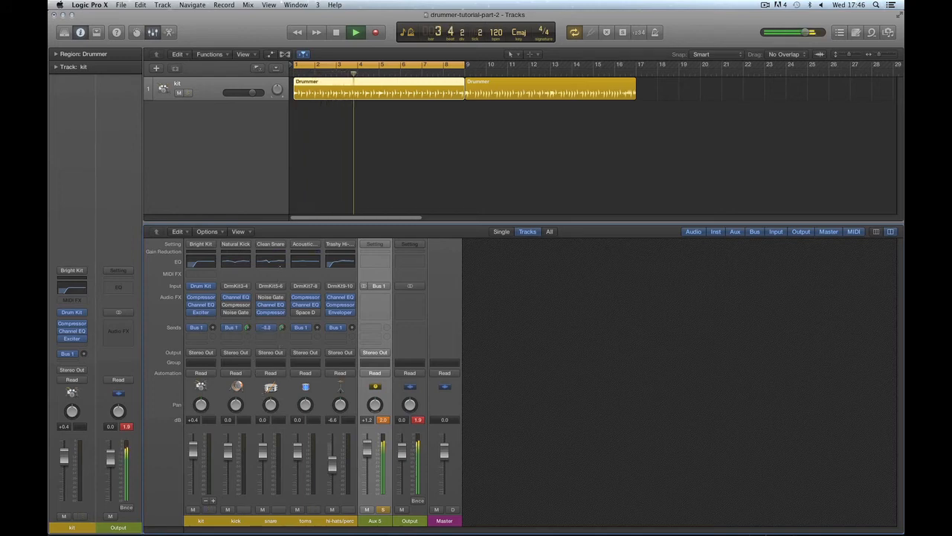
left_click_drag(282, 328, 353, 307)
left_click_drag(213, 328, 213, 309)
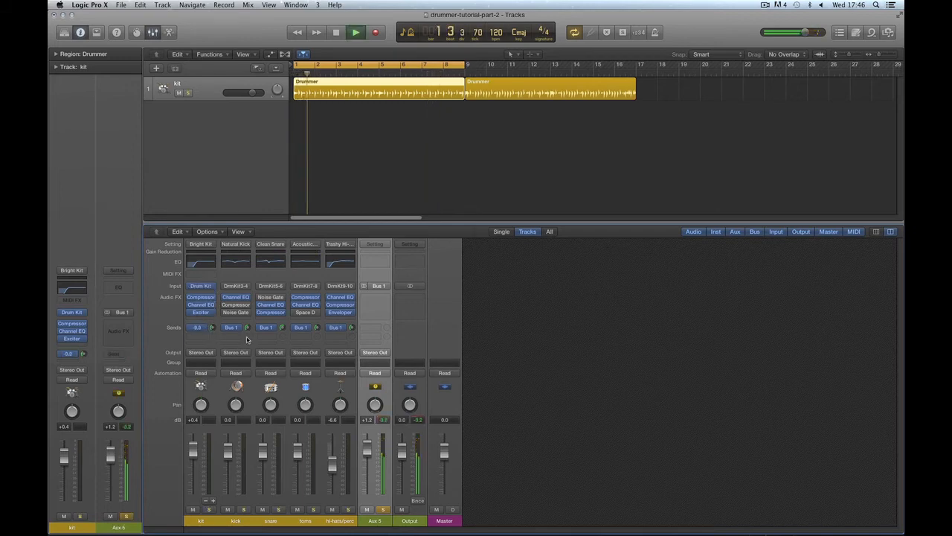
key("space")
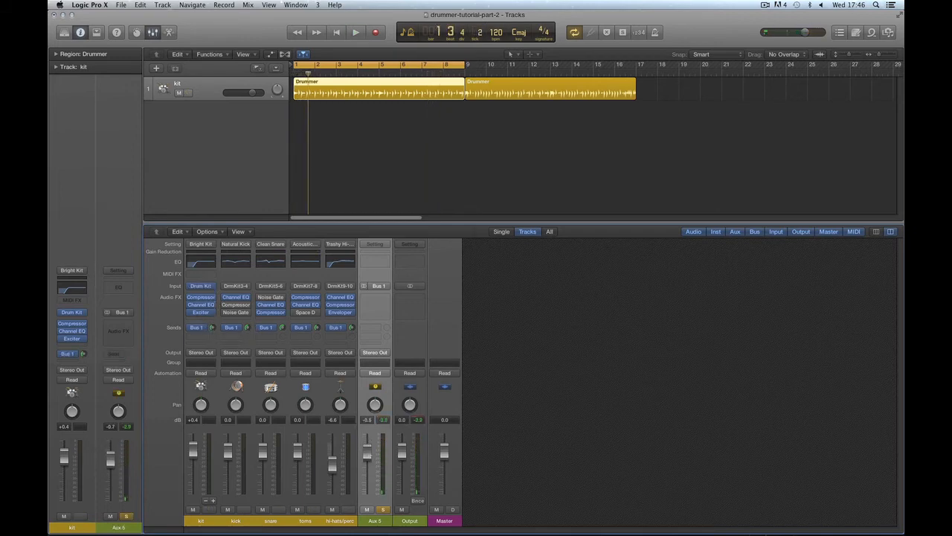
Raise the snare's Bus 1 send to about -1.3 dB, adjust the toms' send, and set the aux fader to about +1.3 dB
mouse_move(369, 459)
left_mouse_down()
mouse_move(369, 446)
mouse_move(369, 468)
mouse_move(369, 444)
mouse_move(369, 483)
mouse_move(369, 446)
mouse_move(367, 469)
left_mouse_up()
key("space")
left_click_drag(282, 329, 317, 325)
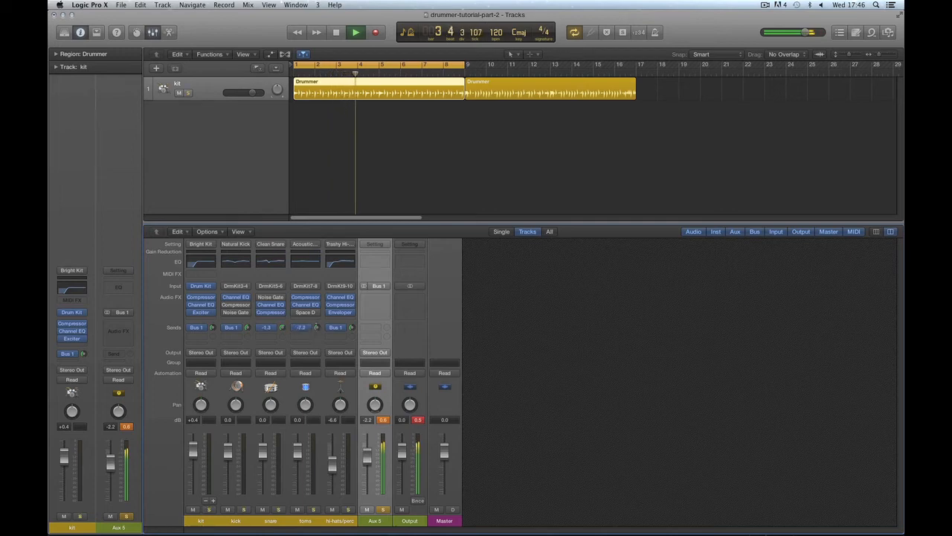
left_click_drag(367, 456, 367, 448)
key("space")
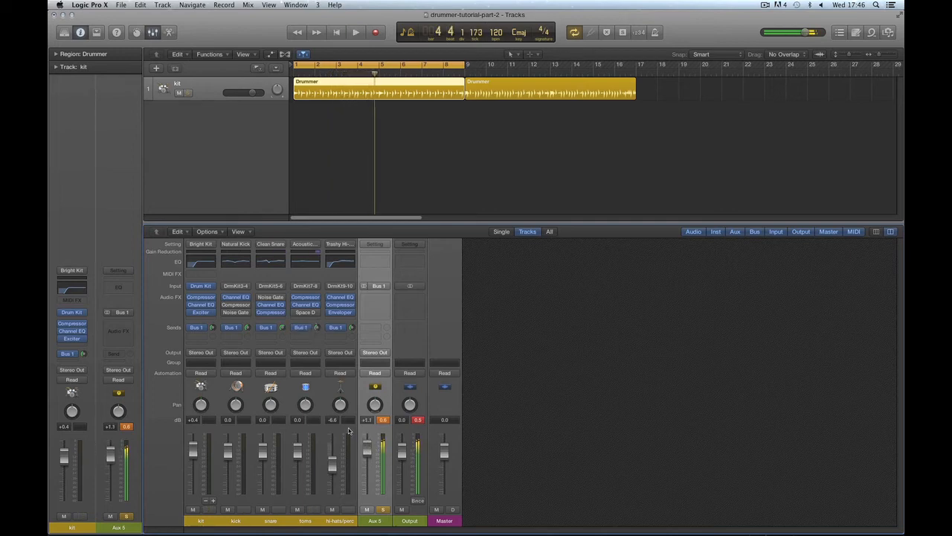
left_click_drag(317, 329, 317, 325)
left_click_drag(368, 448, 368, 445)
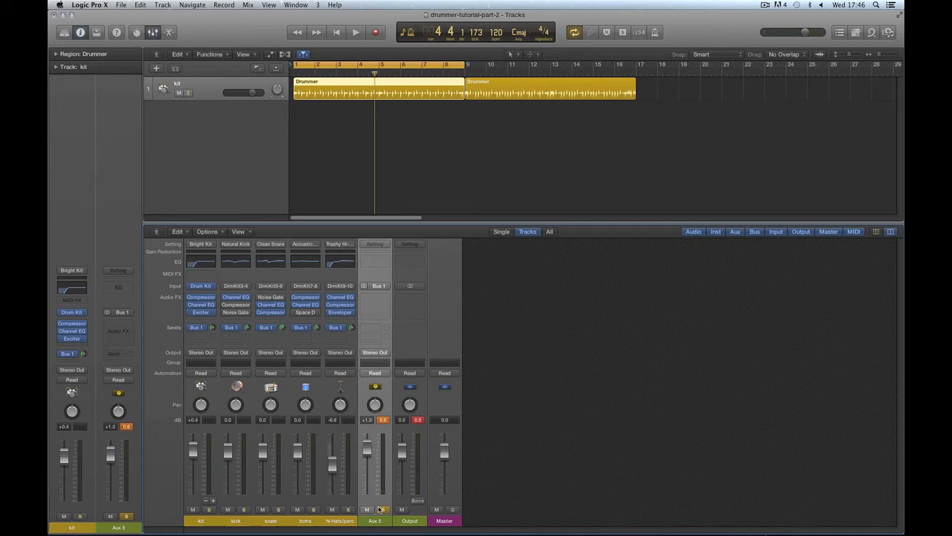
Insert a Compressor on the Bus 1 aux channel and move its window clear of the transport
left_click(374, 298)
mouse_move(407, 332)
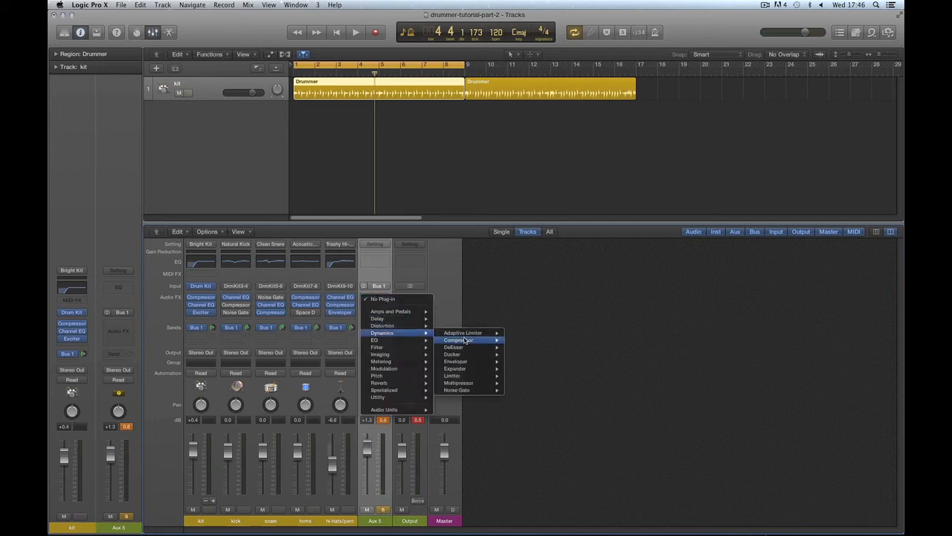
mouse_move(466, 340)
left_click(521, 341)
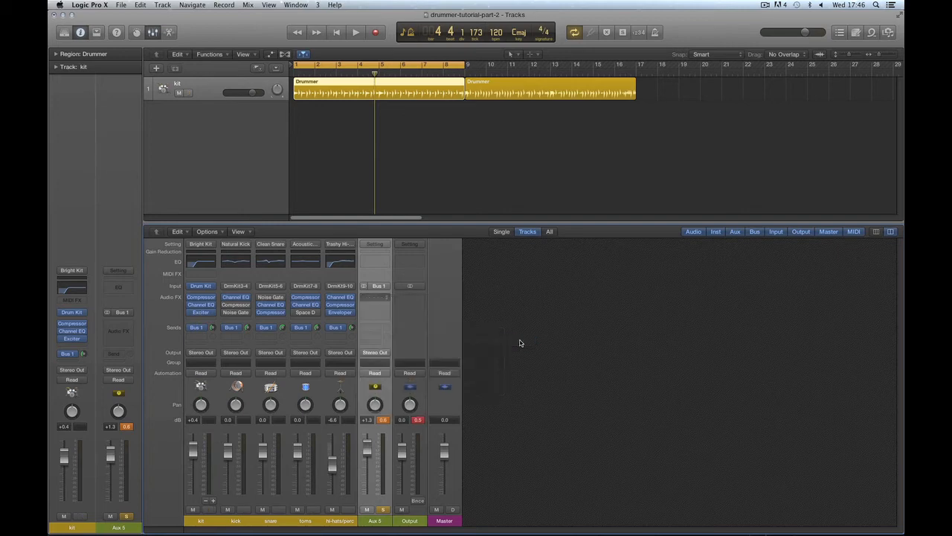
left_click_drag(249, 37, 536, 121)
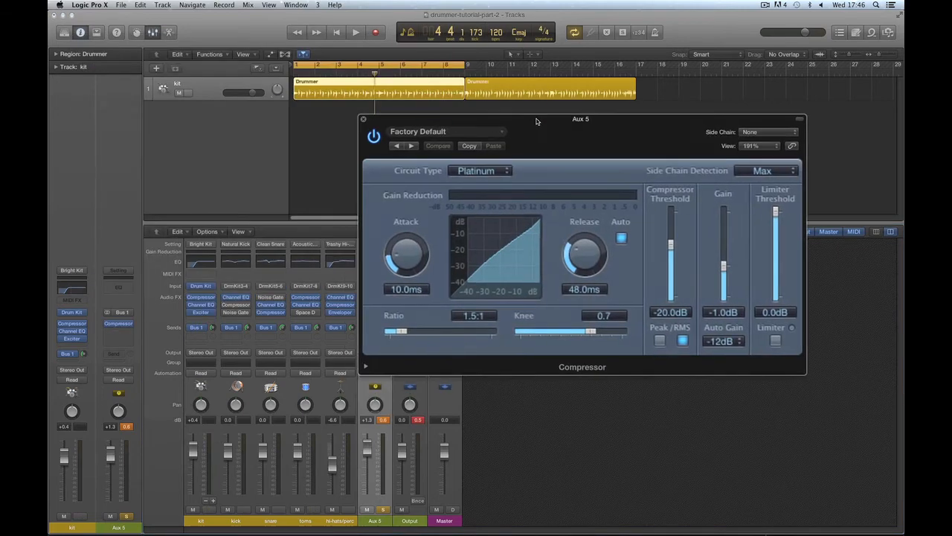
Load the VCA Smashed preset into the aux compressor and move its window clear of the channel strips
left_click(467, 134)
mouse_move(468, 345)
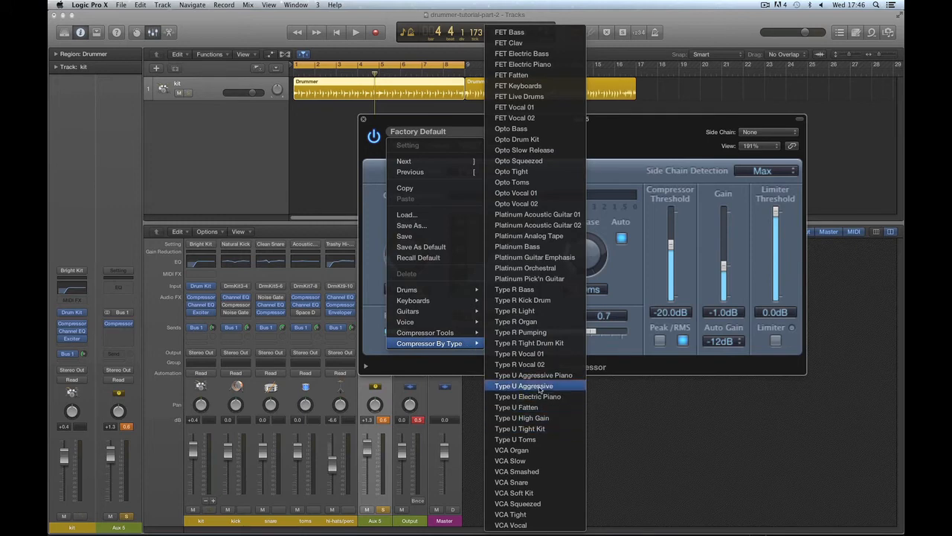
left_click(527, 472)
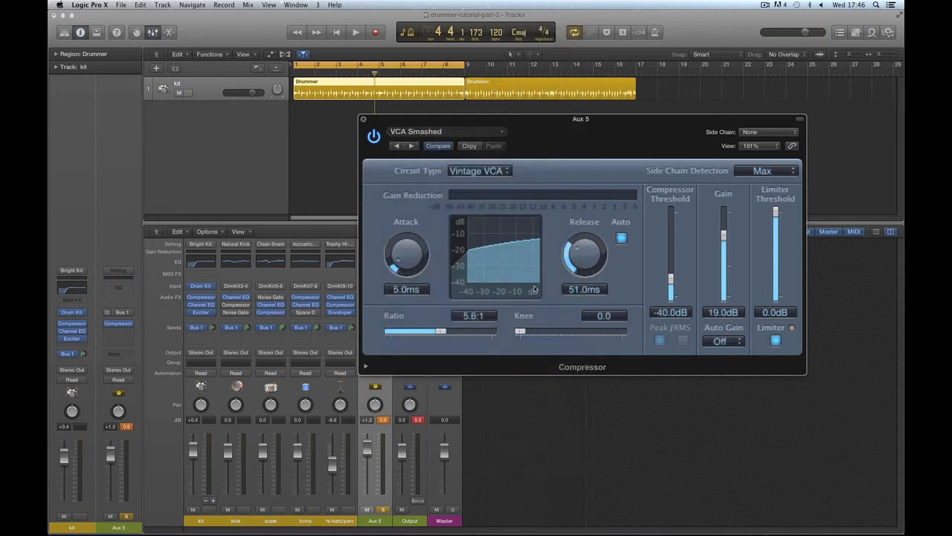
left_click_drag(470, 121, 580, 116)
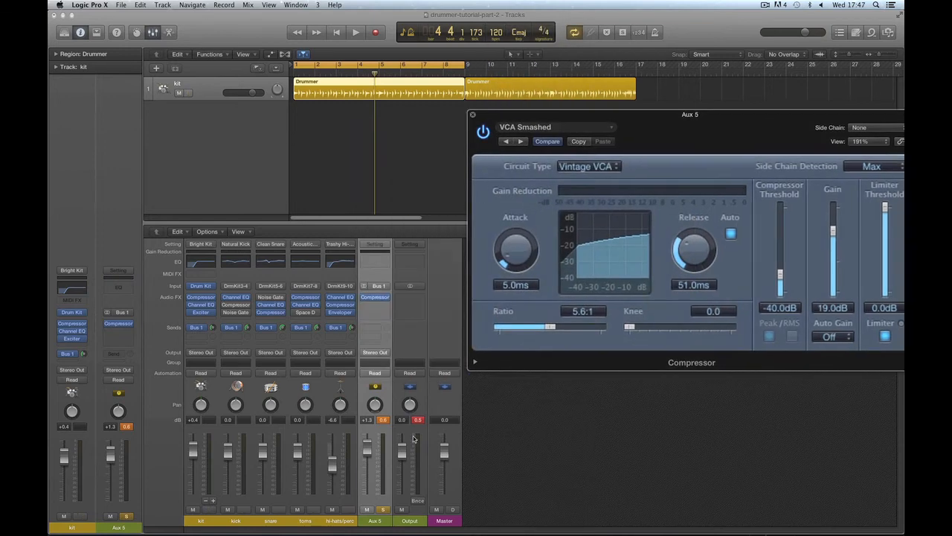
Set the aux fader to about -0.8 dB and play the loop through the compressor
mouse_move(371, 450)
left_mouse_down()
mouse_move(368, 462)
mouse_move(367, 443)
left_mouse_up()
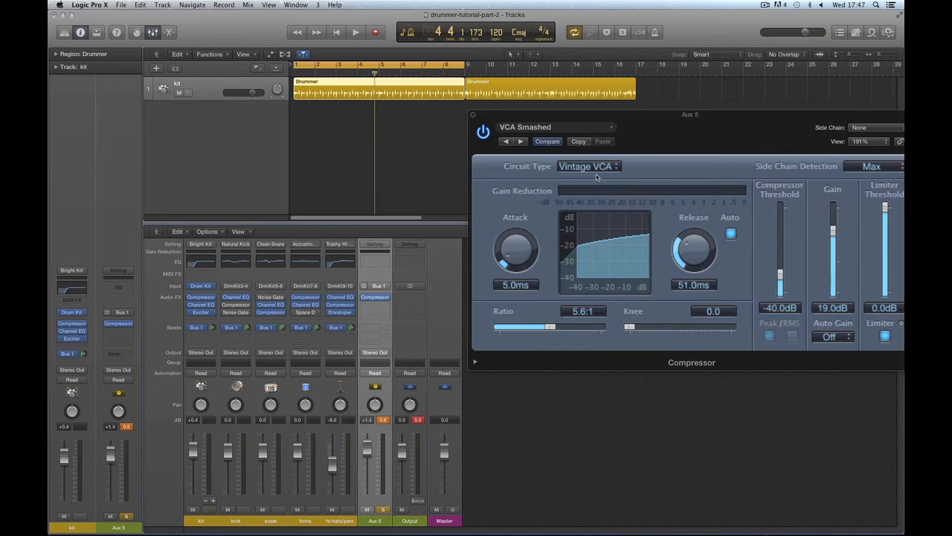
left_click_drag(367, 454, 367, 459)
key("space")
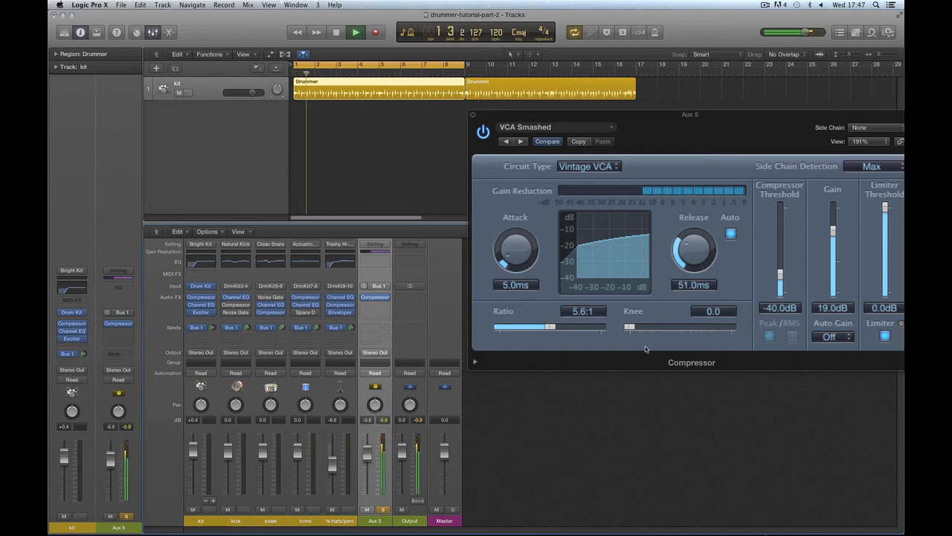
Compare the compressor's Auto release off and on, set the release to 54 ms with Auto on, and raise the ratio to 7.1:1
left_click(731, 235)
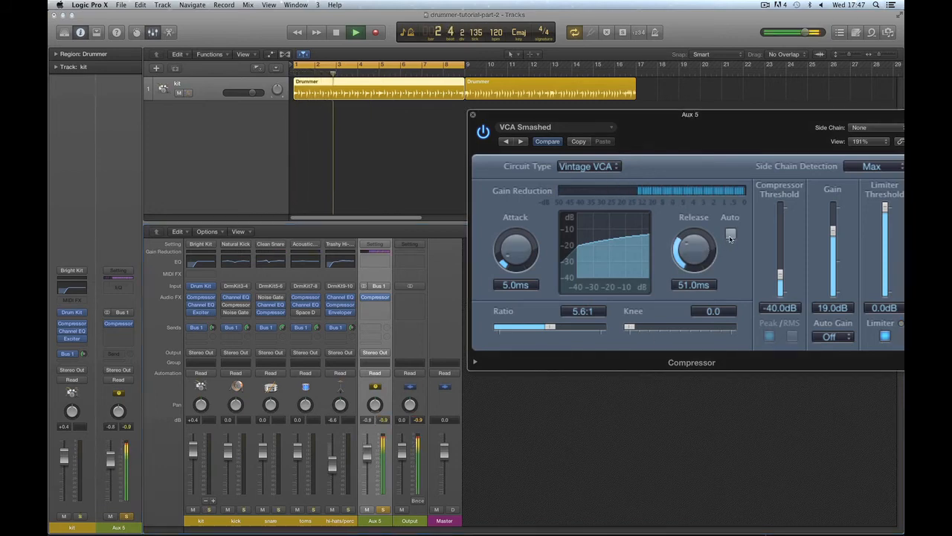
left_click(731, 235)
left_click(729, 236)
left_click_drag(707, 236, 701, 266)
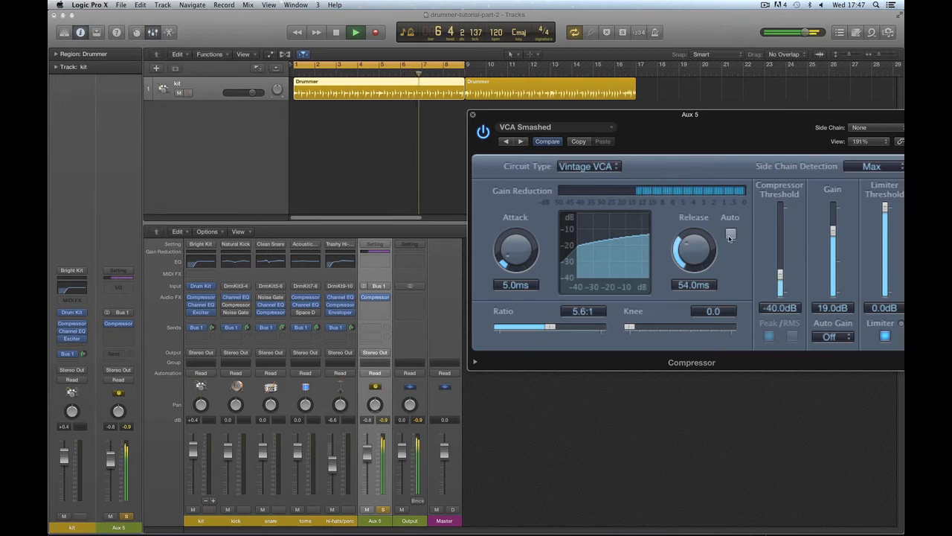
left_click(730, 234)
left_click_drag(550, 327, 562, 330)
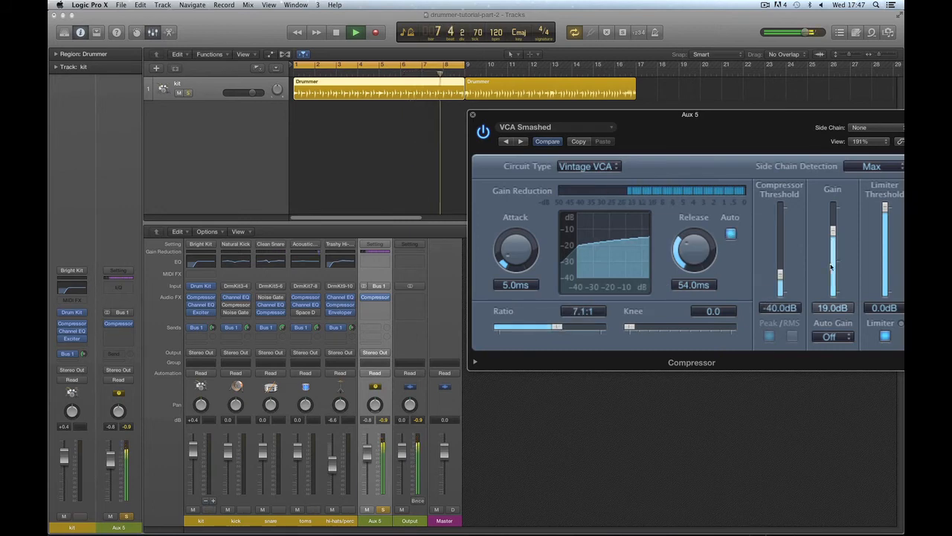
Set the aux compressor's gain to 20 dB and the aux fader to about +0.5 dB, closing the compressor window
left_click_drag(834, 235, 833, 232)
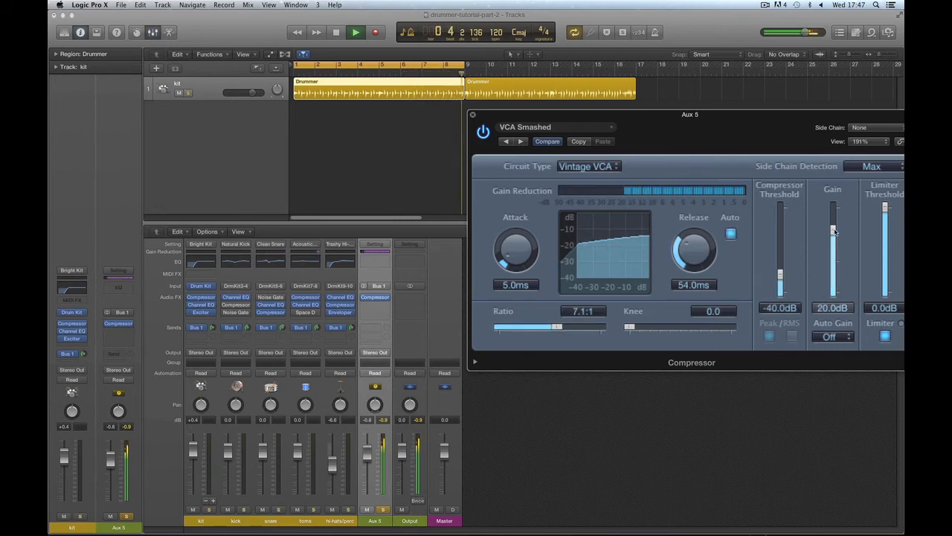
key("space")
left_click_drag(371, 458, 371, 452)
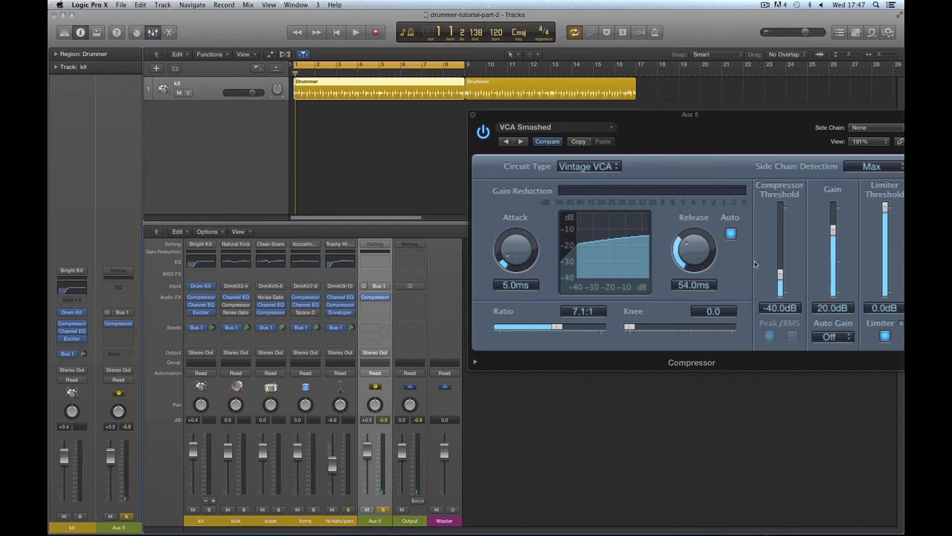
left_click_drag(651, 118, 614, 91)
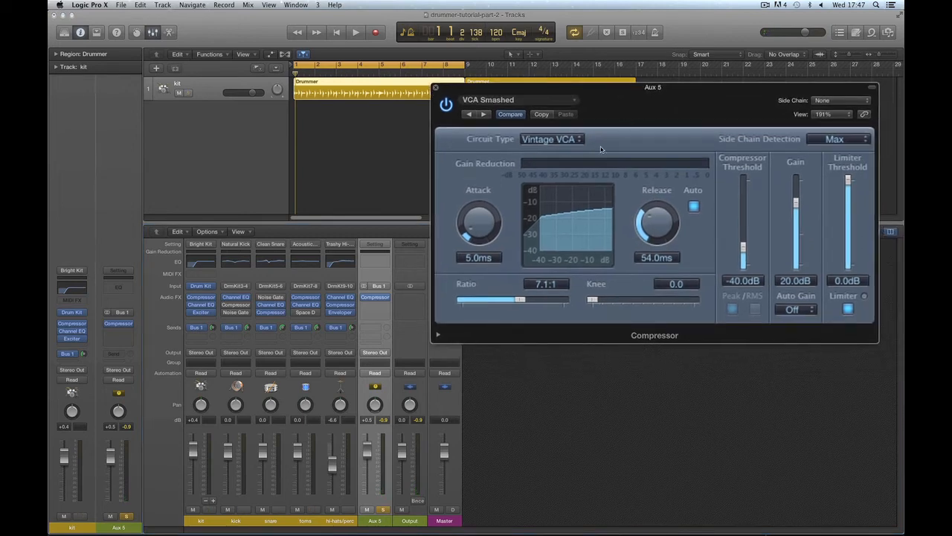
left_click(436, 88)
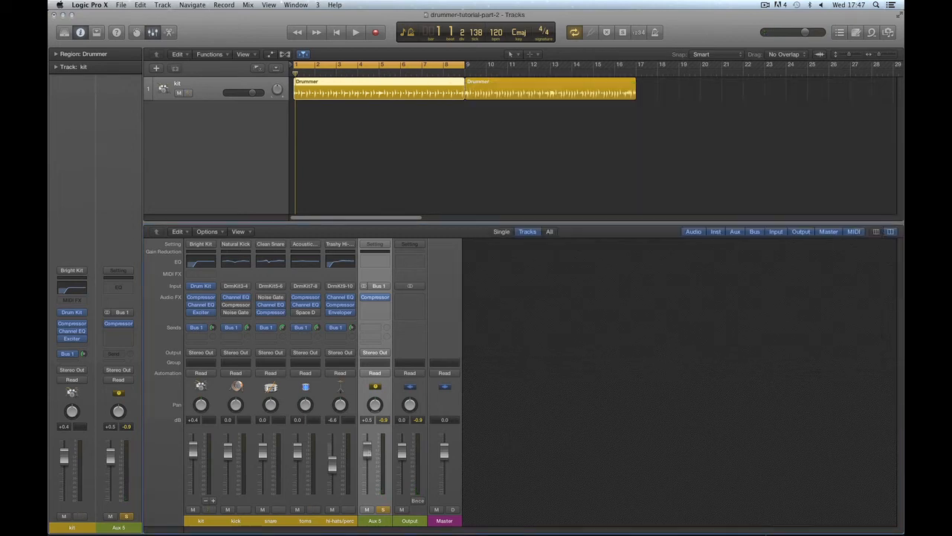
Set the aux fader to about -0.6 dB, play the soloed compressed signal briefly, and unsolo the aux
left_click_drag(367, 447, 368, 457)
key("space")
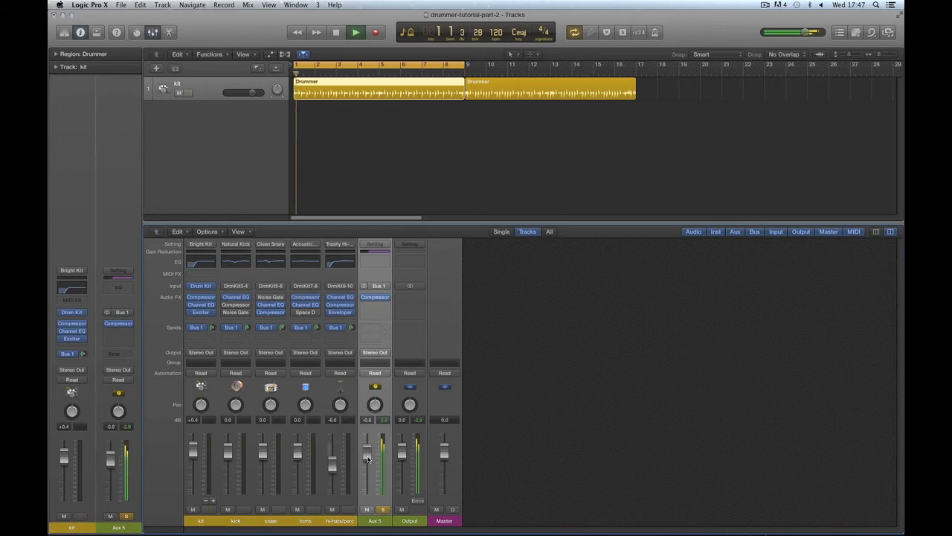
left_click(383, 509)
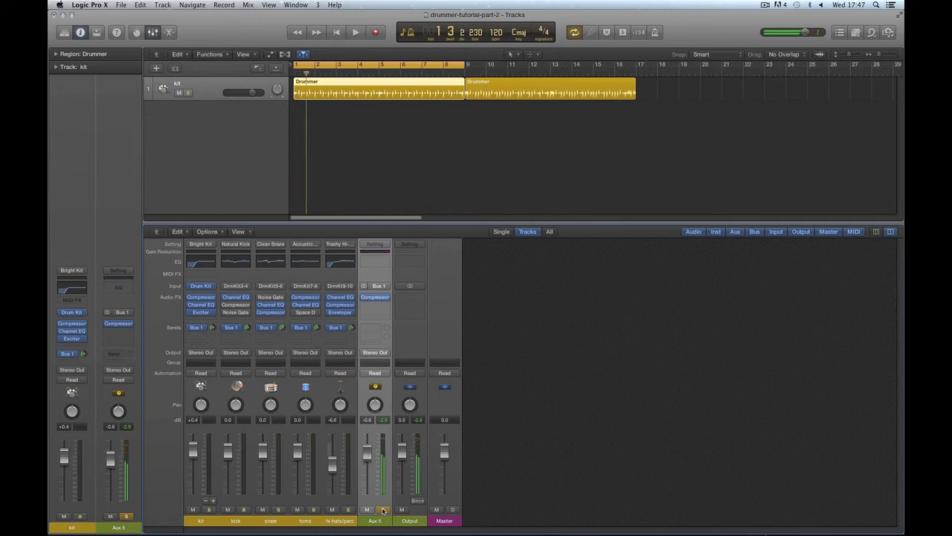
left_click(383, 510)
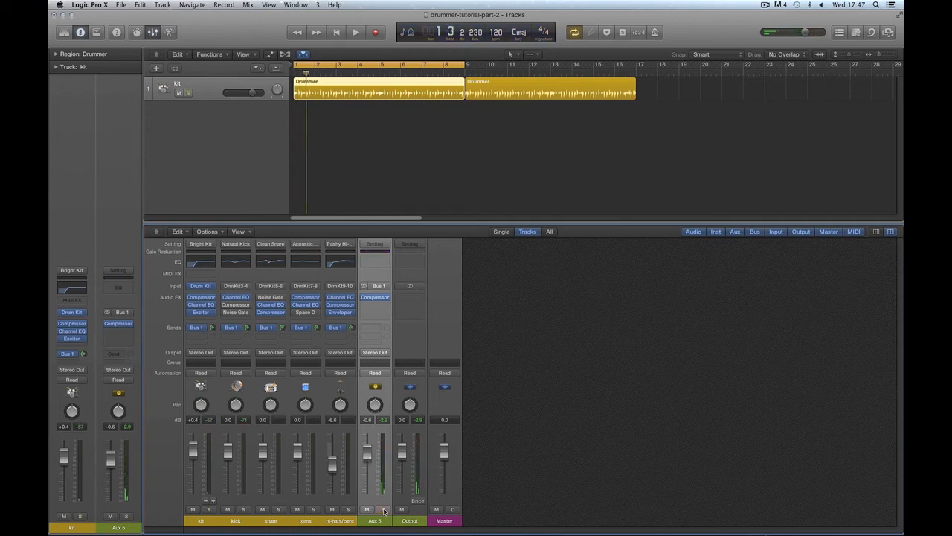
Pull the aux fader fully down, select all five kit channels, and play the dry drum mix
left_click_drag(366, 448, 369, 533)
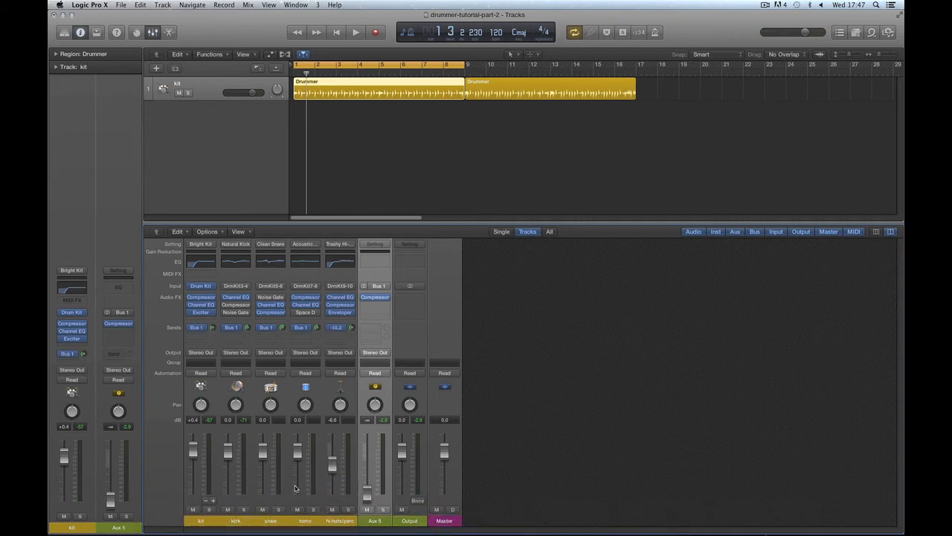
left_click(199, 522)
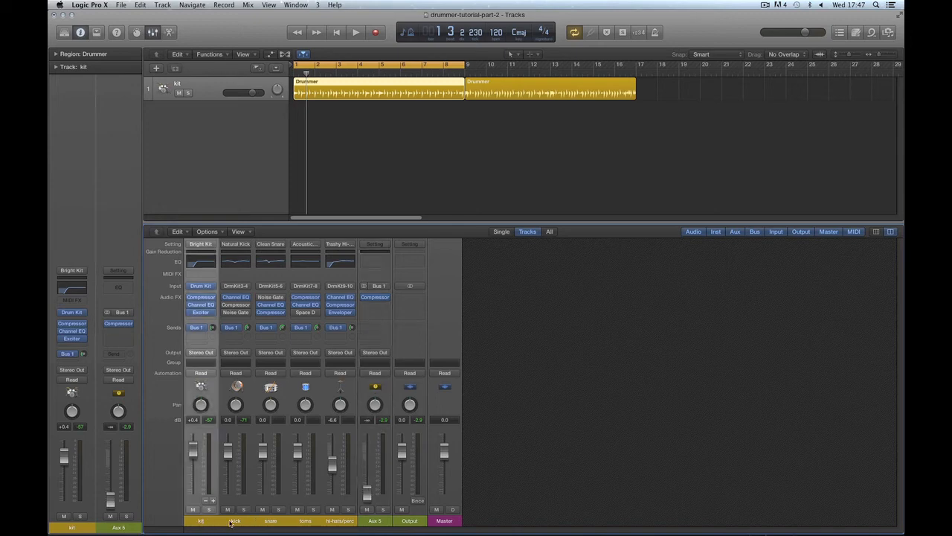
left_click_drag(240, 523, 342, 511)
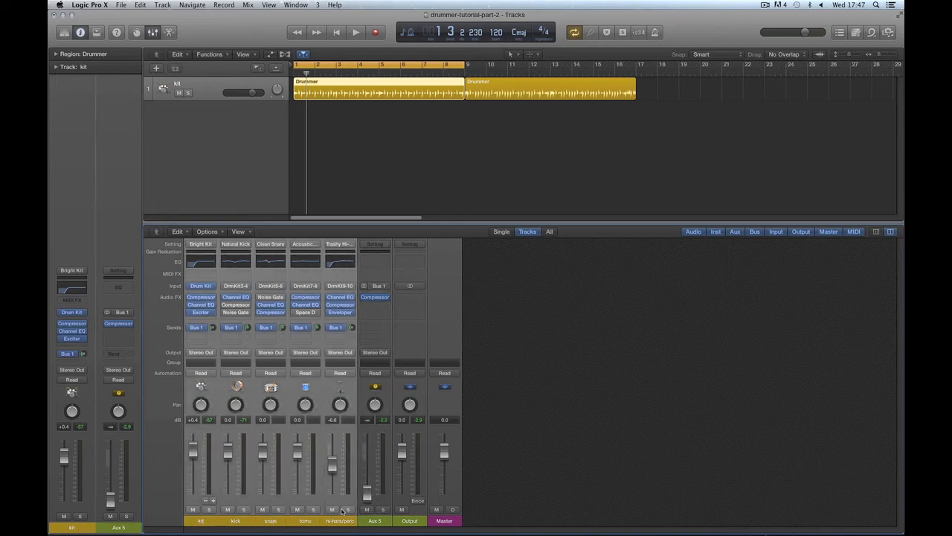
key("space")
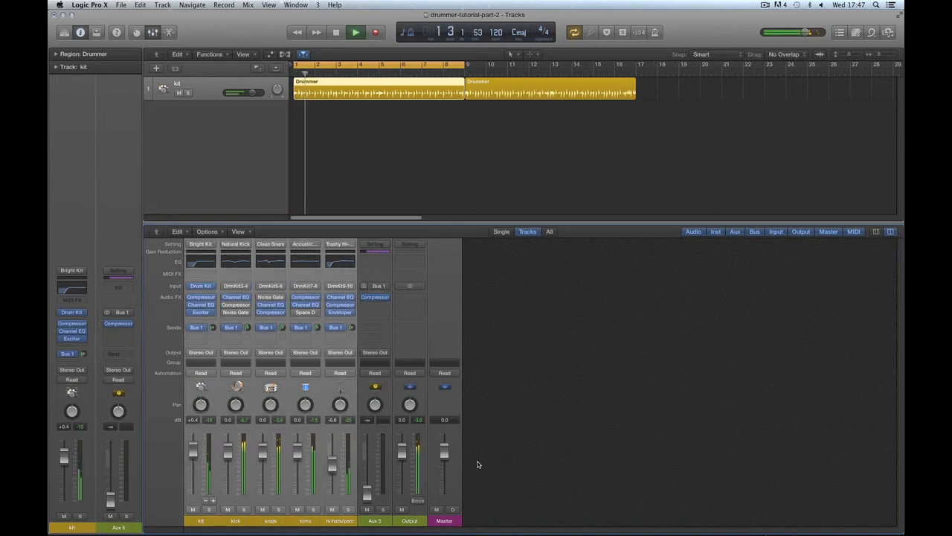
left_click(547, 476)
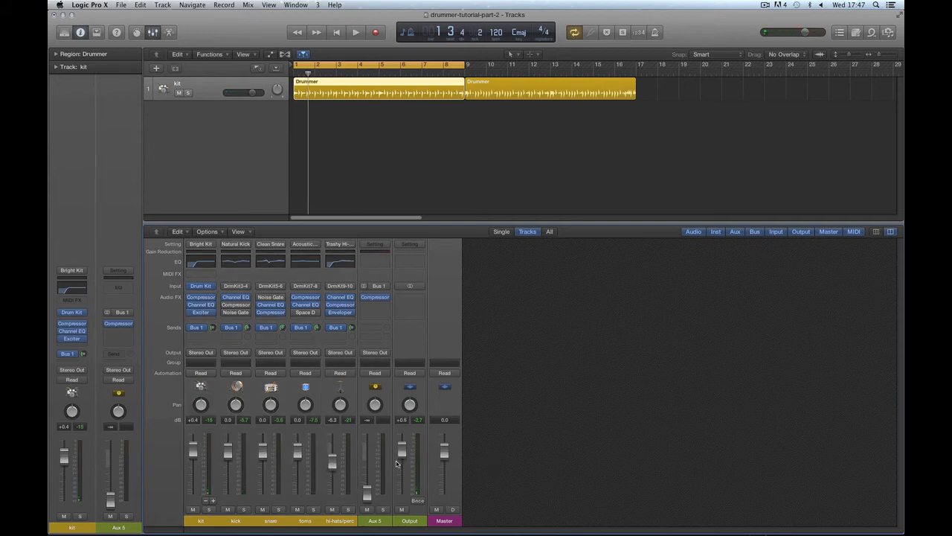
Play the loop and blend in the compressed aux by raising its fader to about -4.3 dB
mouse_move(368, 494)
left_mouse_down()
mouse_move(368, 459)
mouse_move(368, 493)
left_mouse_up()
key("space")
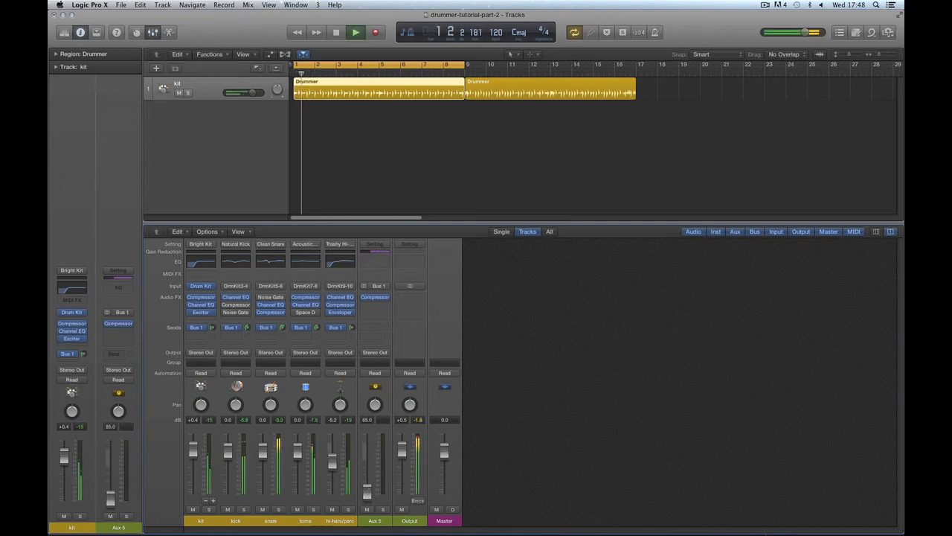
left_click_drag(367, 497, 373, 440)
key("space")
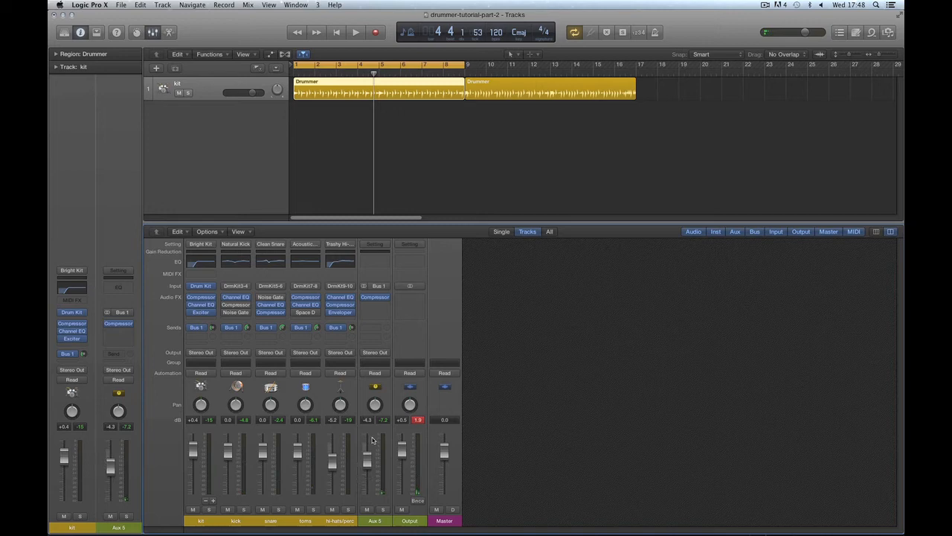
Solo the aux, raise its fader to about -1.8 dB, and set the toms' Bus 1 send to about -11.8 dB during playback
left_click(383, 509)
left_click(375, 520)
key("space")
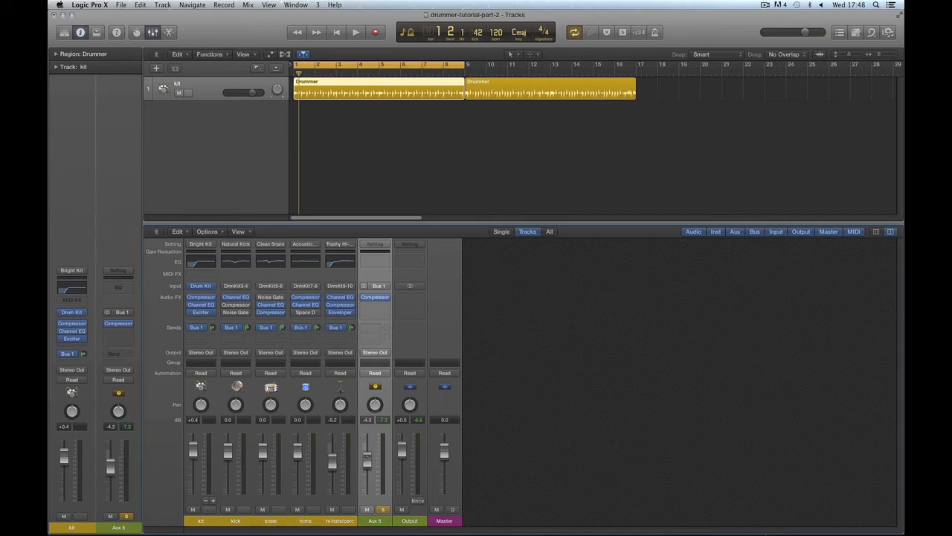
left_click_drag(367, 456, 366, 450)
key("space")
left_click_drag(316, 327, 319, 342)
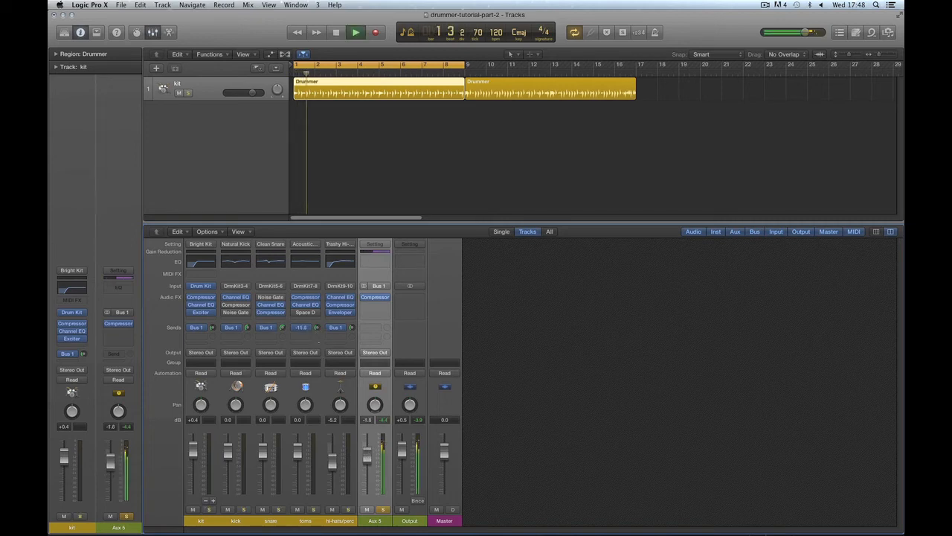
key("space")
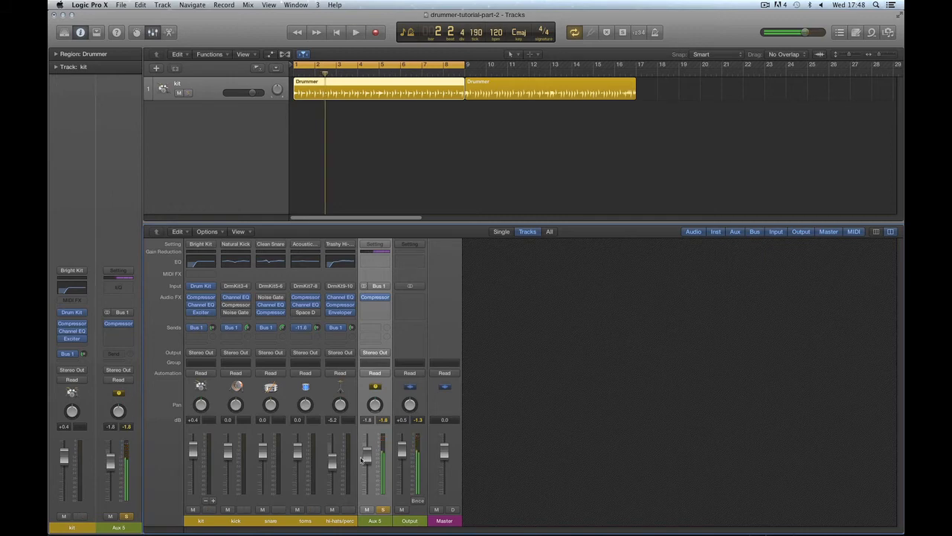
Unsolo the aux with its fader pulled fully down and select the kit channels one by one from kit to hi-hats/perc
left_click(383, 509)
left_click_drag(367, 453, 367, 495)
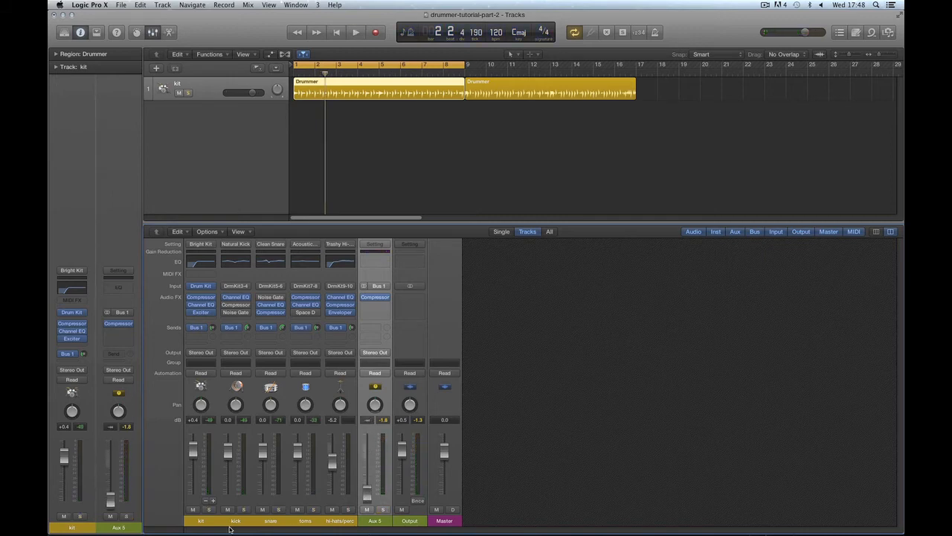
left_click(204, 523)
left_click(243, 524)
left_click(271, 523)
left_click(303, 524)
left_click(345, 524)
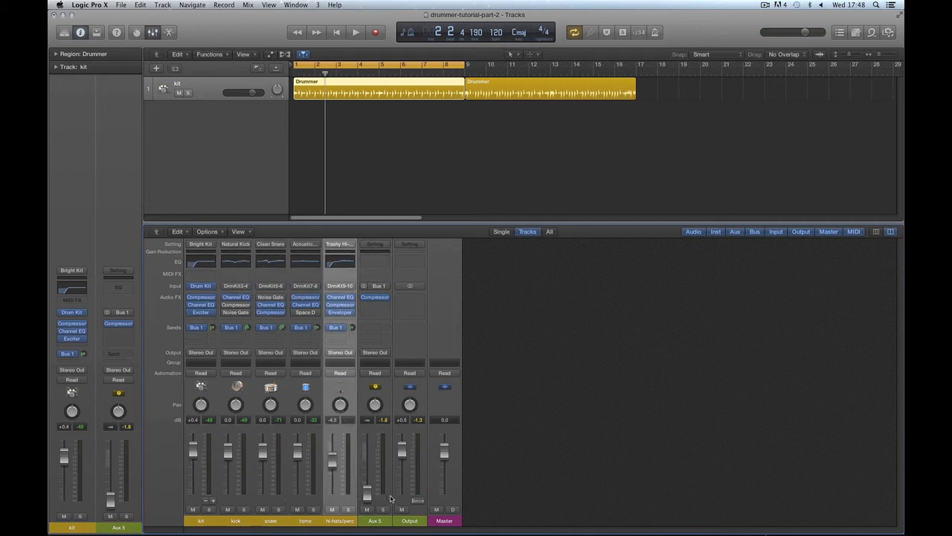
Raise the aux fader to about -6 dB and play the blended drum mix
left_click_drag(367, 493, 366, 460)
key("space")
key("space")
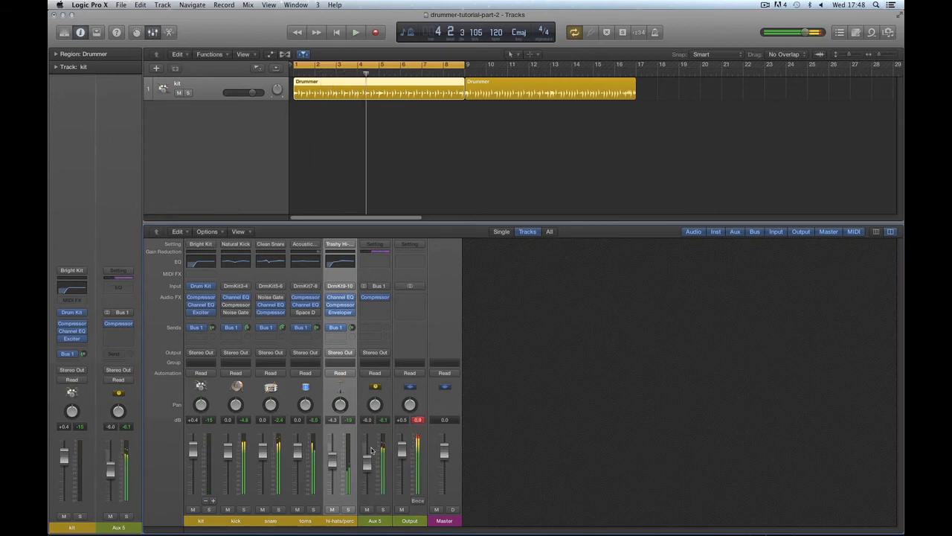
Insert a stereo Clip Distortion after the compressor on the aux channel and close its window
left_click(376, 522)
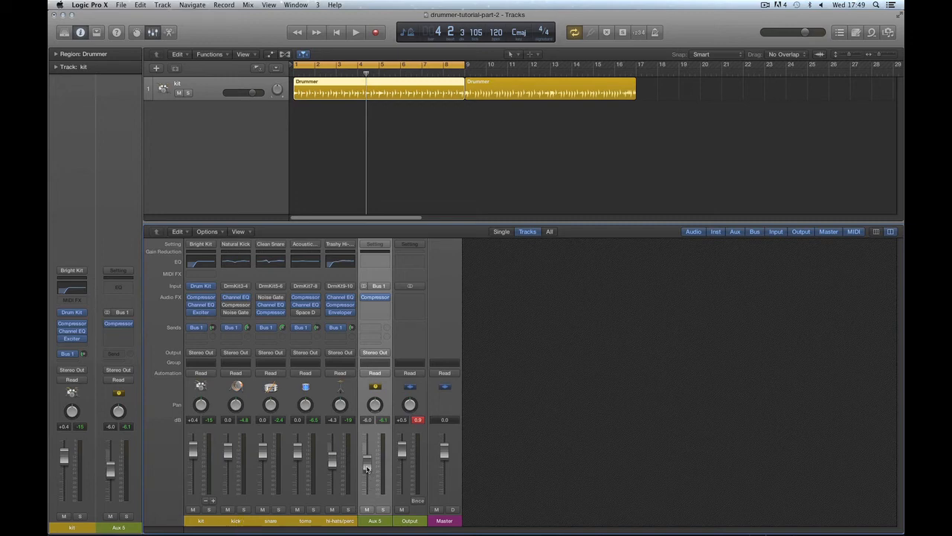
left_click(378, 307)
mouse_move(390, 333)
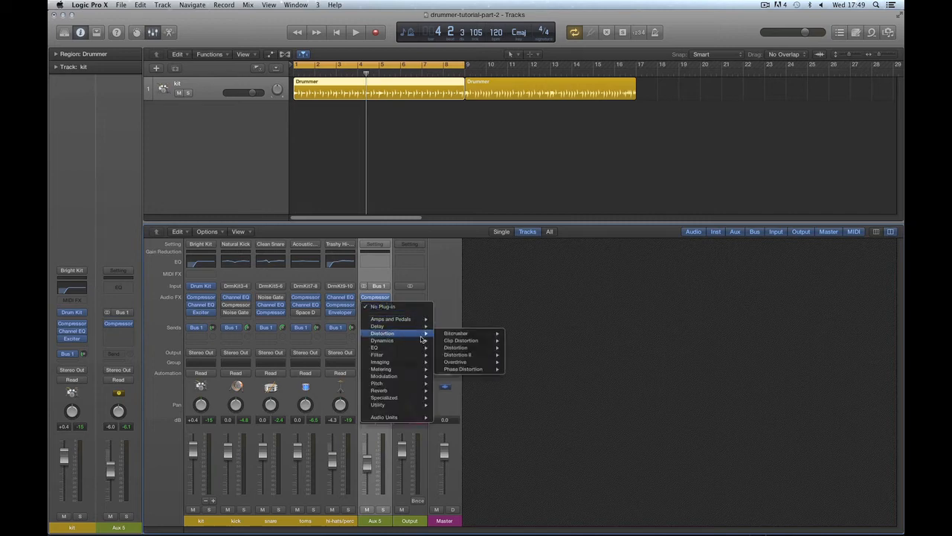
mouse_move(464, 341)
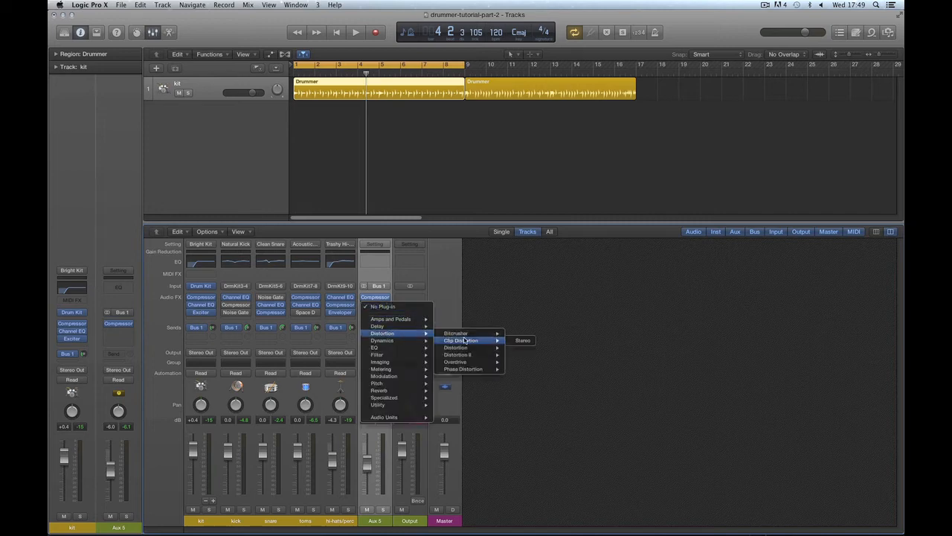
left_click(524, 340)
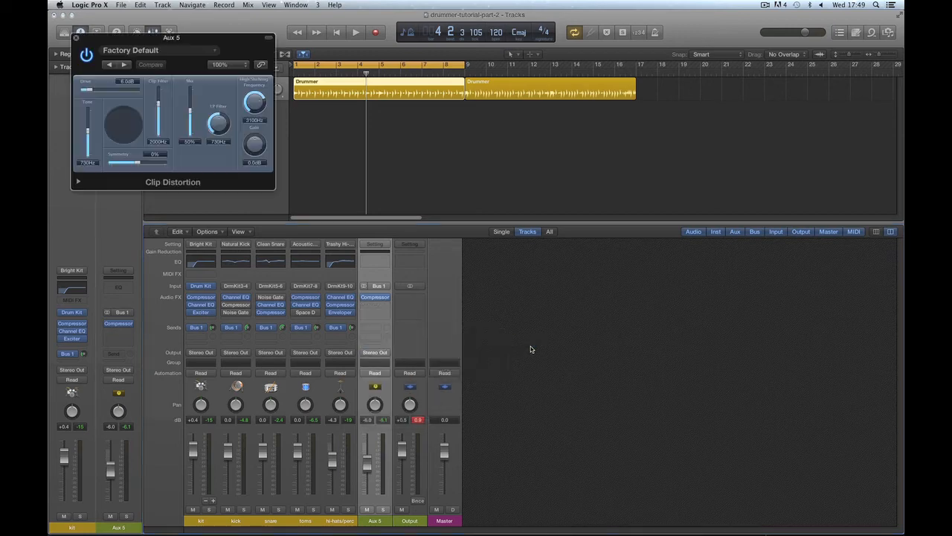
left_click_drag(192, 37, 675, 301)
left_click(558, 302)
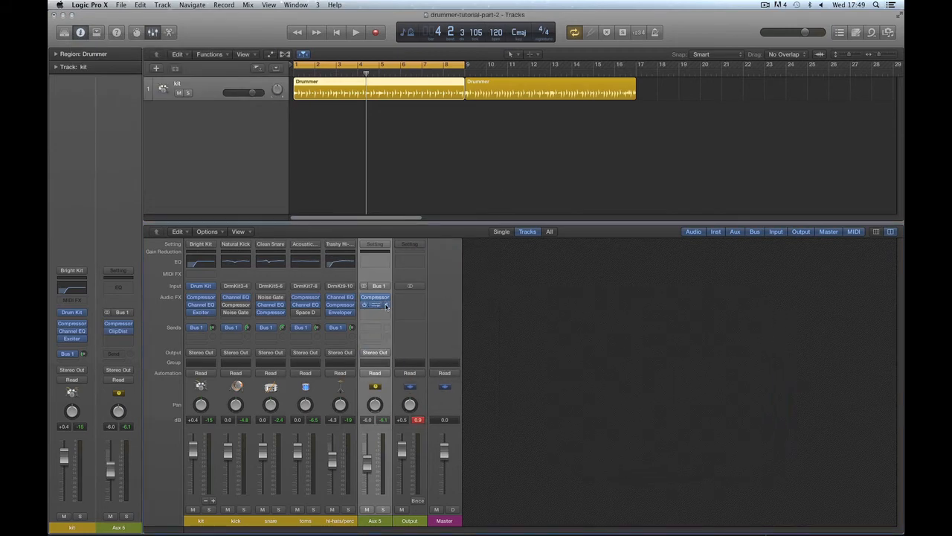
Replace the aux channel's Clip Distortion with the Distortion plug-in and move its window clear of the channel strips
left_click(385, 307)
mouse_move(406, 347)
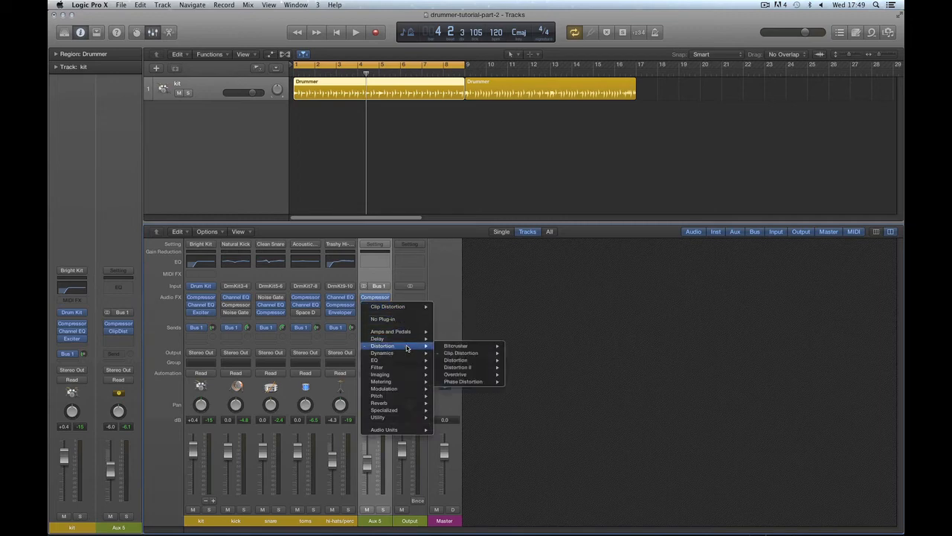
left_click(520, 360)
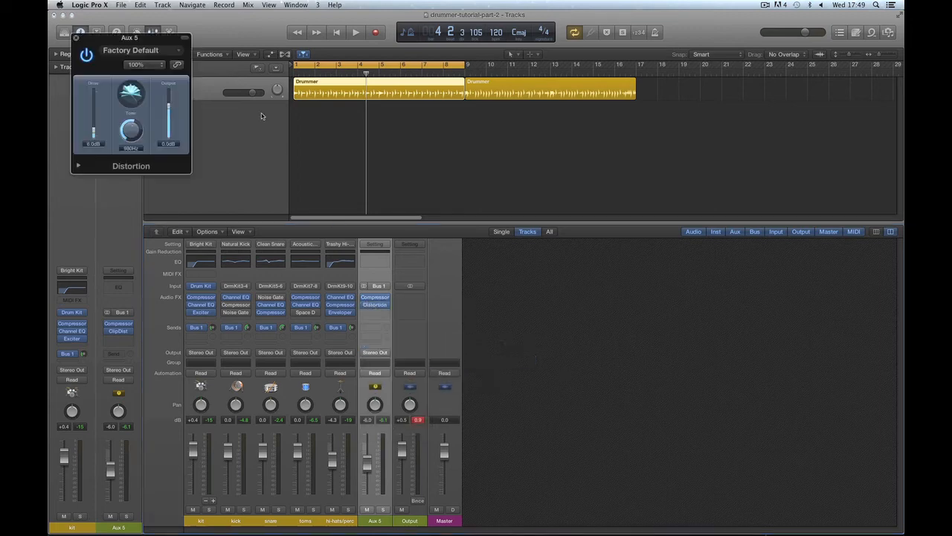
left_click_drag(153, 37, 632, 223)
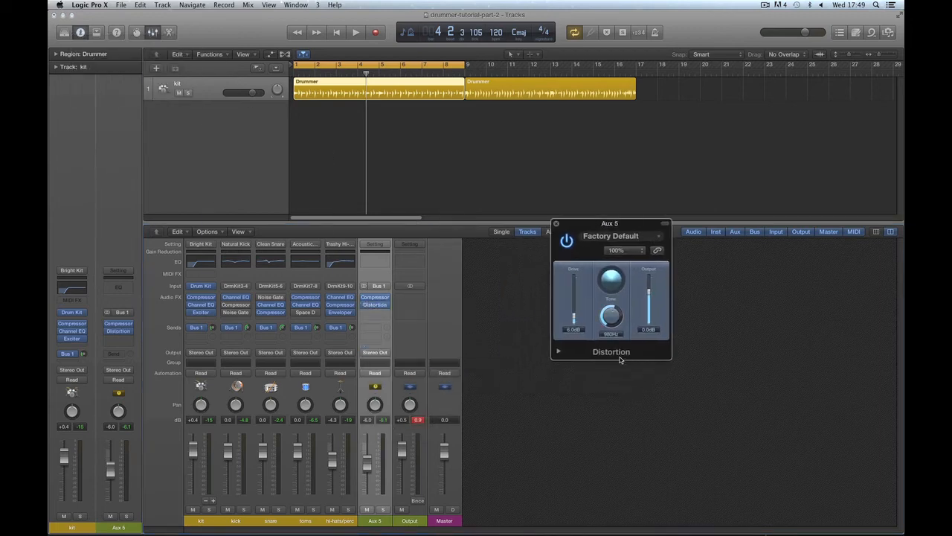
Play the mix with the distortion and lower the aux fader to about -9.4 dB
key("space")
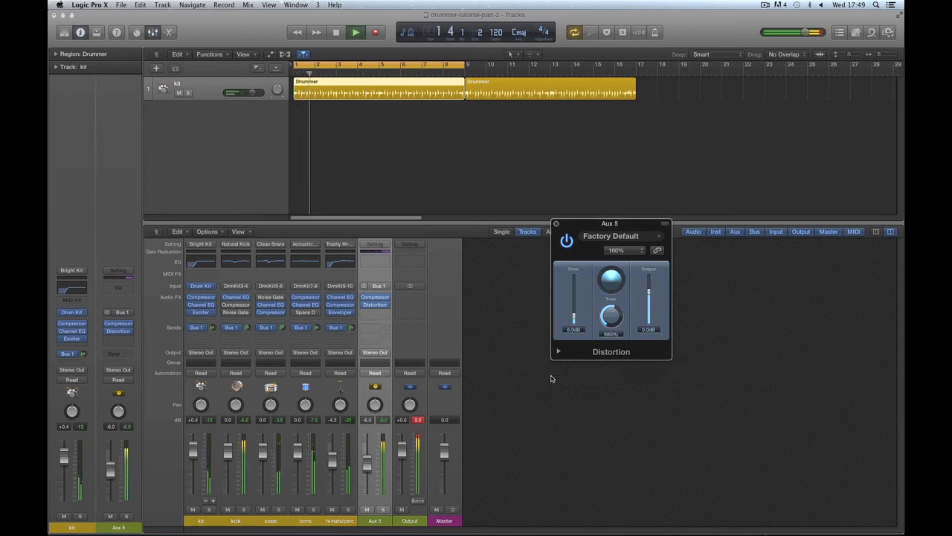
key("space")
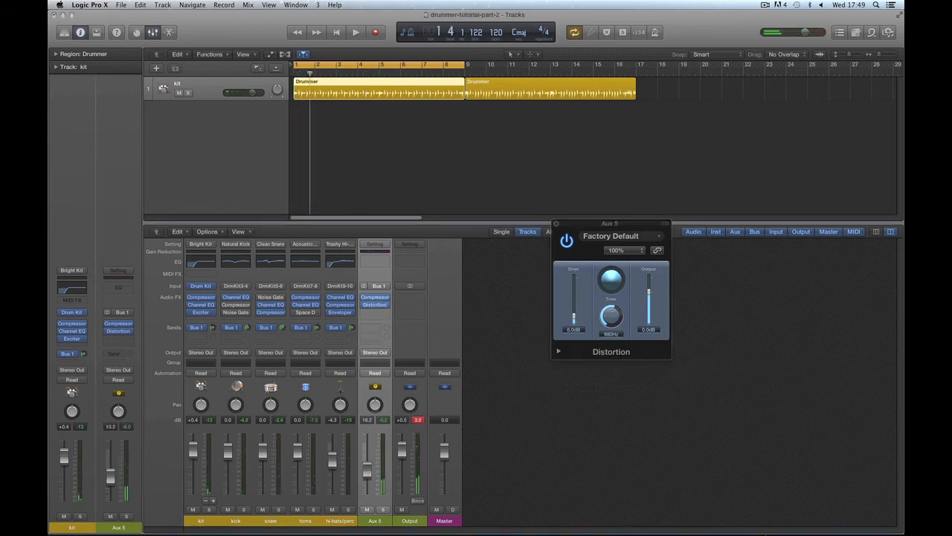
left_click_drag(367, 470, 366, 468)
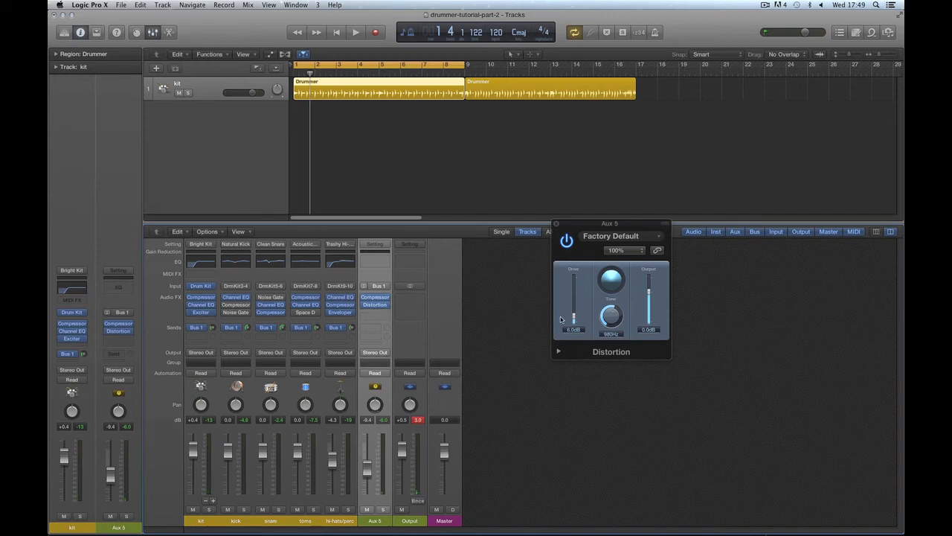
Solo the aux and set the Distortion's drive to 1.5 dB and tone to 1400 Hz while auditioning the loop
left_click(382, 510)
key("space")
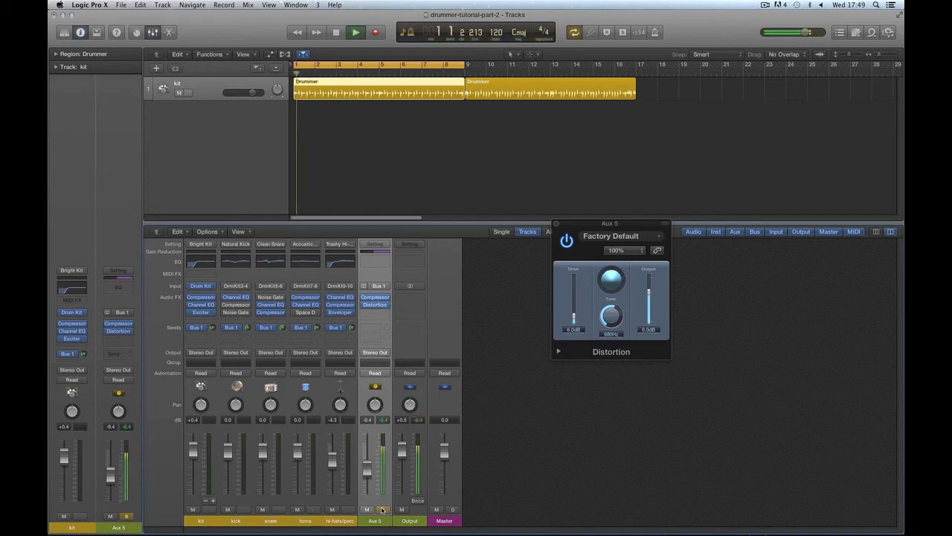
key("space")
left_click_drag(573, 317, 613, 315)
key("space")
key("space")
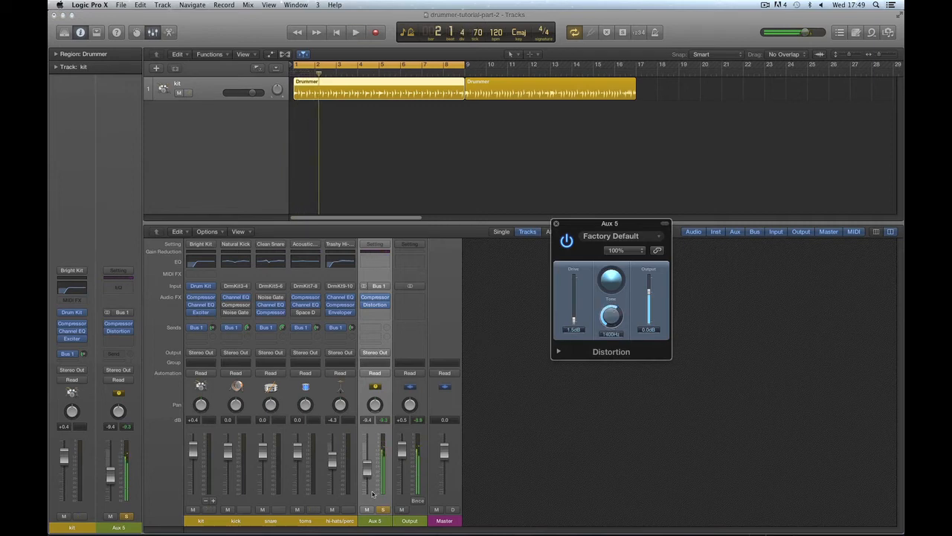
Unsolo the aux with its fader at about -7.4 dB and raise the Distortion's tone to 2200 Hz during playback
left_click(382, 510)
left_click_drag(367, 469, 367, 462)
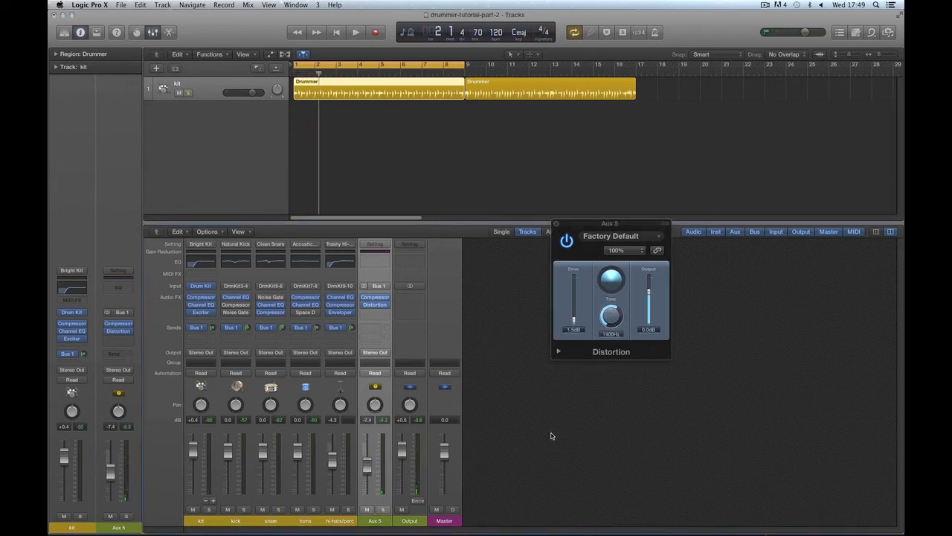
key("space")
left_click_drag(612, 318, 612, 311)
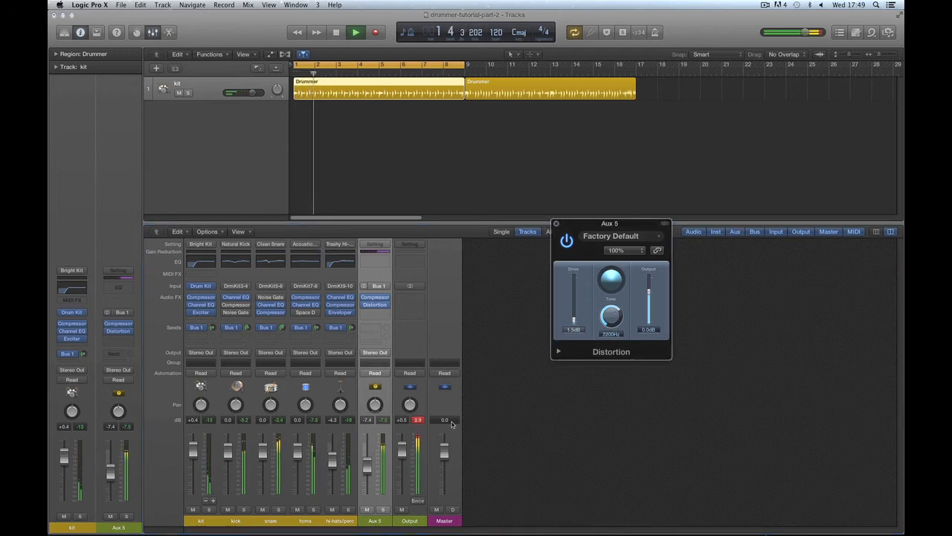
Lower the aux fader to about -8.8 dB, stop playback, bypass the aux's Compressor and close the Distortion window
mouse_move(367, 467)
left_mouse_down()
mouse_move(367, 486)
mouse_move(366, 467)
left_mouse_up()
key("space")
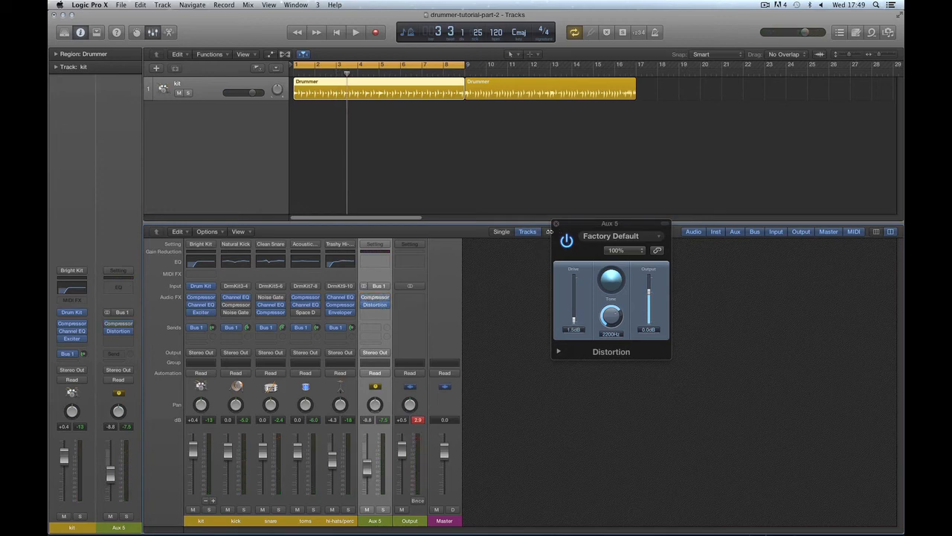
left_click(556, 224)
Replace the aux channel's Distortion with the stereo Clip Distortion and move its window clear of the channel strips
left_click(386, 309)
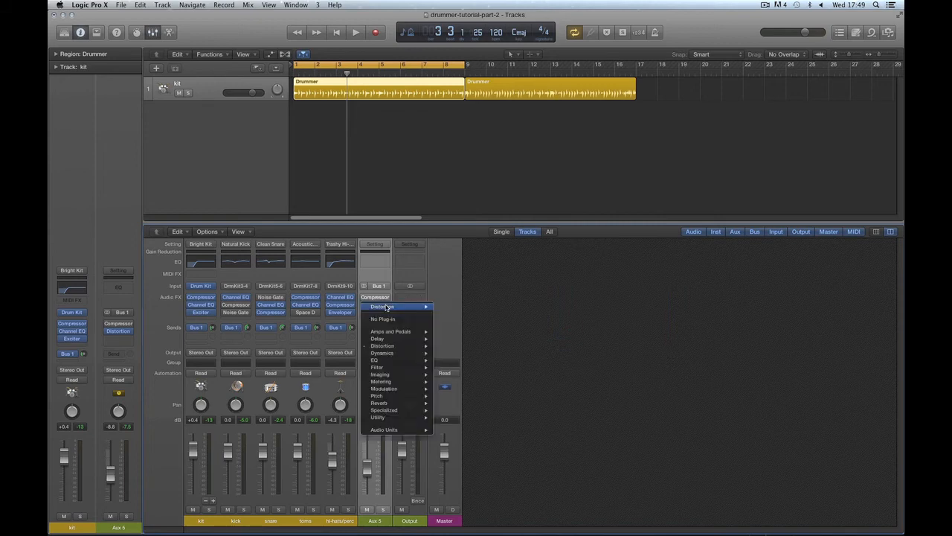
mouse_move(388, 347)
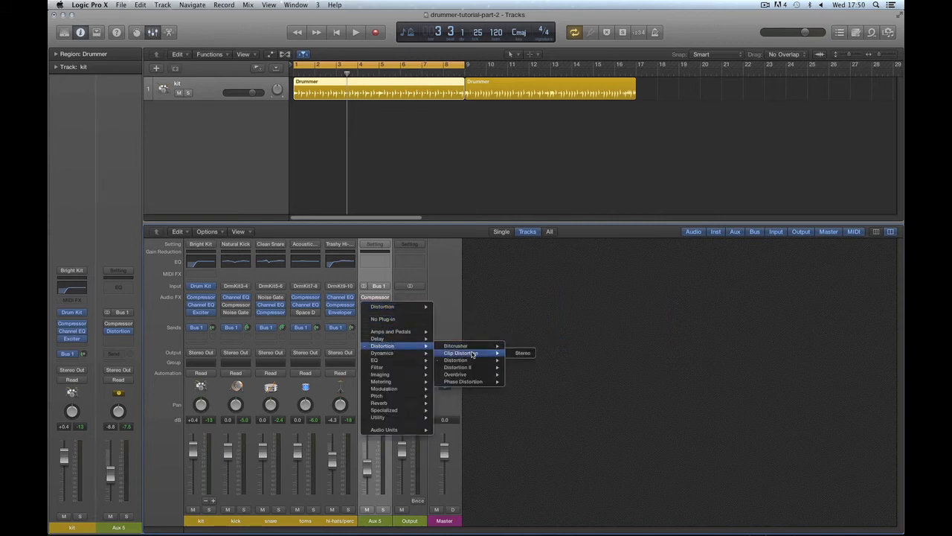
mouse_move(476, 353)
left_click(522, 353)
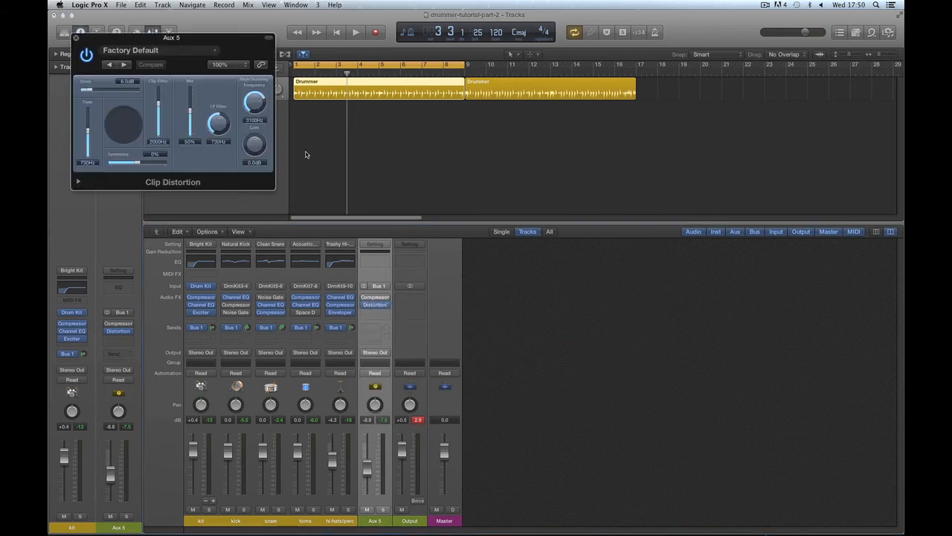
left_click_drag(204, 43, 669, 283)
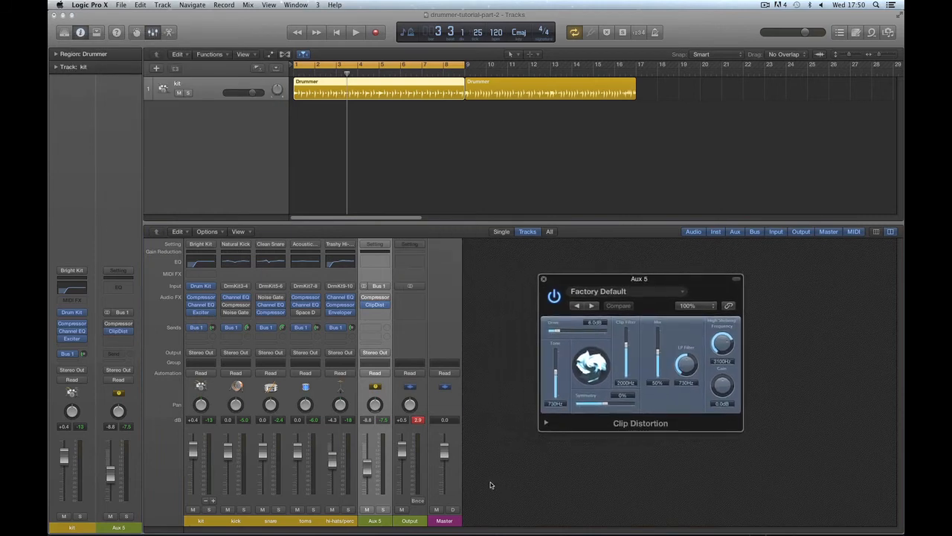
Solo the aux during playback with its fader at about -0.6 dB, and set Clip Distortion's tone to 320 Hz and drive to 7.5 dB
left_click(382, 510)
key("space")
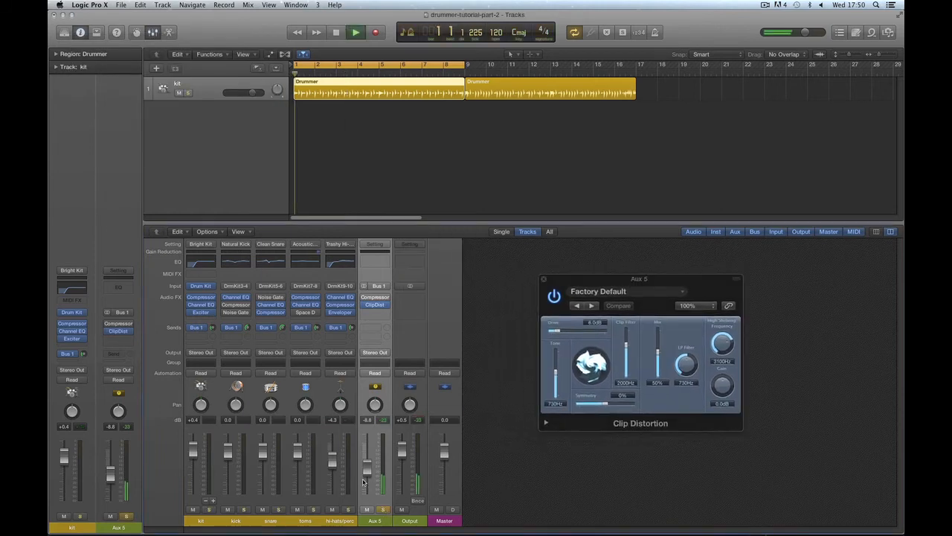
left_click(556, 384)
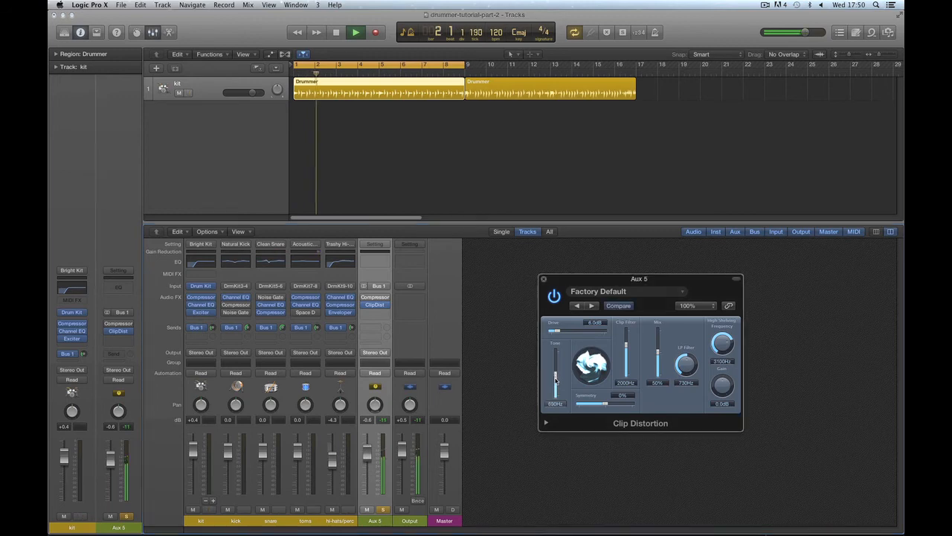
mouse_move(556, 384)
left_mouse_down()
mouse_move(557, 356)
mouse_move(557, 378)
left_mouse_up()
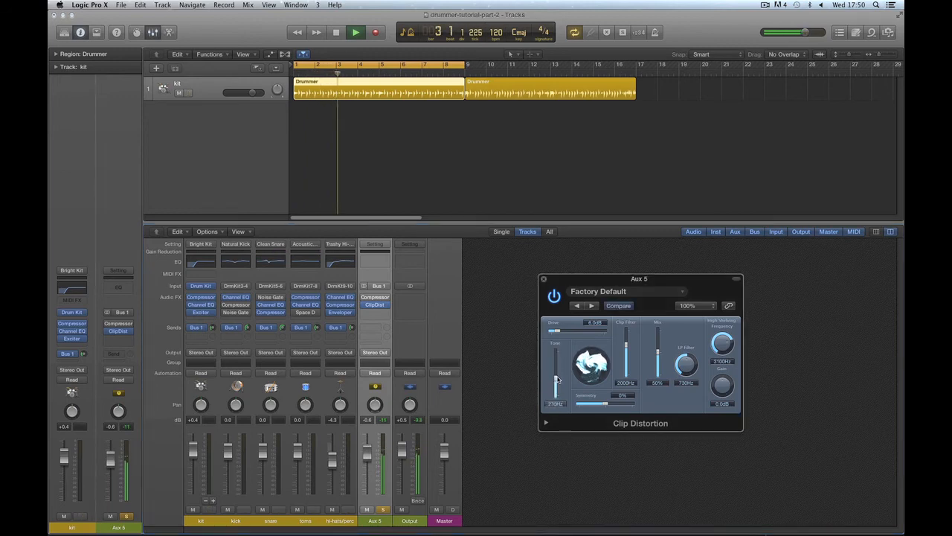
mouse_move(557, 332)
left_mouse_down()
mouse_move(572, 333)
mouse_move(560, 332)
left_mouse_up()
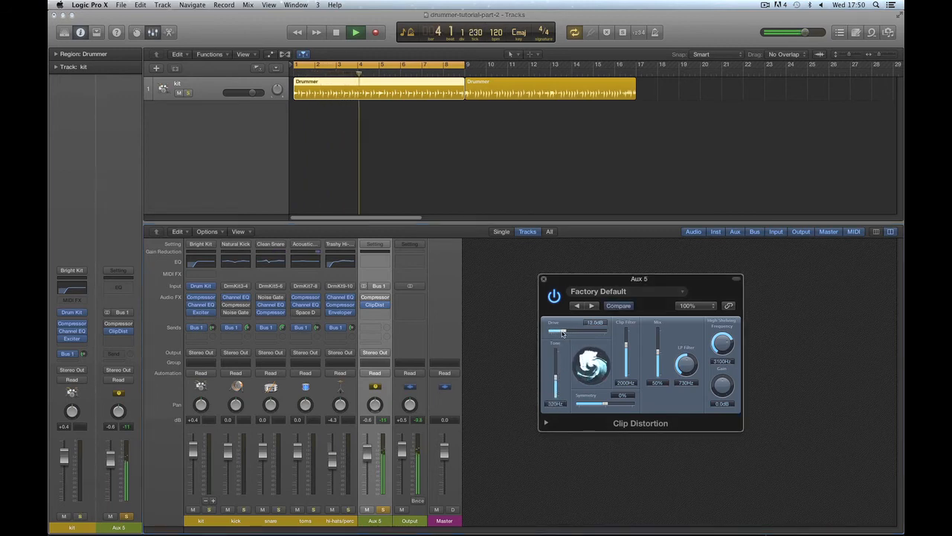
Set Clip Distortion's mix to 81%, LP filter to 2500 Hz, tone to 360 Hz and drive to 9.5 dB, and stop playback
left_click_drag(658, 354, 658, 378)
left_click_drag(657, 350, 687, 355)
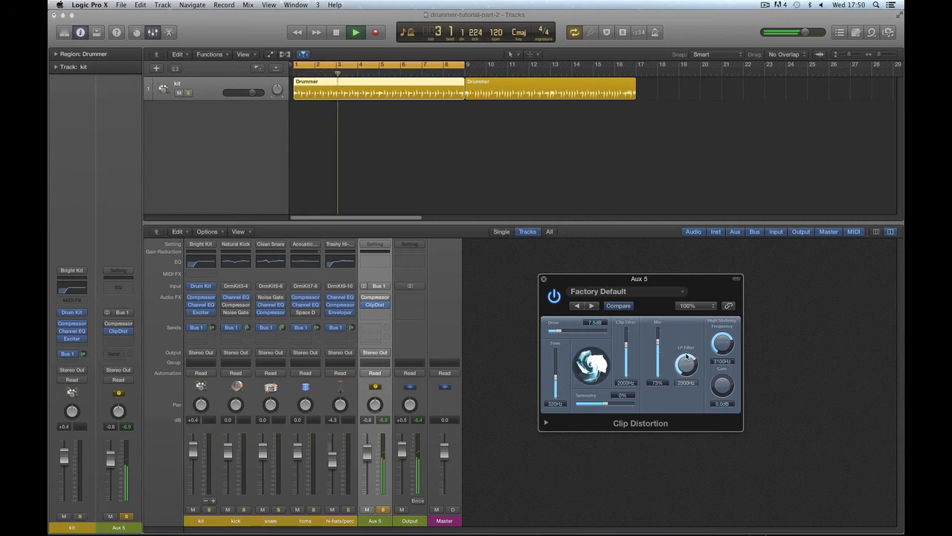
mouse_move(555, 377)
left_mouse_down()
mouse_move(556, 367)
mouse_move(556, 376)
left_mouse_up()
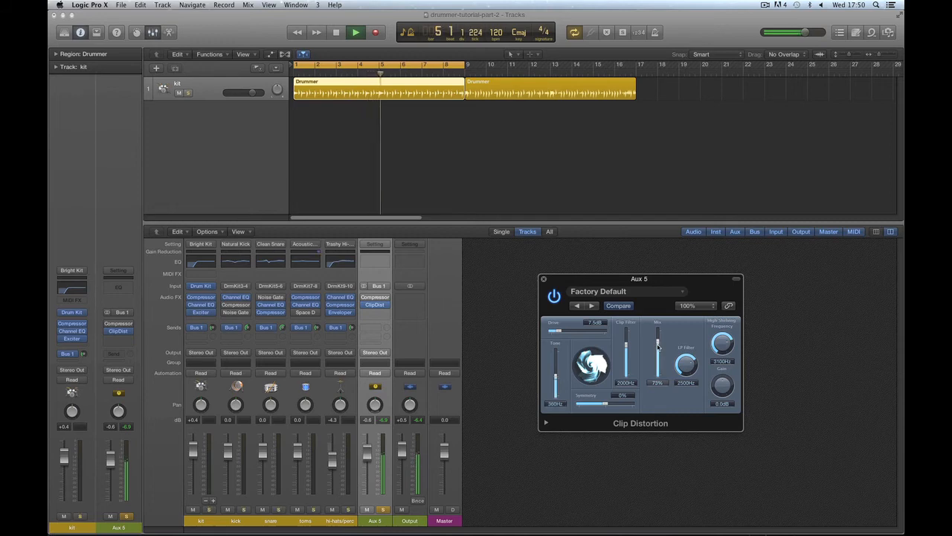
left_click_drag(657, 346, 657, 337)
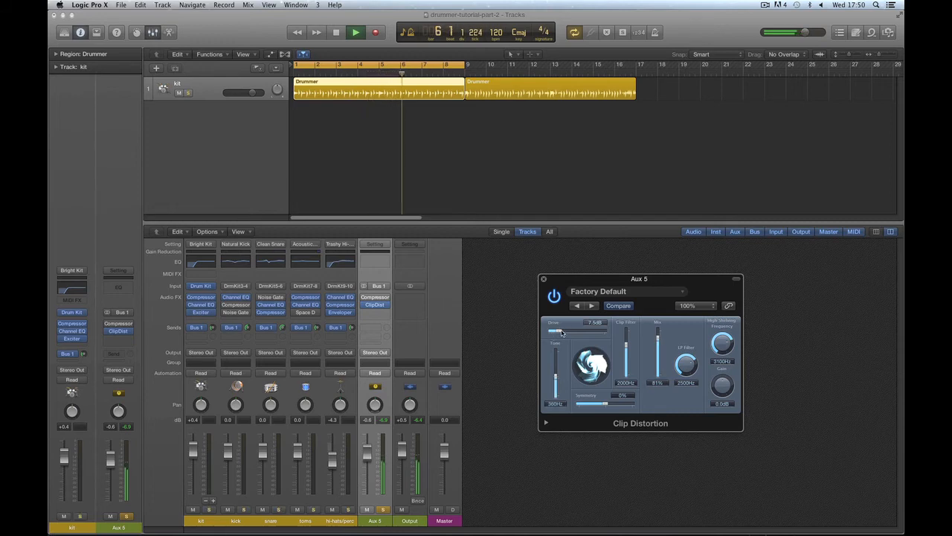
left_click_drag(558, 331, 561, 331)
key("space")
Unsolo the aux, raise Clip Distortion's gain to +20.0 dB and play the full mix with the aux fader at about -0.4 dB
left_click(383, 508)
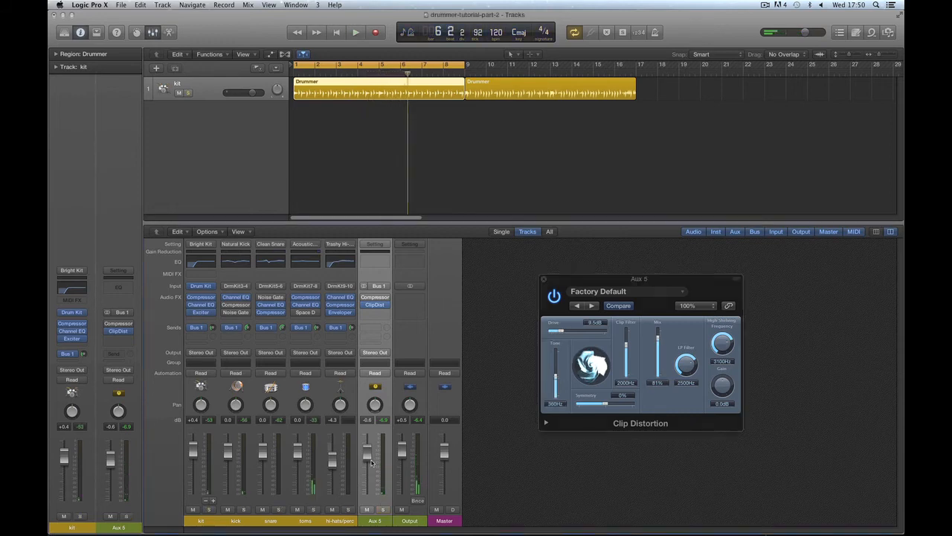
key("Return")
key("space")
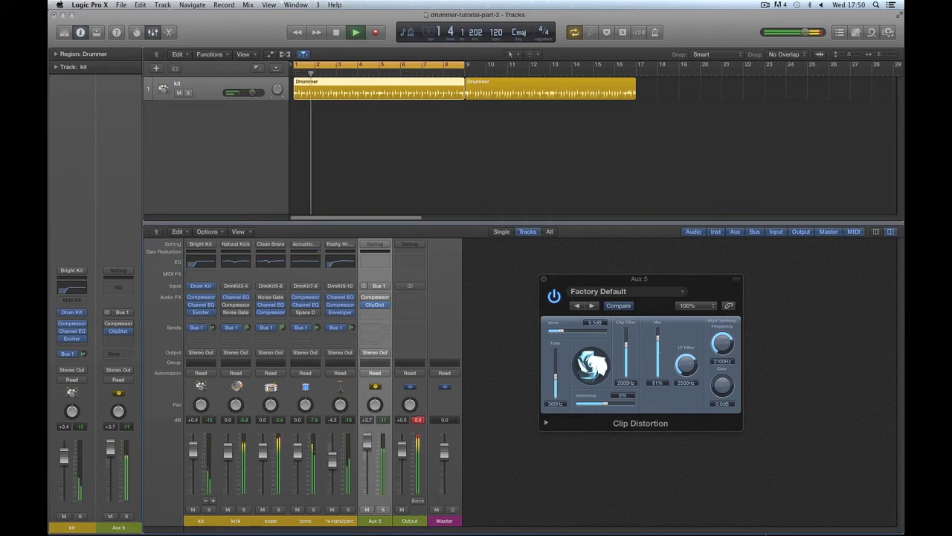
key("space")
left_click_drag(722, 385, 723, 366)
key("space")
left_click_drag(372, 452, 372, 456)
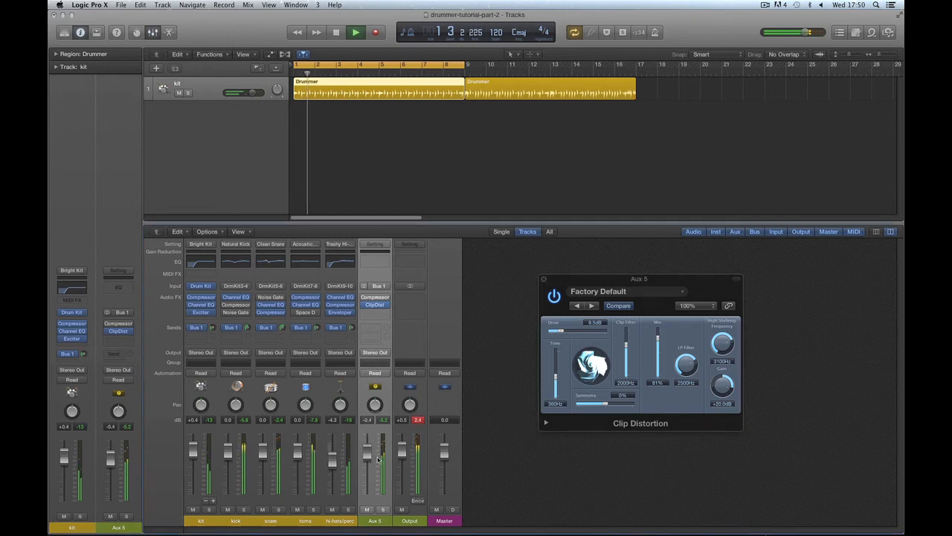
Set Clip Distortion's LP filter to 610 Hz and drive to 16.0 dB, lower the aux fader to about -3.2 dB and close the plug-in window
left_click_drag(686, 364, 688, 374)
left_click_drag(562, 331, 565, 334)
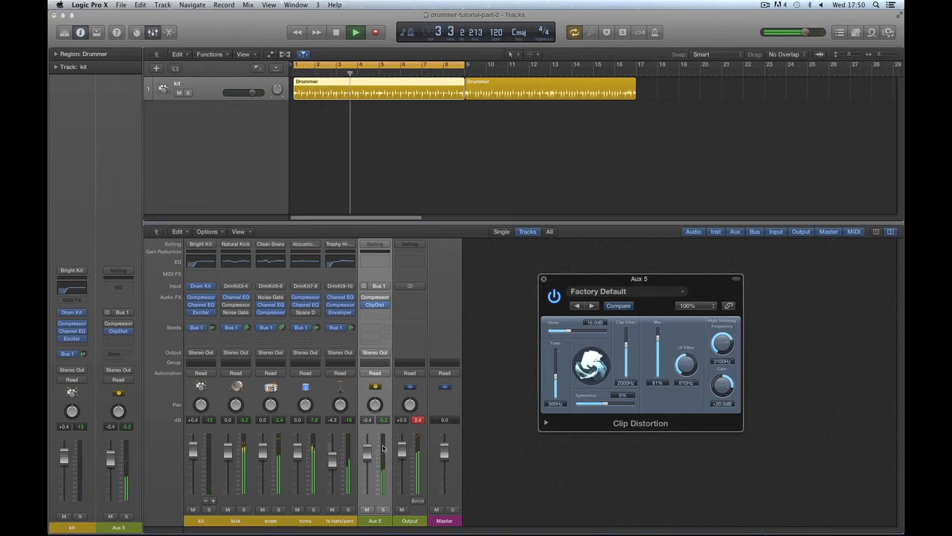
mouse_move(367, 452)
left_mouse_down()
mouse_move(367, 494)
mouse_move(367, 456)
left_mouse_up()
key("space")
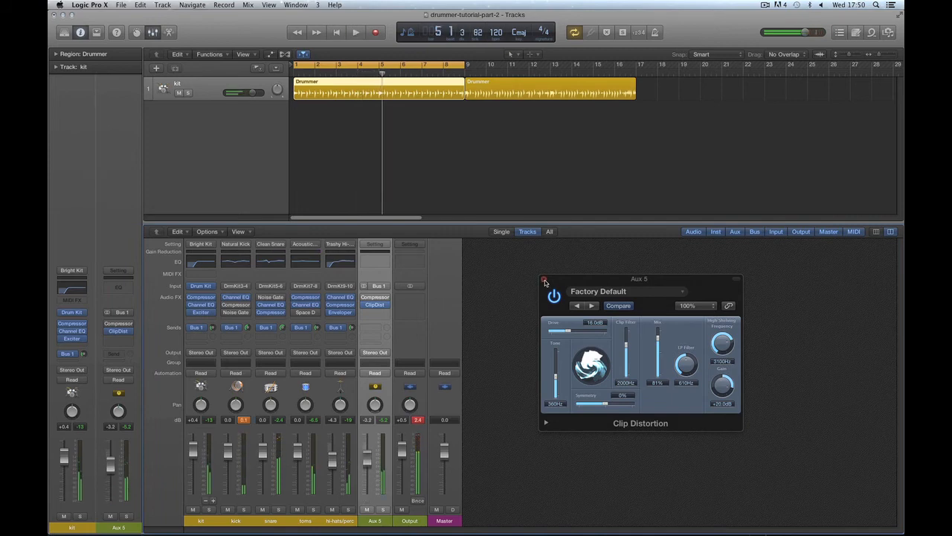
left_click(543, 279)
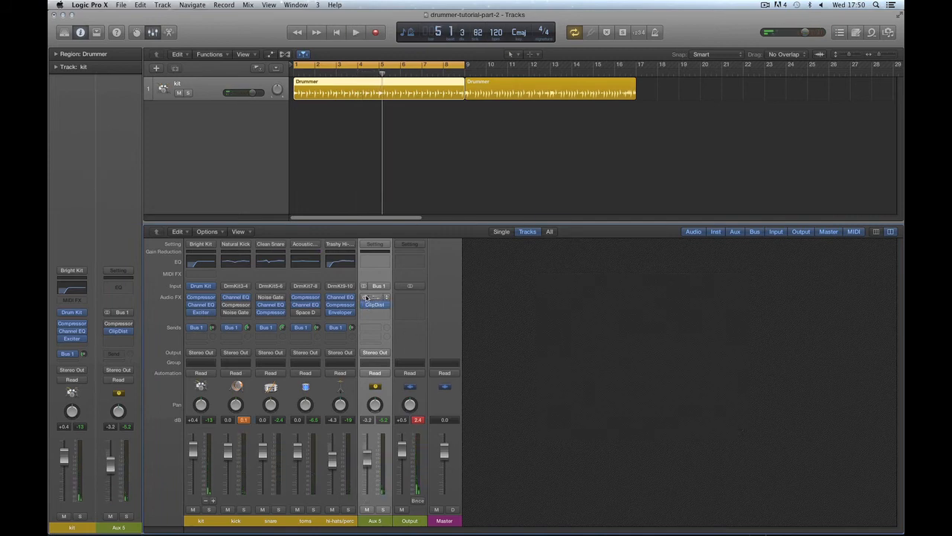
Switch the aux's Compressor back on and audition the mix with the aux fader lowered to about -4.3 dB
left_click(364, 306)
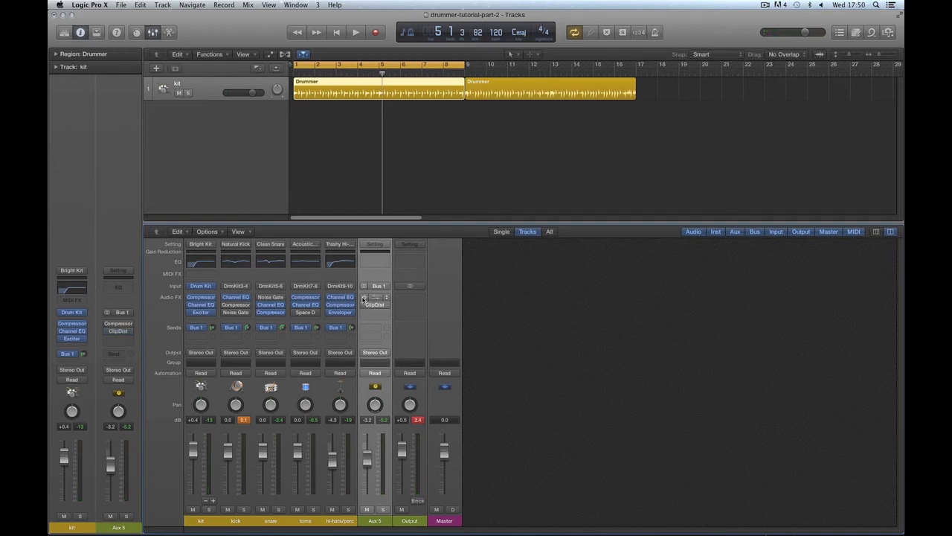
key("space")
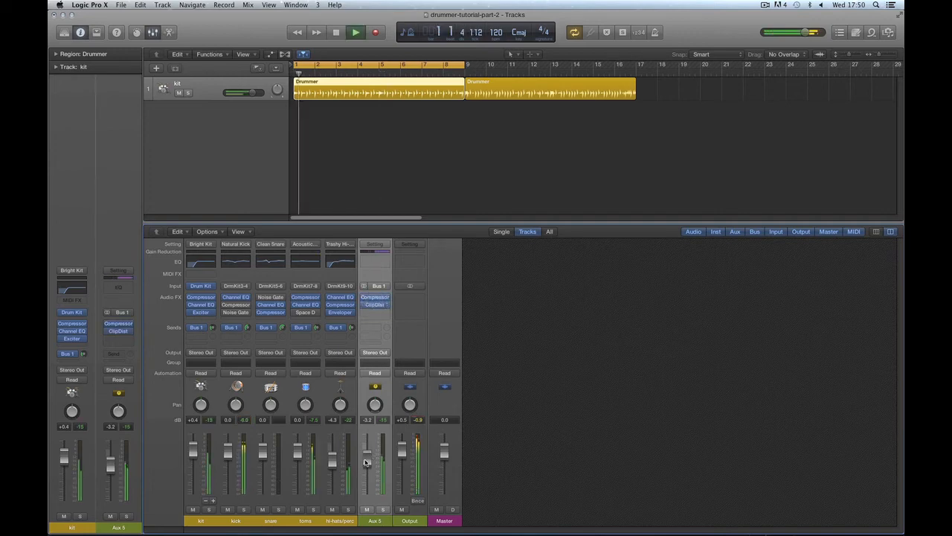
left_click(388, 306)
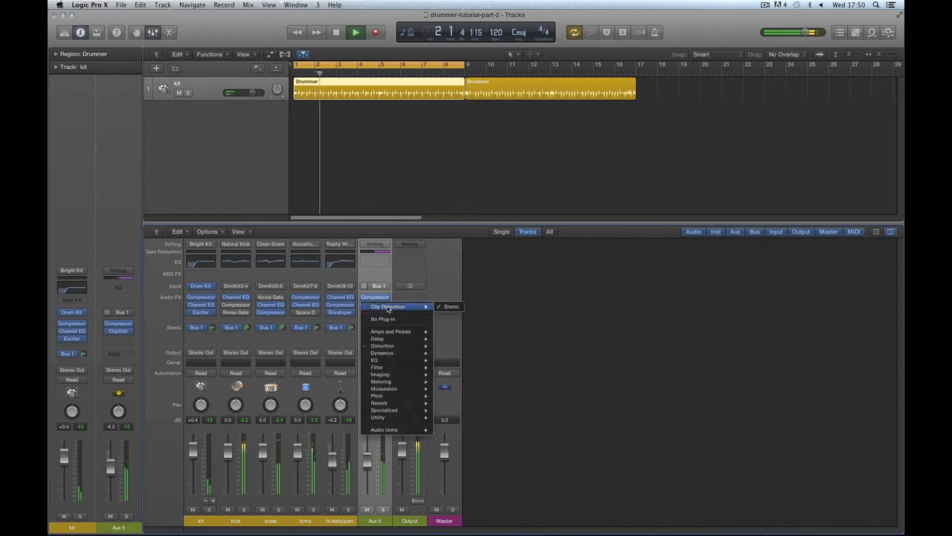
left_click(395, 327)
key("space")
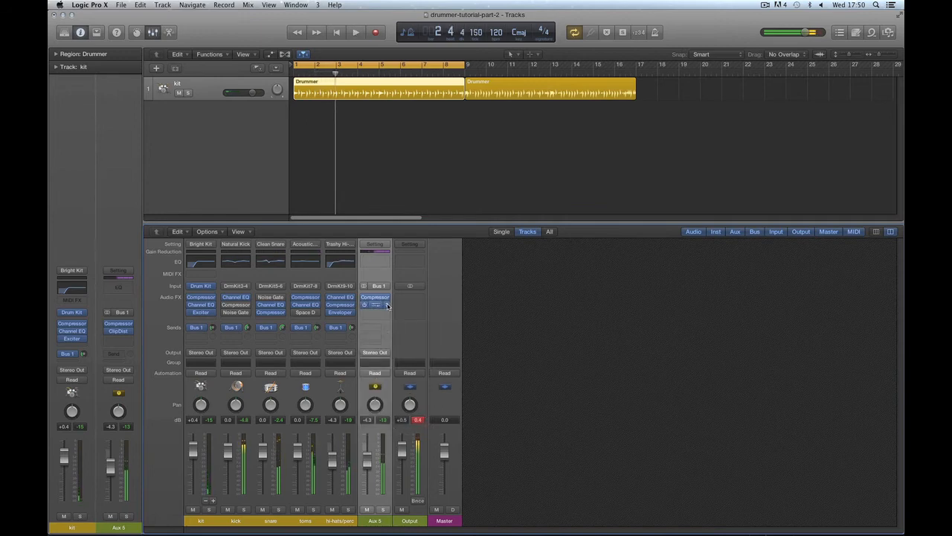
Replace Clip Distortion on the aux with the stereo Distortion plug-in and move its window beside the channel strips
left_click(388, 306)
mouse_move(395, 347)
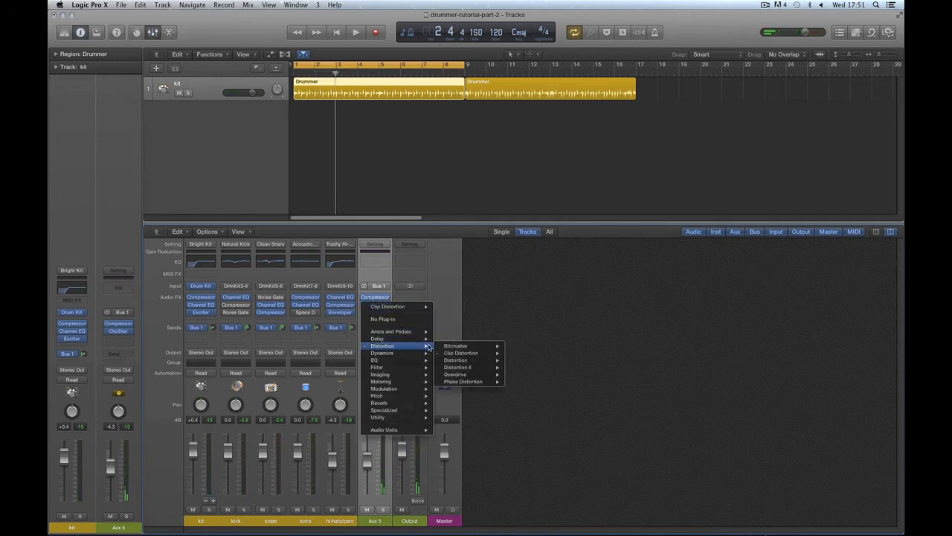
mouse_move(457, 360)
left_click(523, 360)
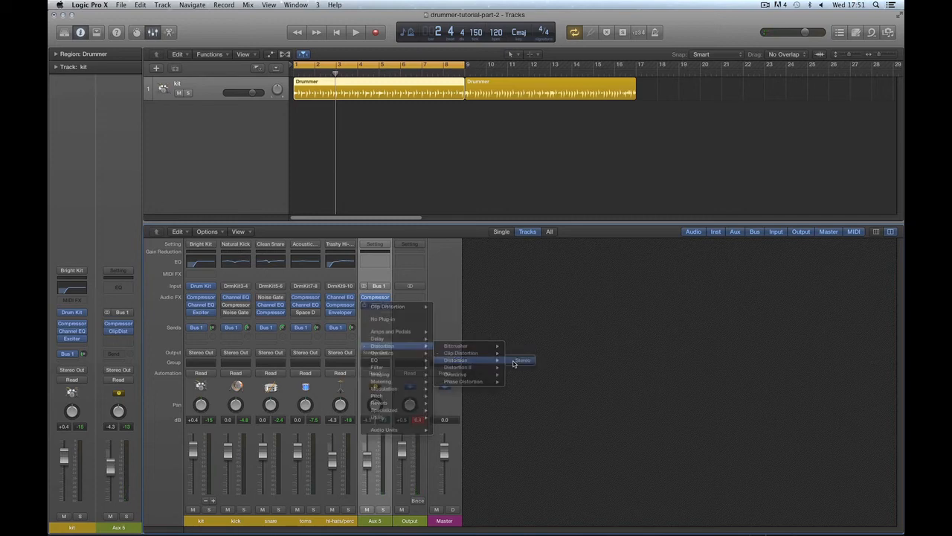
left_click_drag(142, 41, 636, 323)
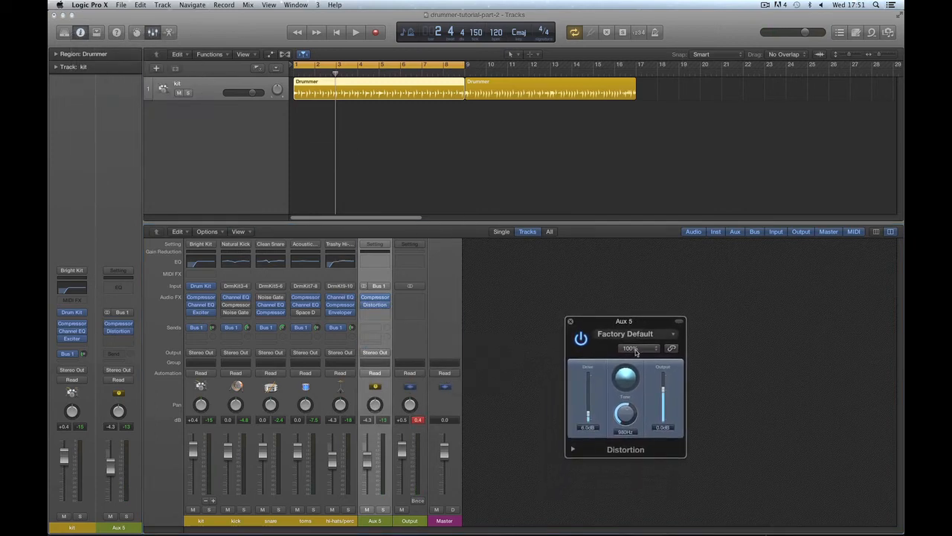
During playback, set the Distortion's drive to 5.0 dB and tone to 2300 Hz, and lower the aux fader to about -8.6 dB
key("space")
left_click_drag(589, 417, 626, 405)
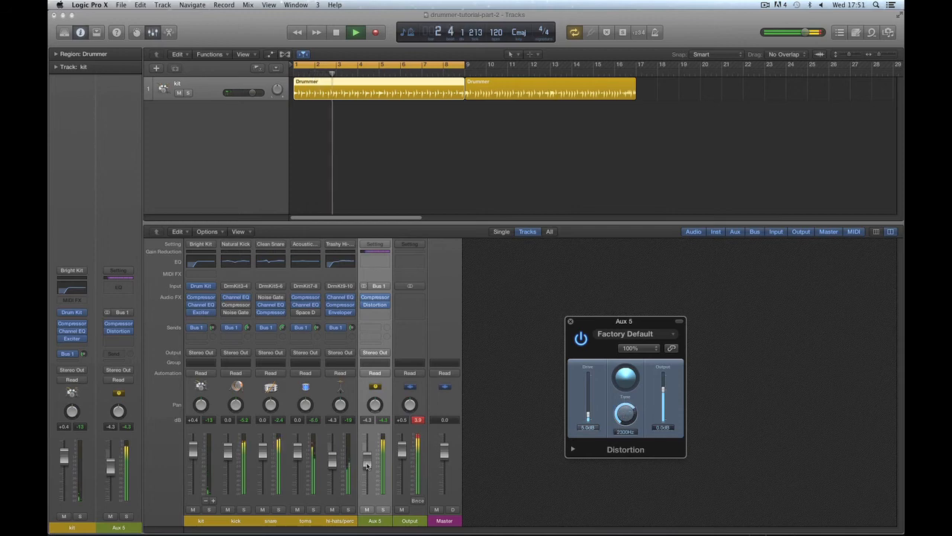
mouse_move(367, 463)
left_mouse_down()
mouse_move(366, 500)
mouse_move(367, 465)
left_mouse_up()
key("space")
Replay the mix from the start, close the Distortion window and lower the aux fader to about -9.4 dB
key("Return")
key("space")
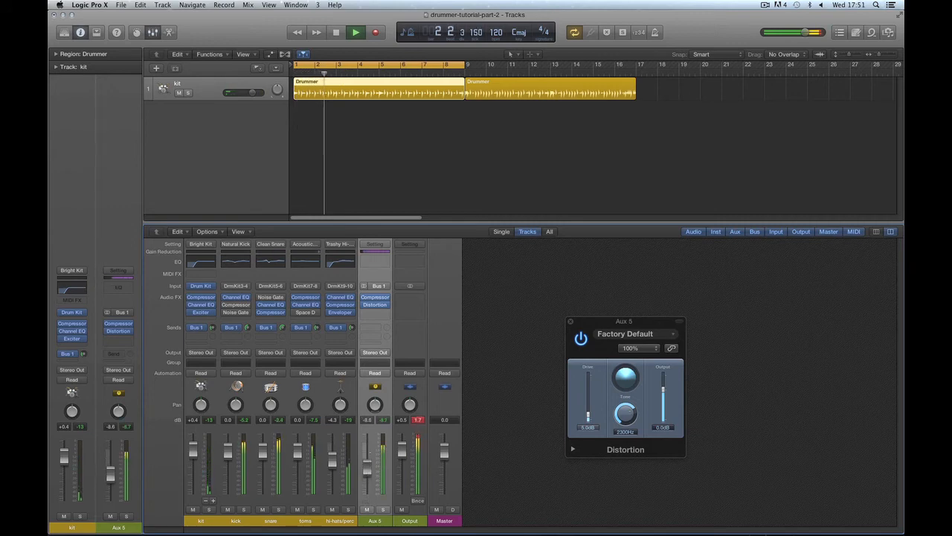
key("space")
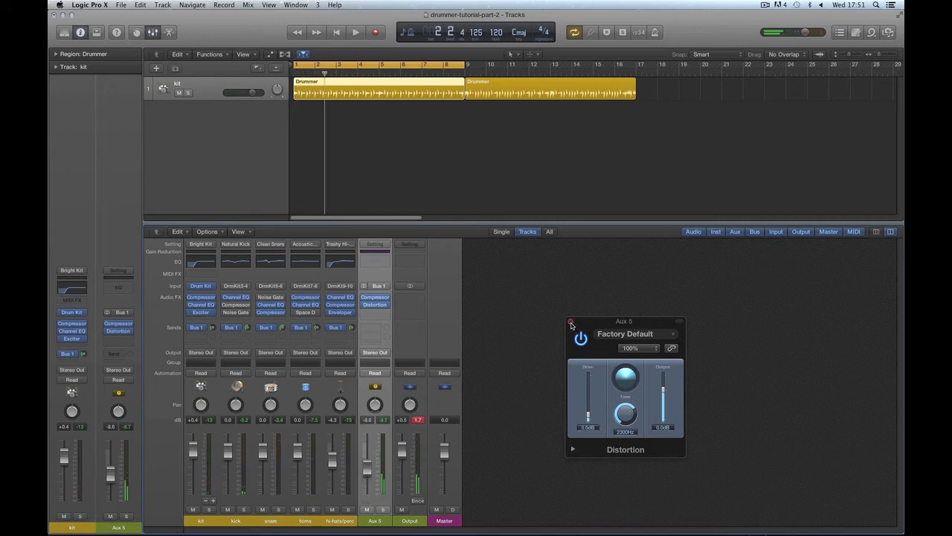
left_click(571, 321)
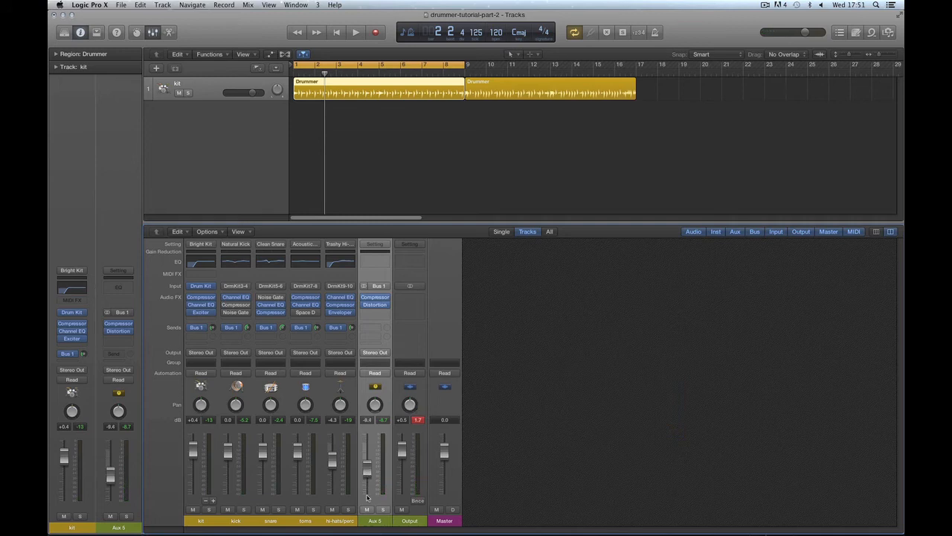
Remove the Bus 1 sends from all five drum channels together and delete the Aux 5 channel
left_click(340, 518)
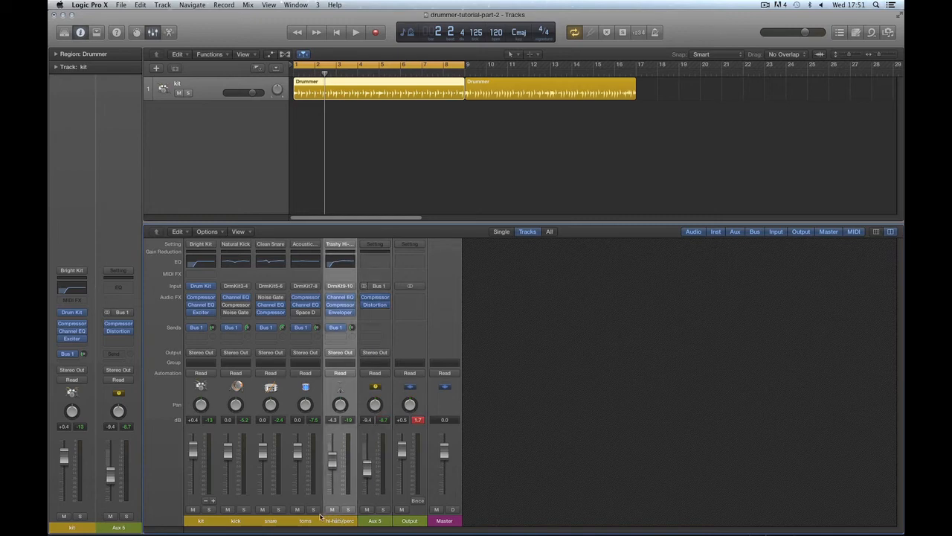
left_click_drag(322, 516, 210, 519)
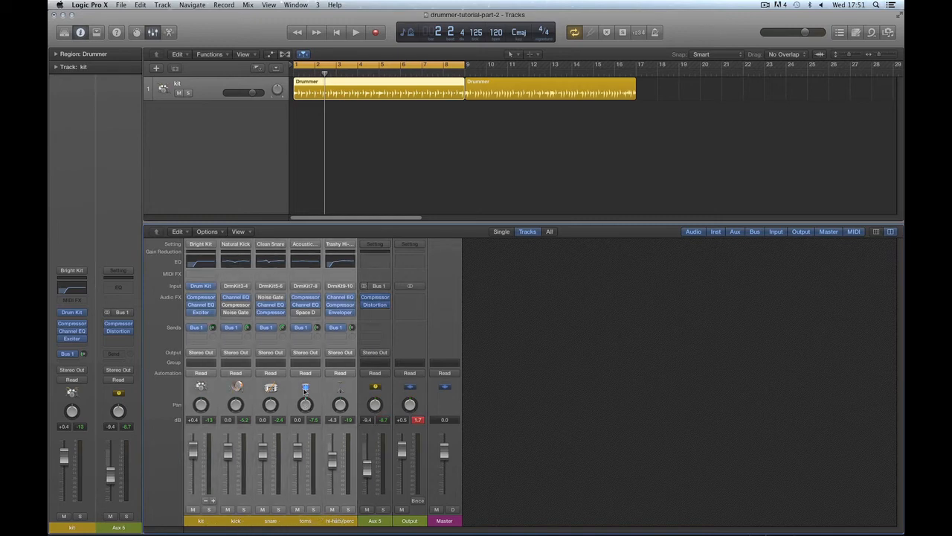
left_click(265, 328)
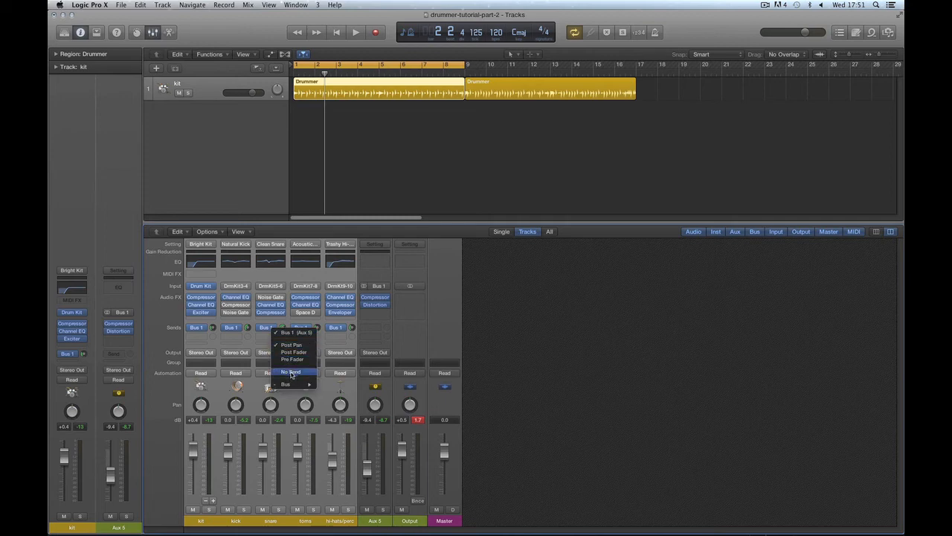
left_click(293, 375)
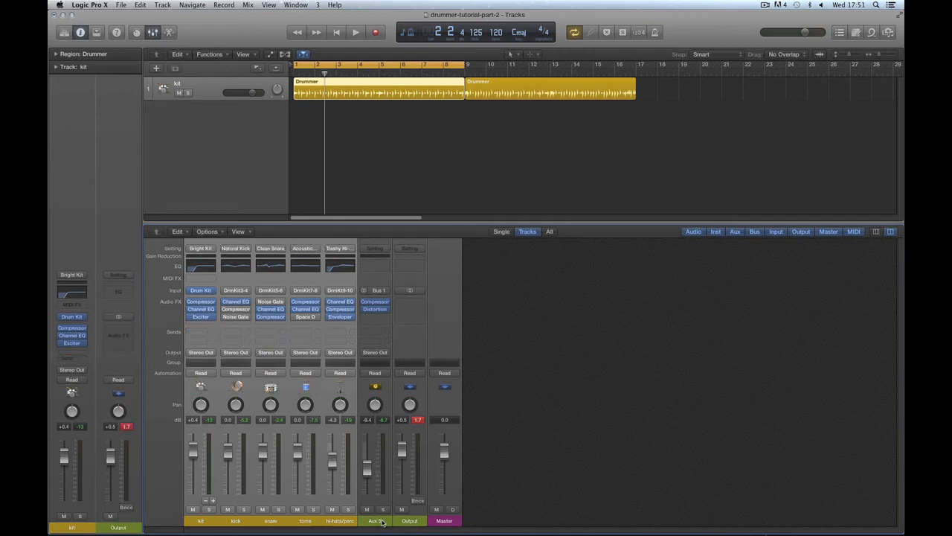
left_click(380, 521)
key("Delete")
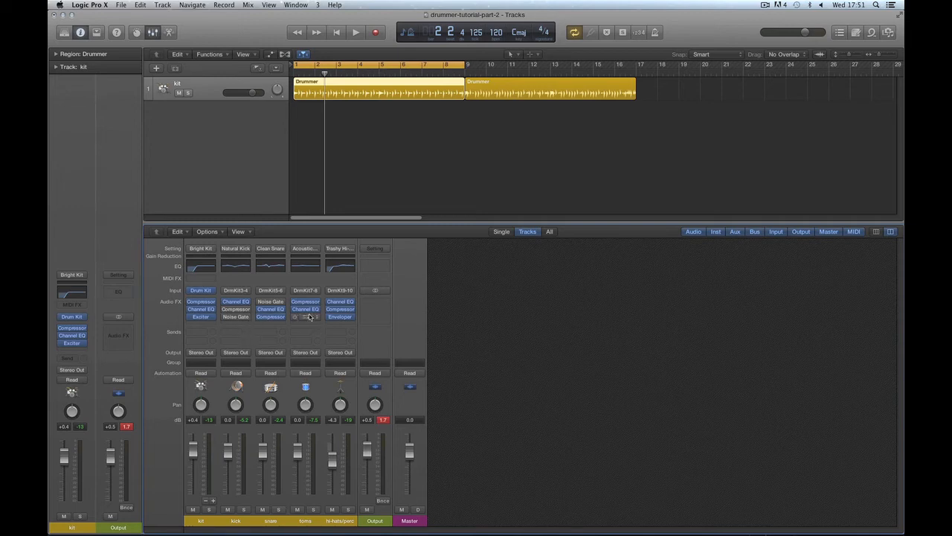
Solo the toms, play them from the start, then open and enable their Space Designer reverb beside the channel strips
left_click(312, 511)
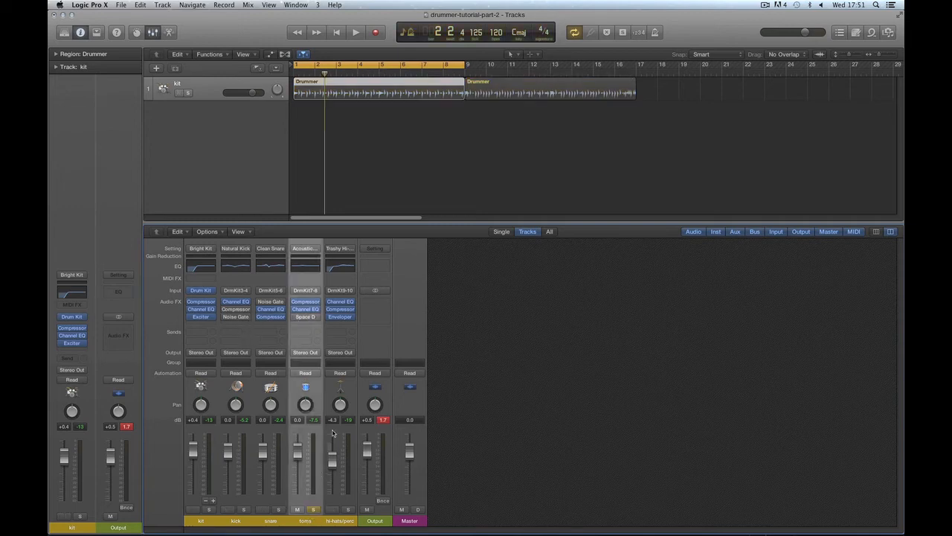
key("space")
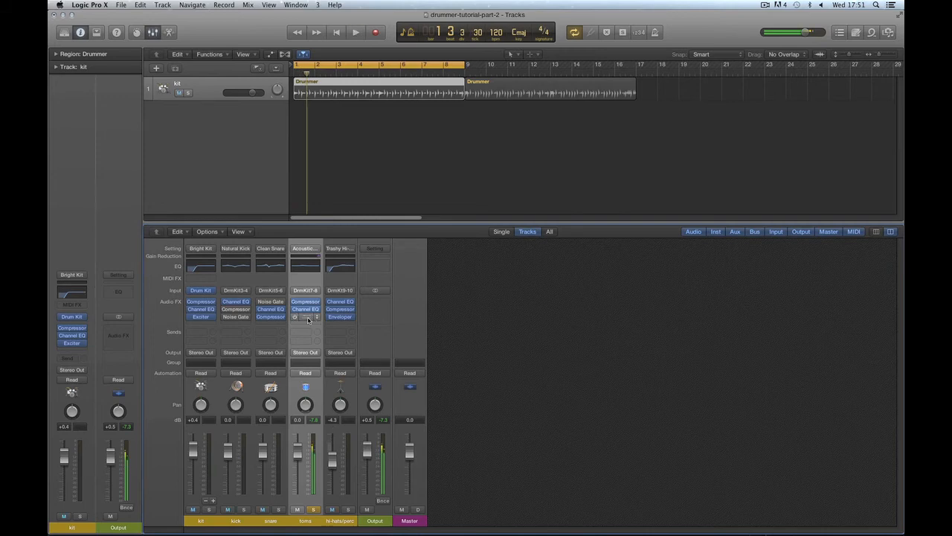
left_click(306, 318)
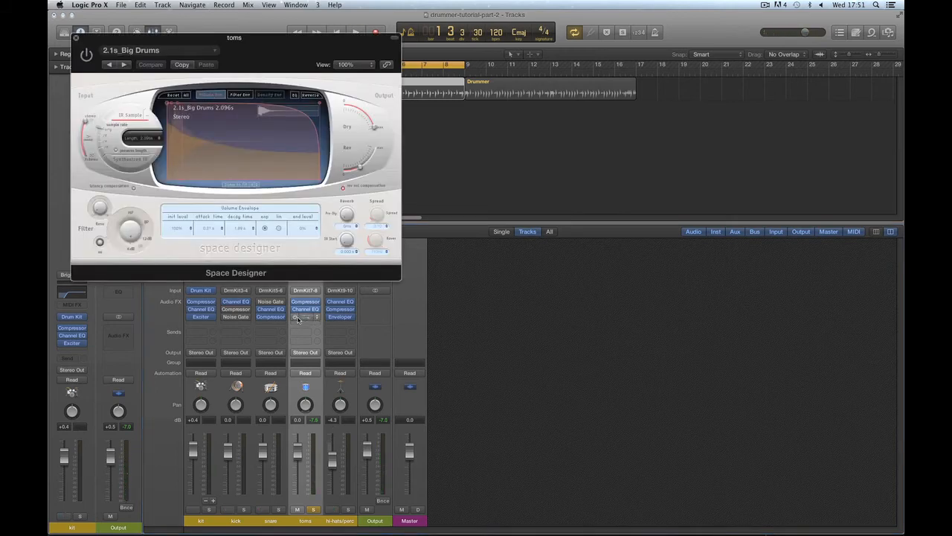
left_click_drag(211, 45, 597, 198)
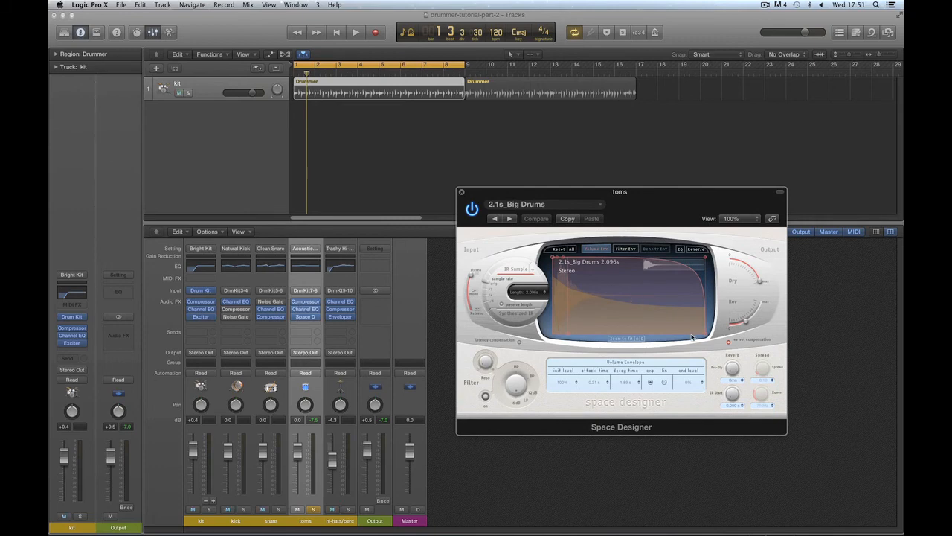
Play the soloed toms while raising the reverb output level in Space Designer slightly
key("space")
left_click_drag(730, 332, 752, 317)
key("space")
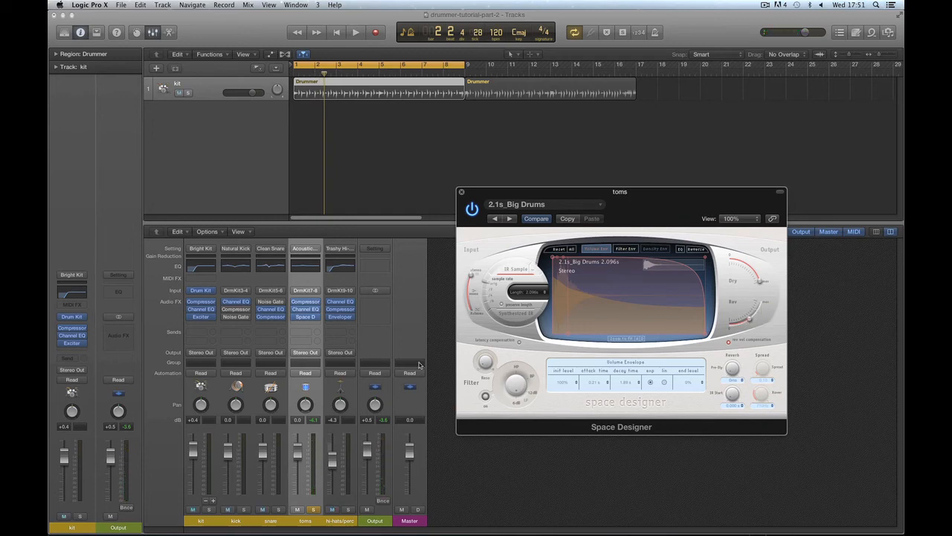
Lower the toms fader to -1.7 dB, close and bypass their Space Designer, and unsolo the channel
left_click_drag(516, 195, 533, 180)
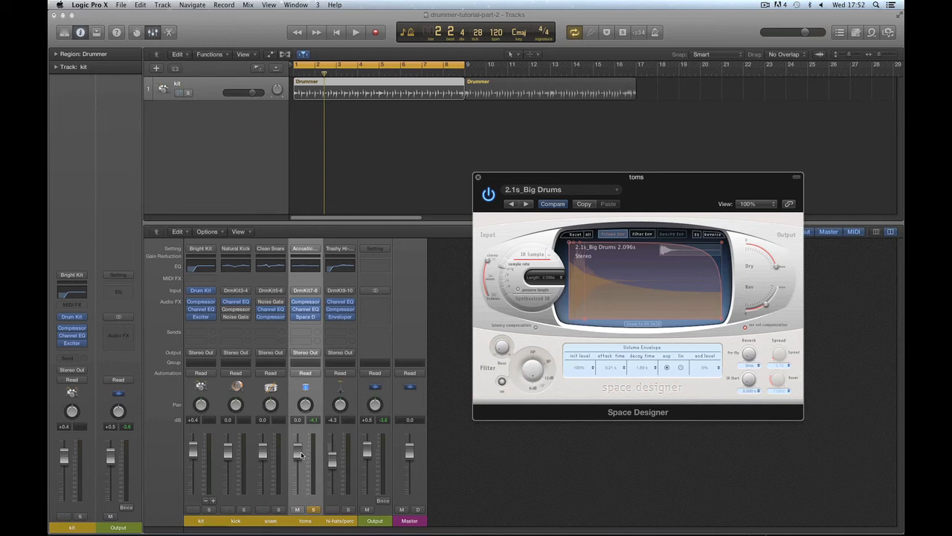
left_click_drag(301, 456, 301, 461)
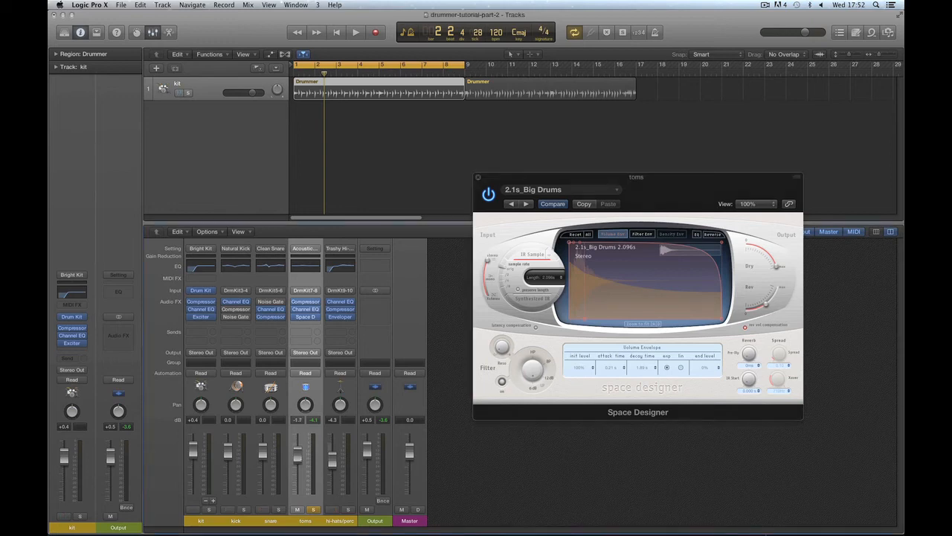
mouse_move(311, 320)
left_click(479, 178)
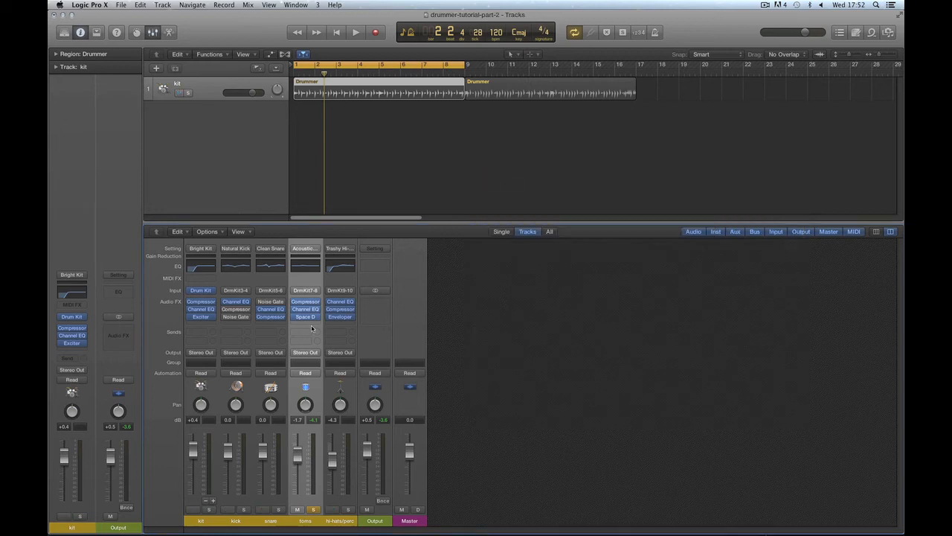
left_click(315, 510)
Add a Bus 1 send to the kit, kick, snare, toms and hi-hats/perc channels together
left_click(204, 523)
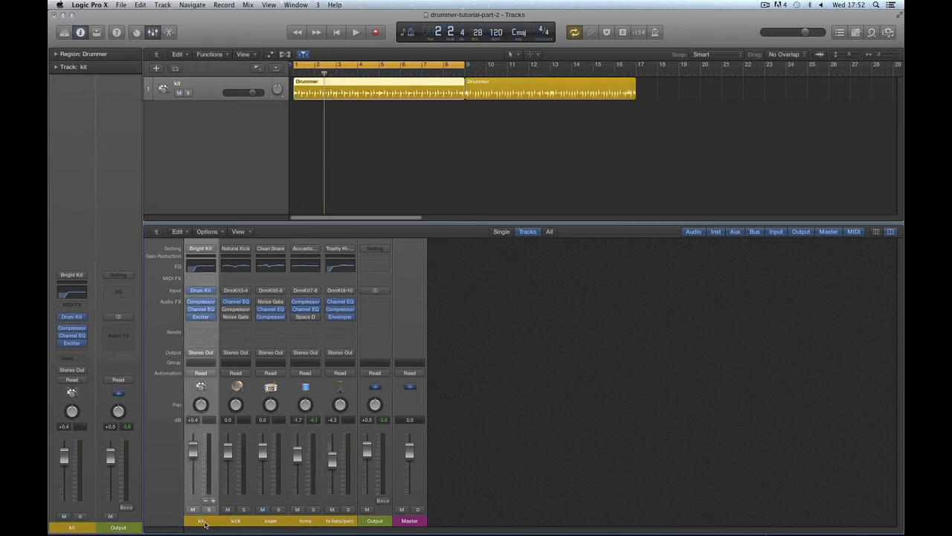
left_click(328, 521)
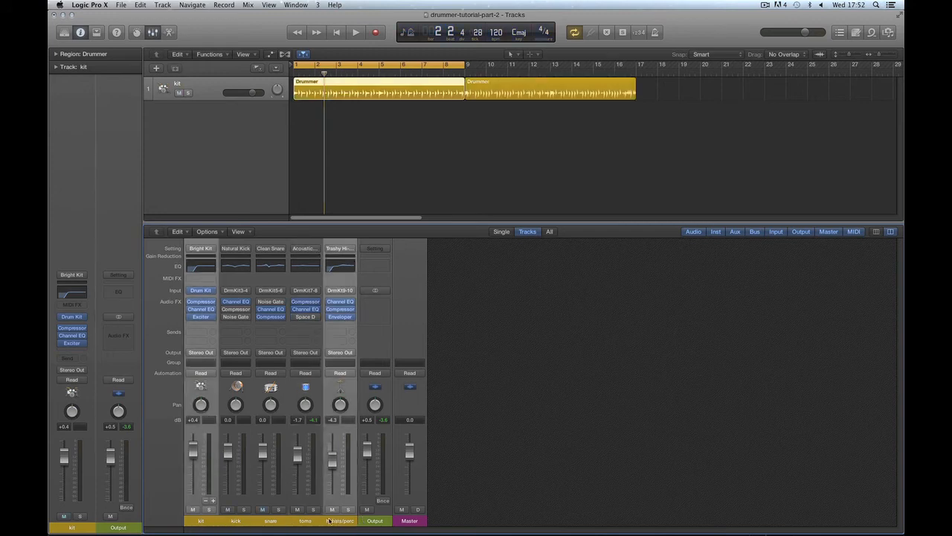
left_click(237, 522, "shift")
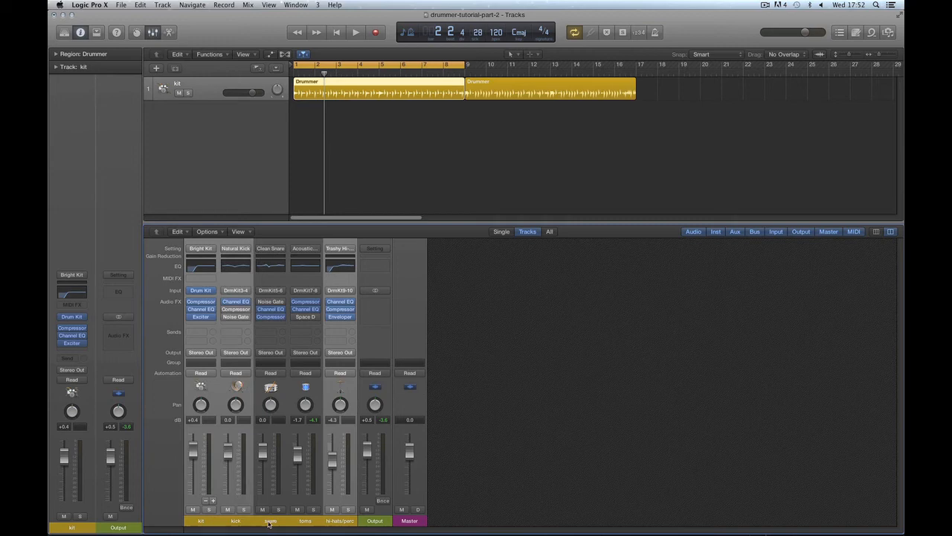
left_click(307, 523, "shift")
left_click(278, 522, "shift")
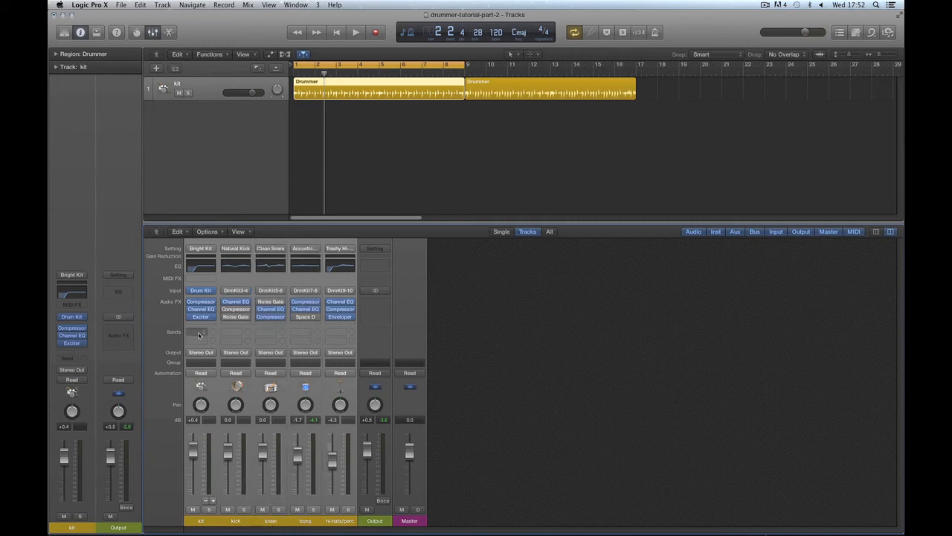
left_click(273, 336)
mouse_move(302, 377)
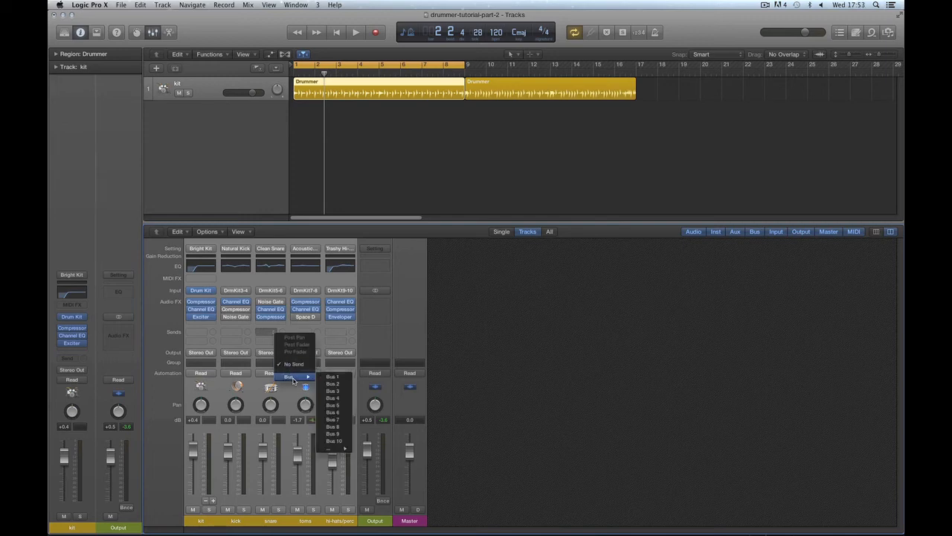
left_click(332, 378)
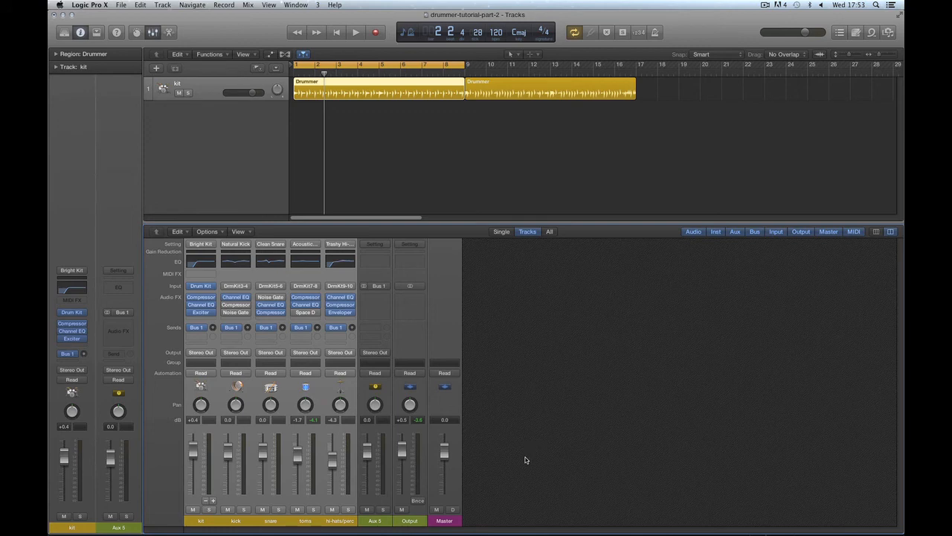
Lower the Aux 5 fader to -1.0 dB and insert a stereo Space Designer reverb on it, positioned clear of the strips
left_click(375, 522)
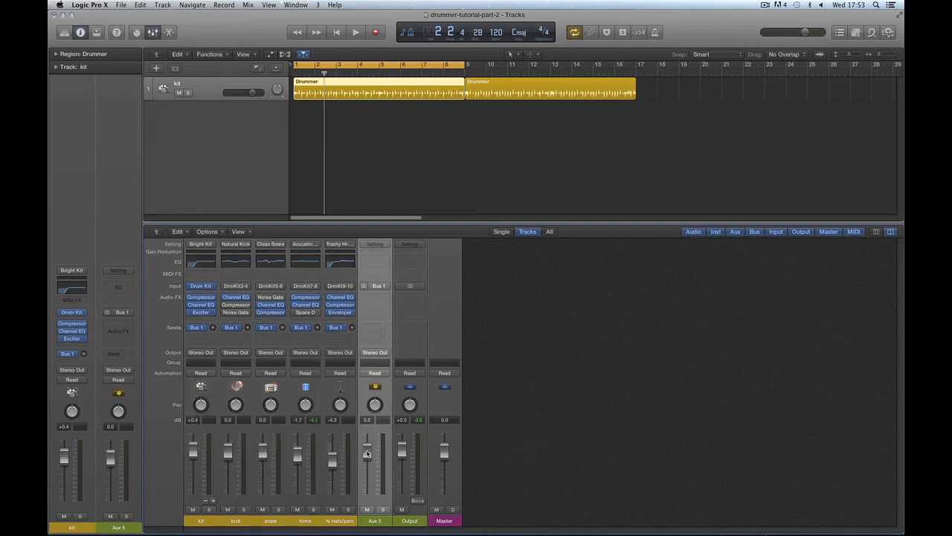
left_click_drag(367, 453, 366, 456)
left_click(376, 297)
mouse_move(397, 336)
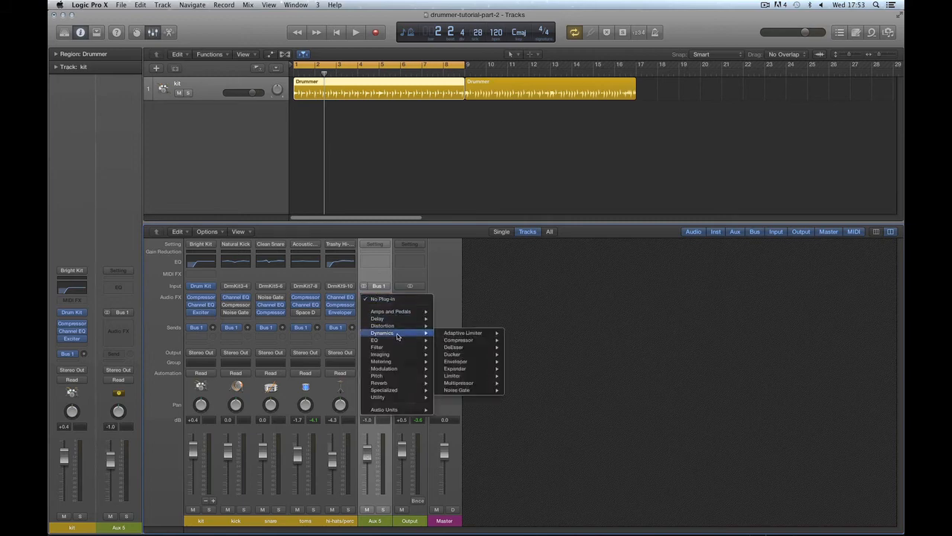
mouse_move(475, 340)
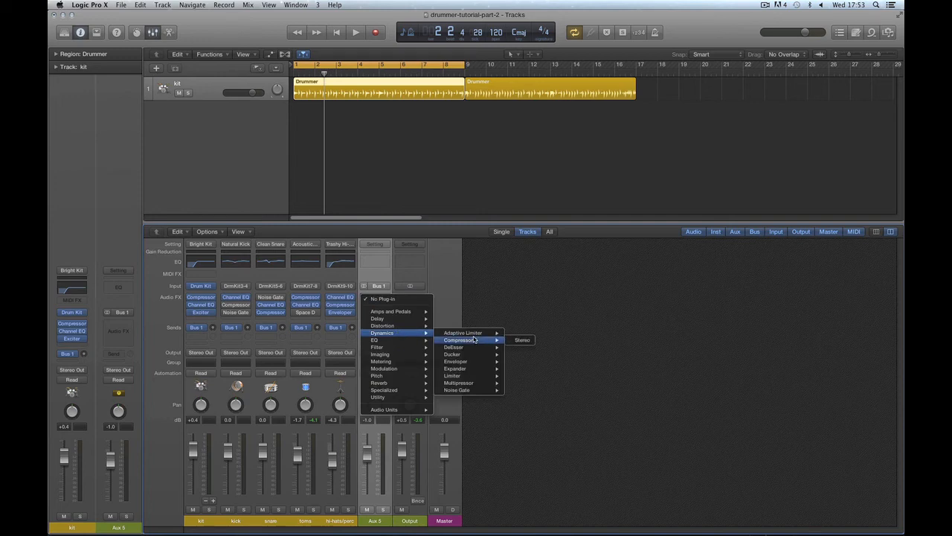
mouse_move(392, 383)
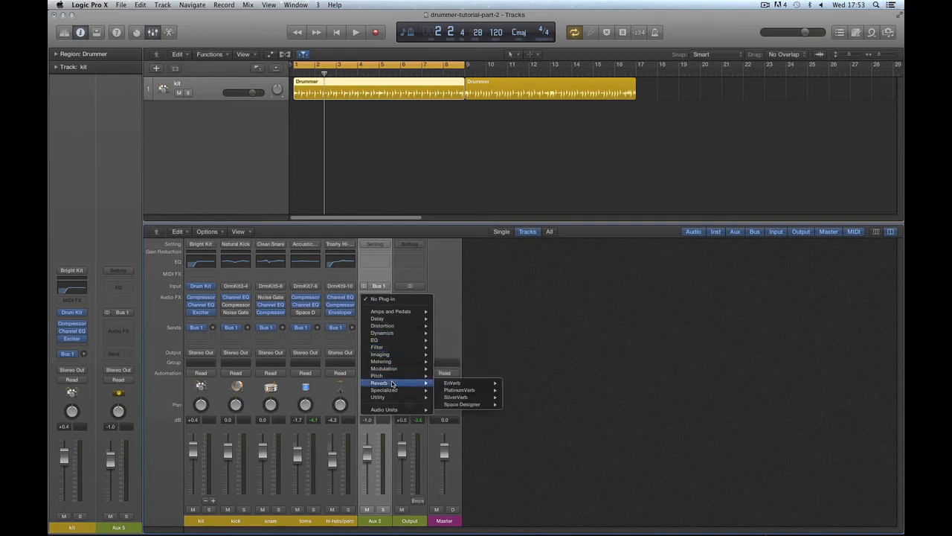
mouse_move(462, 404)
left_click(519, 406)
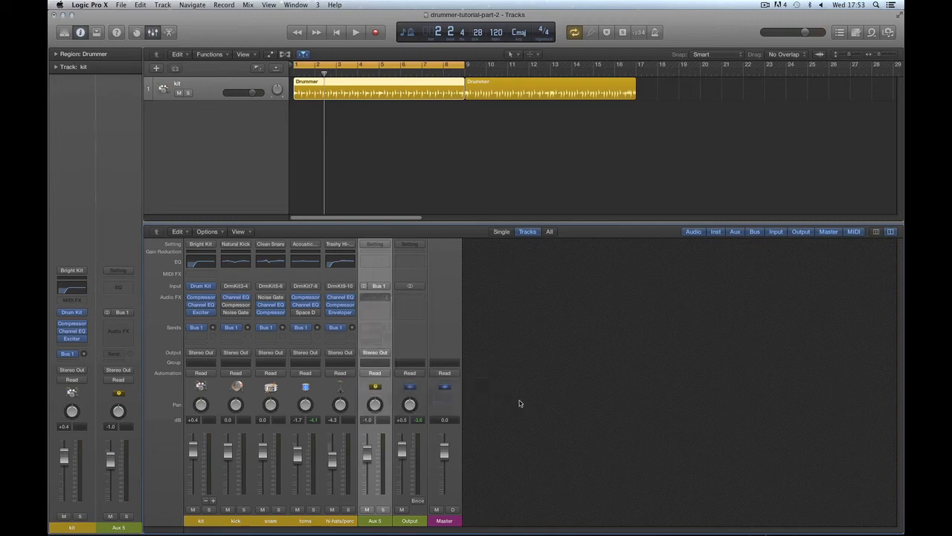
left_click_drag(244, 65, 671, 176)
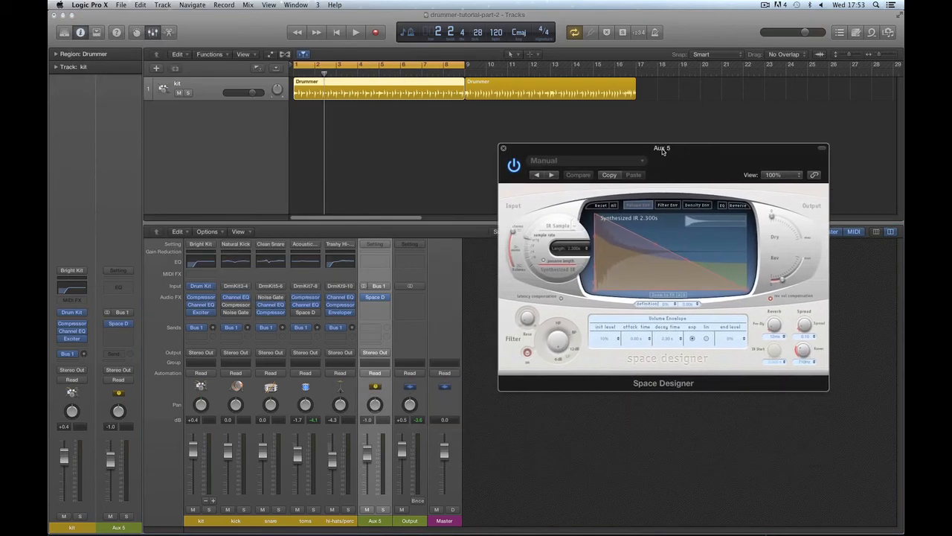
Load a Plate Reverbs preset from Space Designer's Small Spaces category on Aux 5 and close the plug-in window
left_click(567, 162)
mouse_move(584, 340)
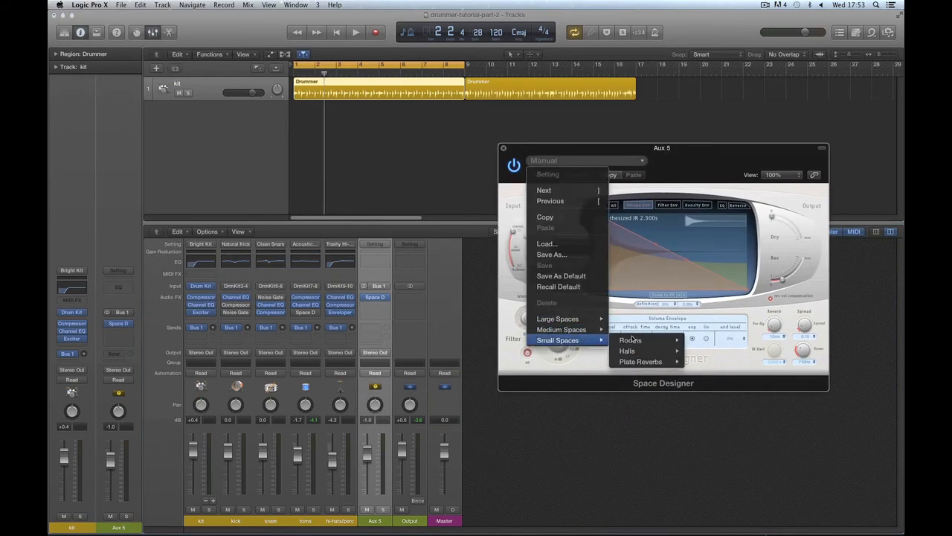
mouse_move(648, 354)
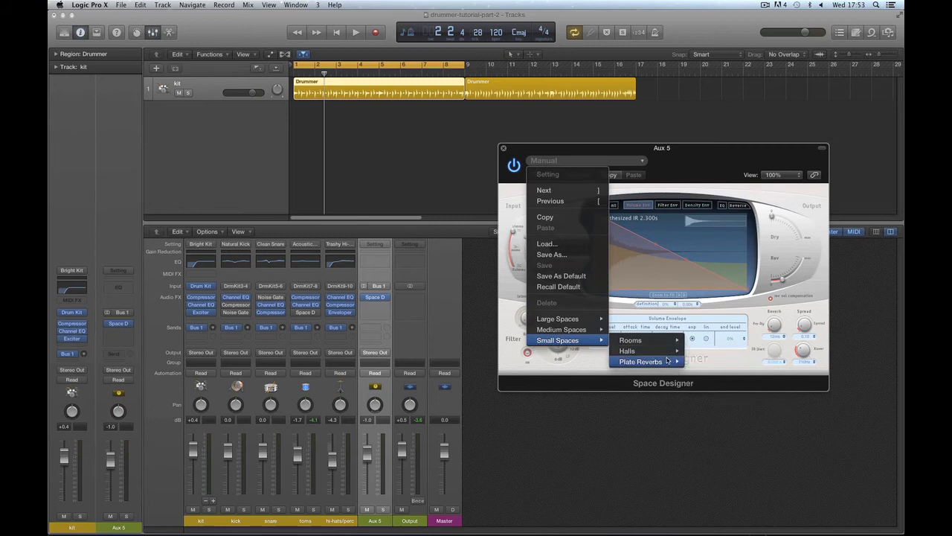
left_click(704, 361)
left_click(503, 147)
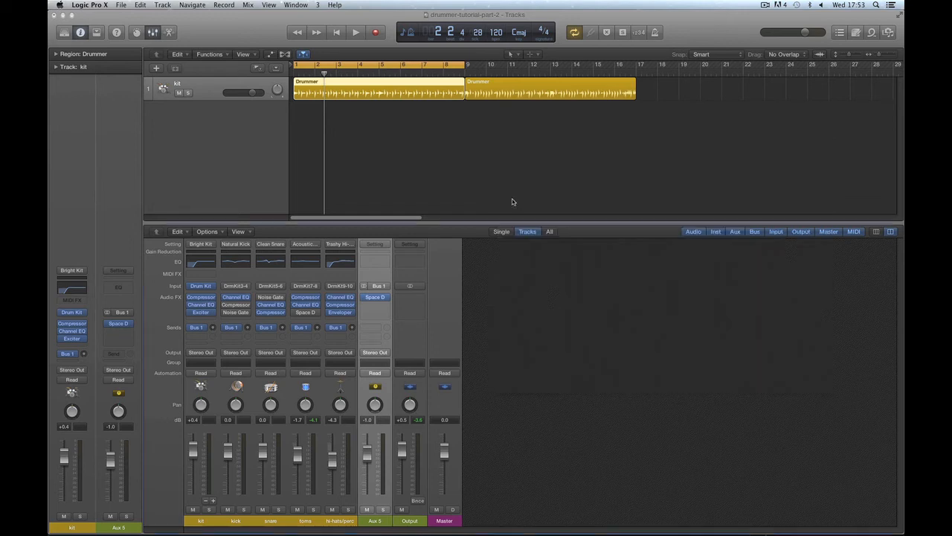
Rename the Aux 5 channel "small reverb" and lower its fader to -1.2 dB
double_click(379, 520)
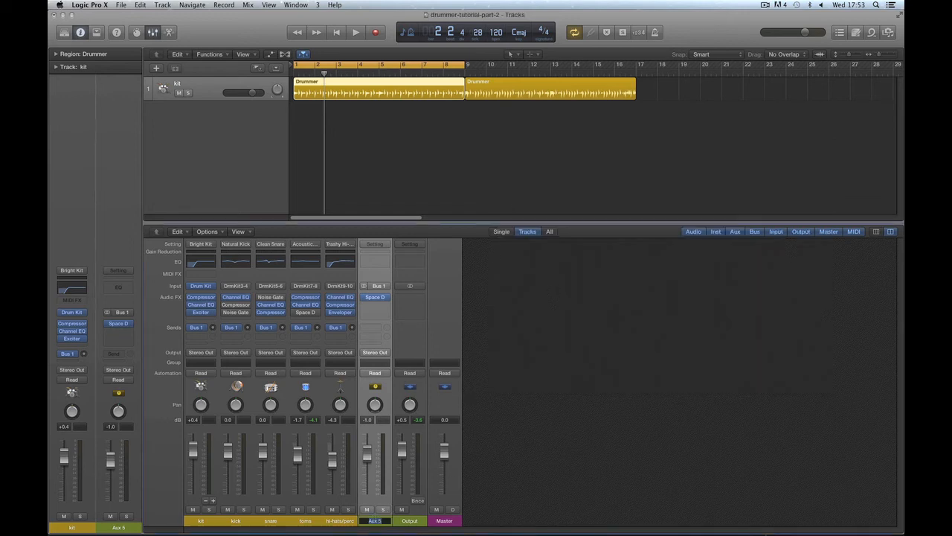
type("small re")
type("verb")
key("Return")
left_click_drag(367, 459, 367, 461)
During playback, raise the Bus 1 send levels on the kick, snare and toms, with the toms at about -13.6 dB
key("space")
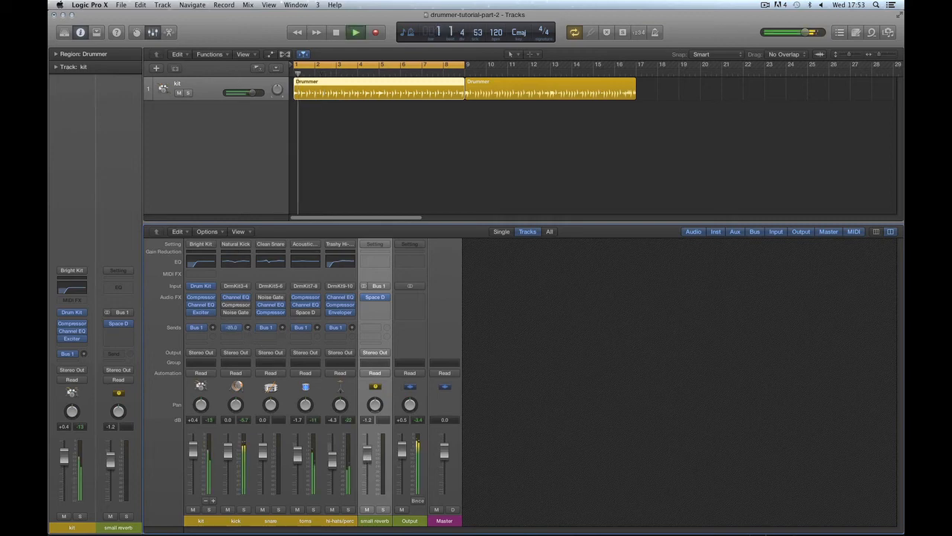
left_click_drag(248, 328, 280, 286)
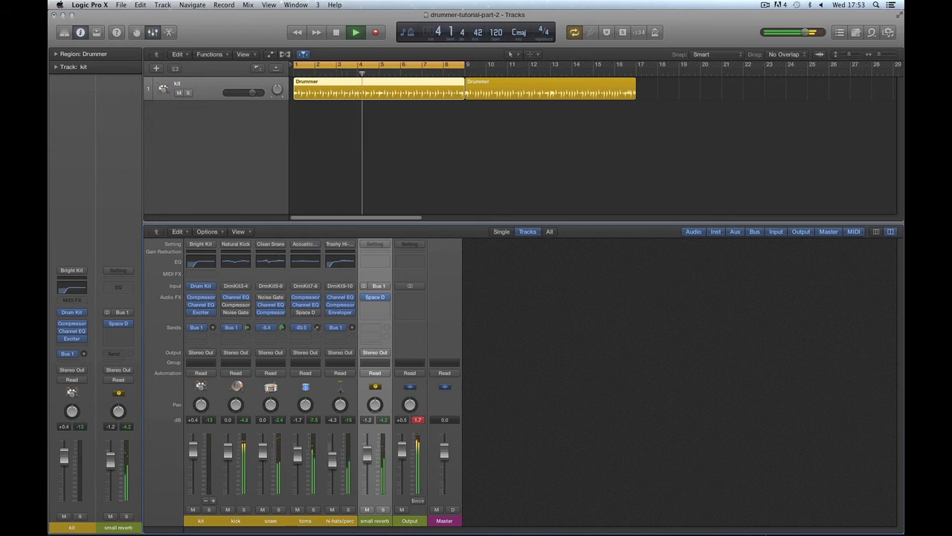
left_click_drag(318, 327, 318, 316)
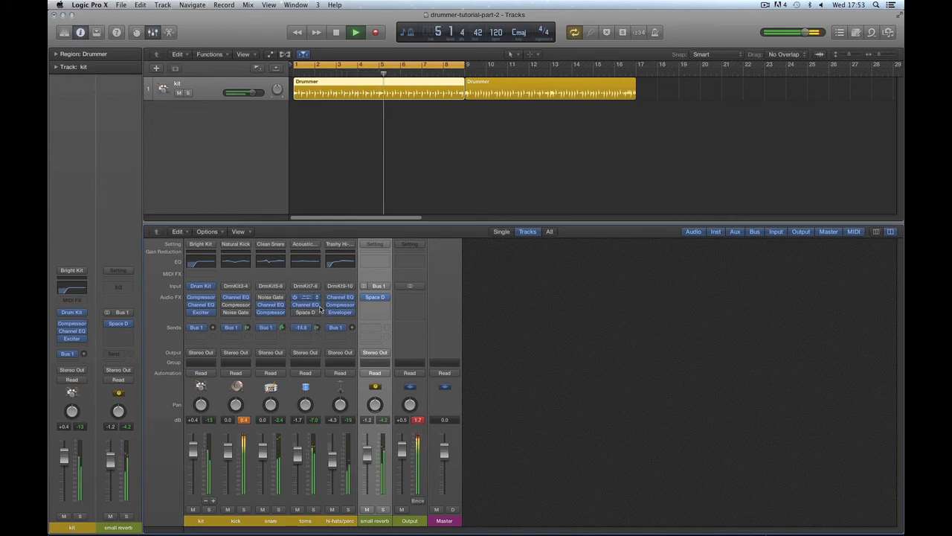
key("space")
Lower the small reverb fader to -3.5 dB and rebalance the kick and toms Bus 1 sends against playback, toms at about -15.6 dB
left_click_drag(367, 454, 364, 471)
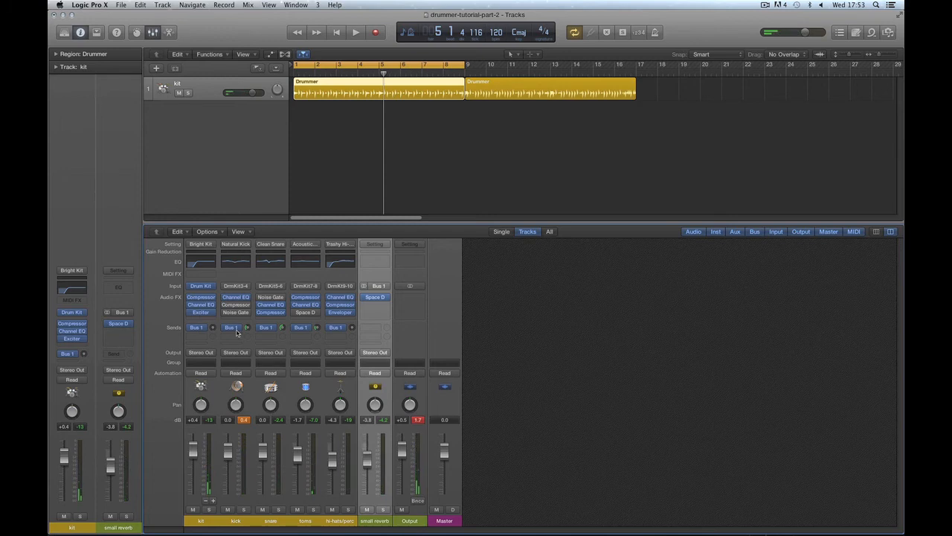
left_click_drag(246, 328, 246, 322)
left_click_drag(318, 331, 318, 338)
left_click_drag(368, 464, 368, 459)
key("space")
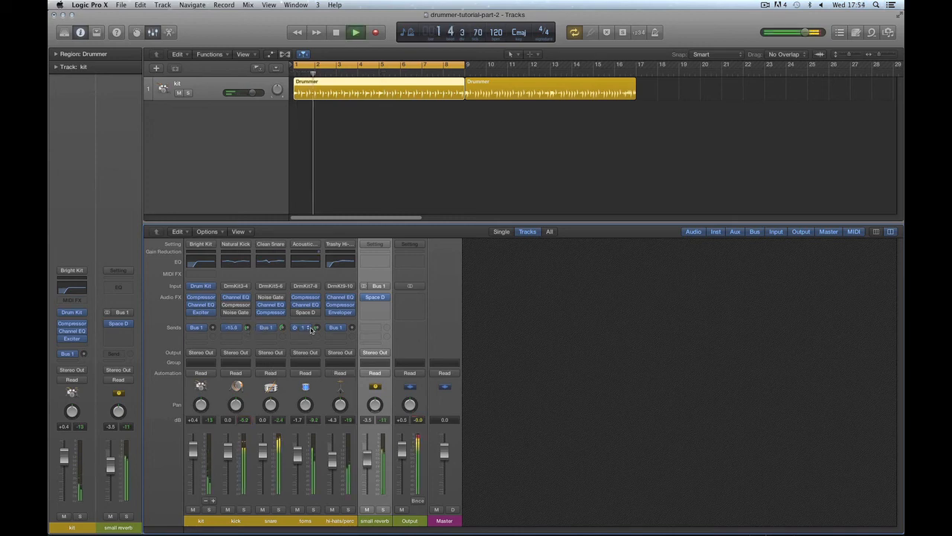
left_click_drag(312, 330, 312, 328)
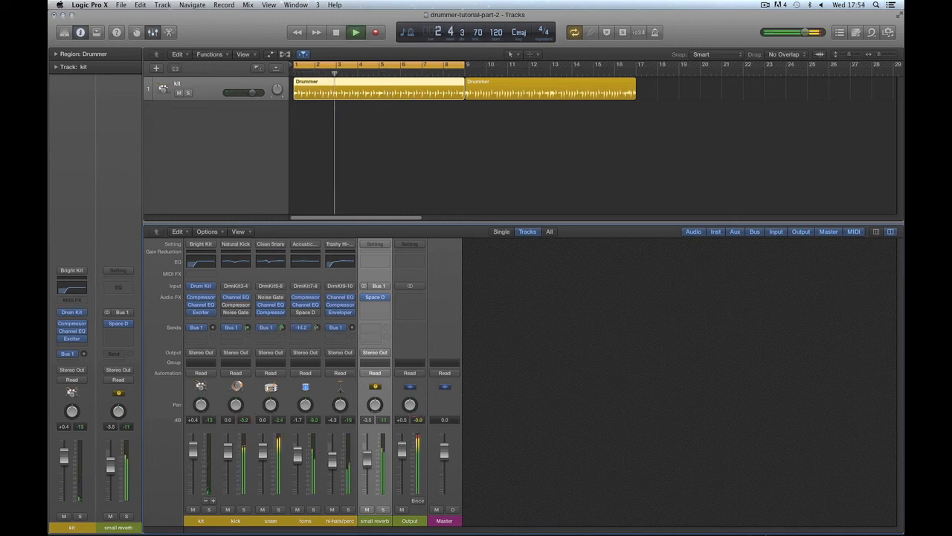
key("space")
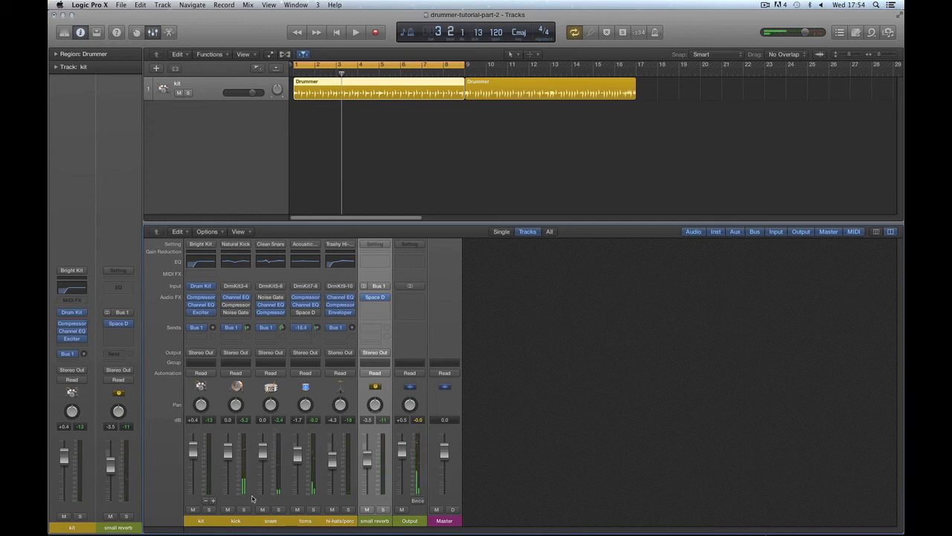
Add a Bus 2 send in the second slot of all five drum channels together
left_click(209, 521)
left_click(341, 524, "shift")
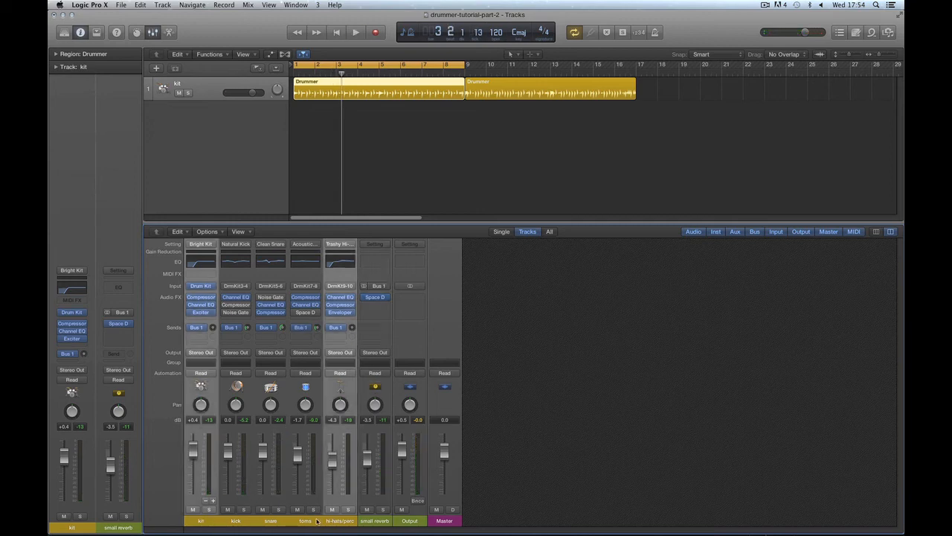
left_click(316, 521, "shift")
left_click(273, 523, "shift")
left_click(236, 521, "shift")
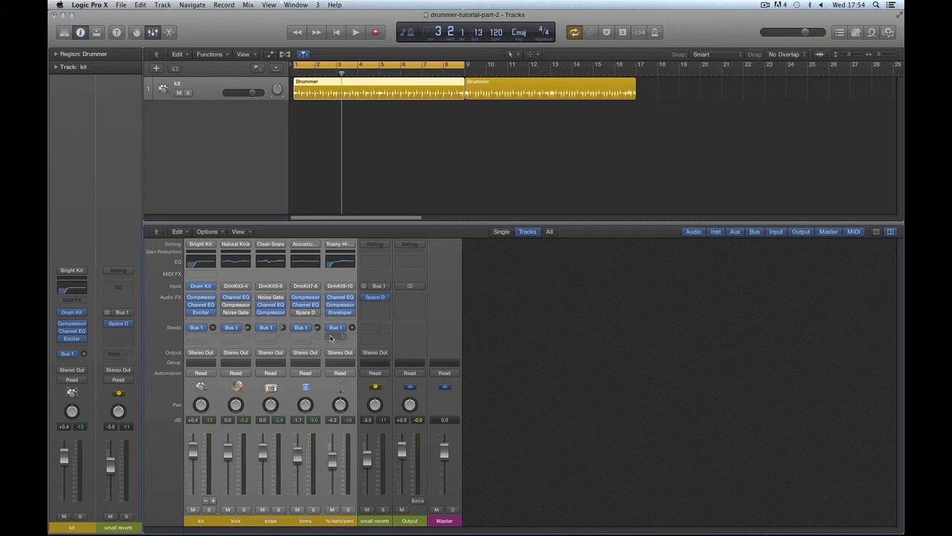
left_click(238, 337)
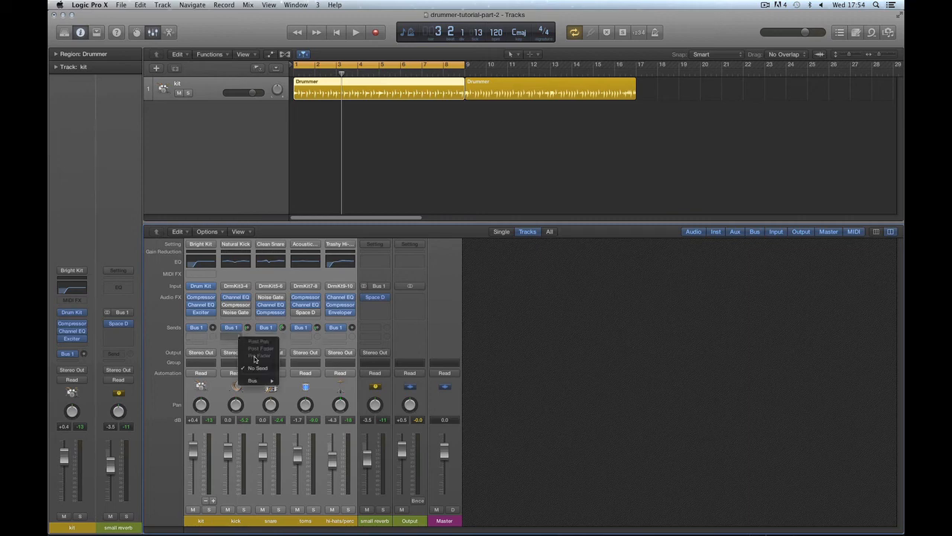
mouse_move(258, 380)
left_click(304, 388)
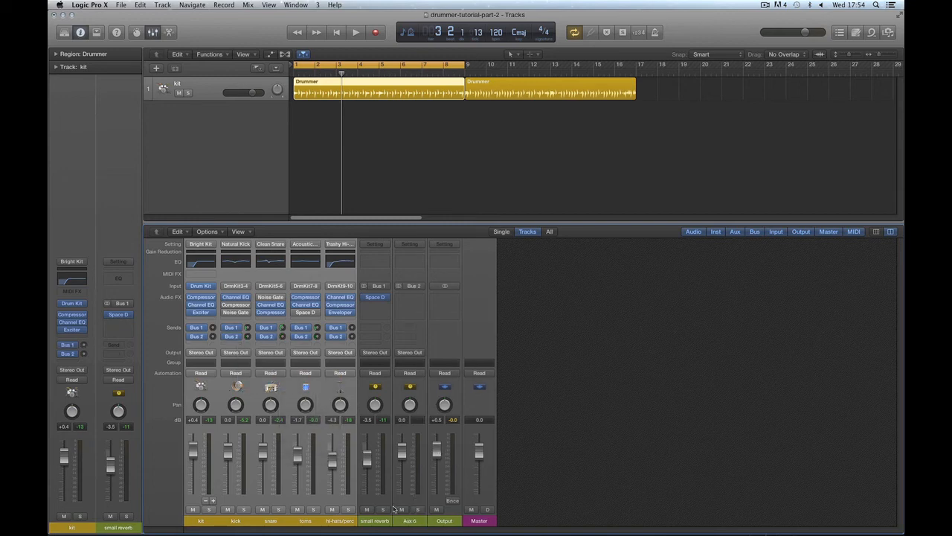
Rename the Aux 6 channel "large reverb" and insert a stereo Space Designer reverb on it
double_click(410, 521)
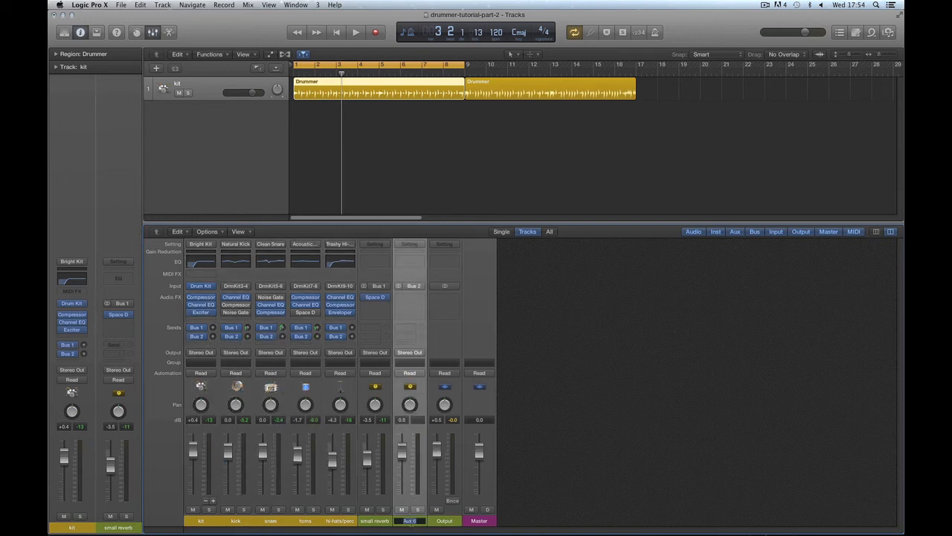
key("BackSpace")
type("large reverb")
key("Return")
left_click(409, 298)
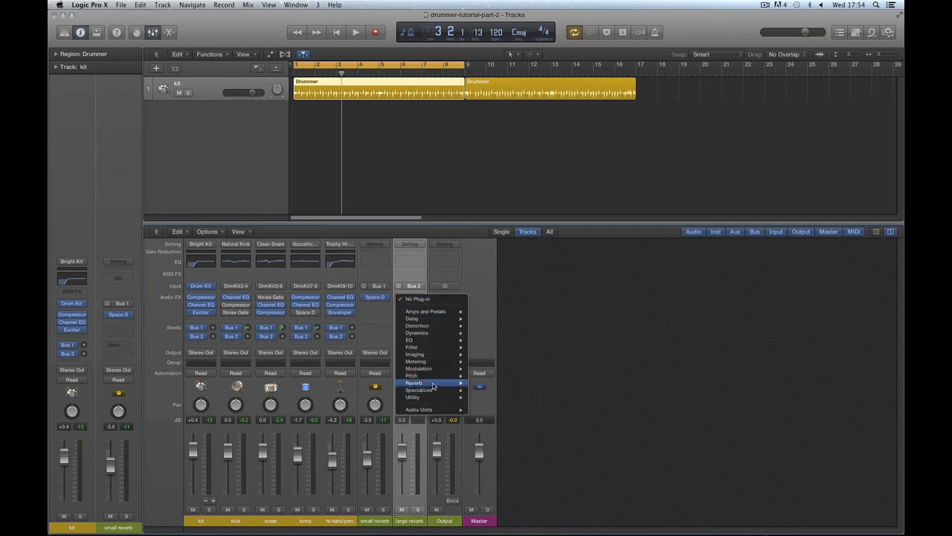
mouse_move(437, 383)
mouse_move(501, 405)
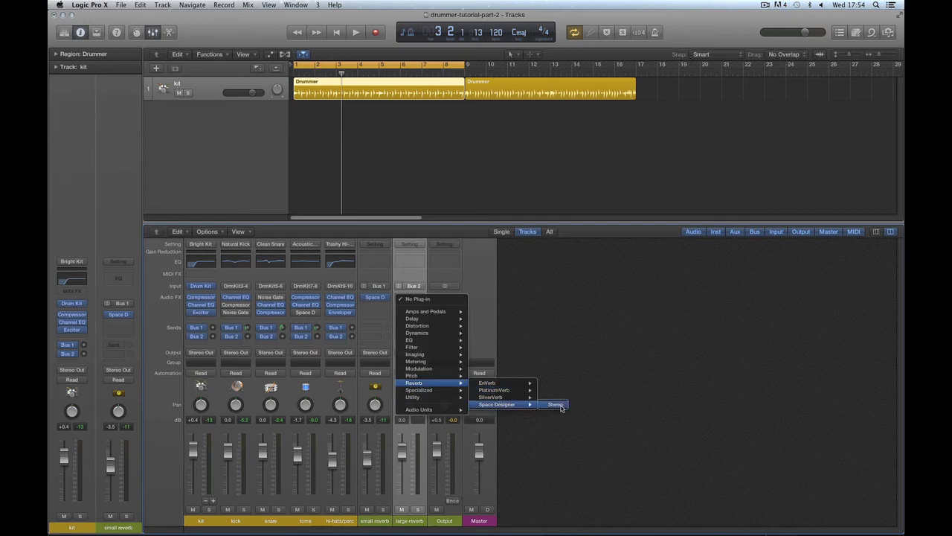
left_click(558, 405)
Load the 04.4s Big Plate preset into the large reverb's Space Designer and shorten its volume envelope decay
left_click(211, 52)
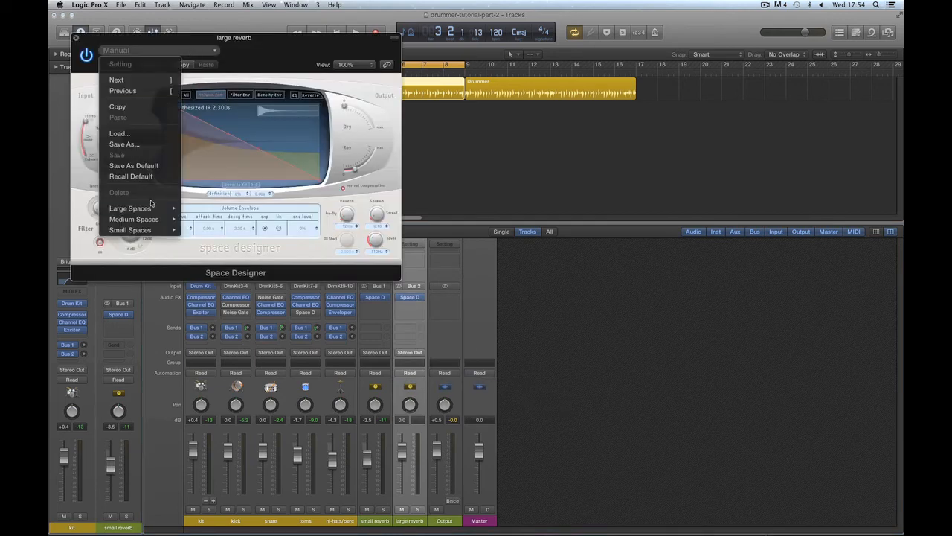
mouse_move(150, 212)
mouse_move(206, 212)
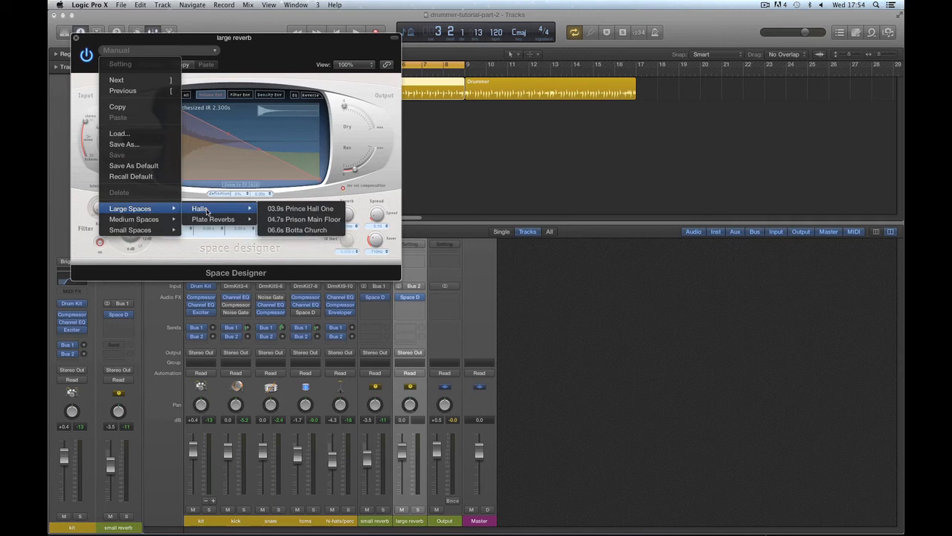
left_click(304, 230)
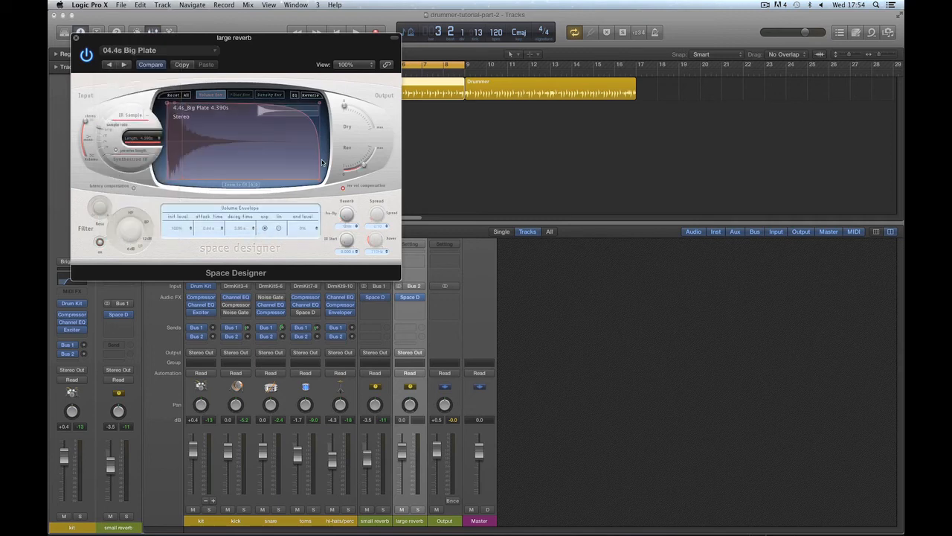
left_click_drag(321, 180, 296, 182)
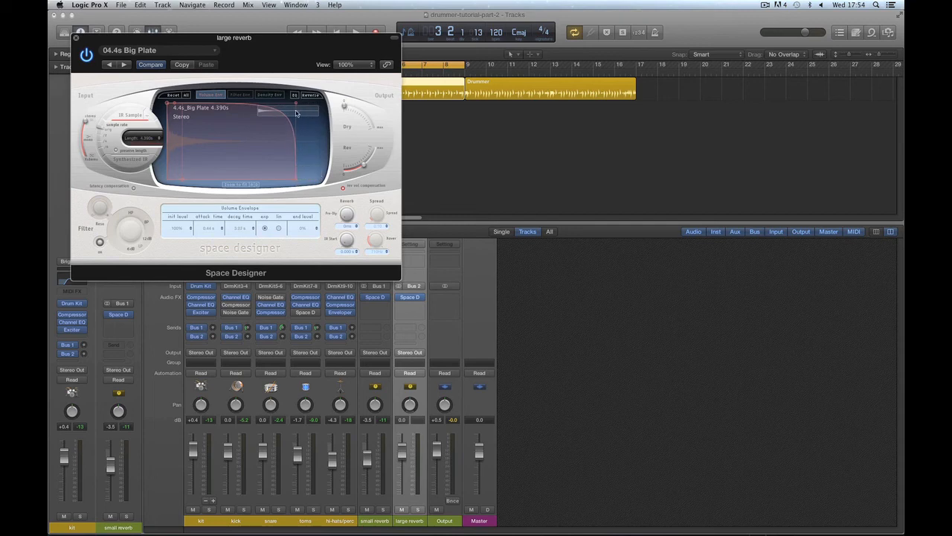
left_click(77, 39)
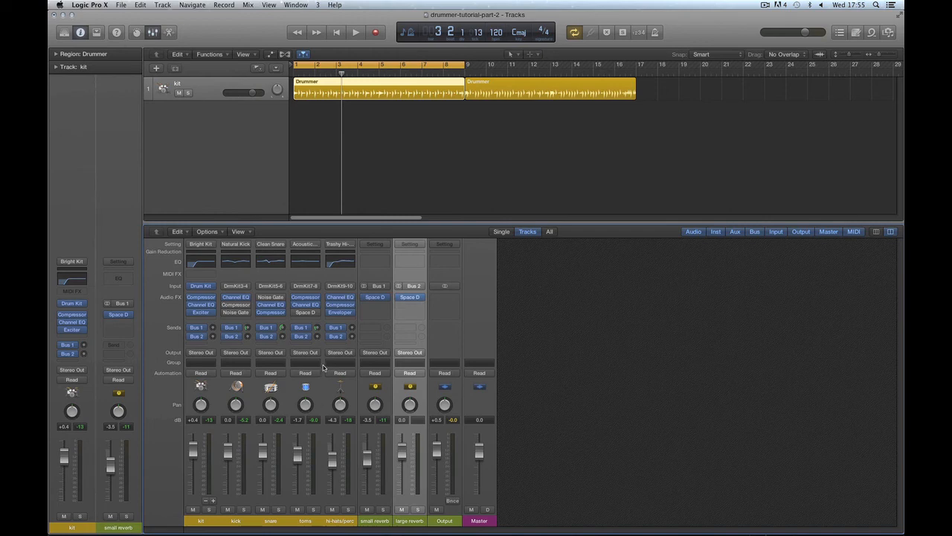
Play the loop and raise the Bus 2 send levels on the kit, snare and toms channels by ear
key("space")
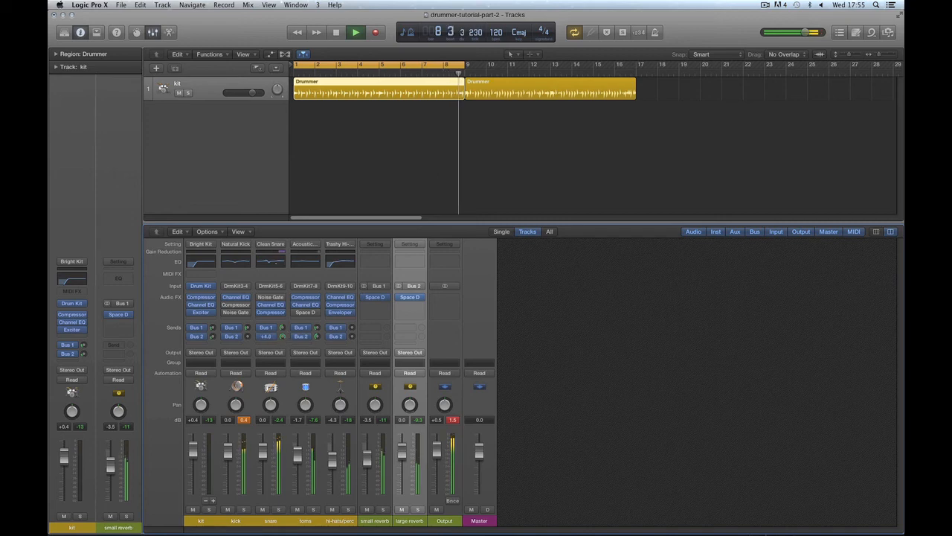
key("space")
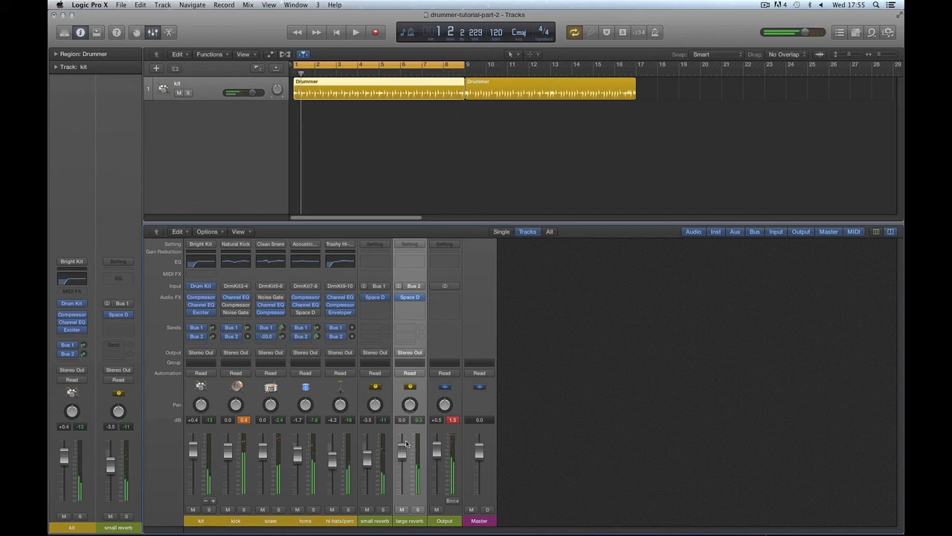
Balance the two reverb returns, setting the large reverb fader to -2.8 dB and the small reverb fader to -2.6 dB
left_click_drag(406, 444, 367, 467)
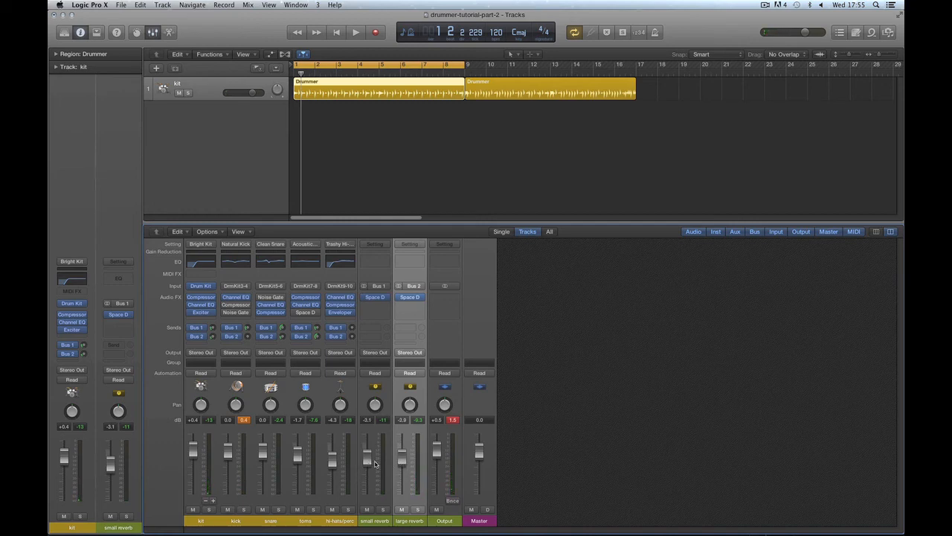
left_click(377, 521)
left_click(403, 520)
left_click(383, 521)
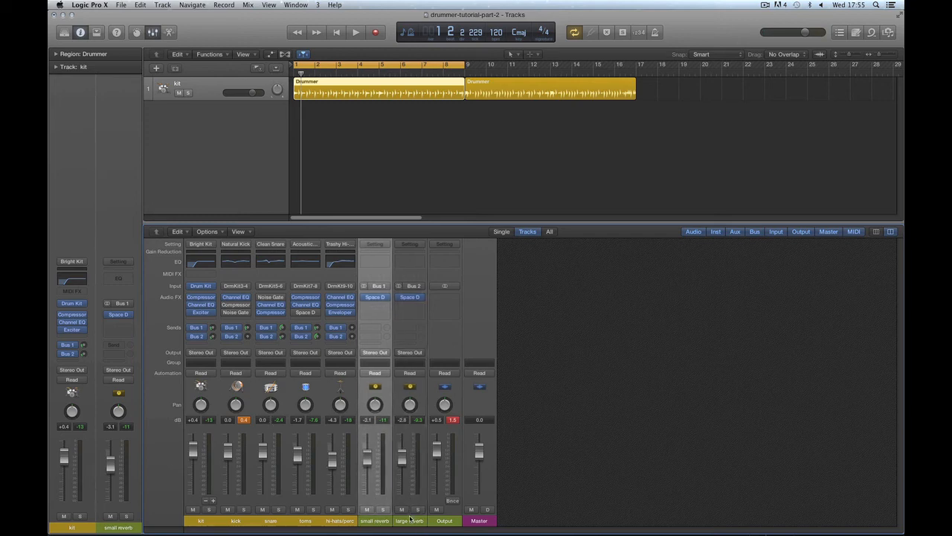
left_click(410, 520)
left_click(376, 521)
left_click(409, 523)
left_click_drag(367, 467, 367, 464)
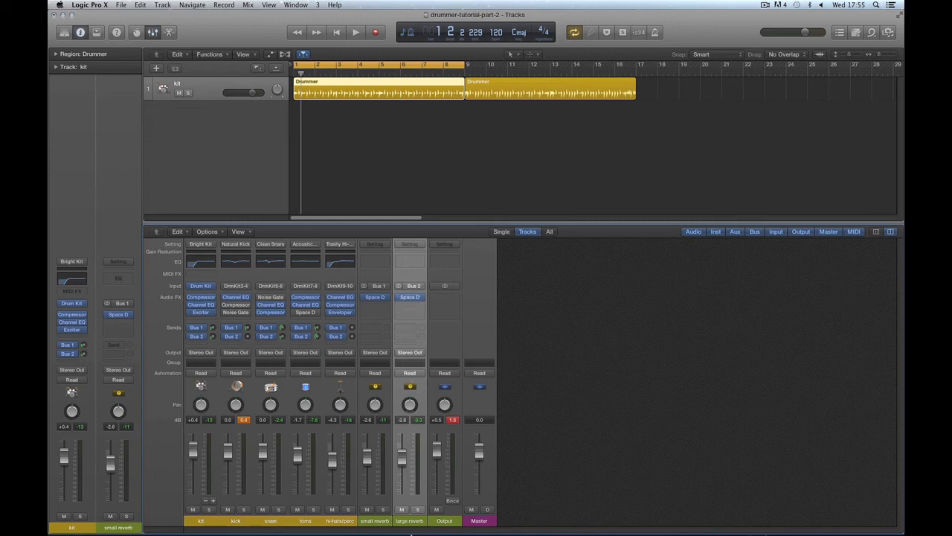
left_click(383, 522)
left_click(409, 522)
Remove the Bus 1 and Bus 2 sends from all five drum channels together
left_click(214, 522)
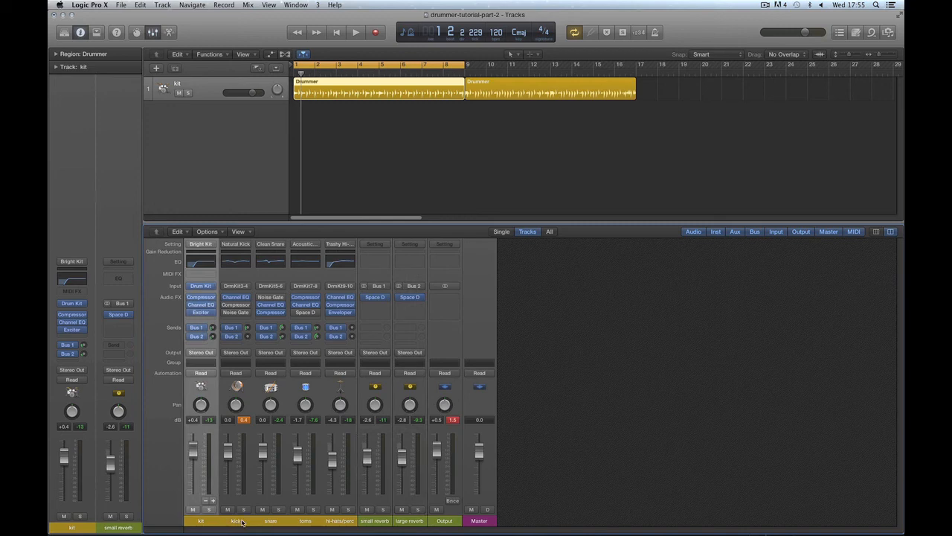
left_click_drag(241, 523, 340, 521)
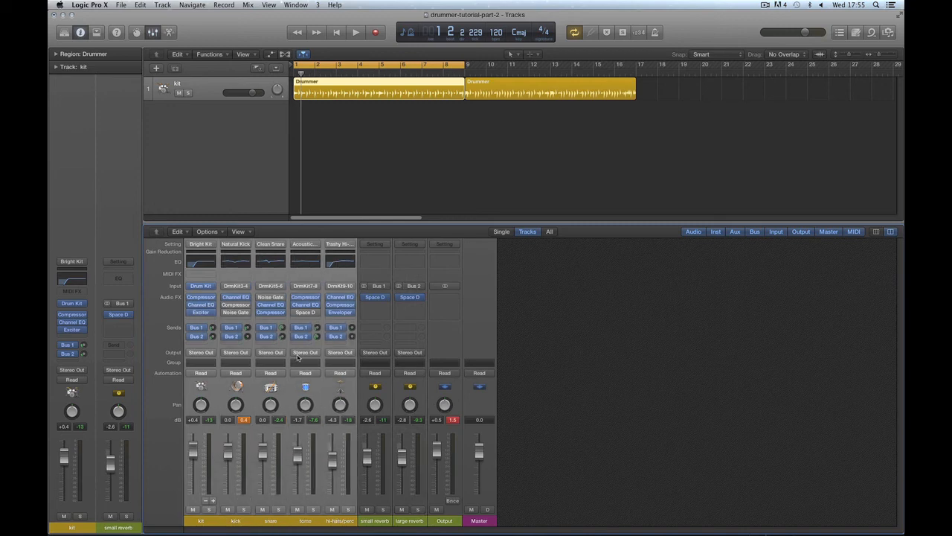
left_click(271, 330)
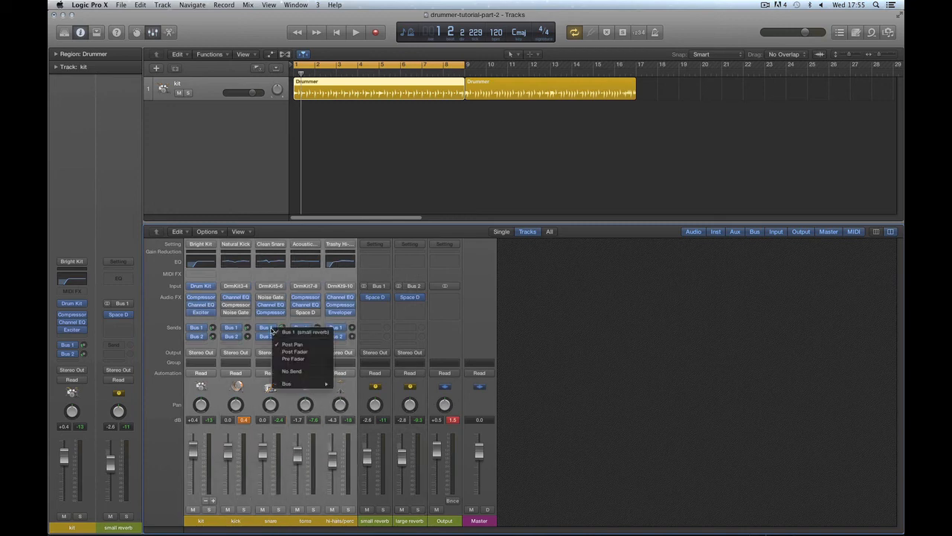
left_click(290, 370)
left_click(267, 339)
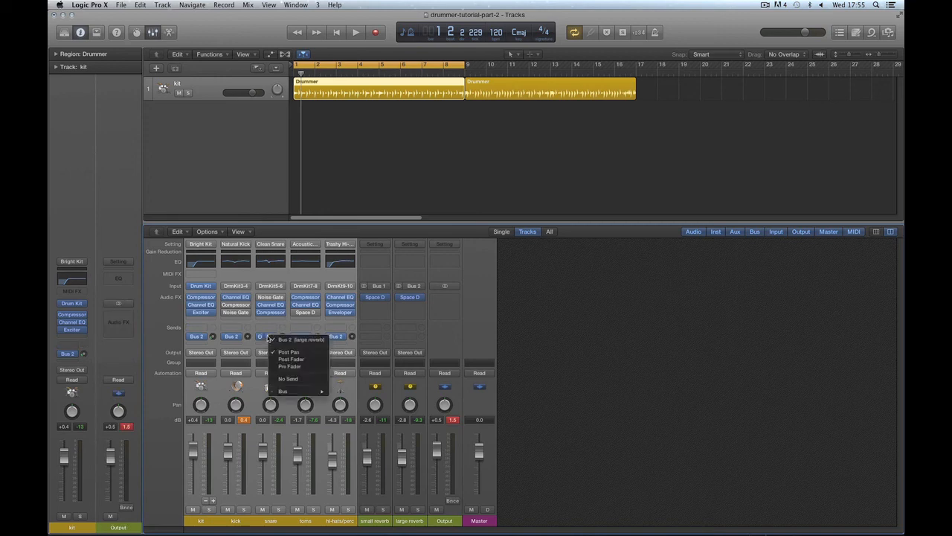
left_click(297, 380)
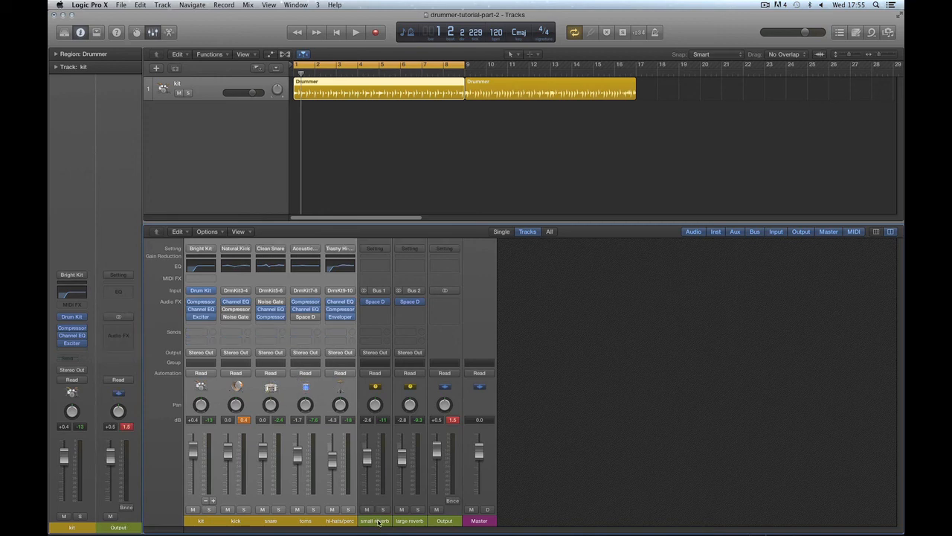
Delete the small reverb and large reverb channels from the mixer
left_click(378, 520)
key("Delete")
left_click(384, 522)
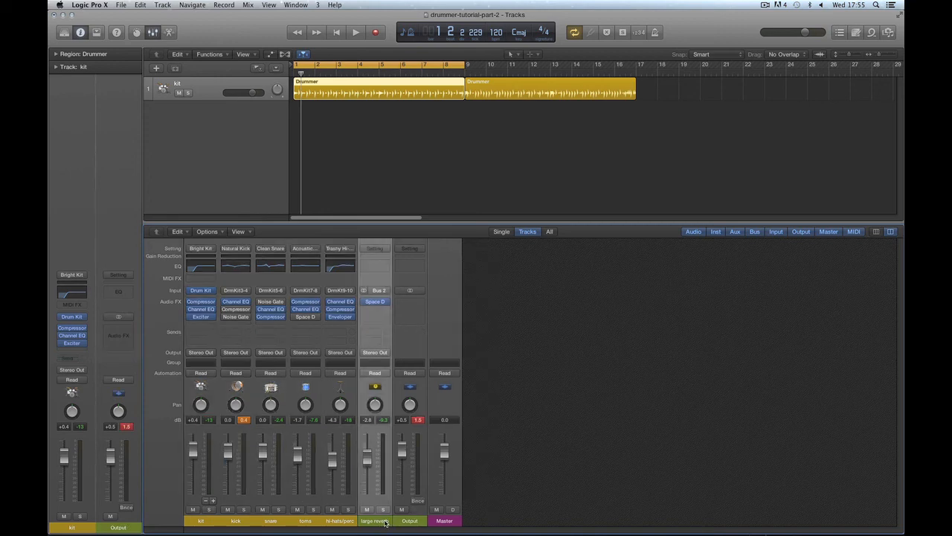
key("Delete")
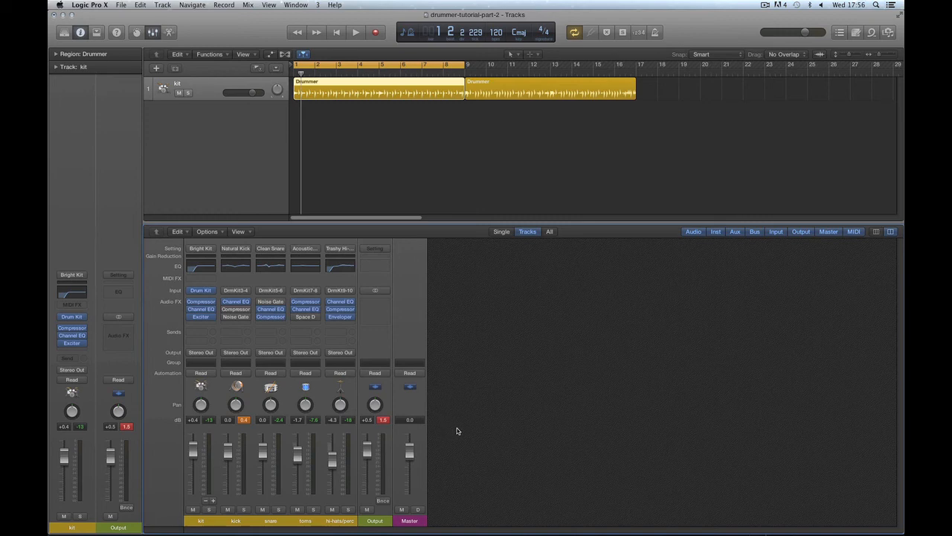
left_click(197, 521)
left_click_drag(231, 524, 334, 524)
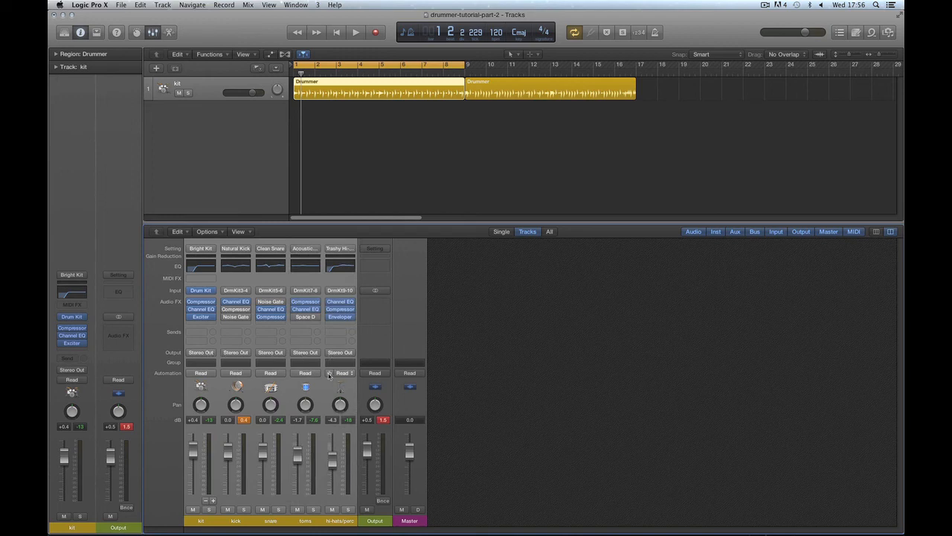
Play the loop briefly and lower the Output channel's fader to 0.0 dB
left_click(383, 523)
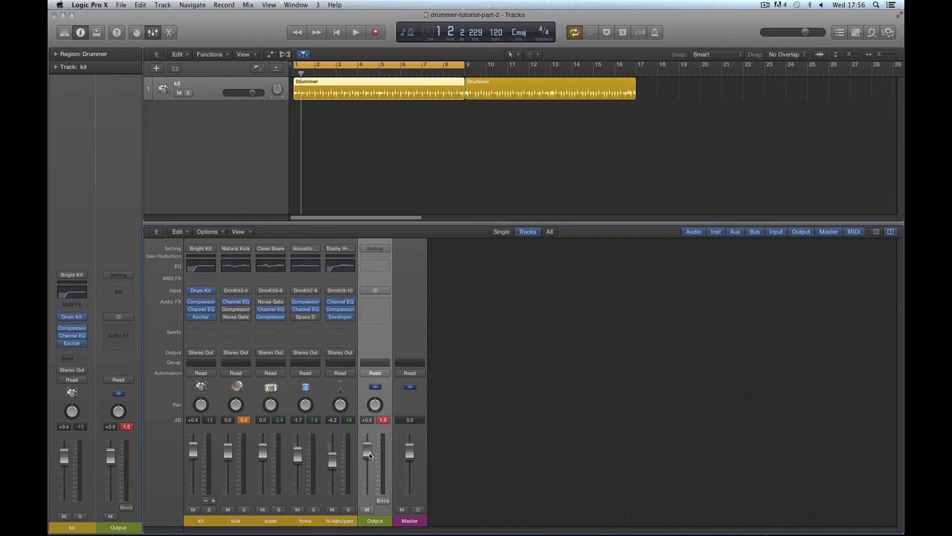
key("space")
mouse_move(370, 455)
left_mouse_down()
mouse_move(371, 499)
mouse_move(370, 459)
left_mouse_up()
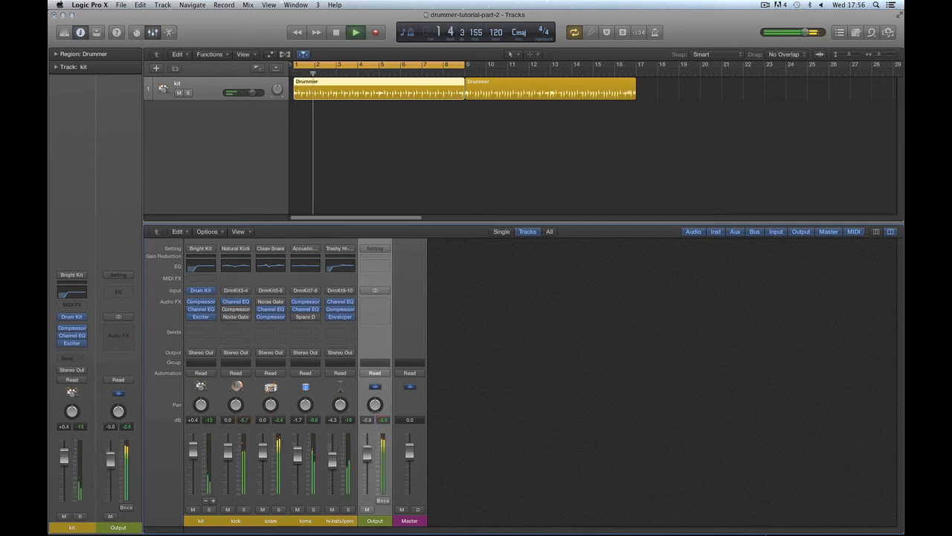
key("space")
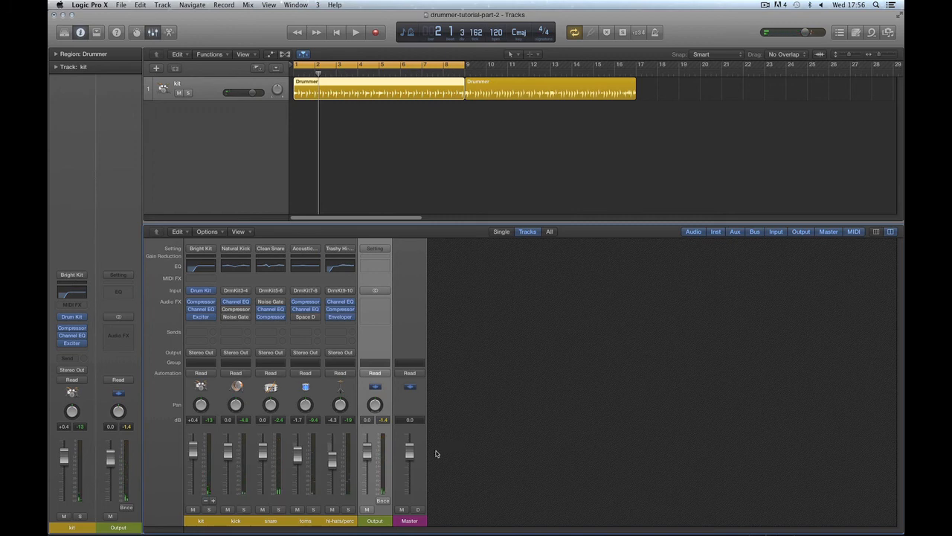
Route the outputs of the snare and toms channels to Bus 1 instead of the stereo output
left_click(270, 521)
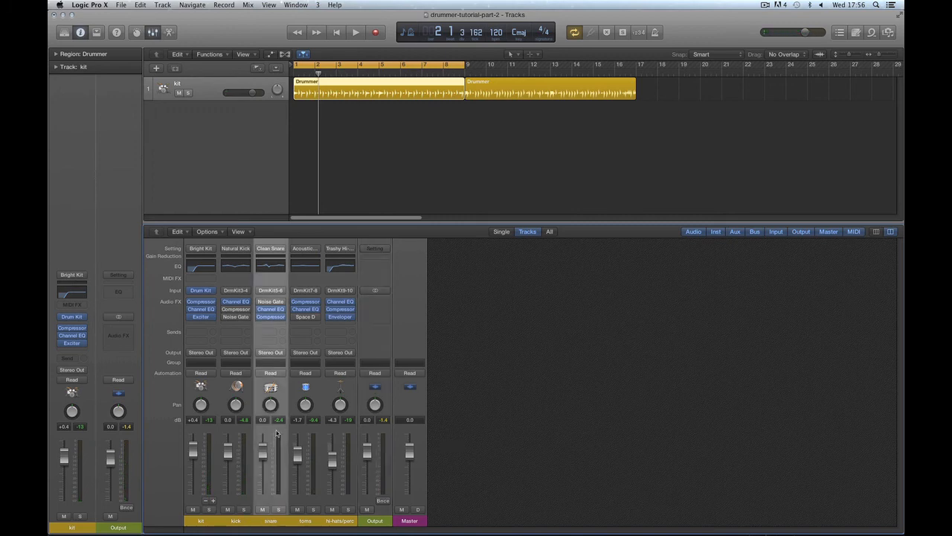
left_click(273, 354)
mouse_move(279, 385)
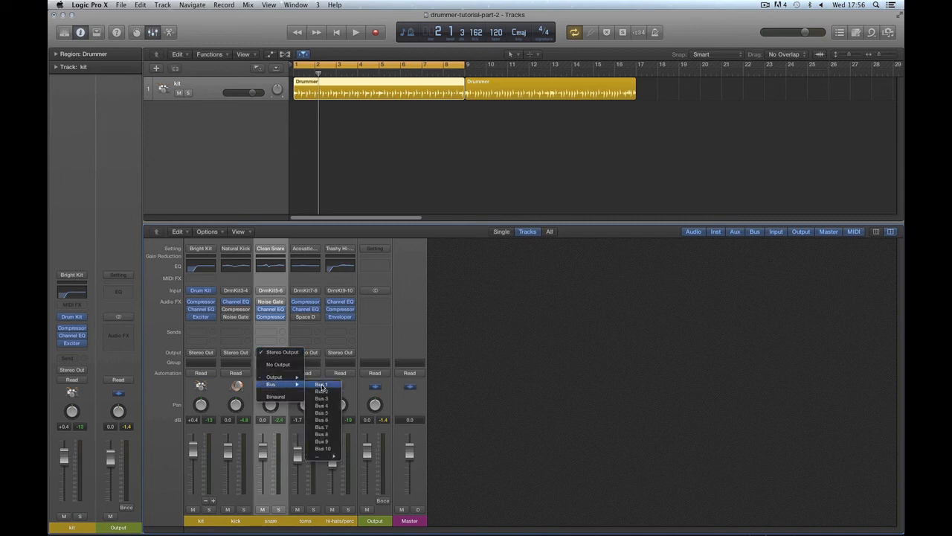
left_click(321, 385)
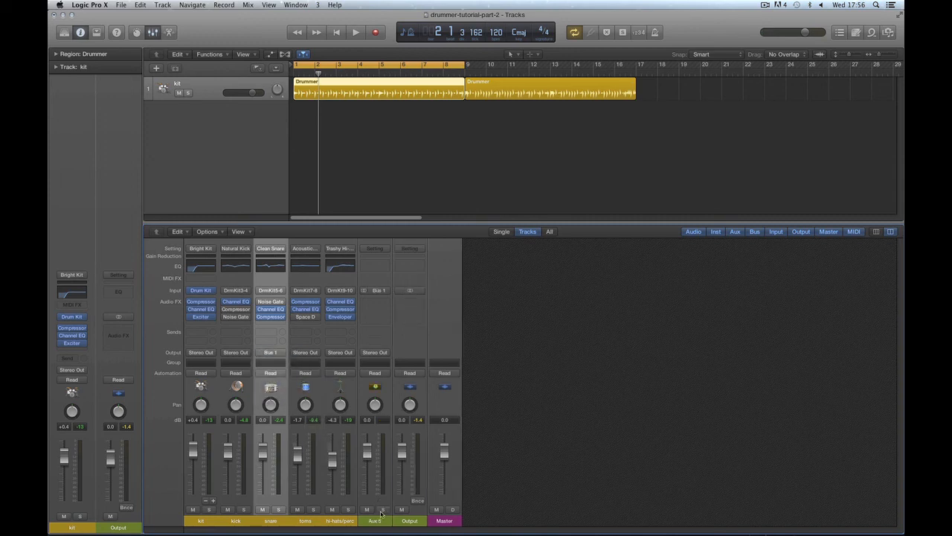
left_click(307, 522)
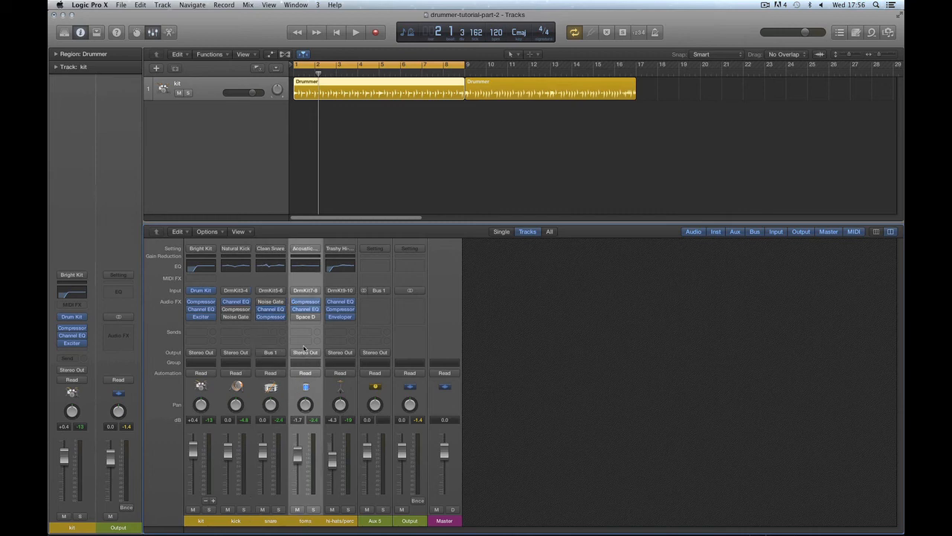
left_click(304, 353)
mouse_move(316, 386)
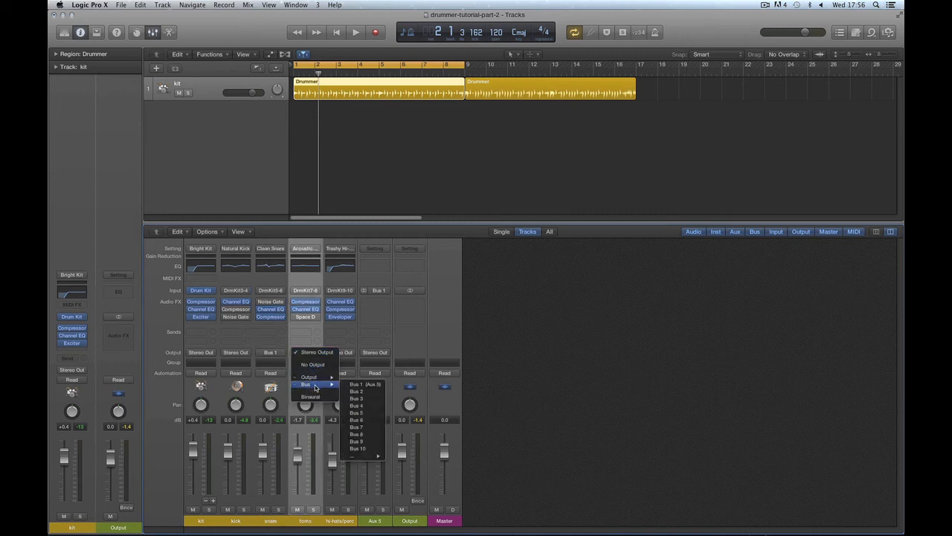
left_click(360, 384)
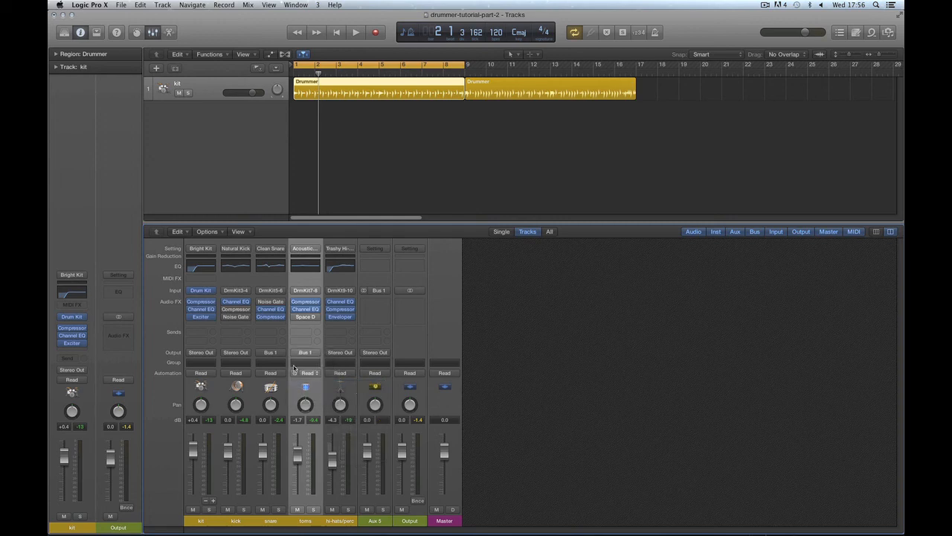
left_click(208, 521)
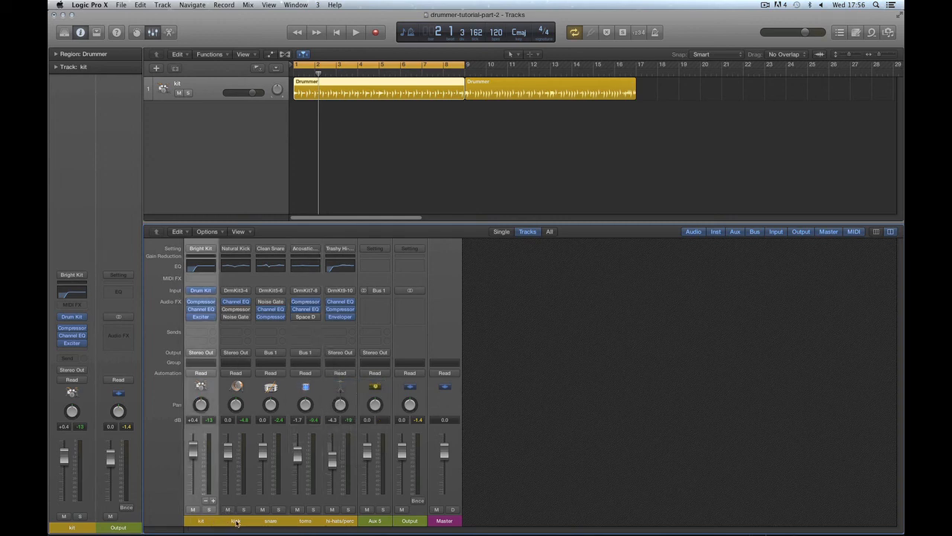
left_click(237, 521)
left_click(342, 521)
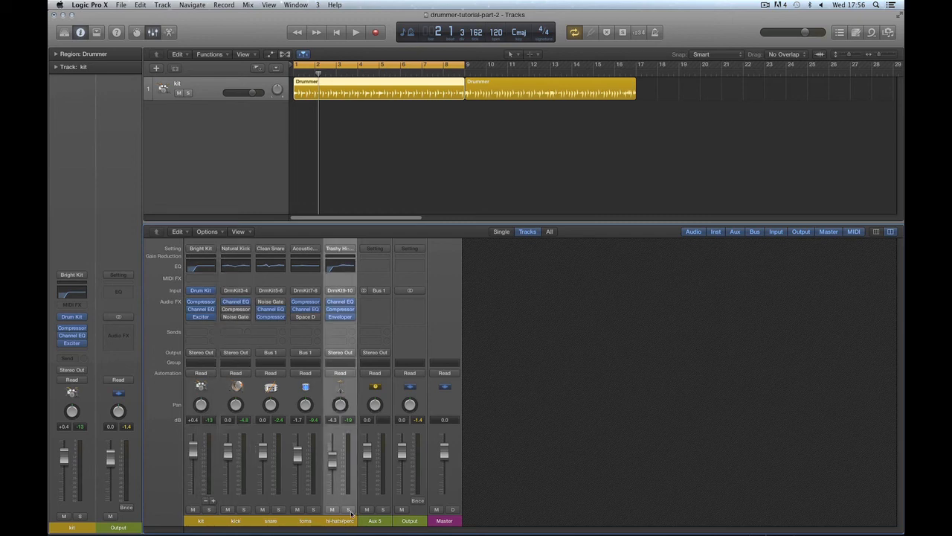
Play the loop and raise the Output channel's fader to +0.8 dB
left_click(408, 521)
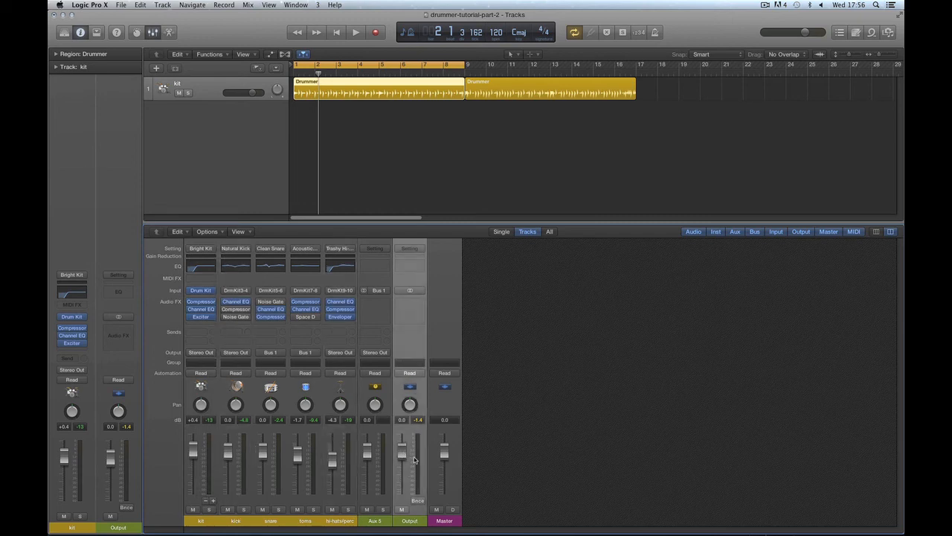
key("space")
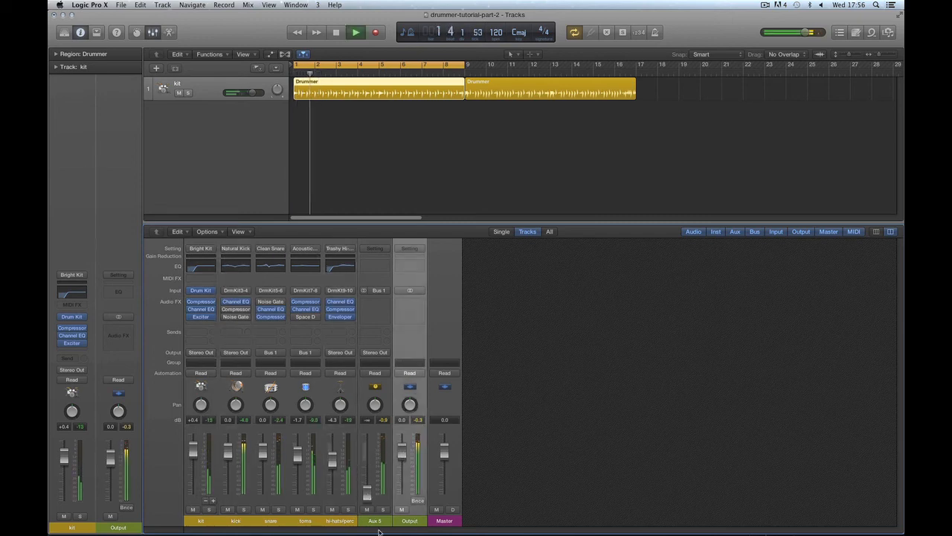
left_click_drag(402, 455, 401, 452)
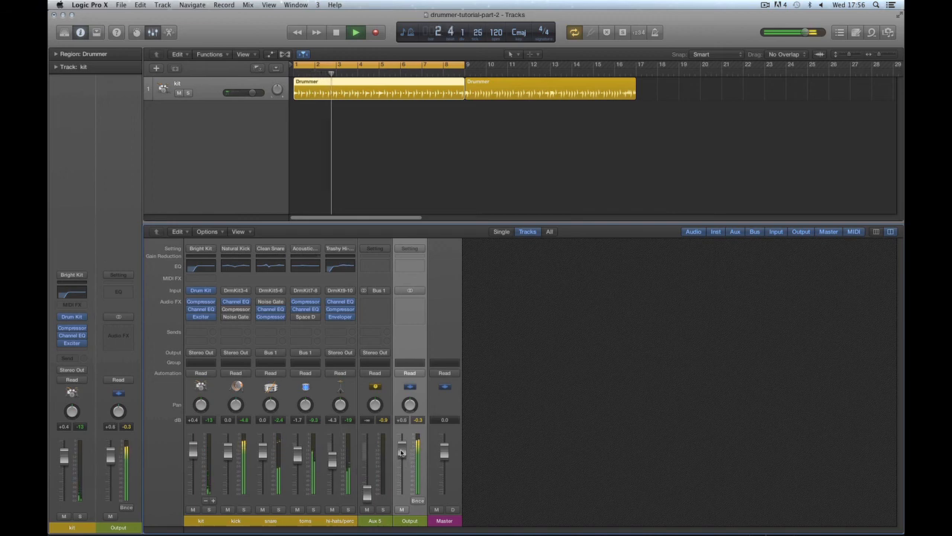
key("space")
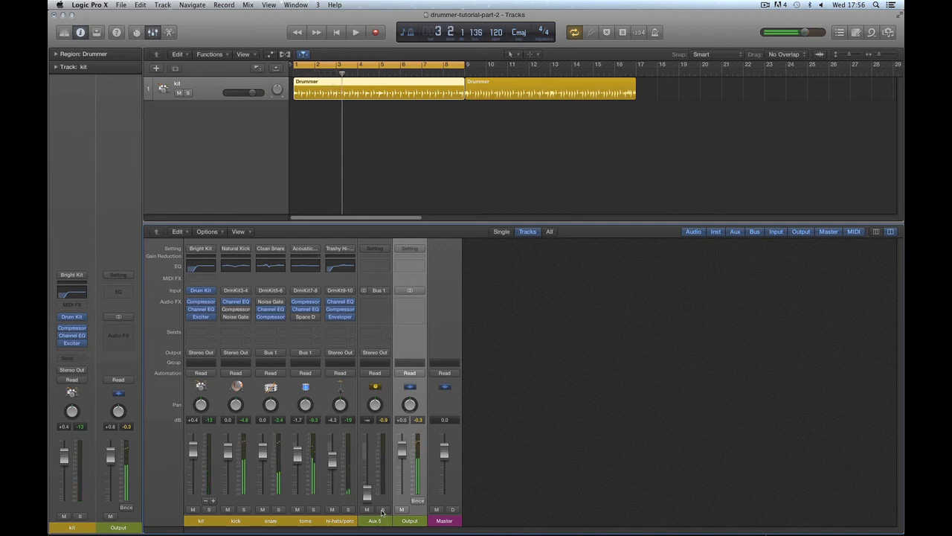
Solo the Aux 5 channel and raise its fader to about +0.2 dB while auditioning the snare and toms submix
left_click(382, 510)
left_click_drag(367, 494, 367, 455)
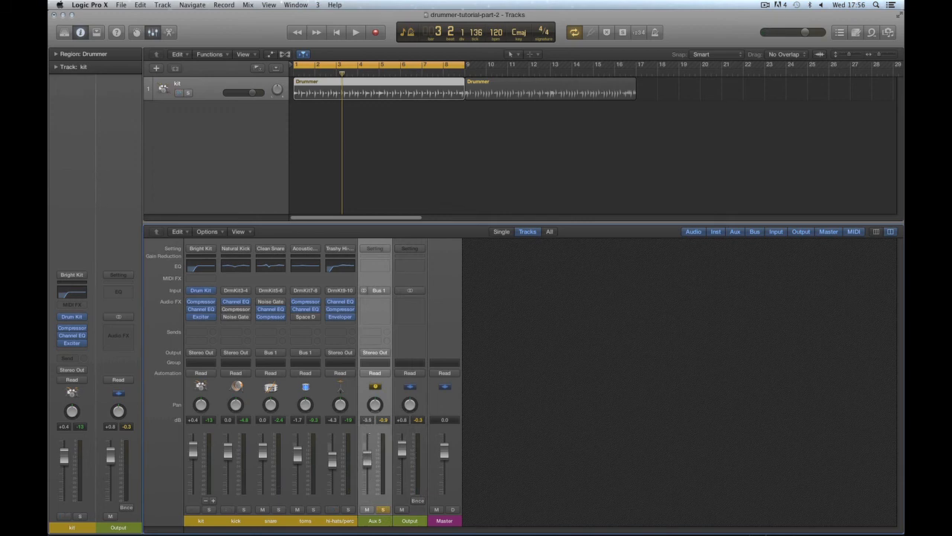
left_click(270, 522)
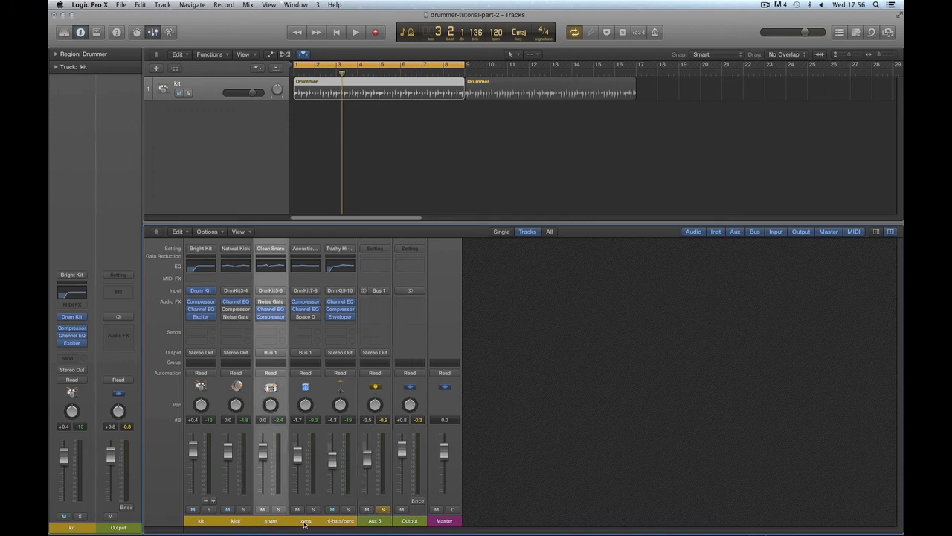
left_click(304, 522)
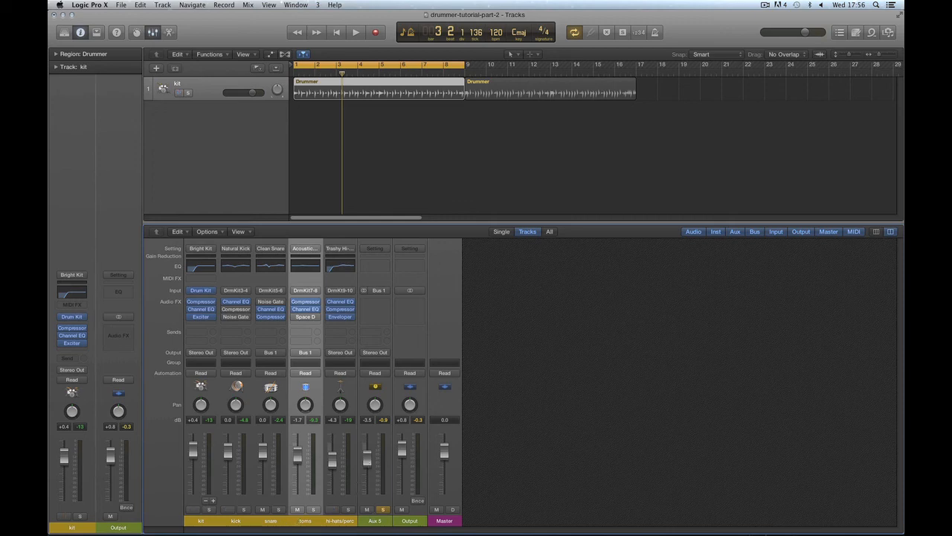
left_click_drag(367, 457, 366, 453)
left_click(378, 521)
key("space")
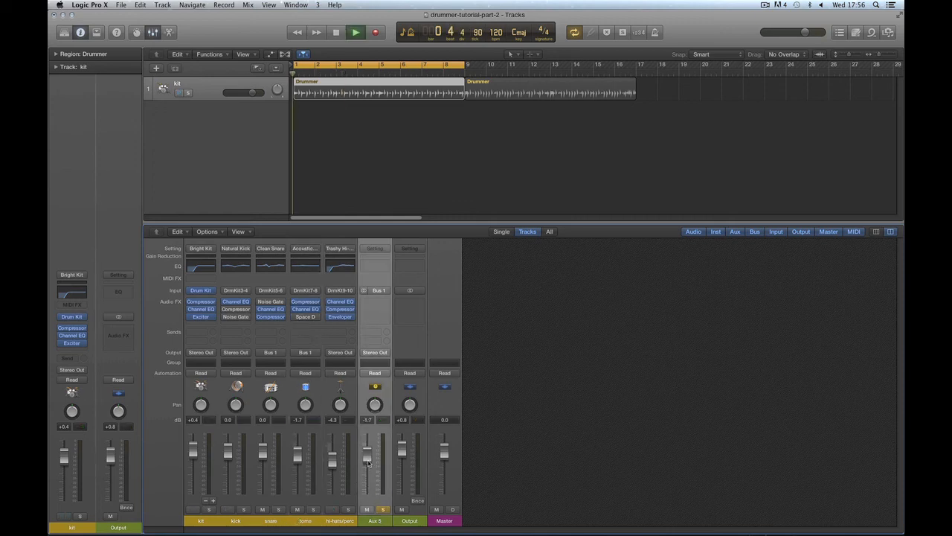
key("space")
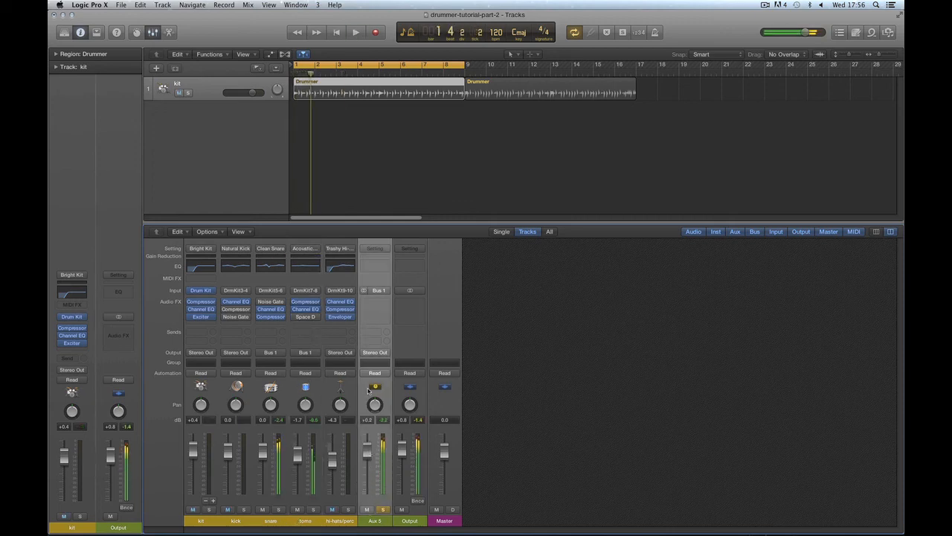
Play the soloed submix briefly and reset the Output channel's fader to 0.0 dB
left_click(408, 508)
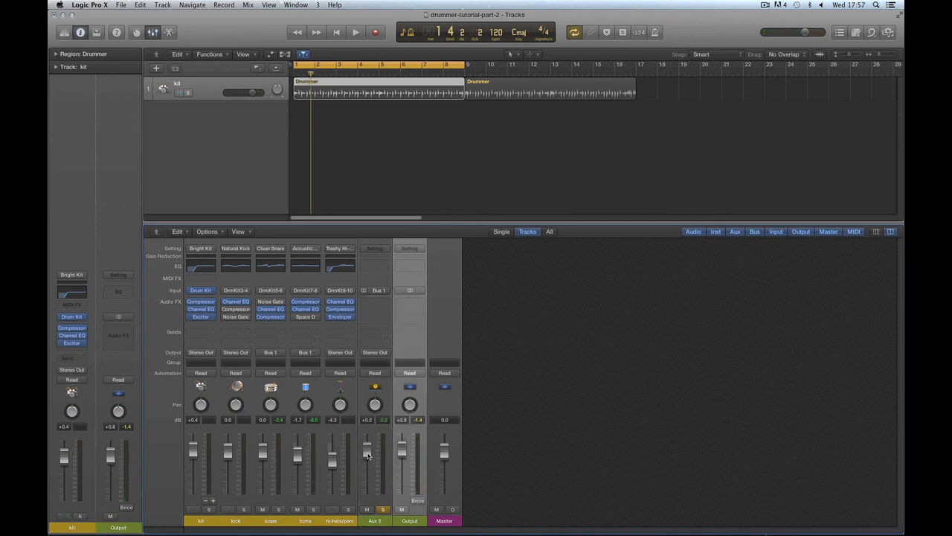
key("space")
key("space")
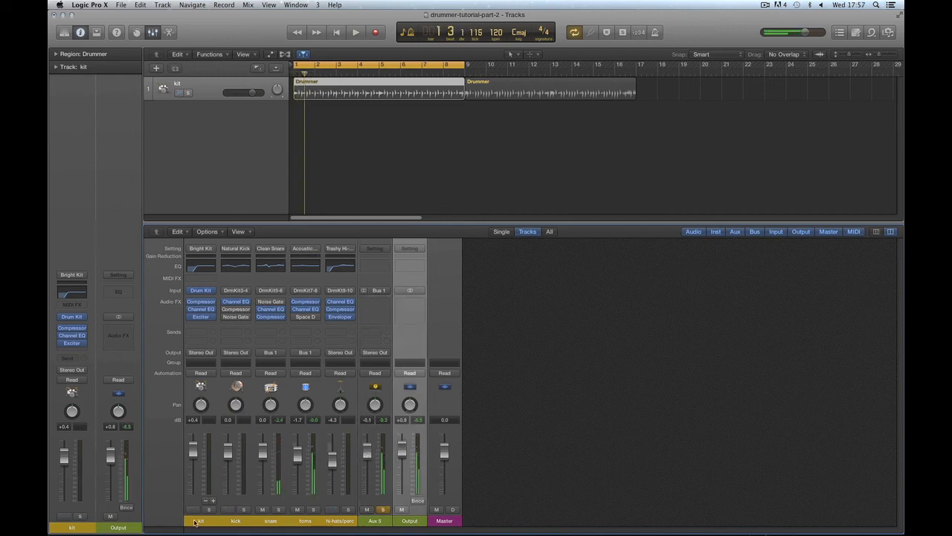
left_click(402, 451, "alt")
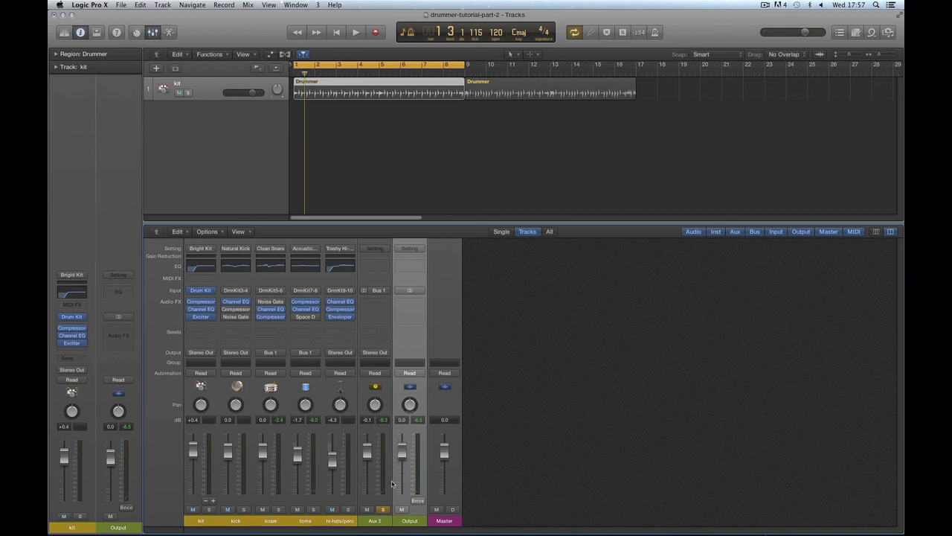
Lower the Aux 5 channel's fader to about -2.2 dB to control the snare and toms together
left_click_drag(367, 449, 370, 456)
left_click(304, 521)
left_click(276, 520)
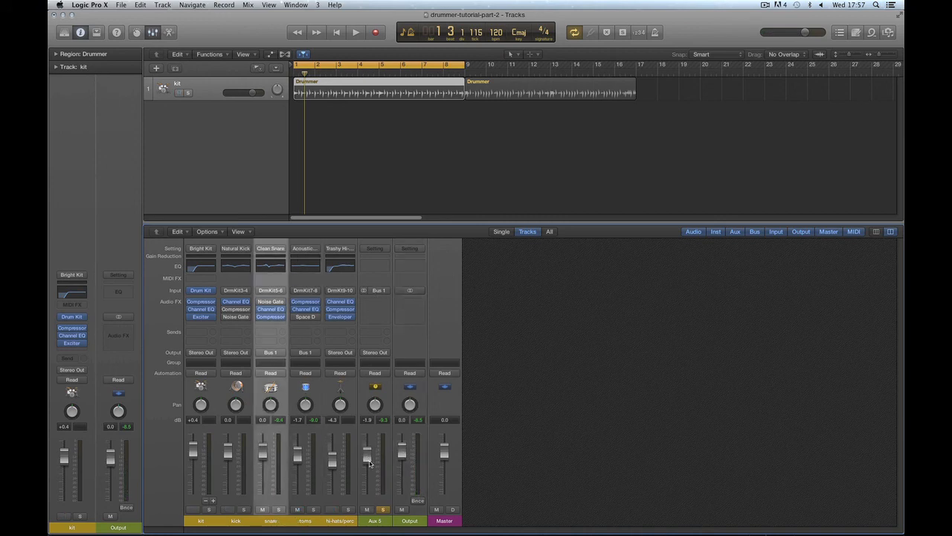
left_click_drag(370, 462, 369, 463)
left_click(378, 521)
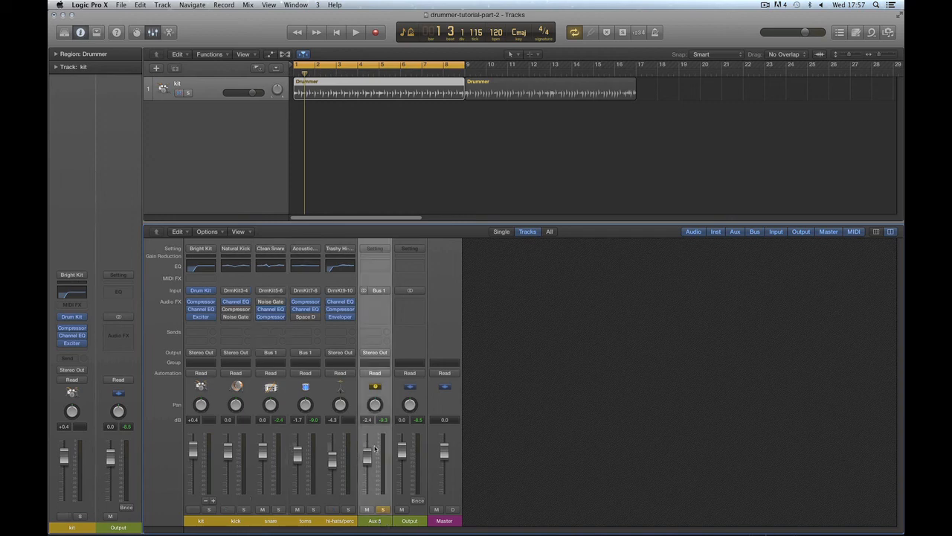
left_click(413, 517)
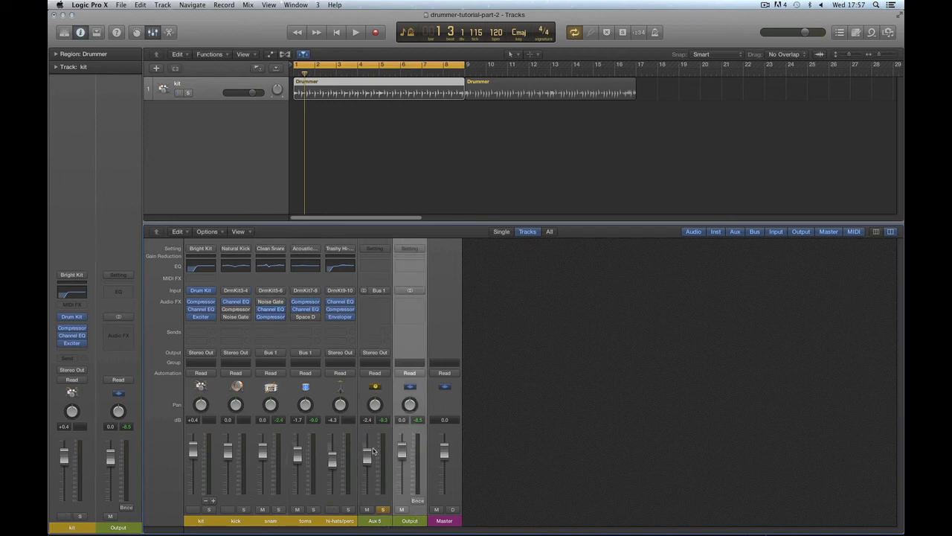
left_click_drag(368, 463, 368, 460)
left_click(268, 520)
left_click(304, 520)
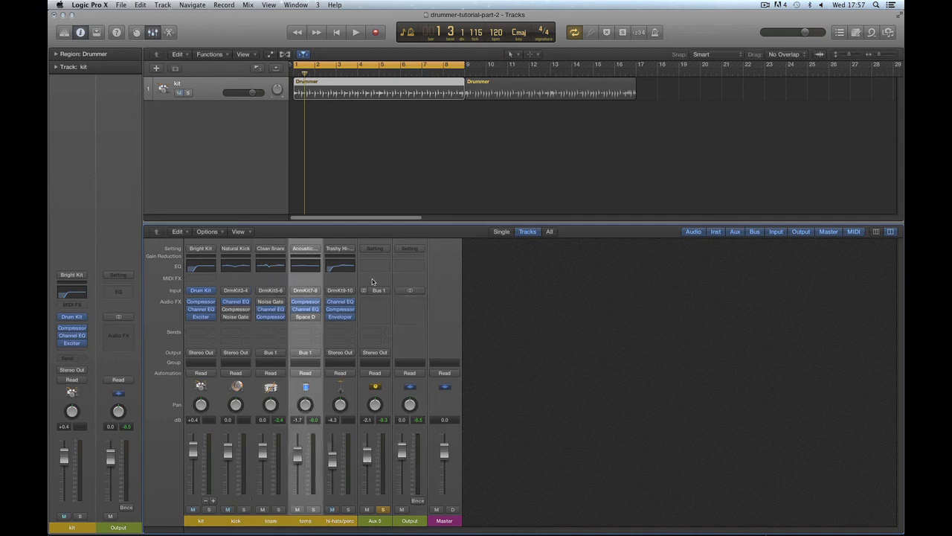
left_click_drag(366, 447, 366, 450)
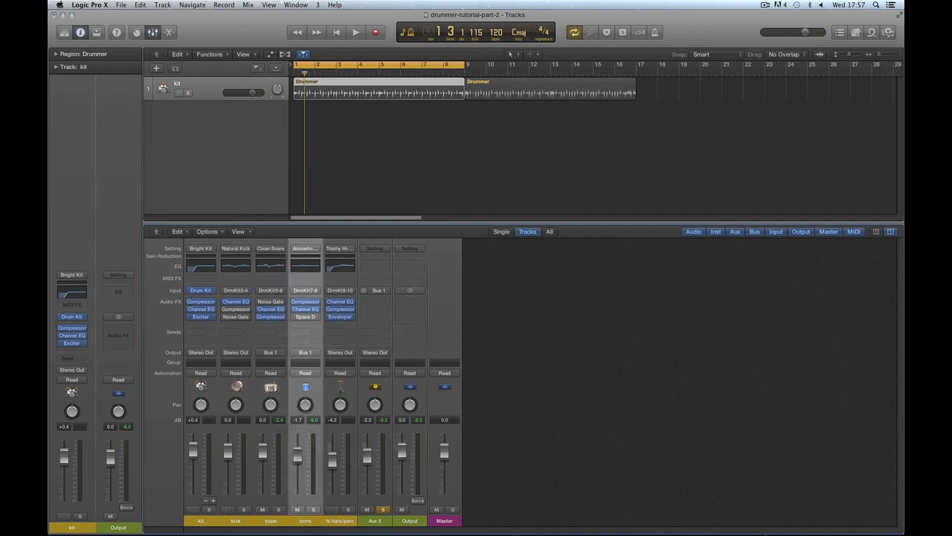
left_click(418, 522)
Raise the Aux 5 channel's fader to about -0.6 dB during playback and turn off its solo
key("space")
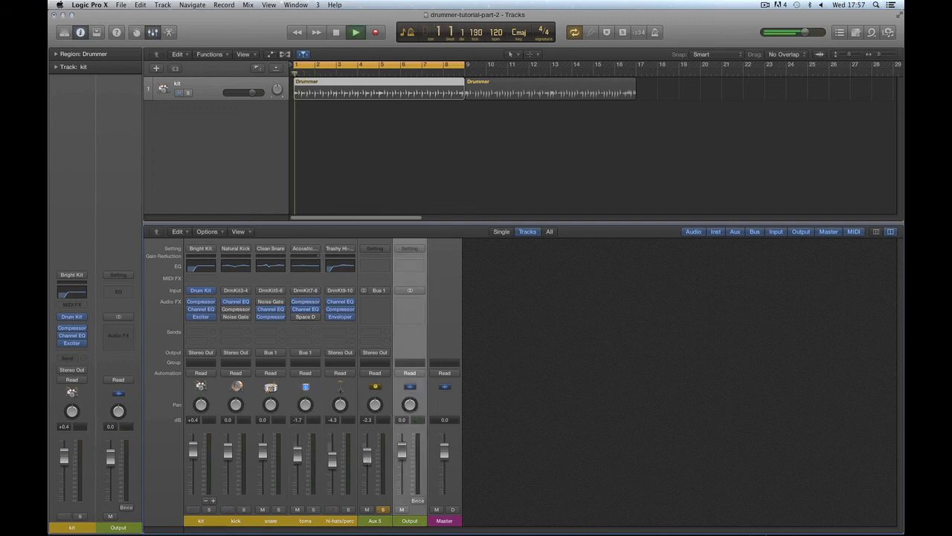
mouse_move(366, 460)
left_mouse_down()
mouse_move(366, 500)
mouse_move(367, 450)
left_mouse_up()
left_click(382, 510)
key("space")
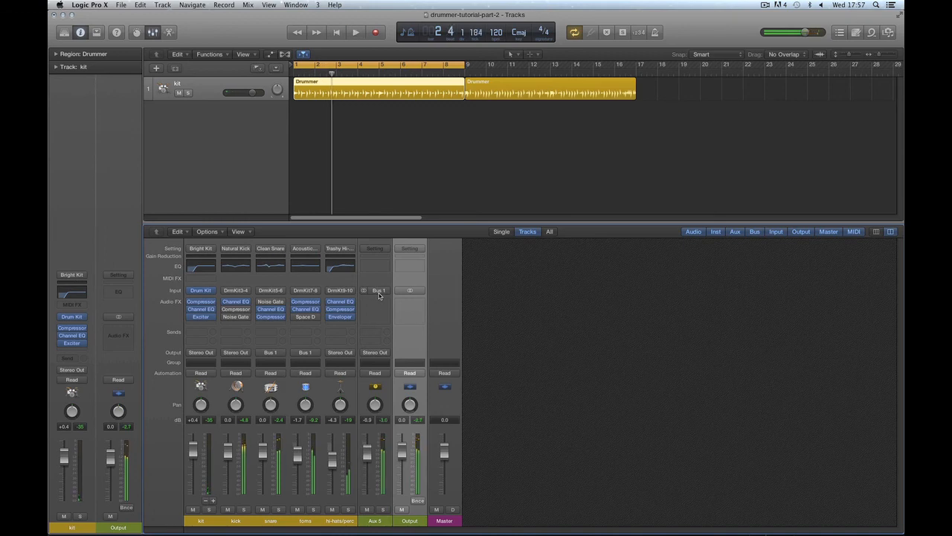
left_click(377, 515)
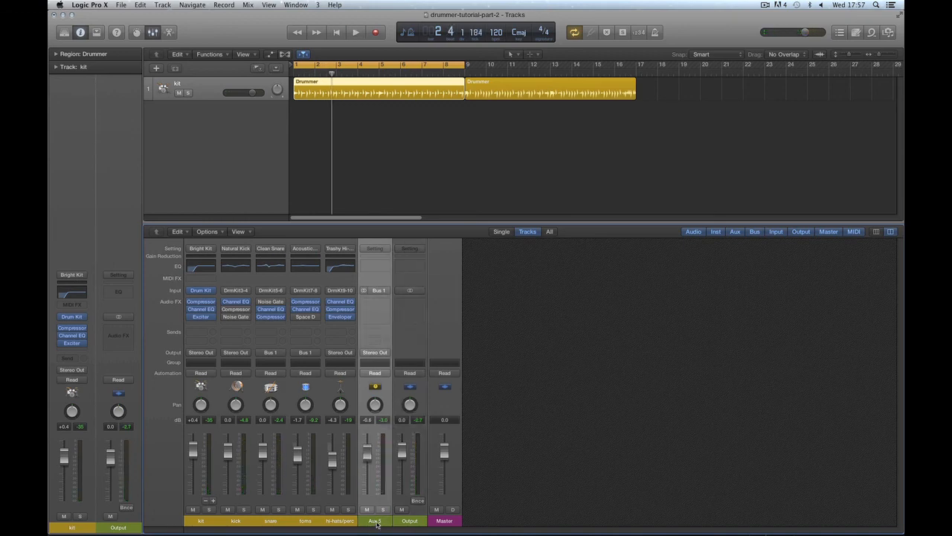
key("s")
key("n")
key("a")
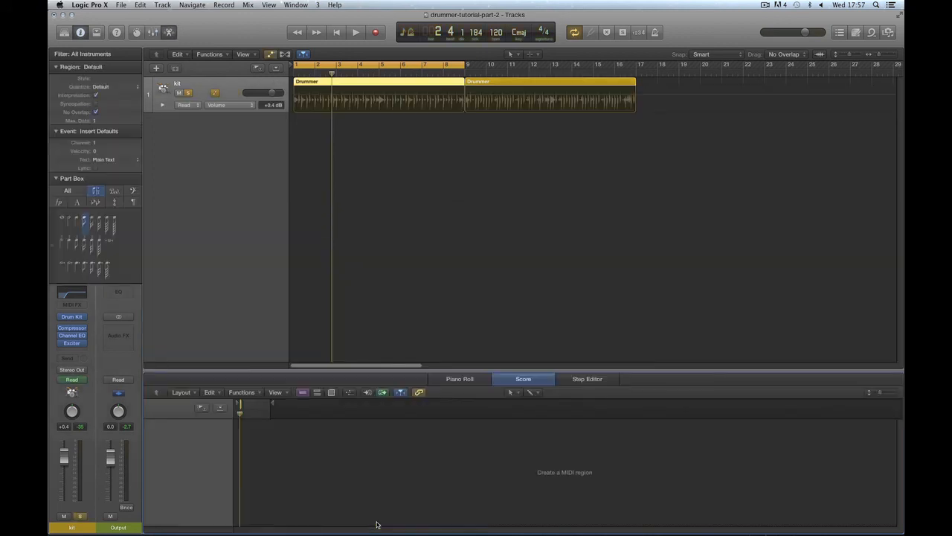
key("e")
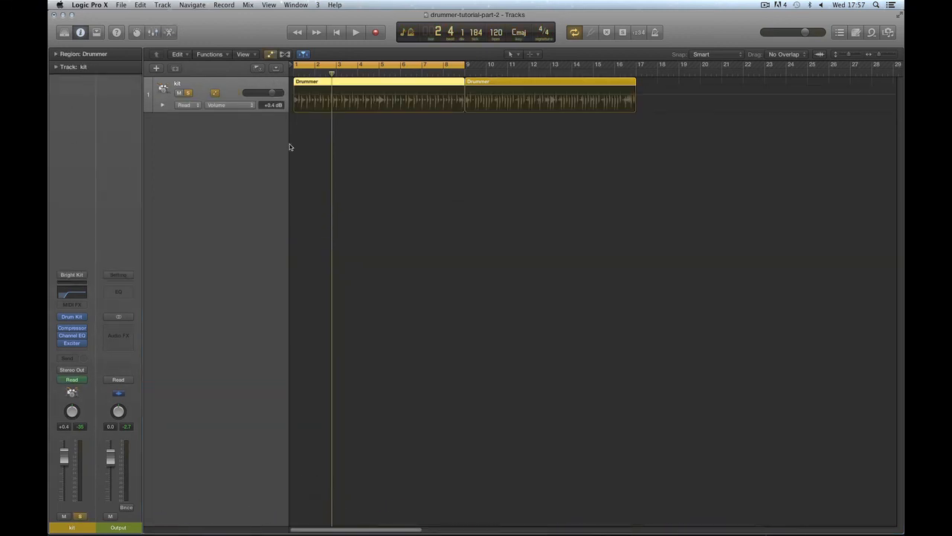
Restore the workspace by reopening the mixer, switching off the kit track's automation view and unsoloing the kit channel
left_click(152, 32)
left_click(374, 145)
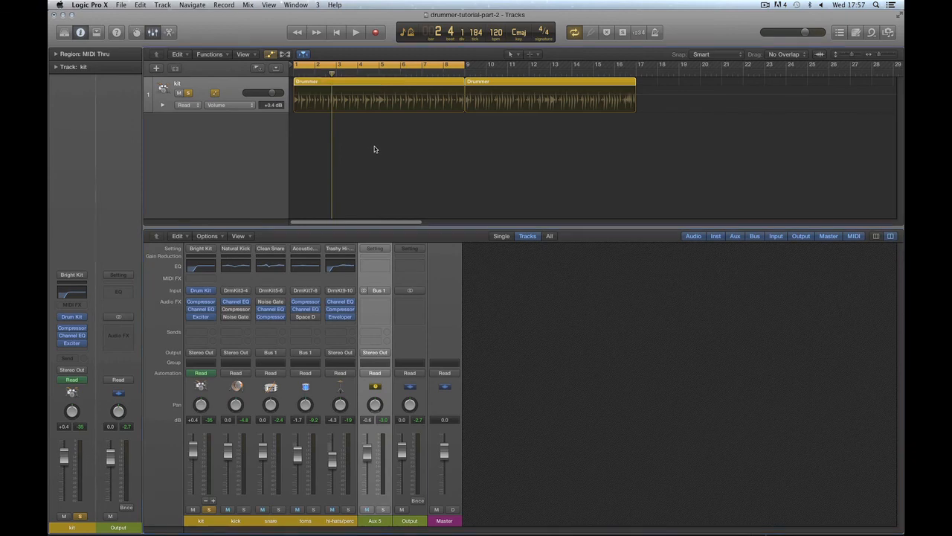
left_click(218, 93)
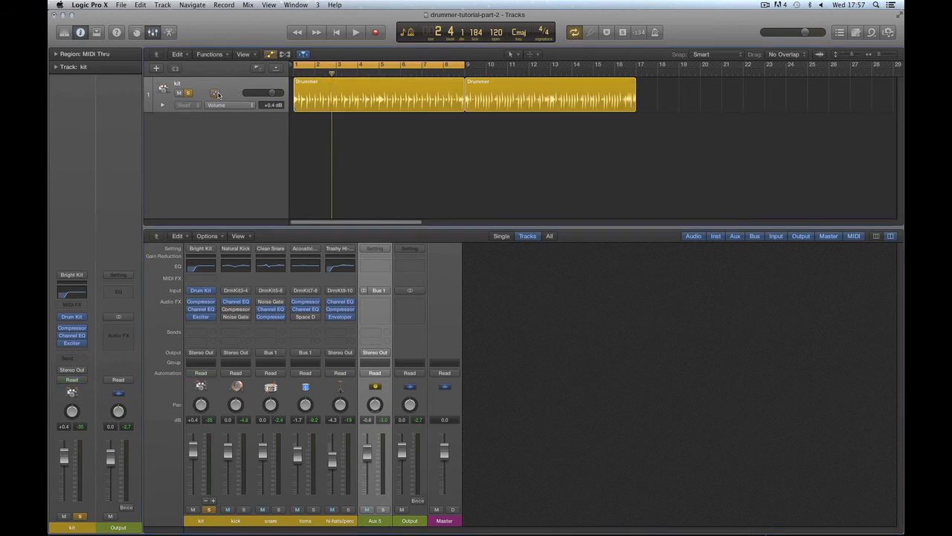
left_click(270, 55)
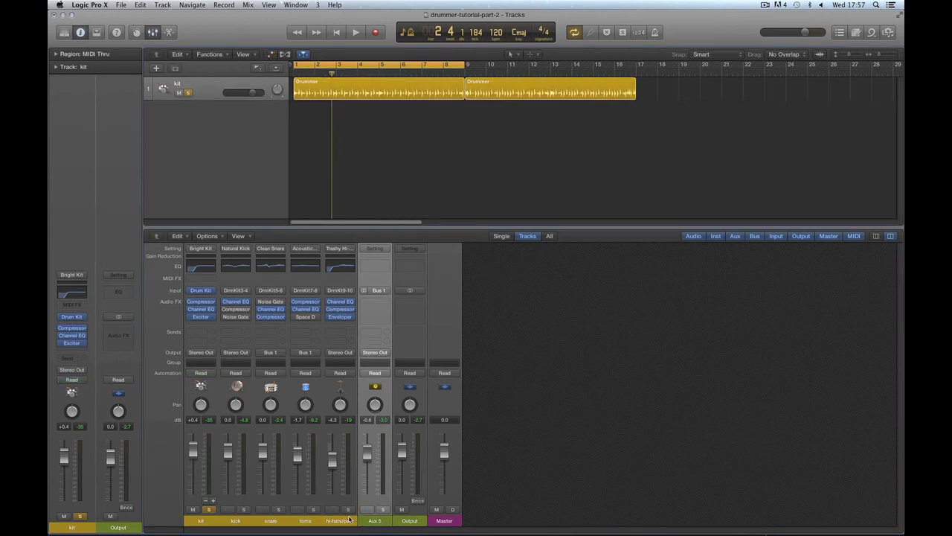
left_click(213, 511)
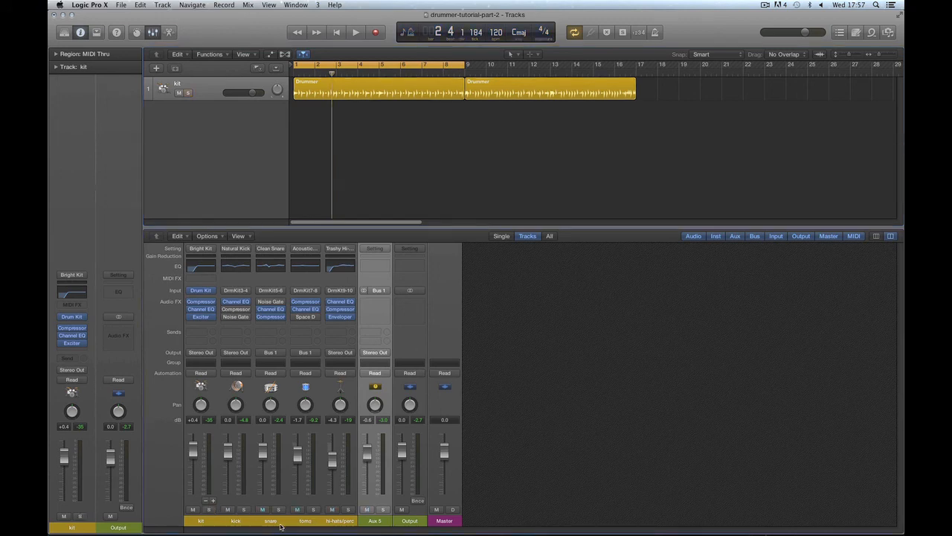
Rename the Aux 5 channel as snare/tom and set its fader to about -2.9 dB during playback
double_click(376, 520)
type("snare/tom")
key("Return")
key("space")
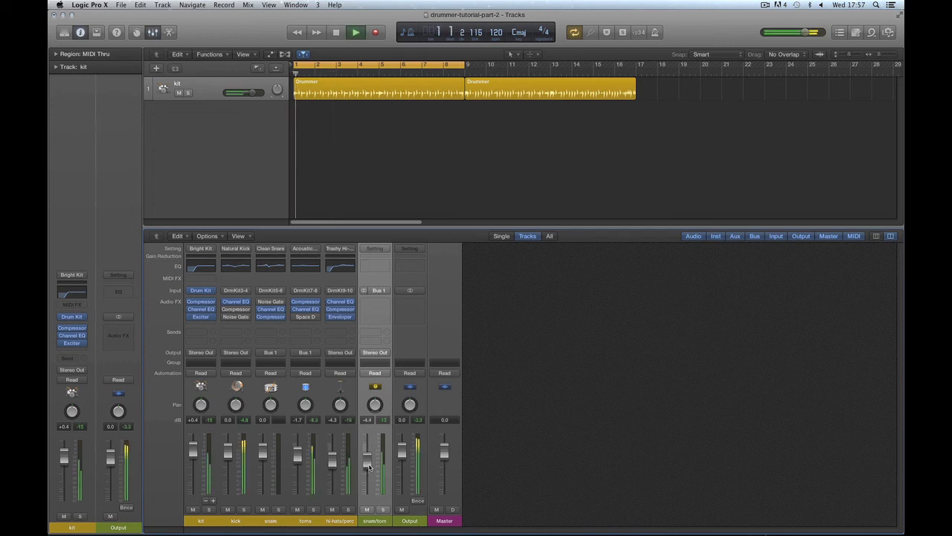
left_click_drag(368, 467, 374, 456)
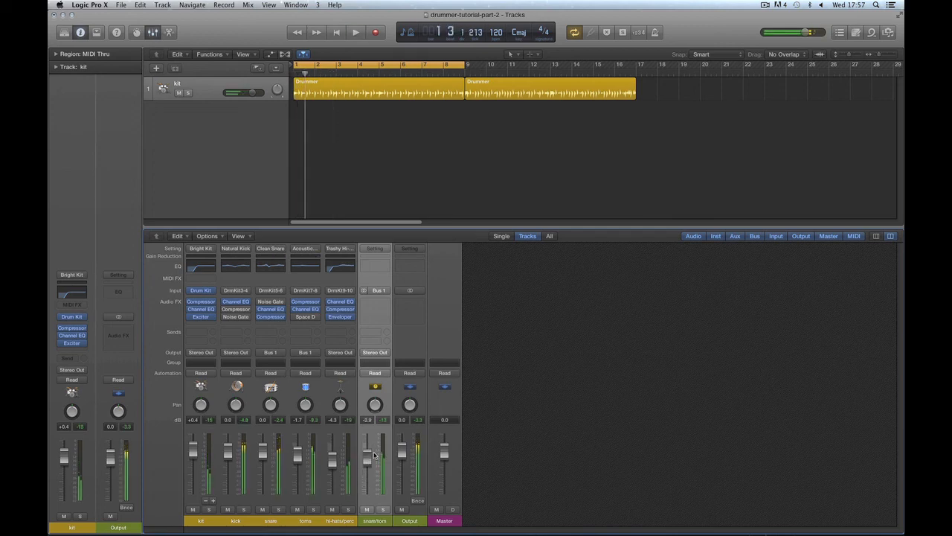
Insert a Distortion effect on the snare/tom channel and move its window to the empty area beside the channel strips
left_click(376, 302)
mouse_move(390, 329)
mouse_move(461, 339)
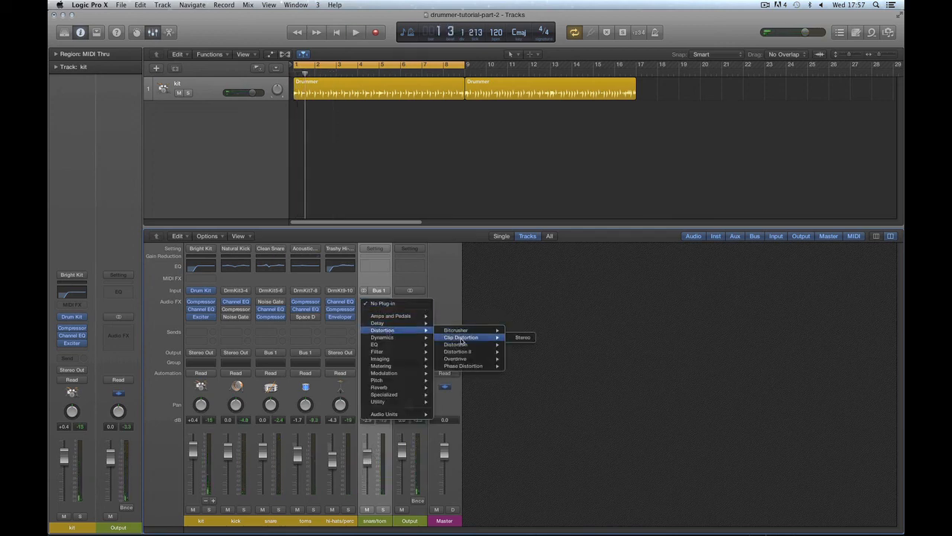
left_click(523, 345)
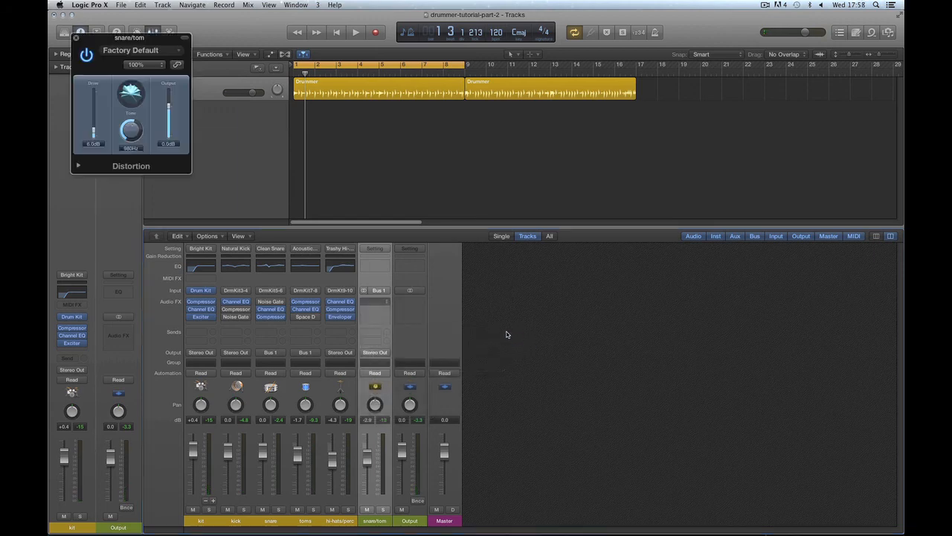
left_click_drag(151, 40, 702, 274)
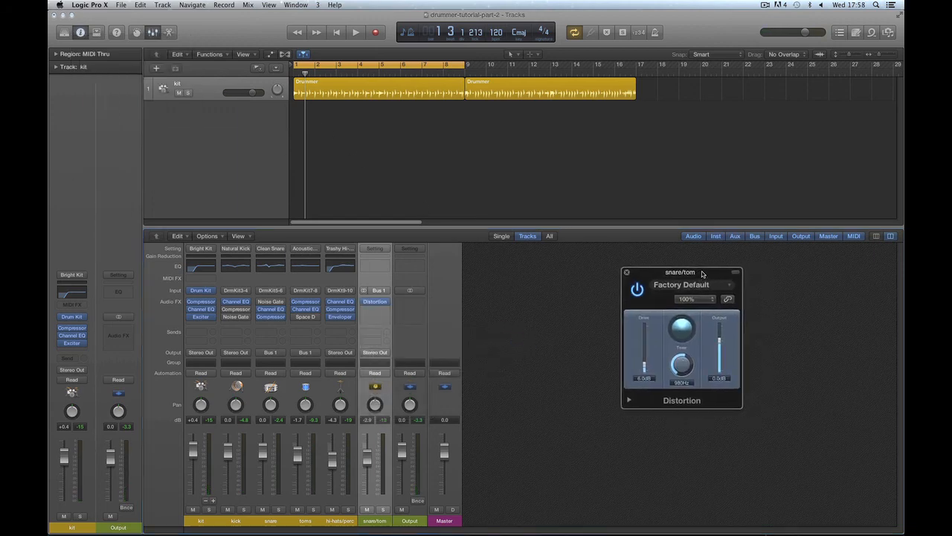
Set the Distortion tone to about 2600 Hz and lower the snare/tom fader to about -5.4 dB while auditioning the loop
key("space")
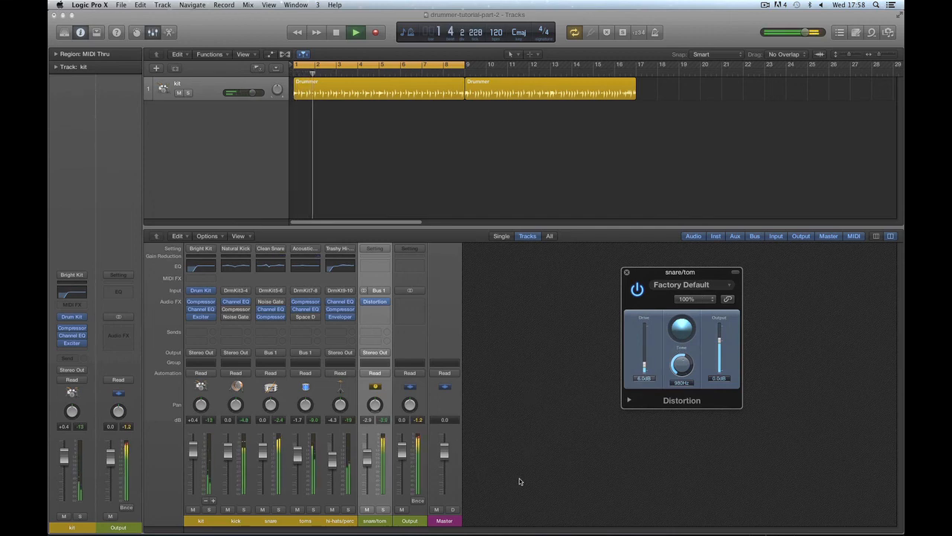
left_click_drag(682, 366, 677, 354)
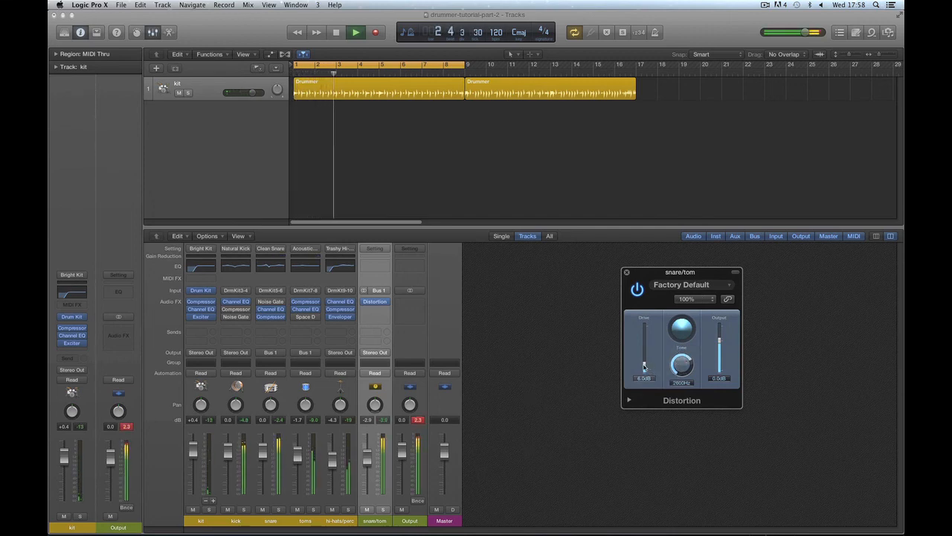
mouse_move(366, 469)
left_mouse_down()
mouse_move(367, 480)
mouse_move(367, 462)
left_mouse_up()
key("space")
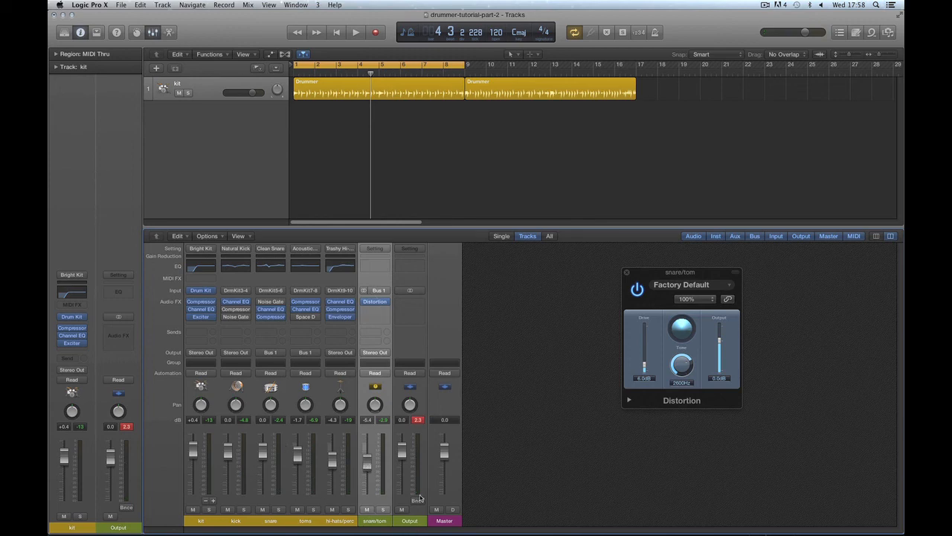
key("space")
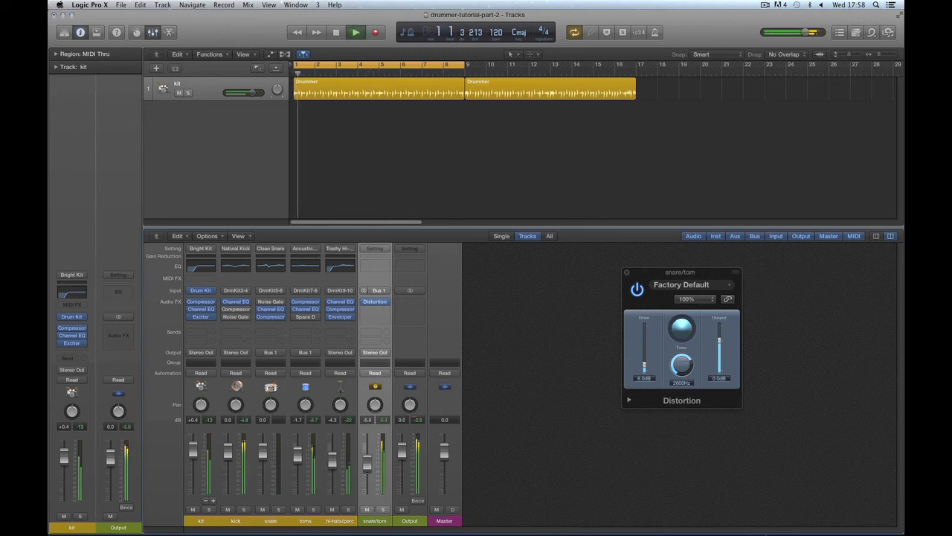
Raise the snare/tom fader to about -3.8 dB while auditioning the start of the loop
mouse_move(366, 468)
left_mouse_down()
mouse_move(366, 502)
mouse_move(366, 456)
left_mouse_up()
key("space")
key("space")
key("space")
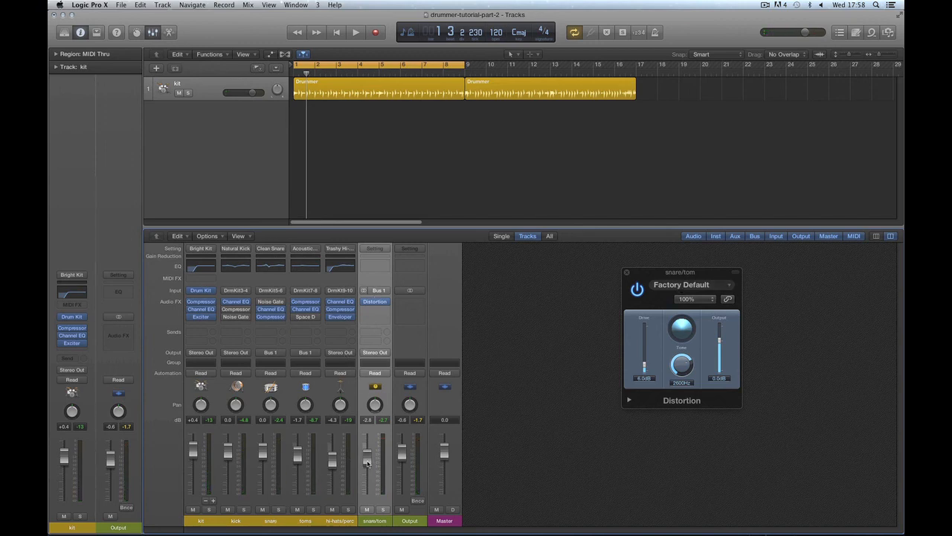
key("space")
key("space")
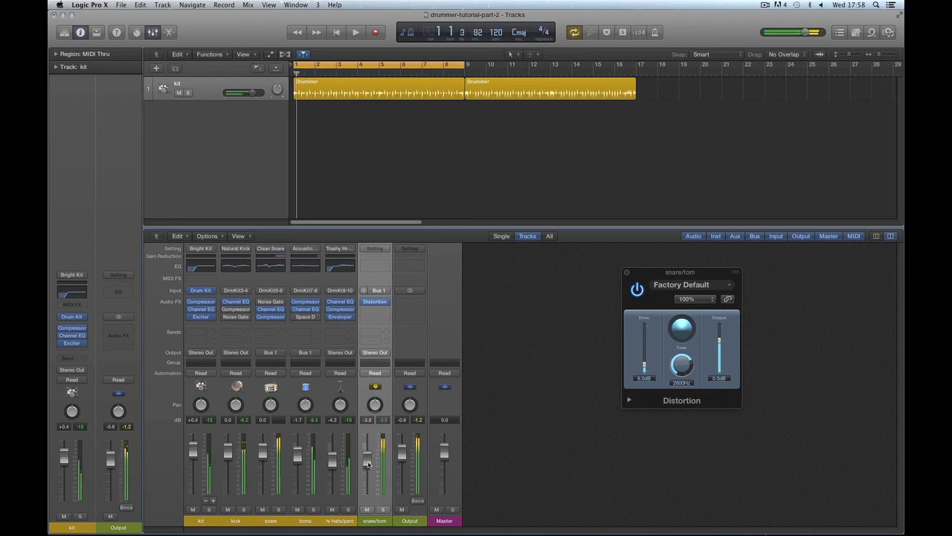
key("space")
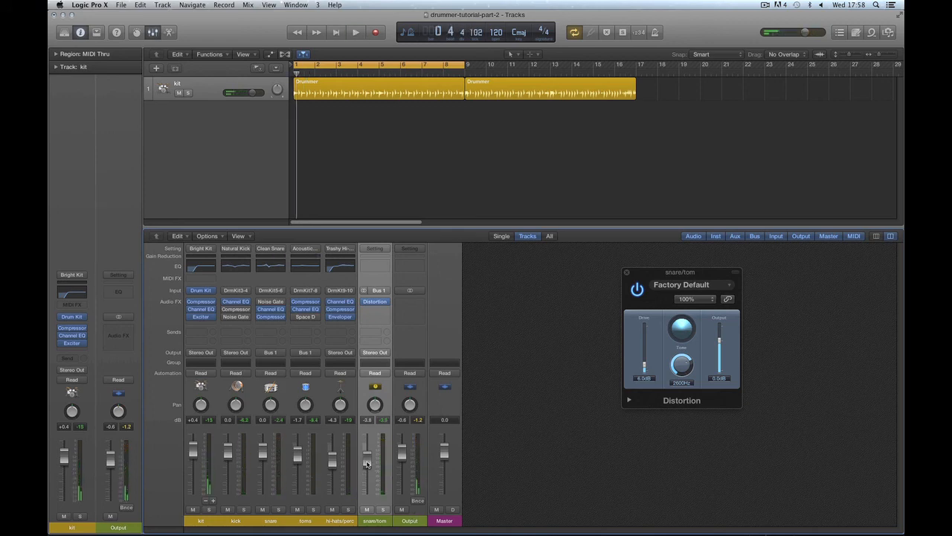
Set the Distortion tone to about 3100 Hz and bring the snare/tom fader to about -6.2 dB, checking the level in playback
left_click_drag(680, 367, 679, 364)
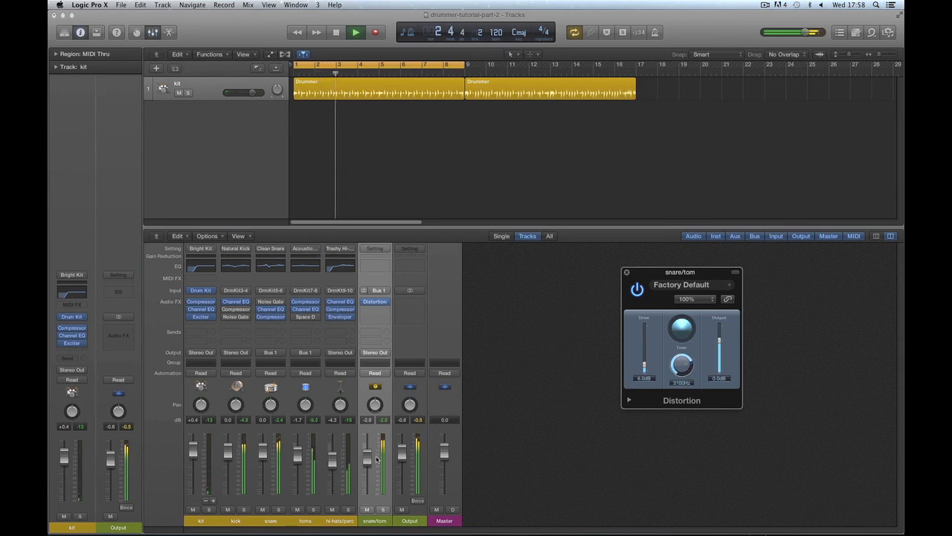
left_click_drag(367, 455, 371, 468)
key("space")
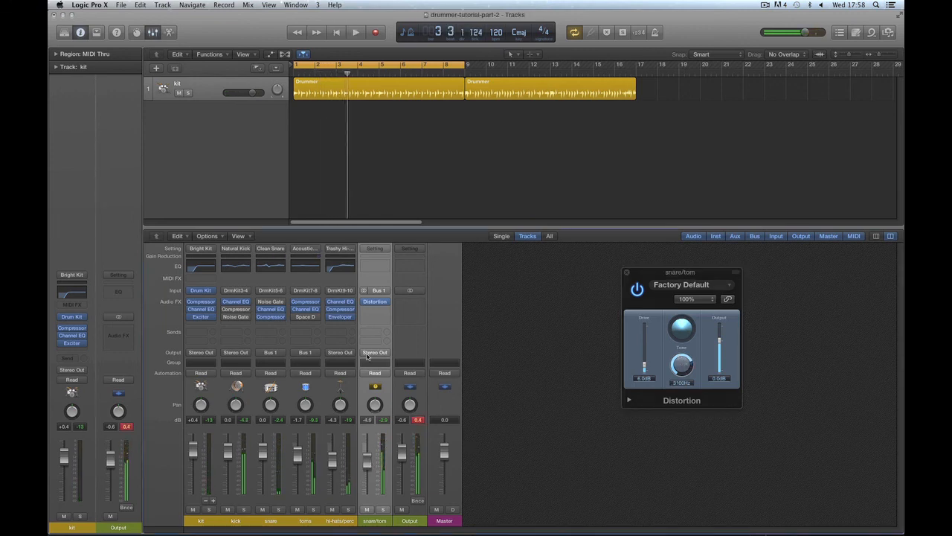
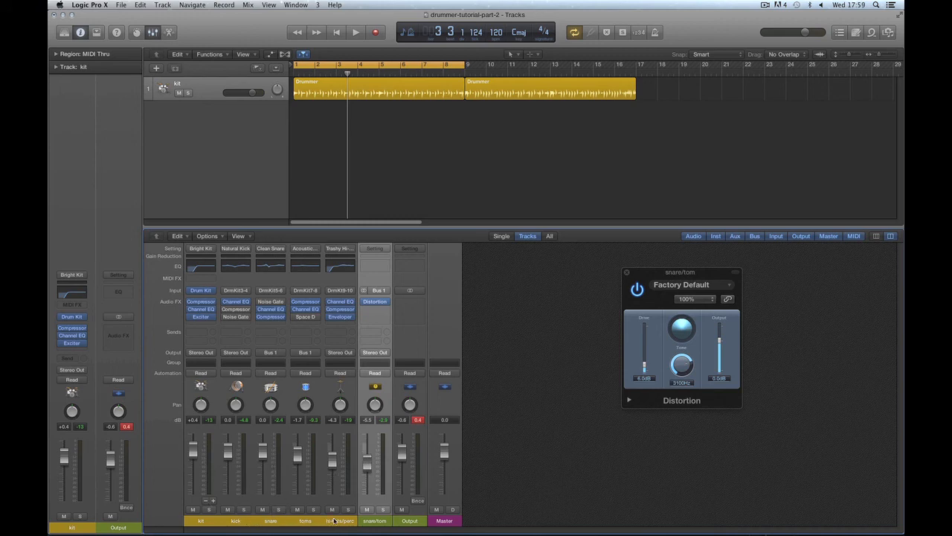
left_click_drag(368, 463, 367, 465)
key("space")
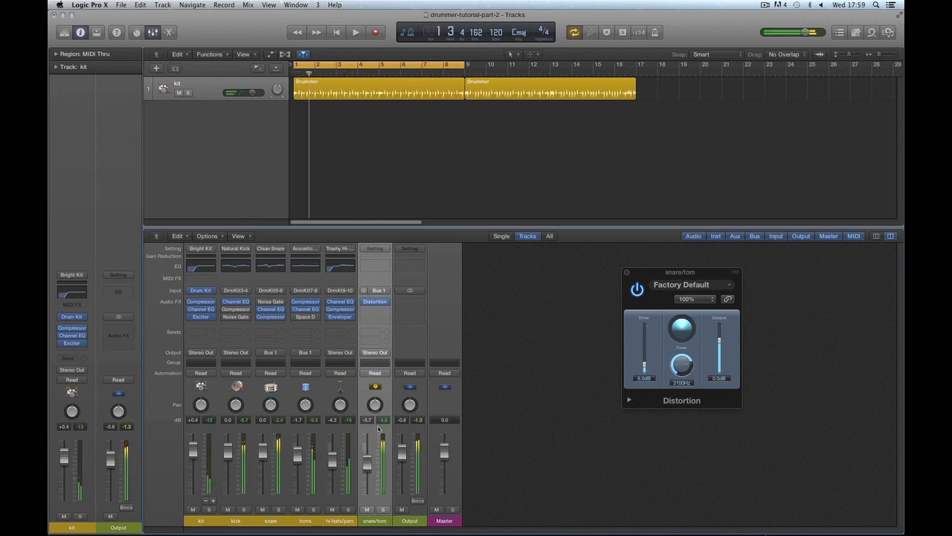
left_click_drag(367, 463, 367, 467)
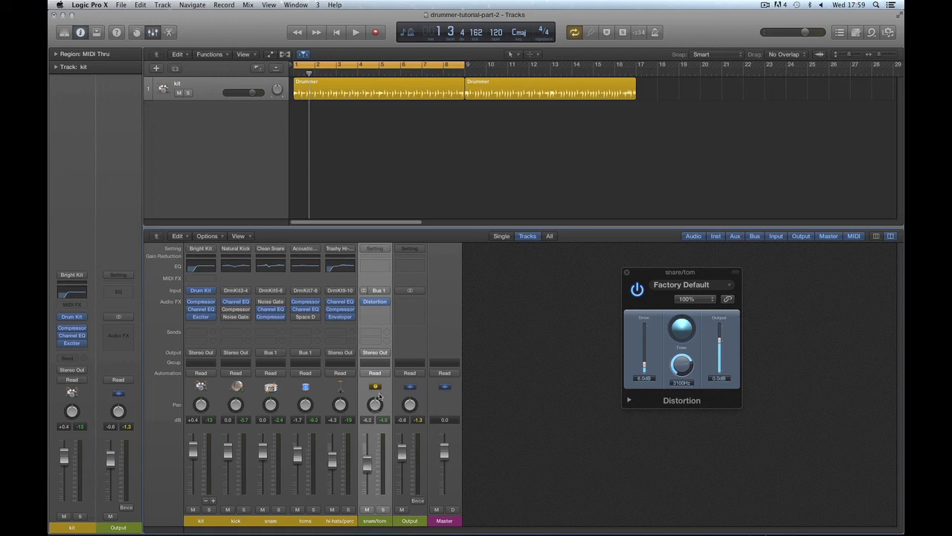
Add a Bus 2 send to the snare/tom channel and insert Space Designer on the aux channel receiving it
left_click(375, 334)
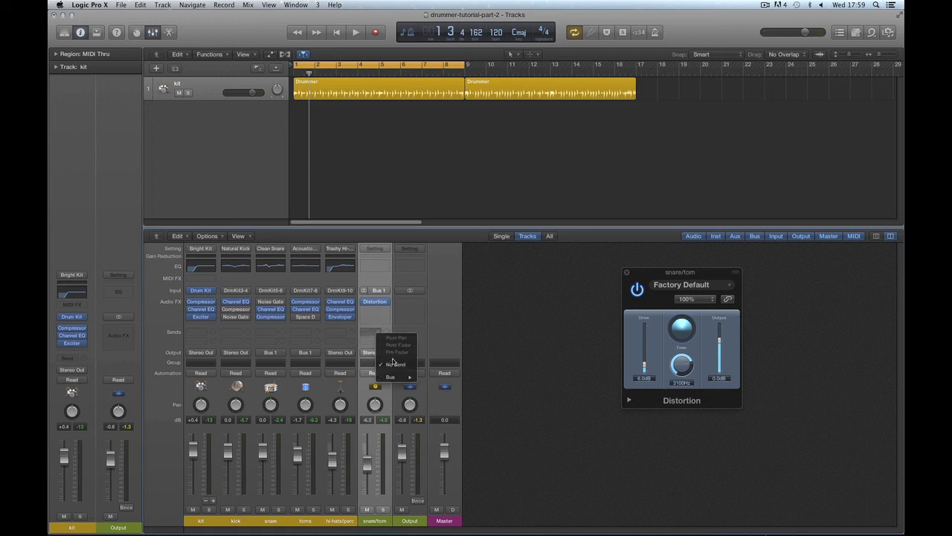
mouse_move(402, 378)
left_click(434, 384)
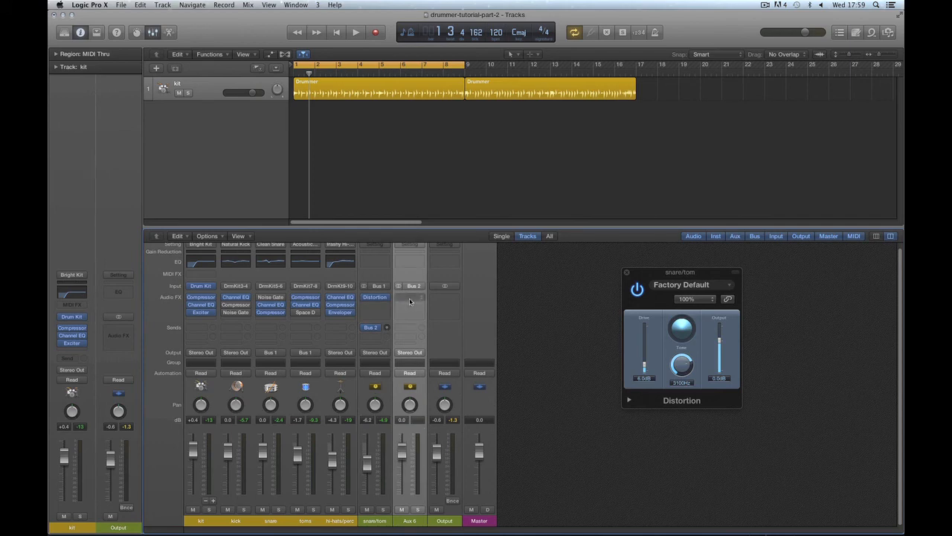
left_click(410, 300)
mouse_move(424, 384)
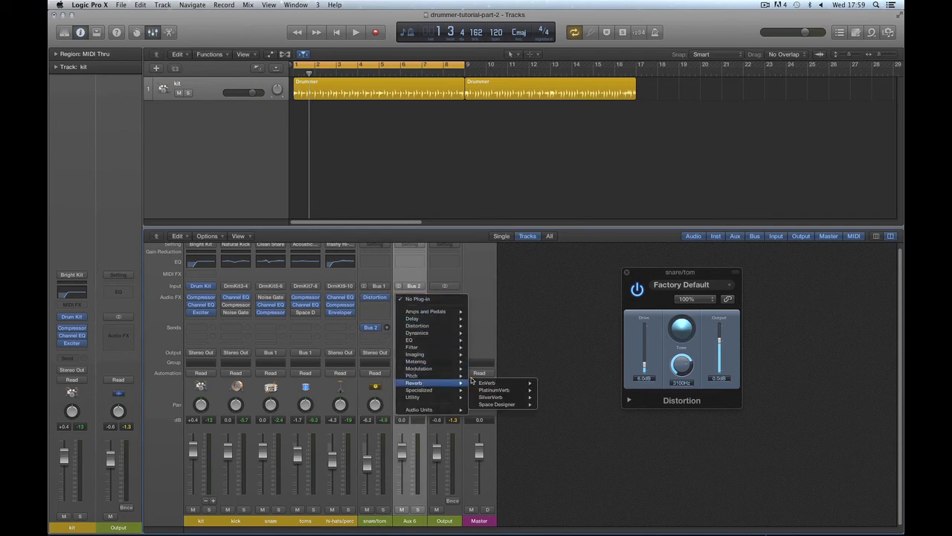
mouse_move(512, 405)
left_click(555, 404)
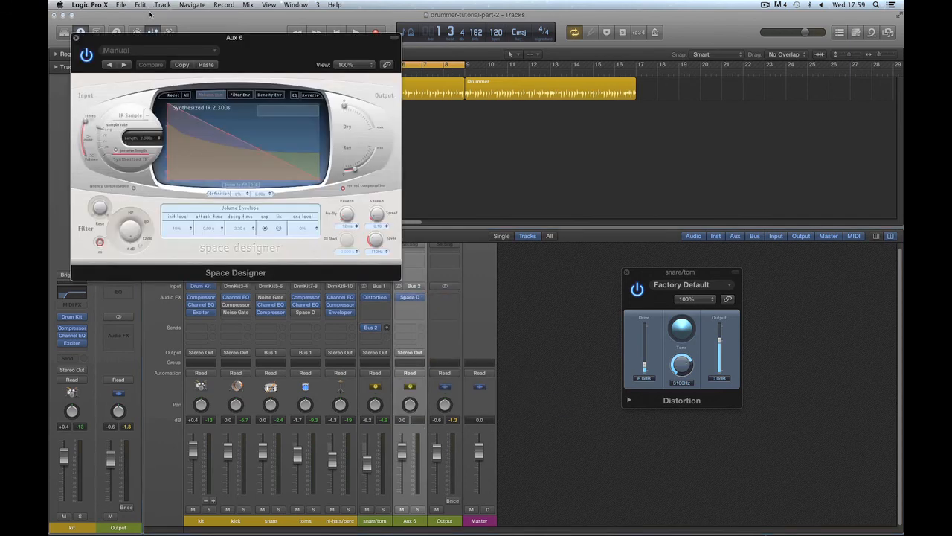
Load the 1.1s Vocal Plate preset from the small-space plate reverbs in Space Designer and close its window
left_click(137, 52)
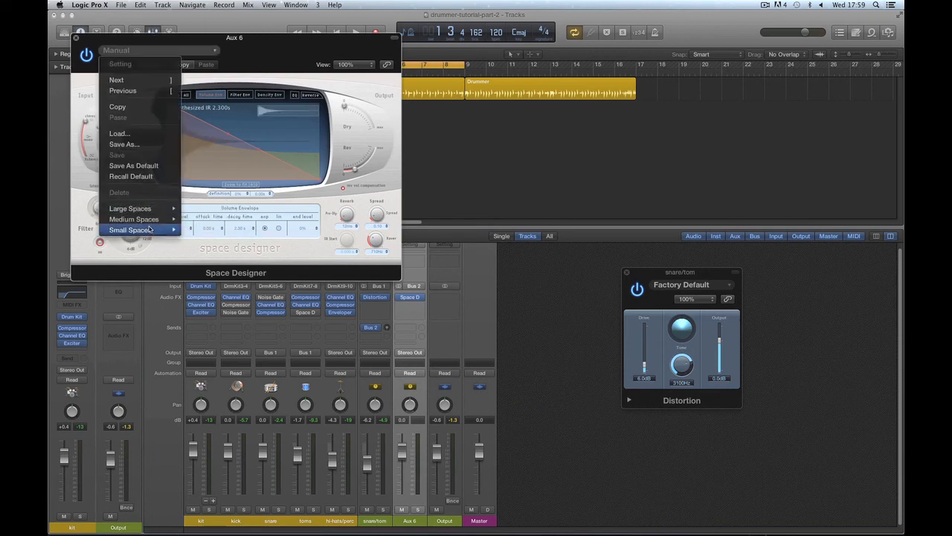
mouse_move(151, 230)
mouse_move(213, 242)
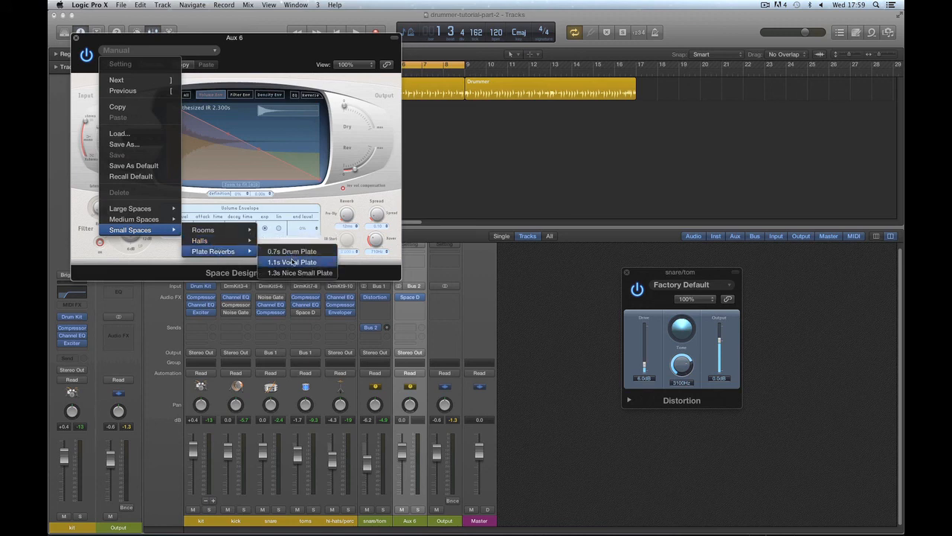
left_click(292, 263)
left_click(75, 37)
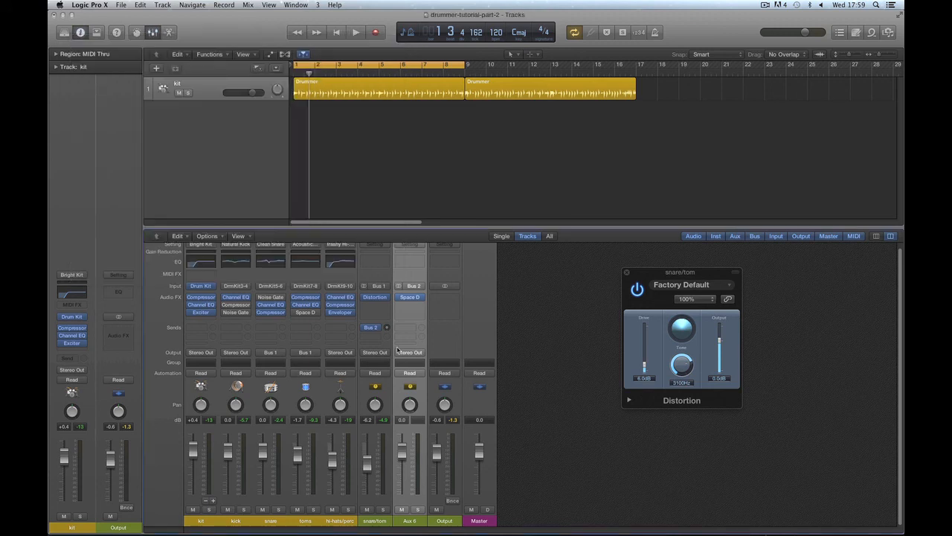
Solo the snare/tom channel and raise its fader to about -2.6 dB in a slightly enlarged mixer
left_click(384, 509)
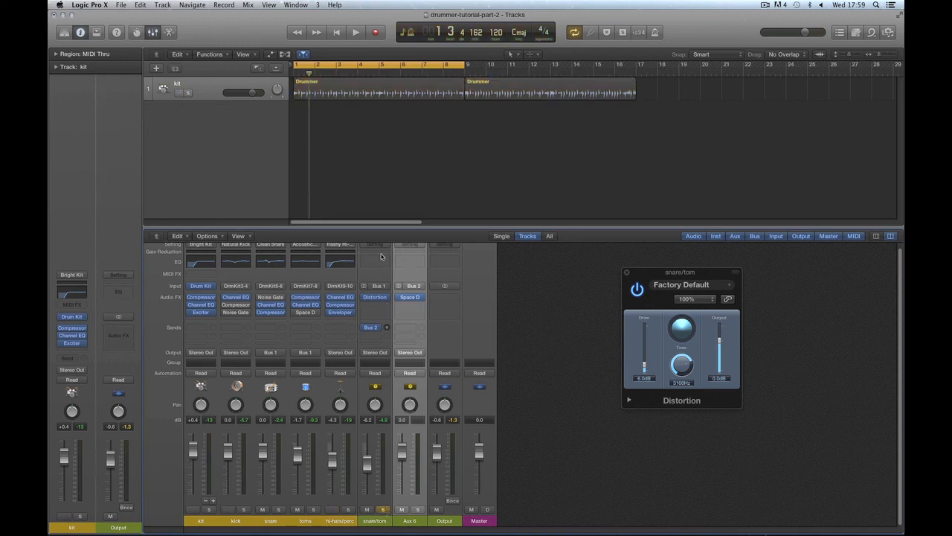
left_click_drag(378, 227, 378, 189)
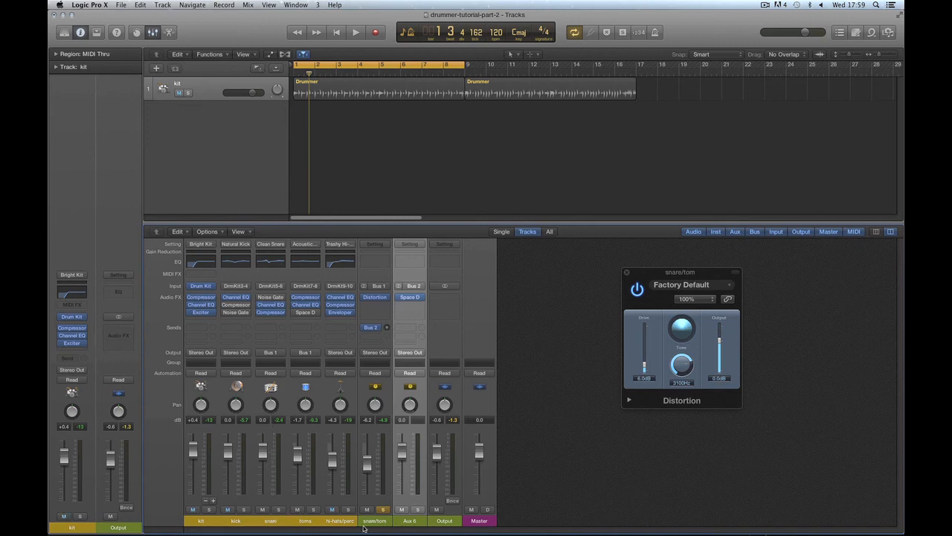
mouse_move(369, 456)
left_mouse_down()
mouse_move(368, 448)
mouse_move(367, 457)
left_mouse_up()
Turn up the snare/tom channel's Bus 2 send to about -15.3 dB while auditioning the soloed channel
key("space")
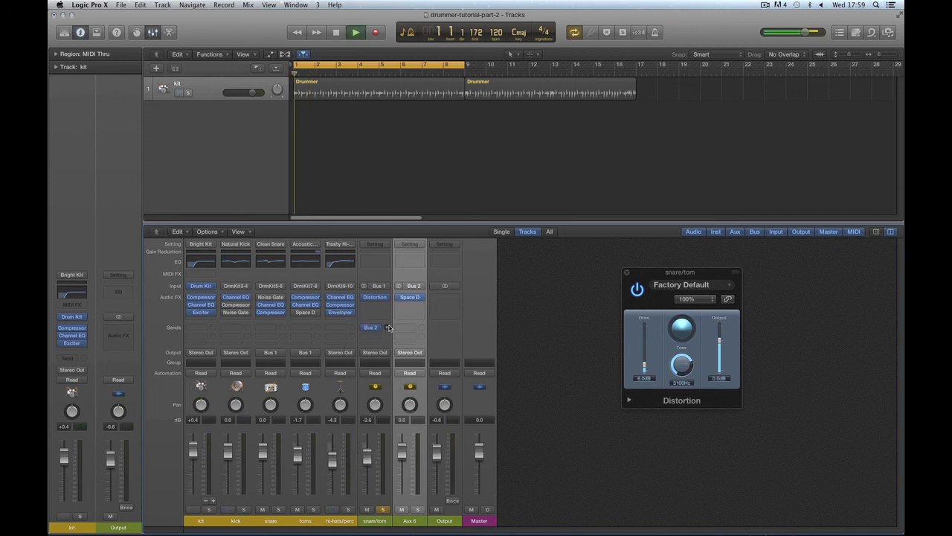
key("space")
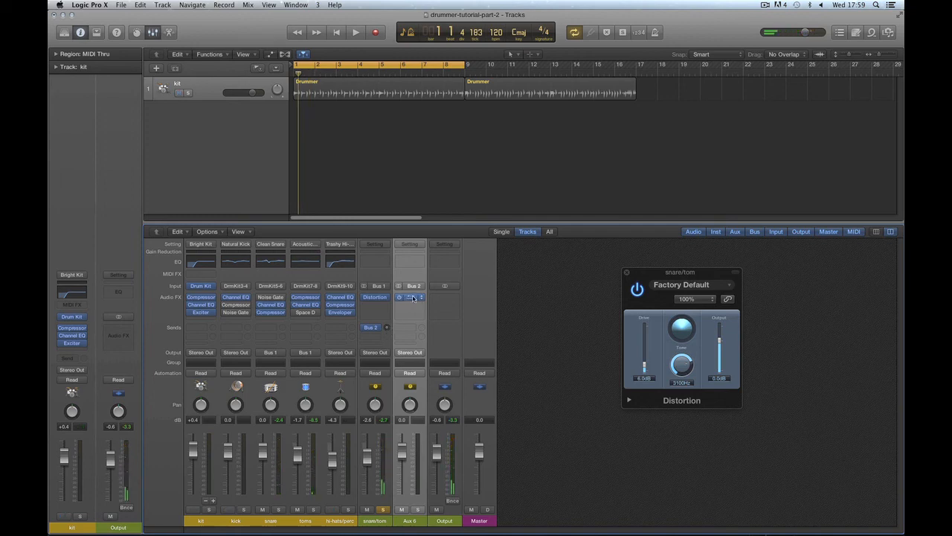
key("space")
left_click_drag(387, 327, 386, 297)
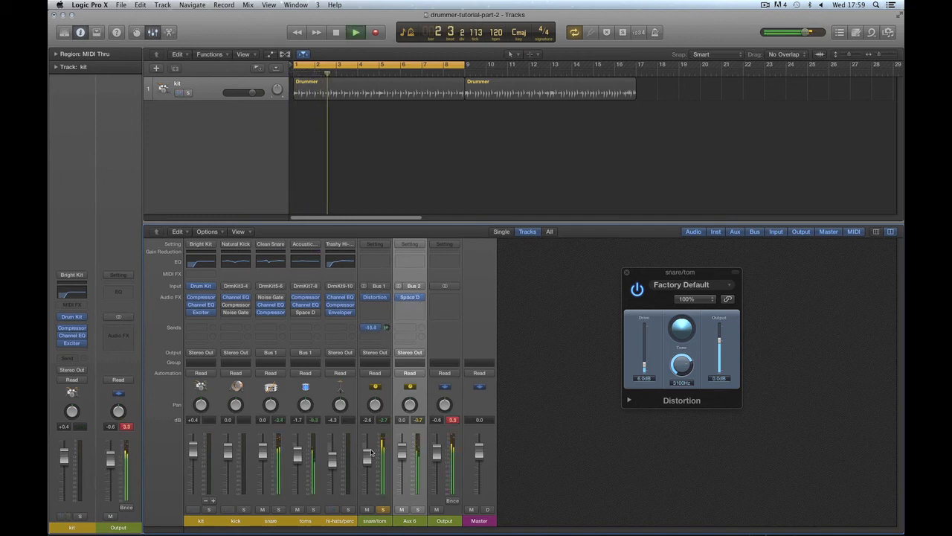
Unsolo the snare/tom channel with its fader lowered to about -8.0 dB and raise its Bus 2 send during playback
left_click_drag(368, 457, 367, 470)
left_click(383, 510)
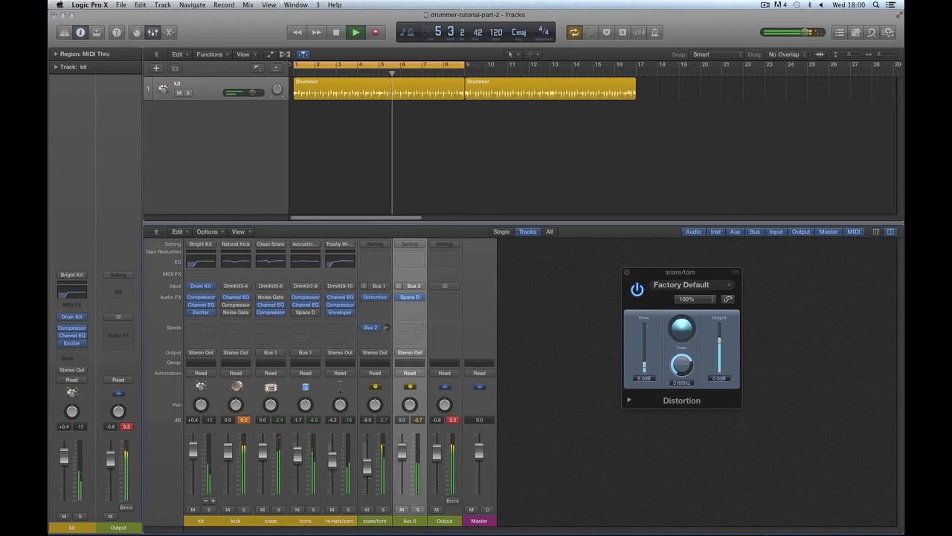
mouse_move(385, 328)
left_mouse_down()
mouse_move(383, 308)
mouse_move(385, 318)
left_mouse_up()
key("space")
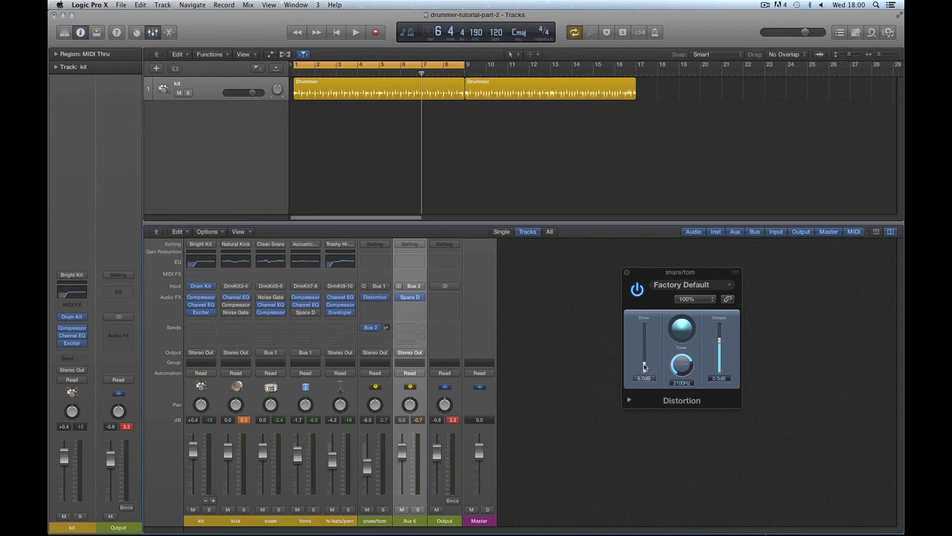
Set the Distortion drive to 11.0 dB and its tone to about 5600 Hz during playback
key("space")
left_click_drag(644, 366, 682, 355)
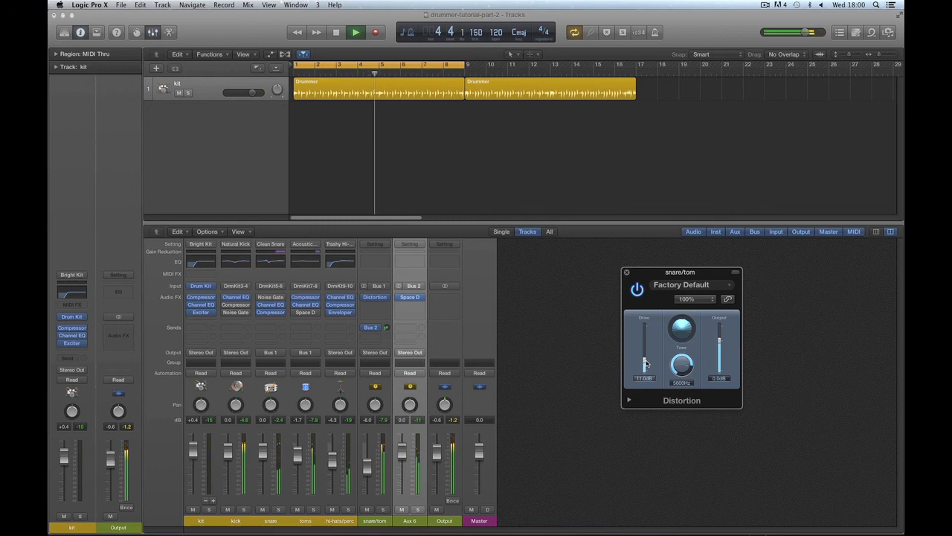
key("space")
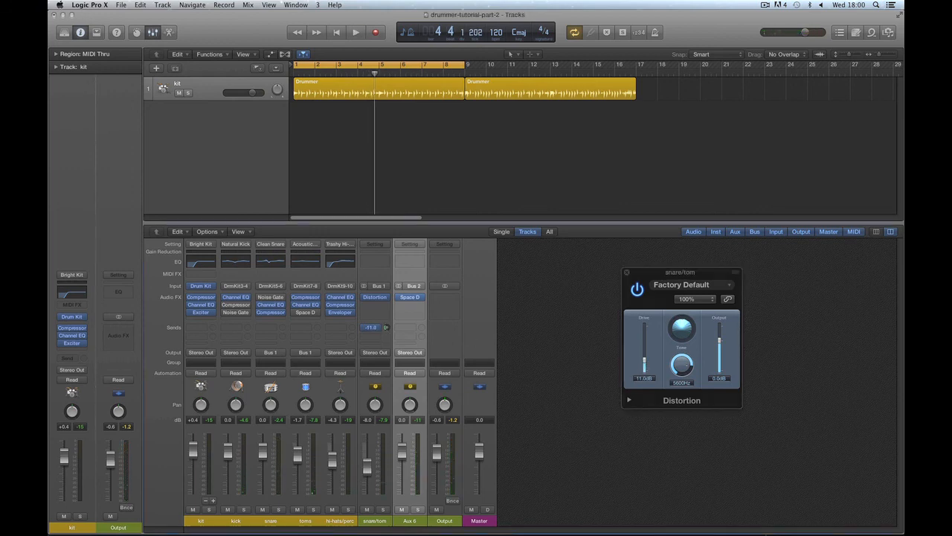
Raise the snare/tom channel's Bus 2 send to about -1.4 dB while auditioning the full kit, and select that channel
key("space")
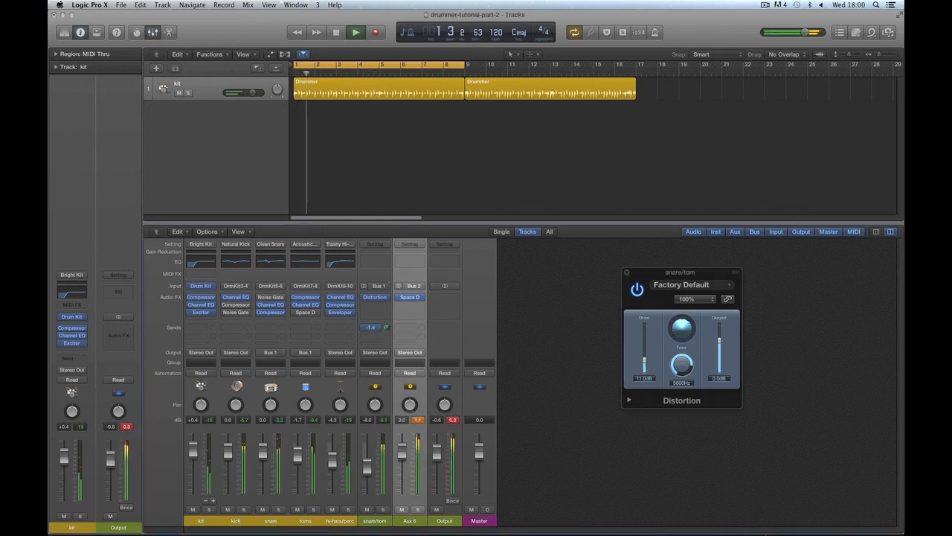
key("space")
left_click(384, 515)
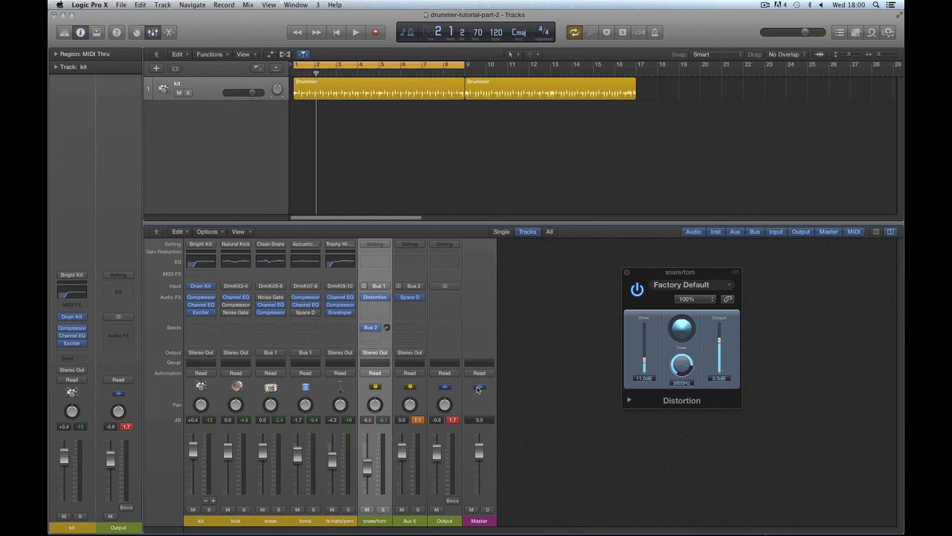
Review the Producer Kits in the Library, hide the Library and close the Distortion window
left_click(64, 32)
left_click(178, 343)
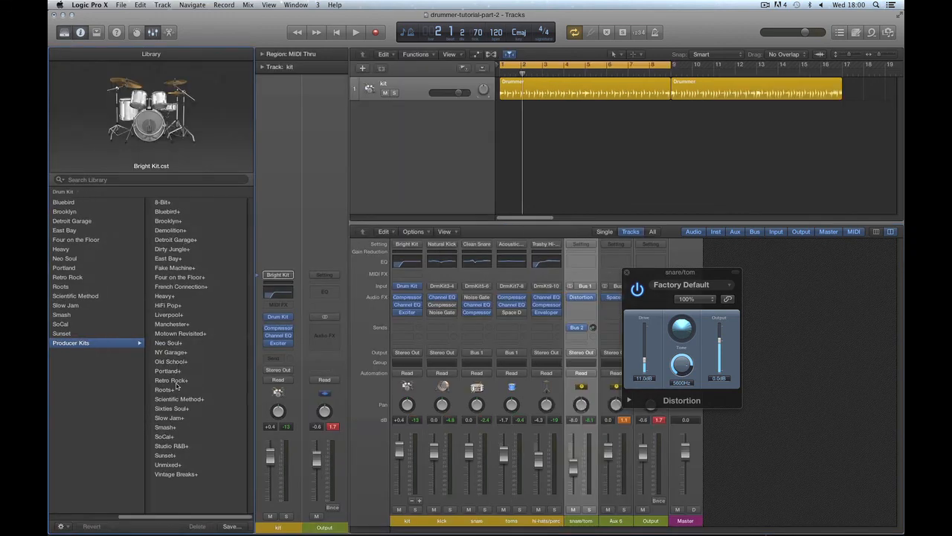
left_click(64, 32)
left_click(627, 272)
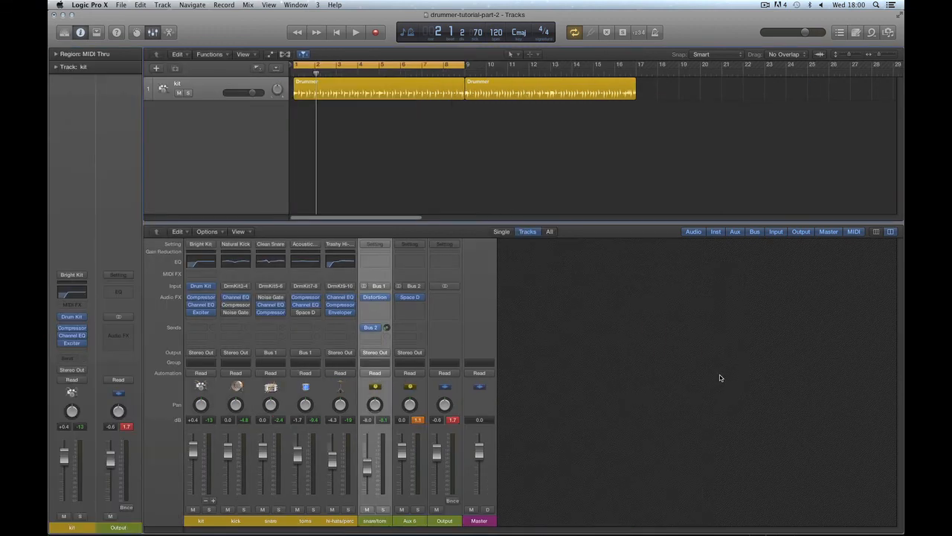